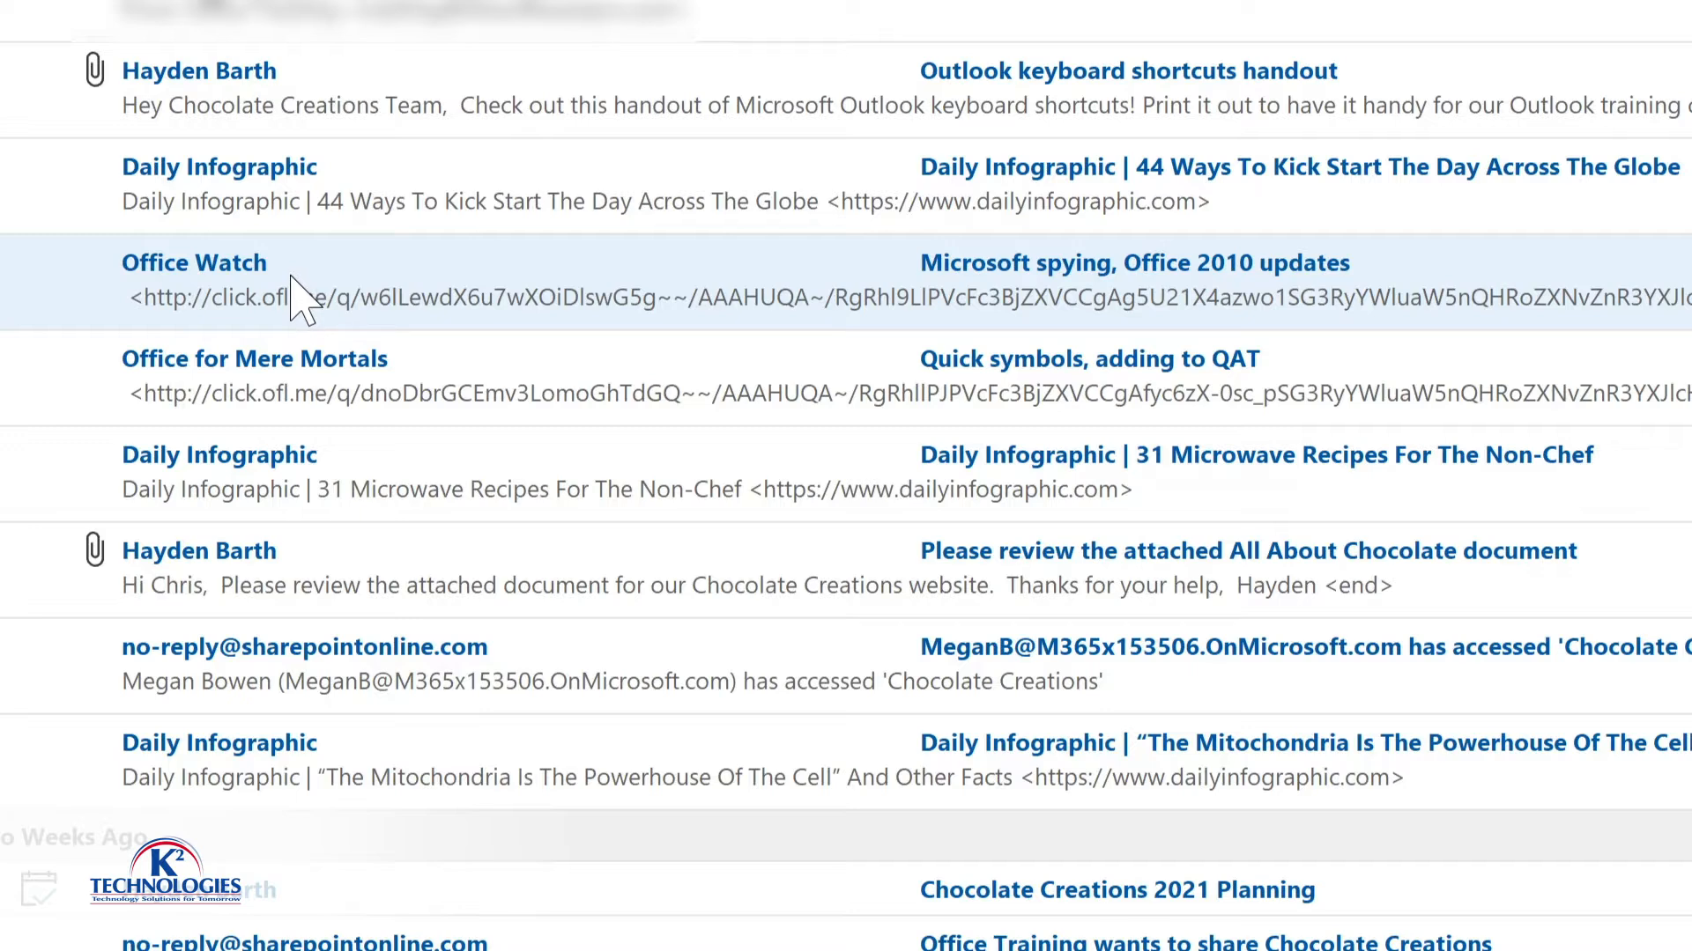
# Start a new rule from the Office Watch message, with mail from Office Watch as its condition
pyautogui.rightClick(304, 273)
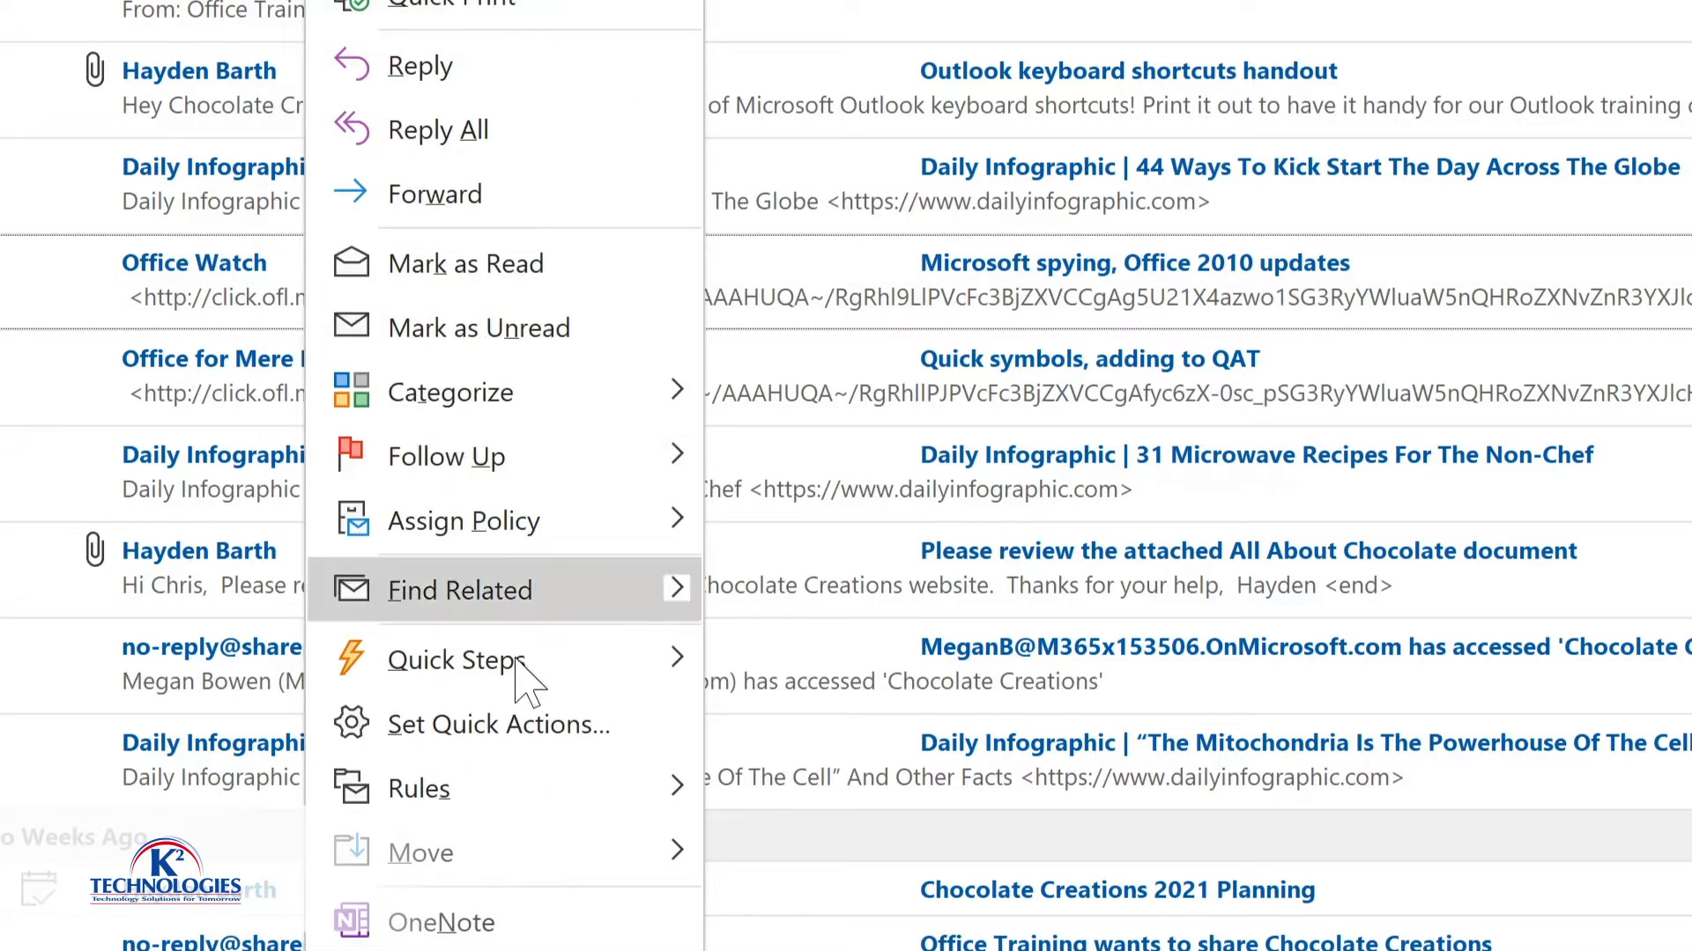
pyautogui.moveTo(527, 792)
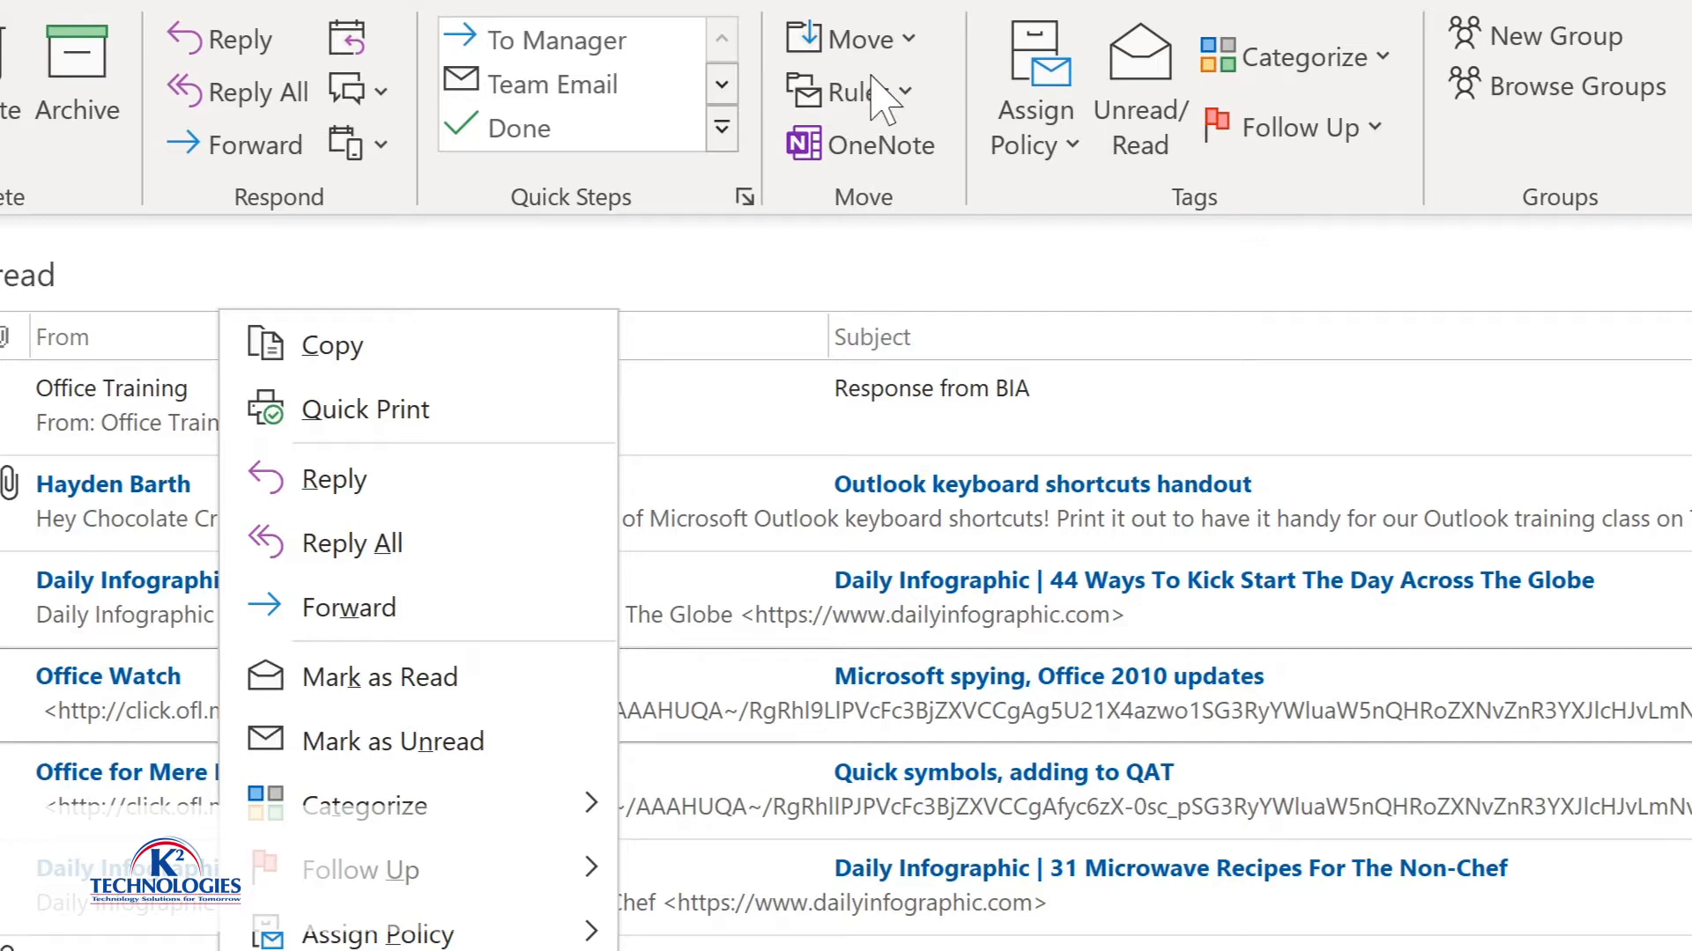
pyautogui.click(896, 95)
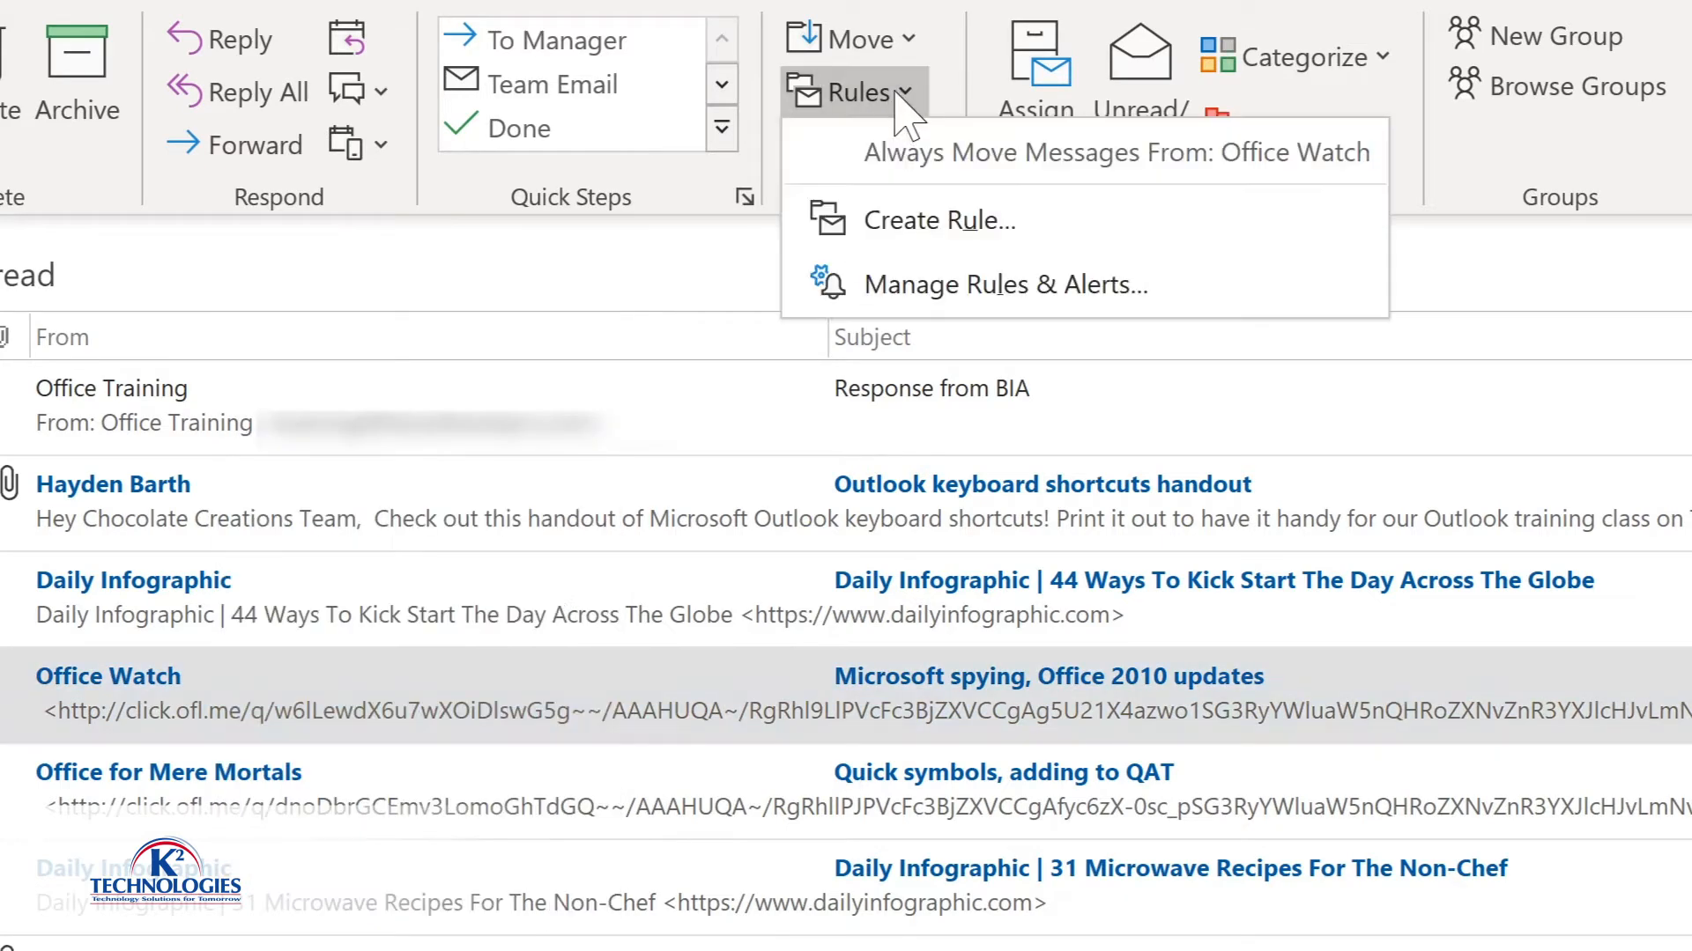
pyautogui.click(890, 217)
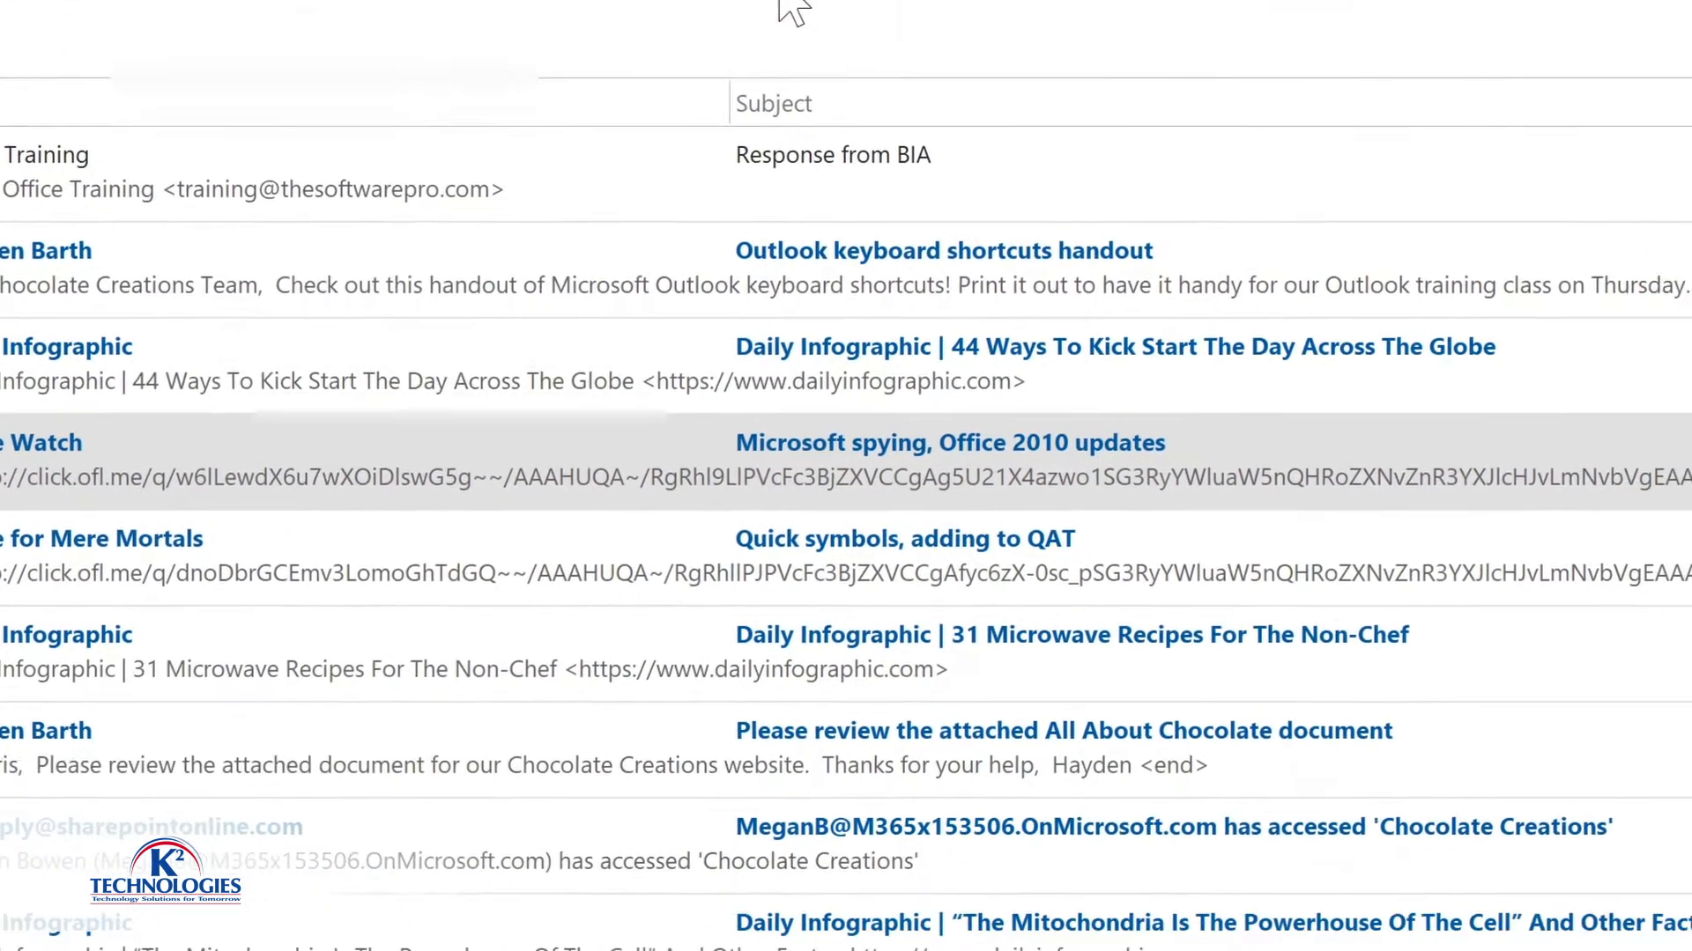
pyautogui.click(419, 290)
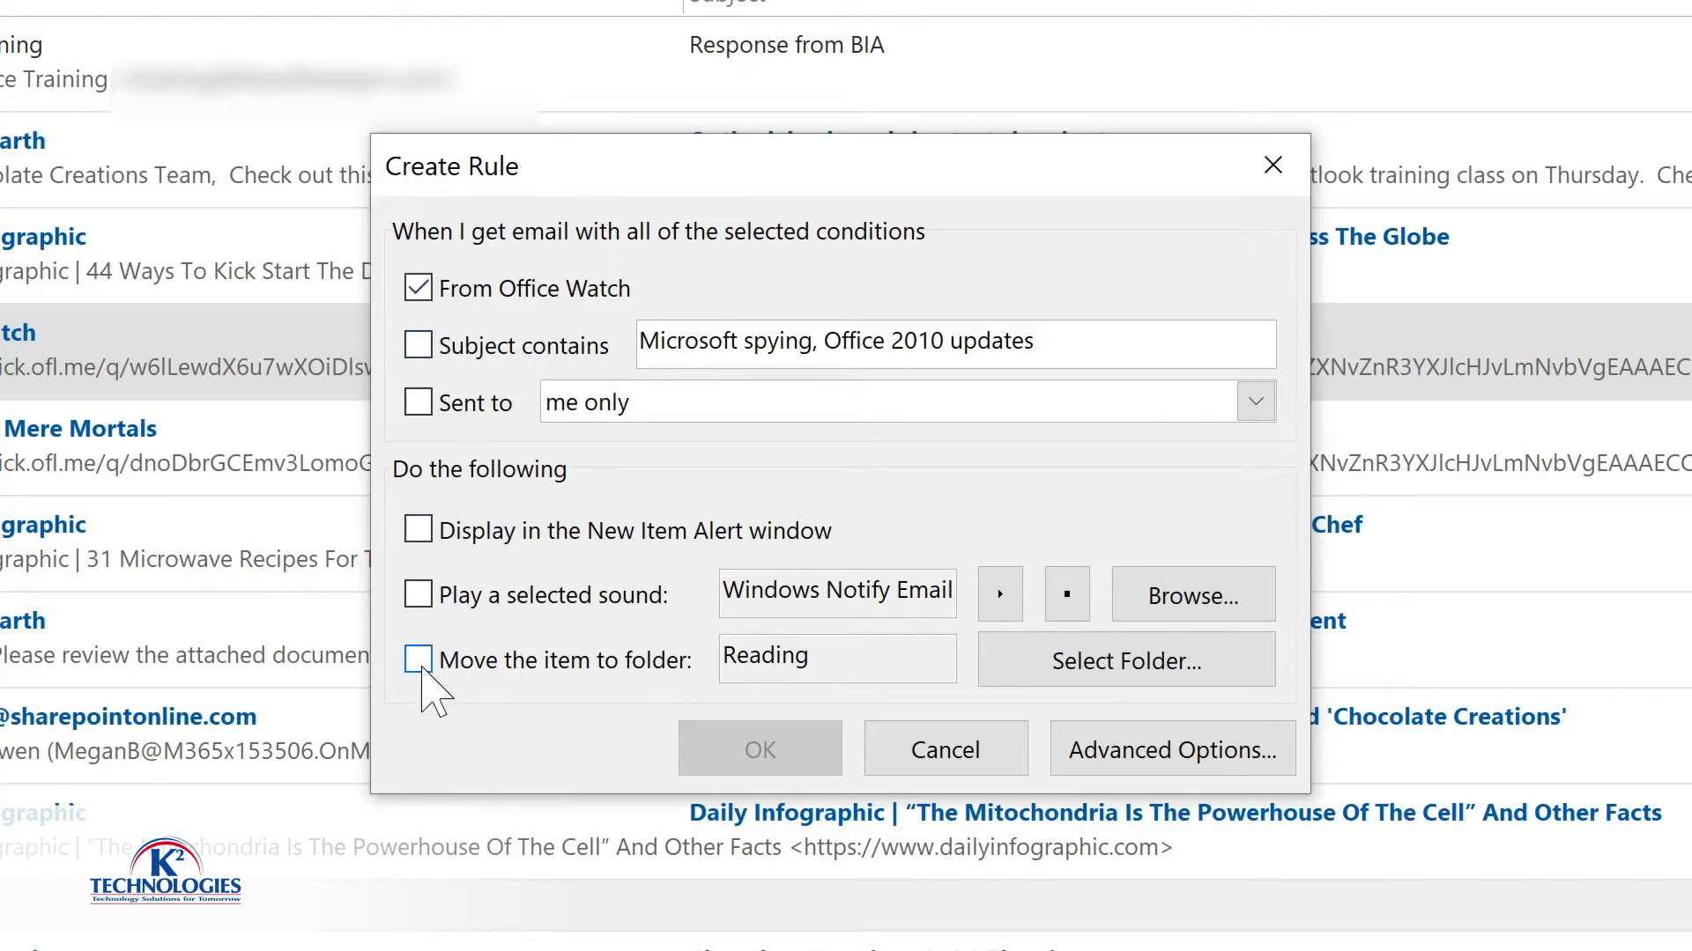
# Make the rule move matching messages to the Tech Newsletters folder inside the Inbox
pyautogui.click(419, 660)
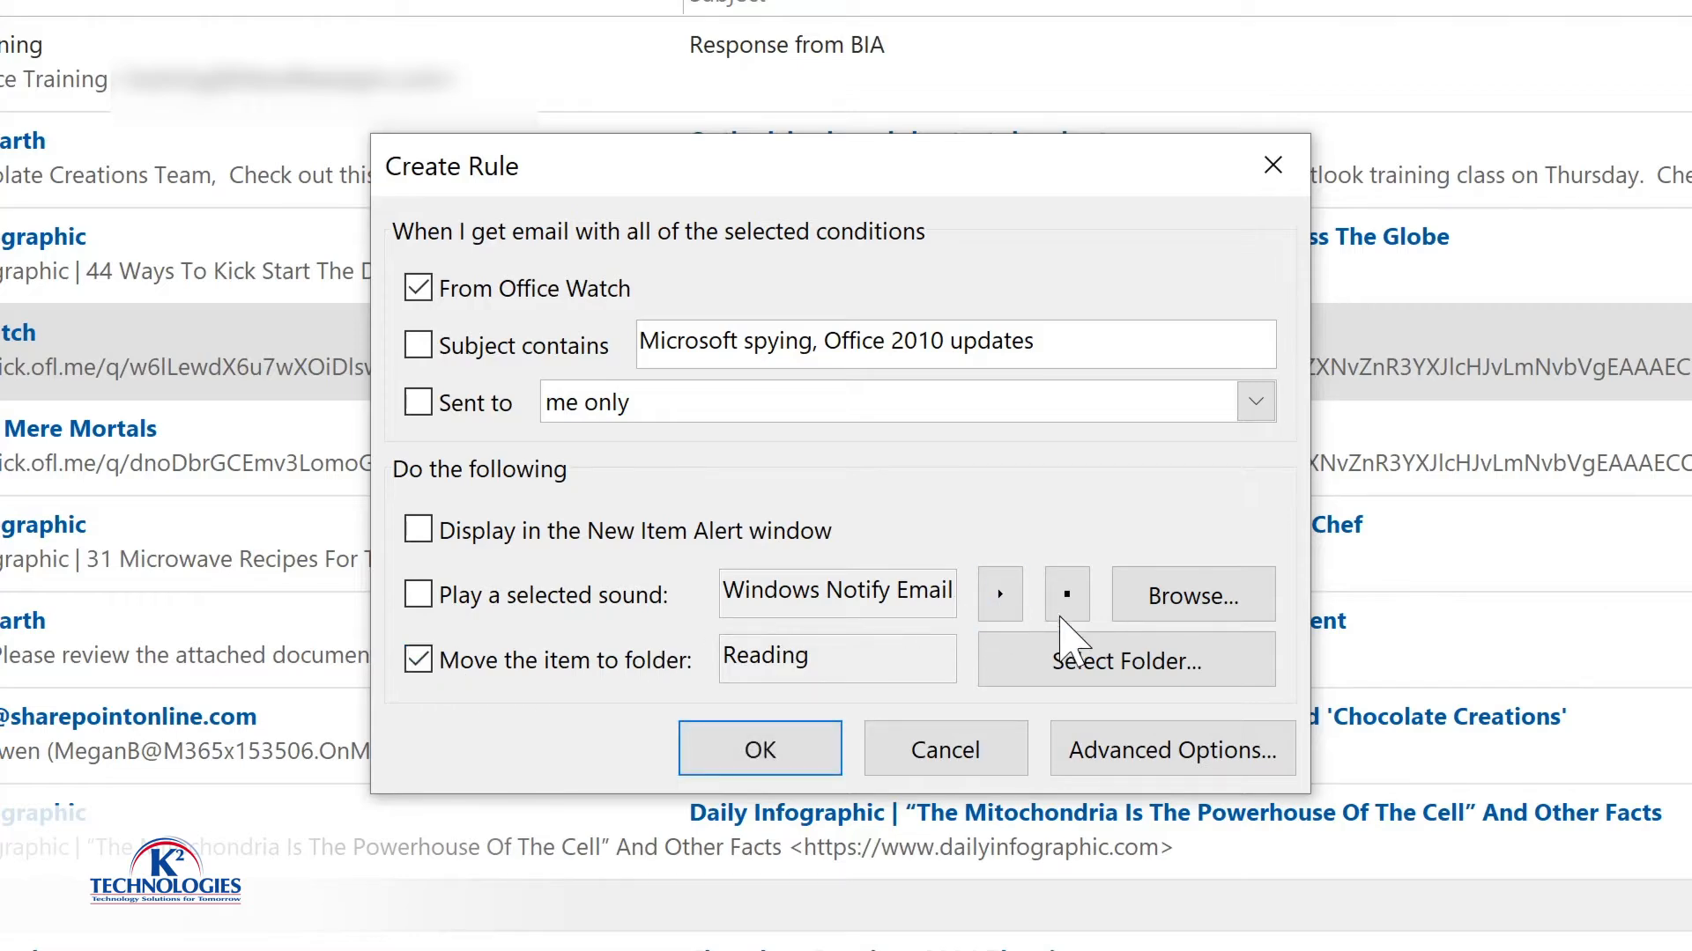
pyautogui.click(1092, 666)
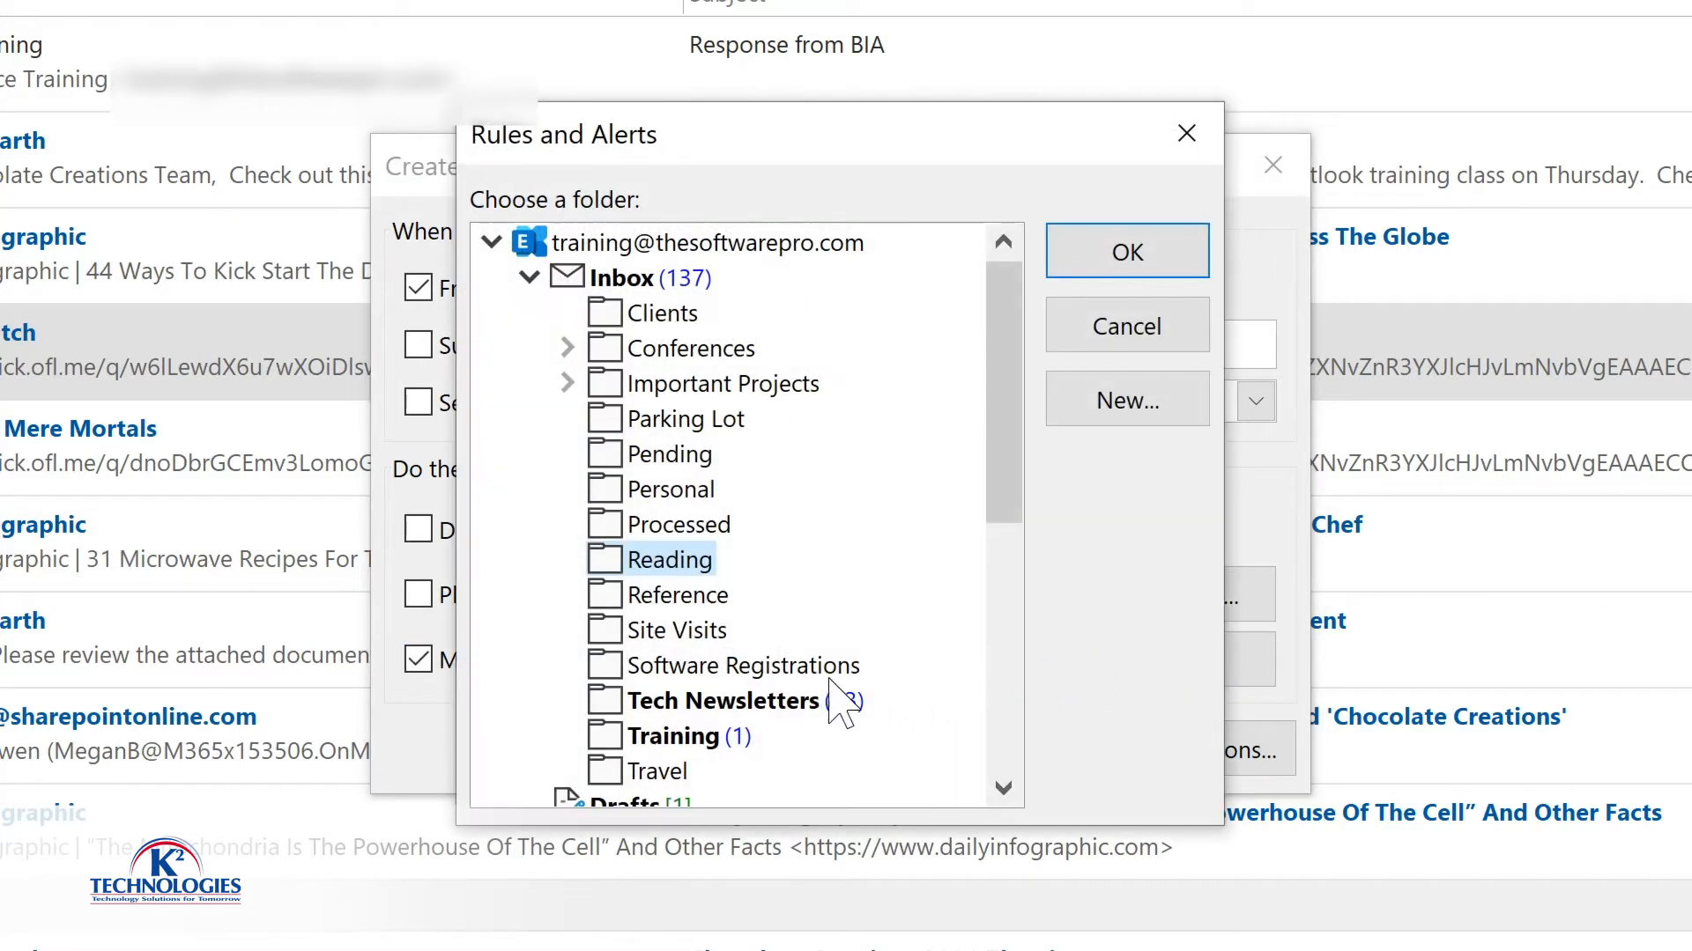
pyautogui.click(683, 702)
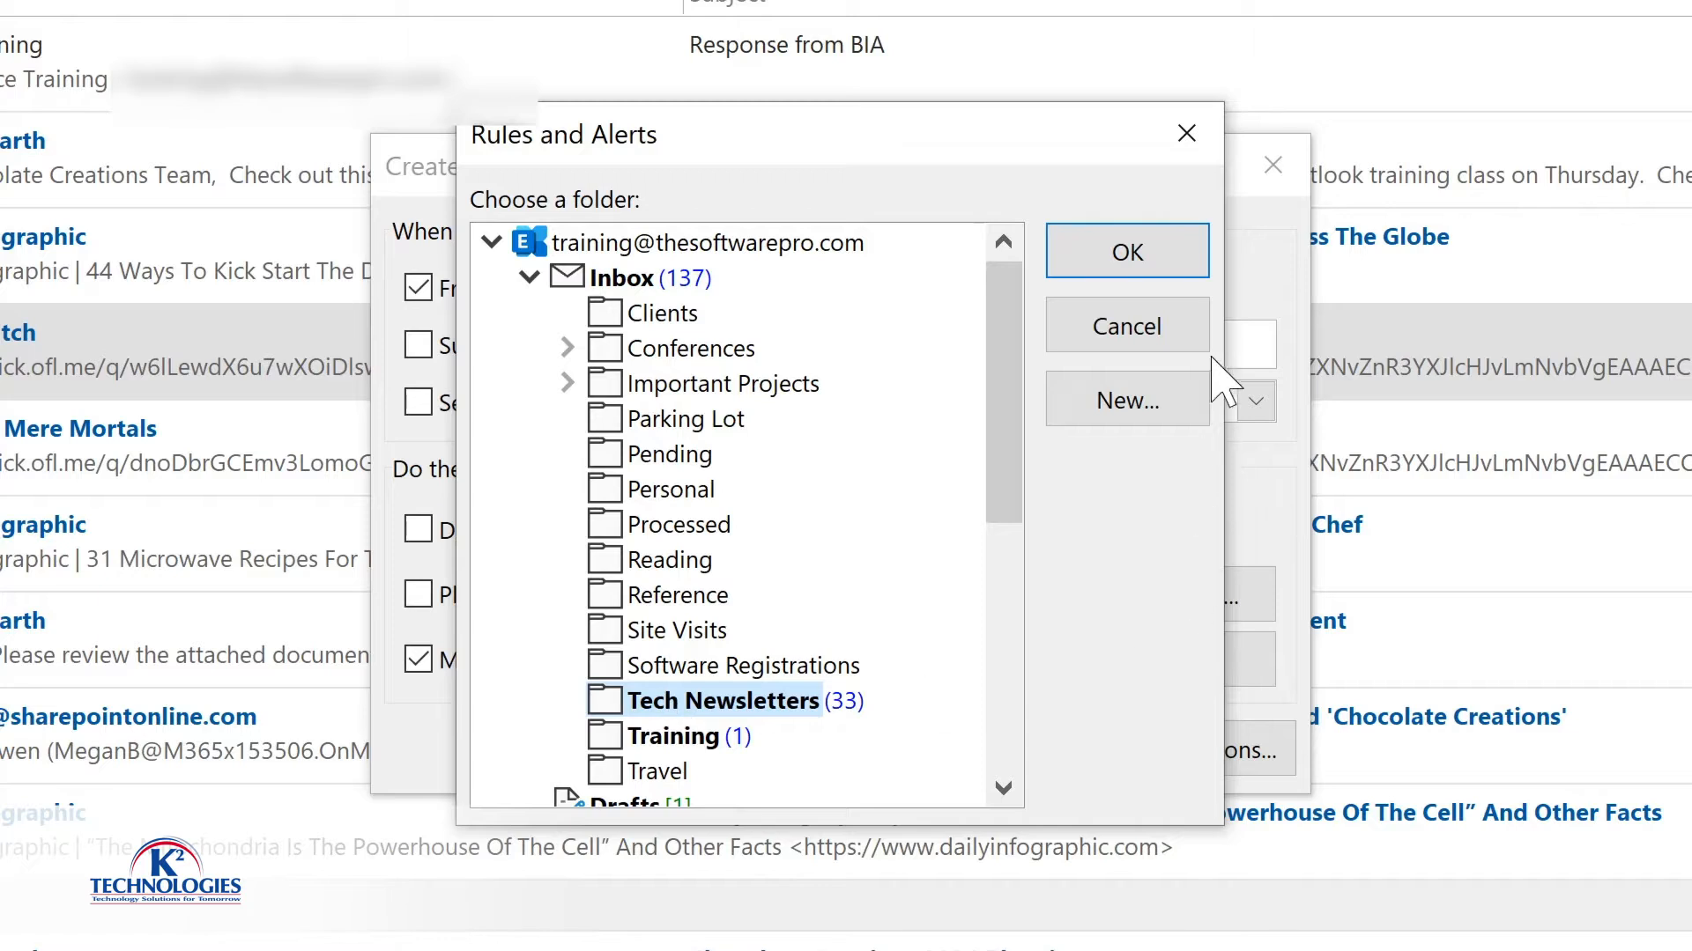
pyautogui.click(1127, 254)
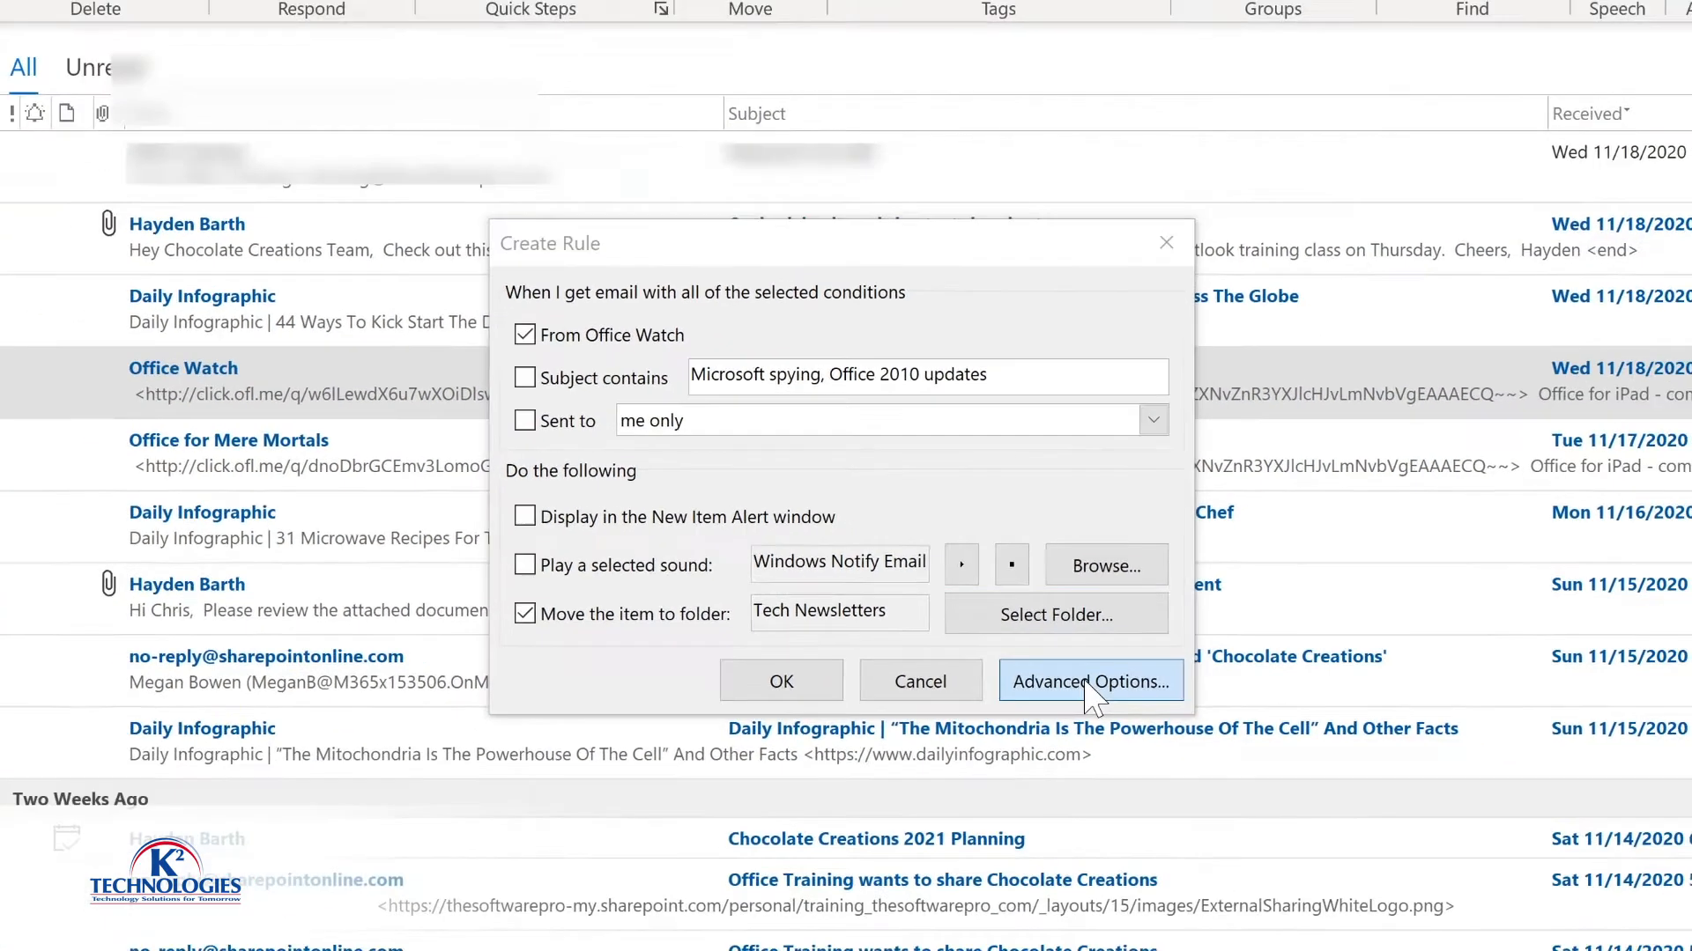
# Finish the rule through its advanced options without extra conditions, actions or exceptions, and run it on messages already in the Inbox
pyautogui.click(1189, 755)
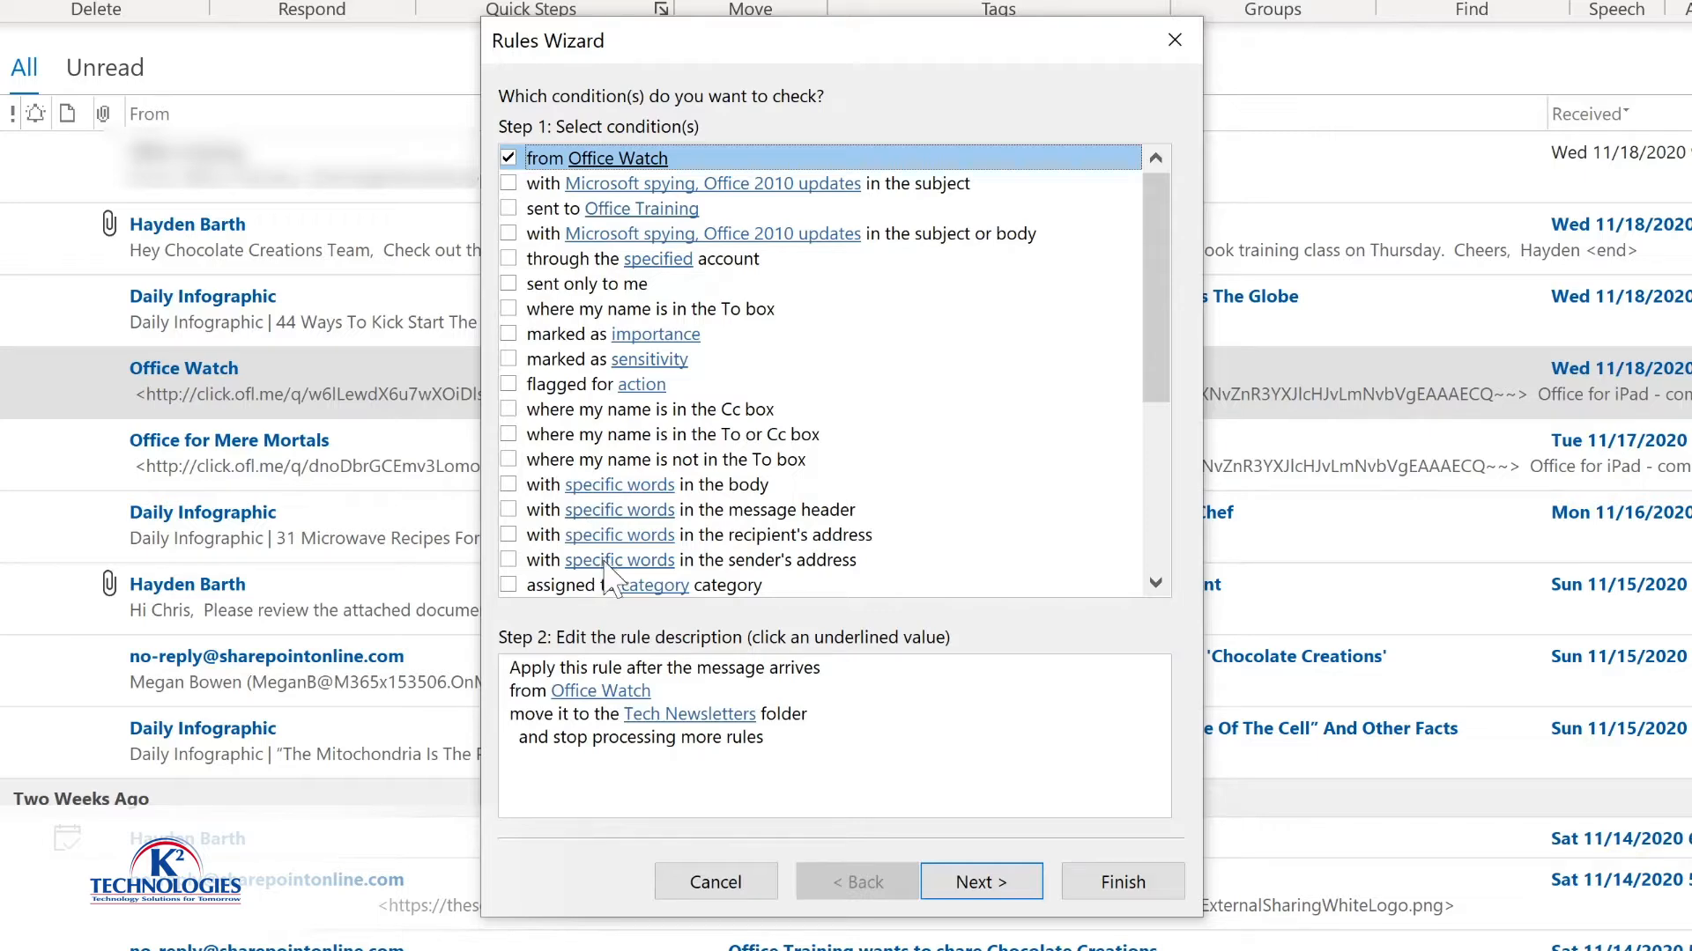
pyautogui.click(978, 882)
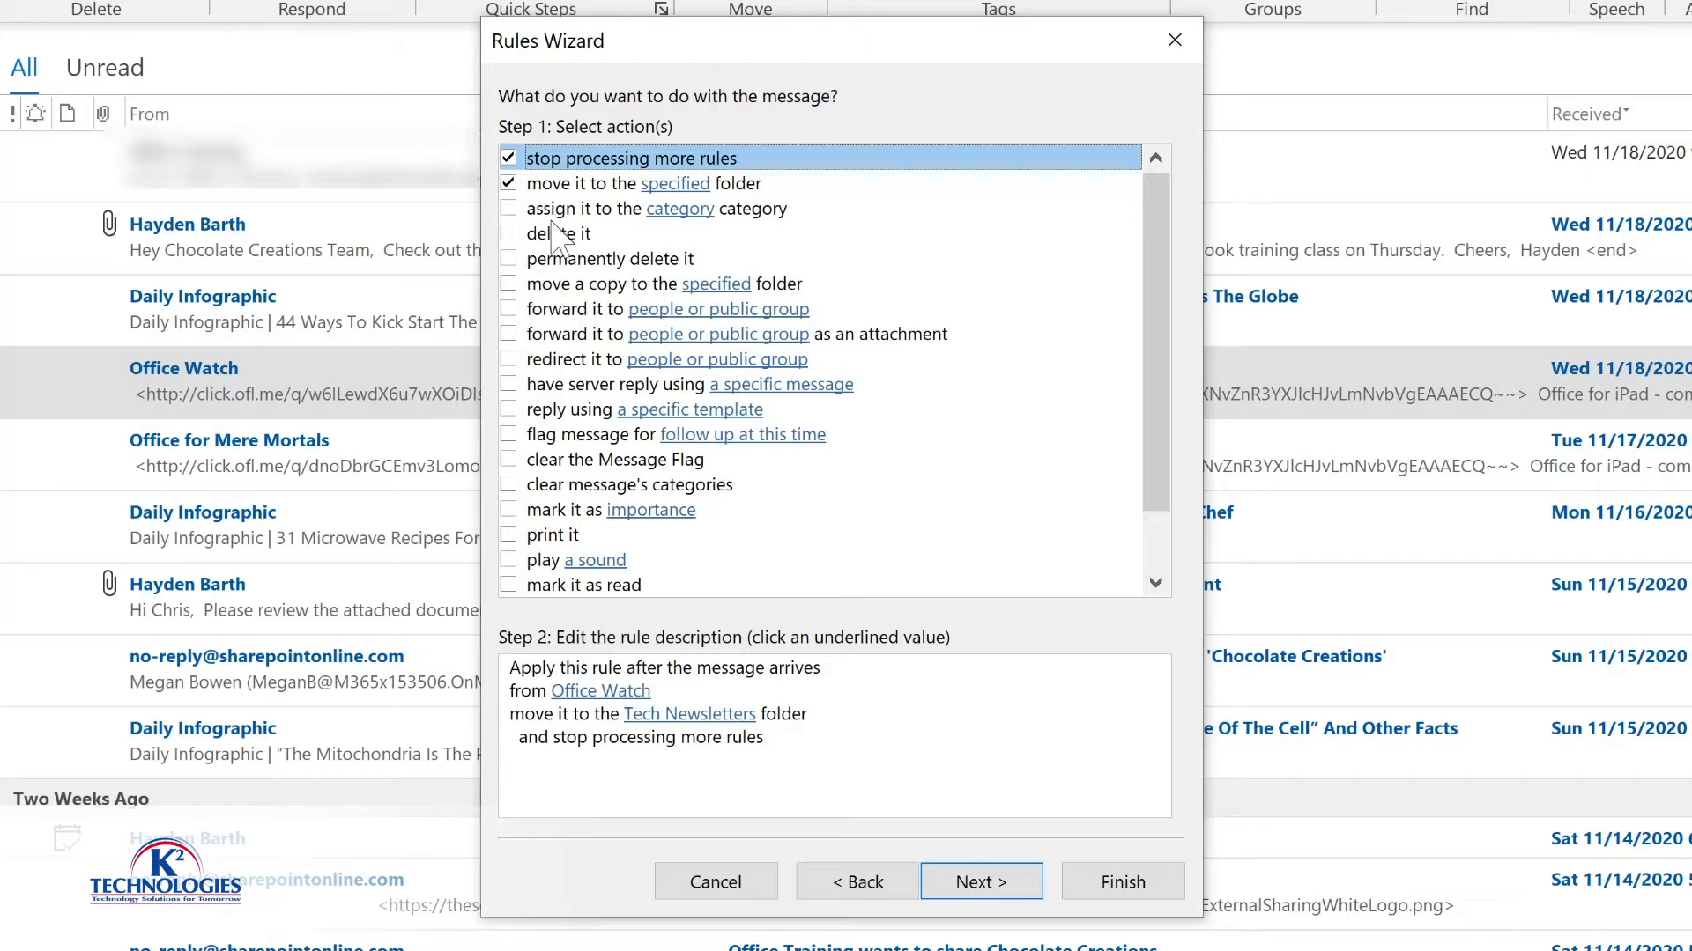
pyautogui.click(975, 886)
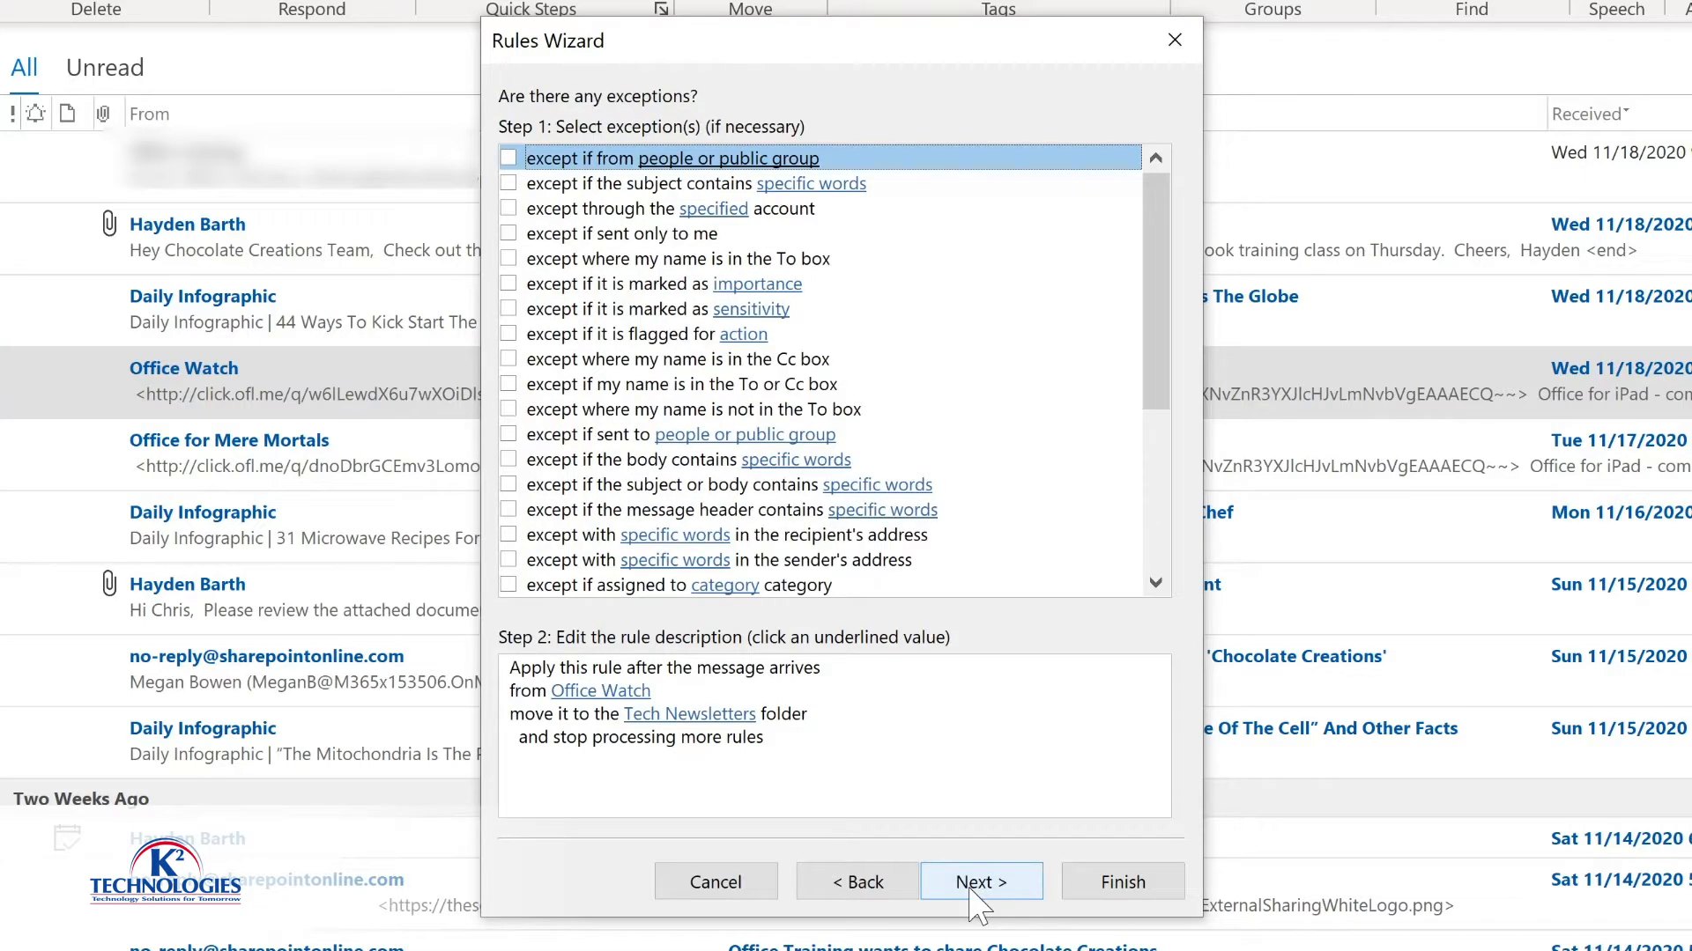
pyautogui.click(974, 883)
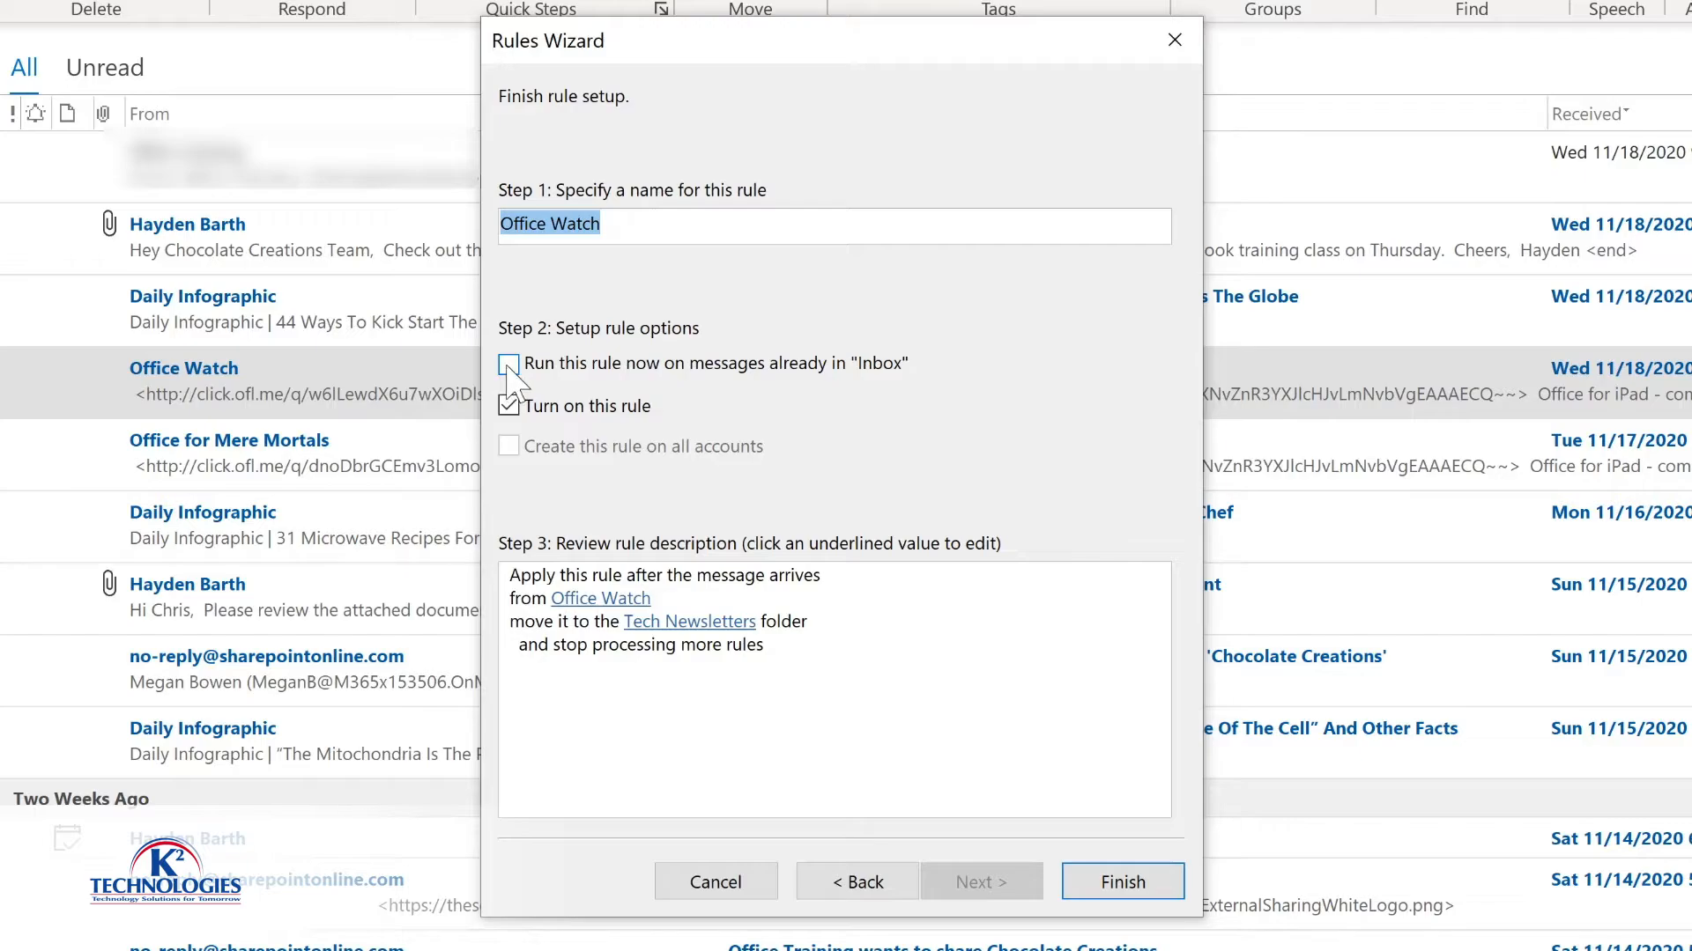
pyautogui.click(508, 366)
pyautogui.click(1107, 884)
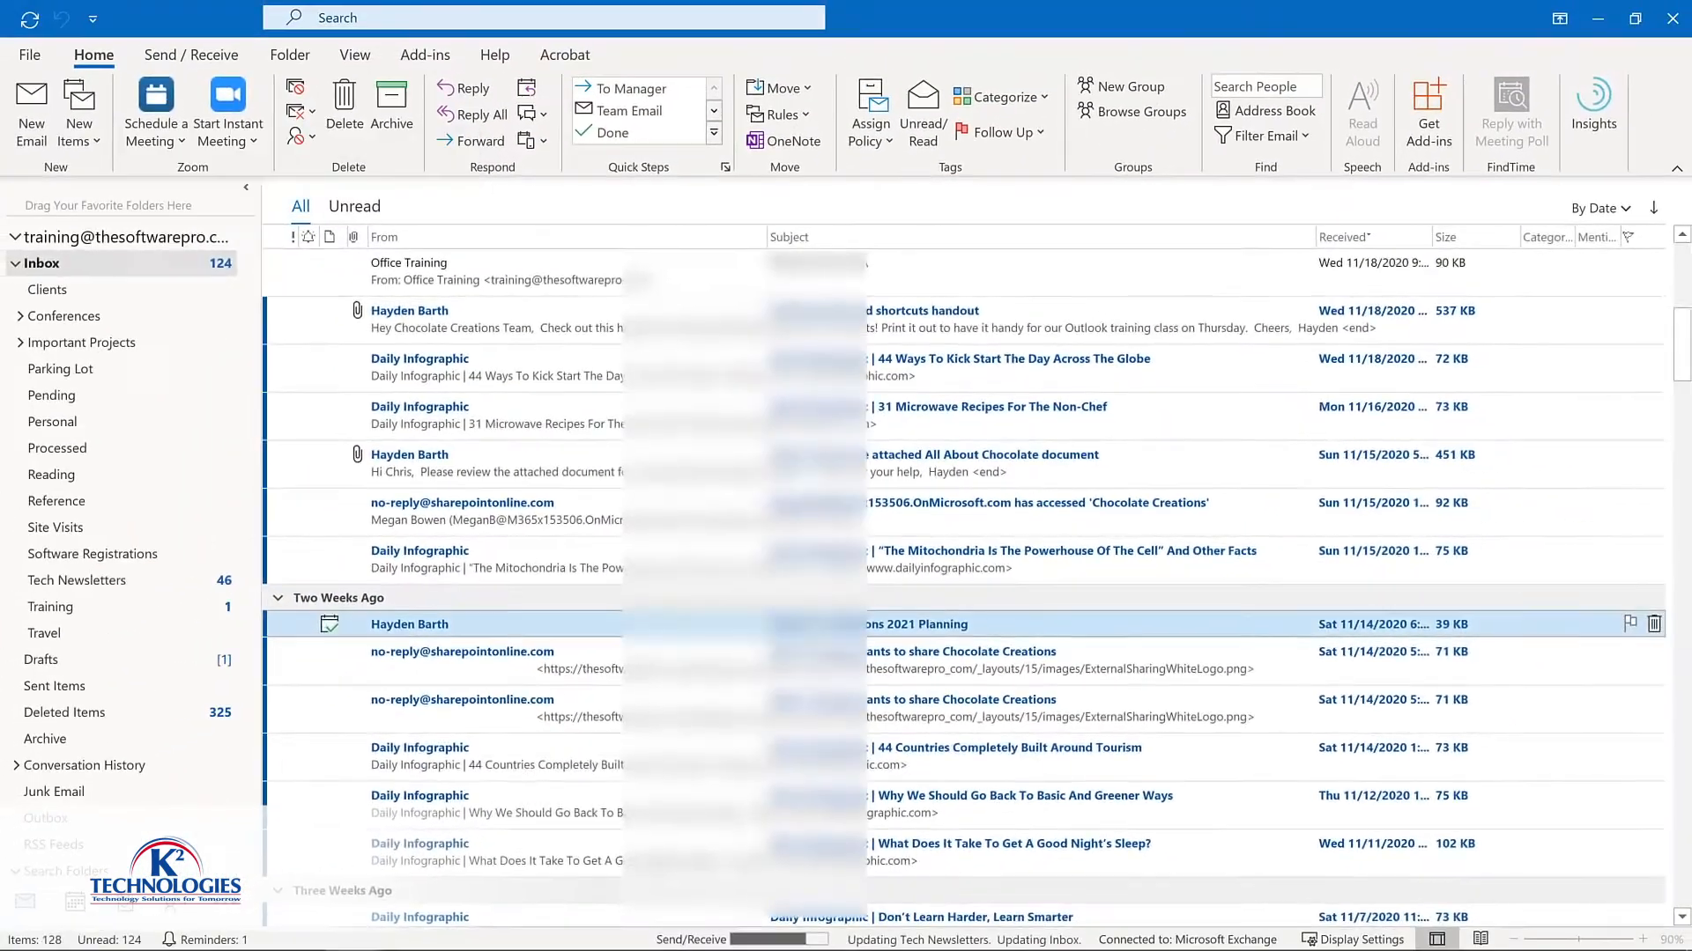
# Check the moved messages in the Tech Newsletters folder and open the management of rules and alerts
pyautogui.click(123, 581)
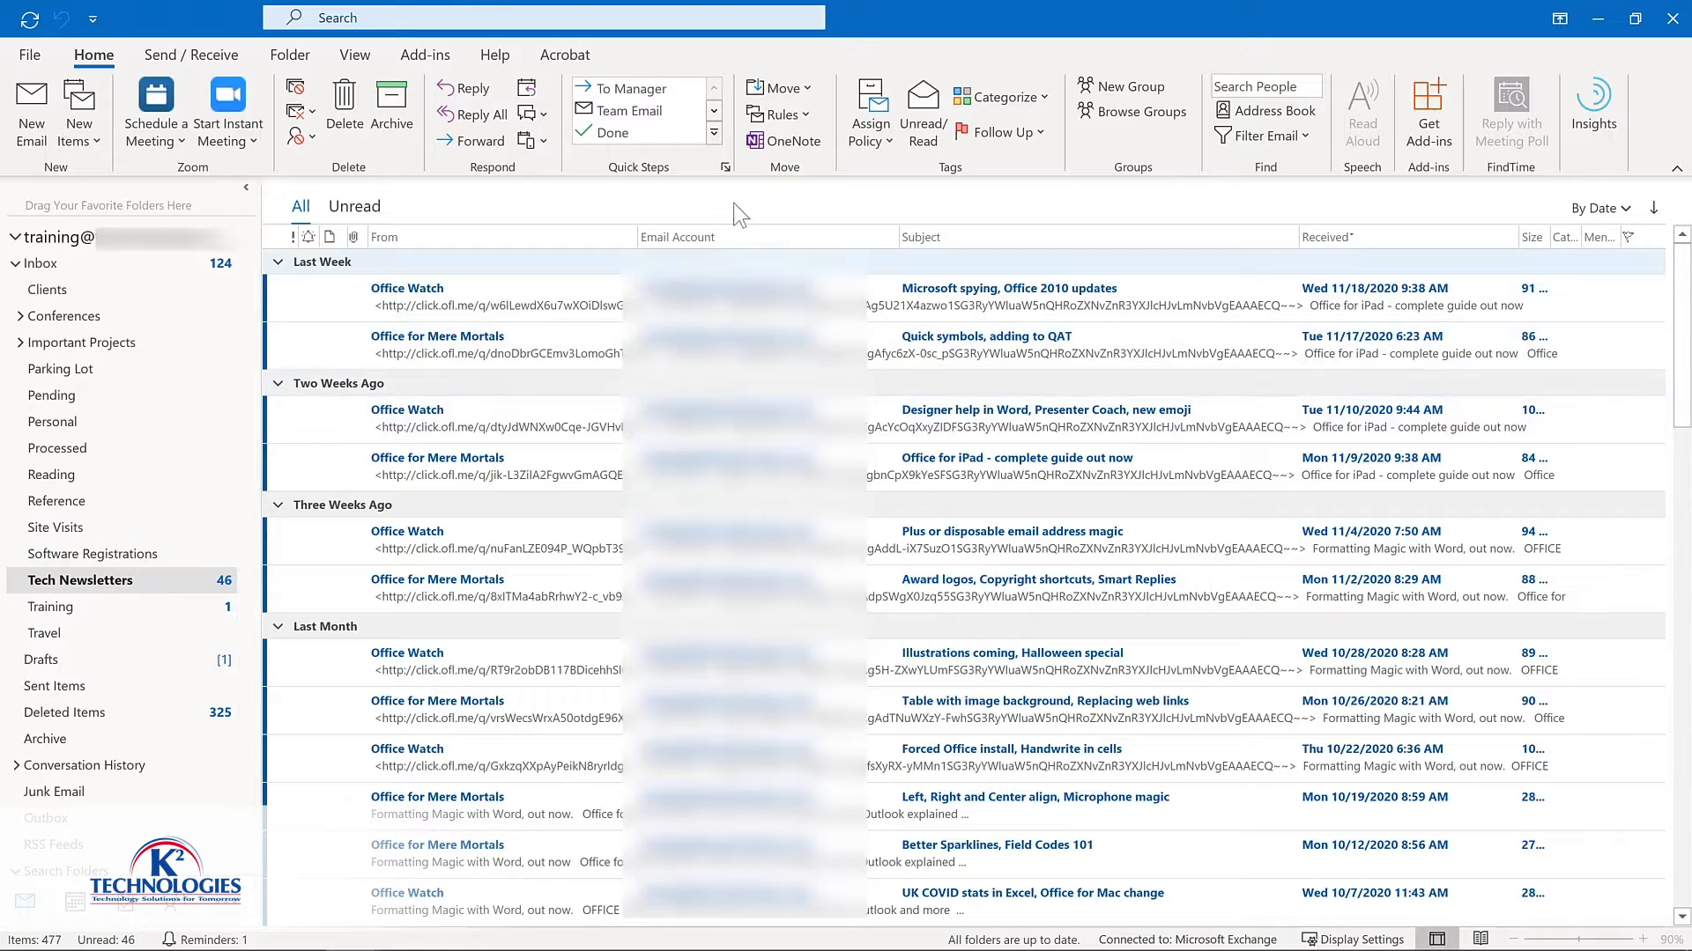
pyautogui.click(801, 123)
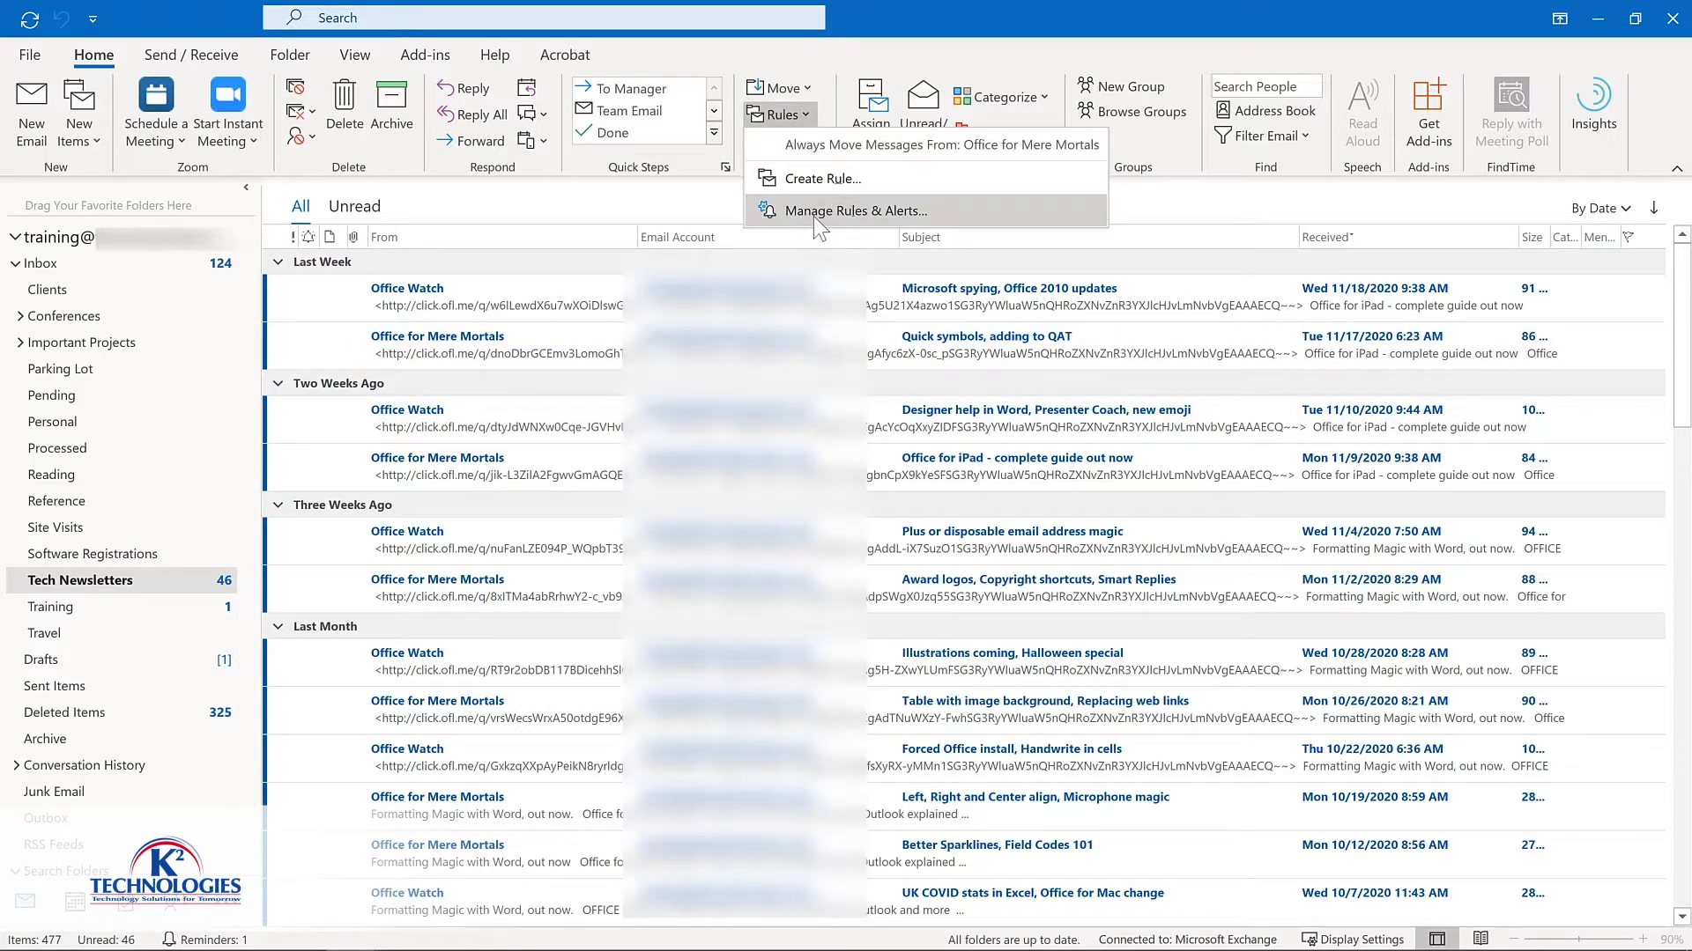
pyautogui.click(810, 210)
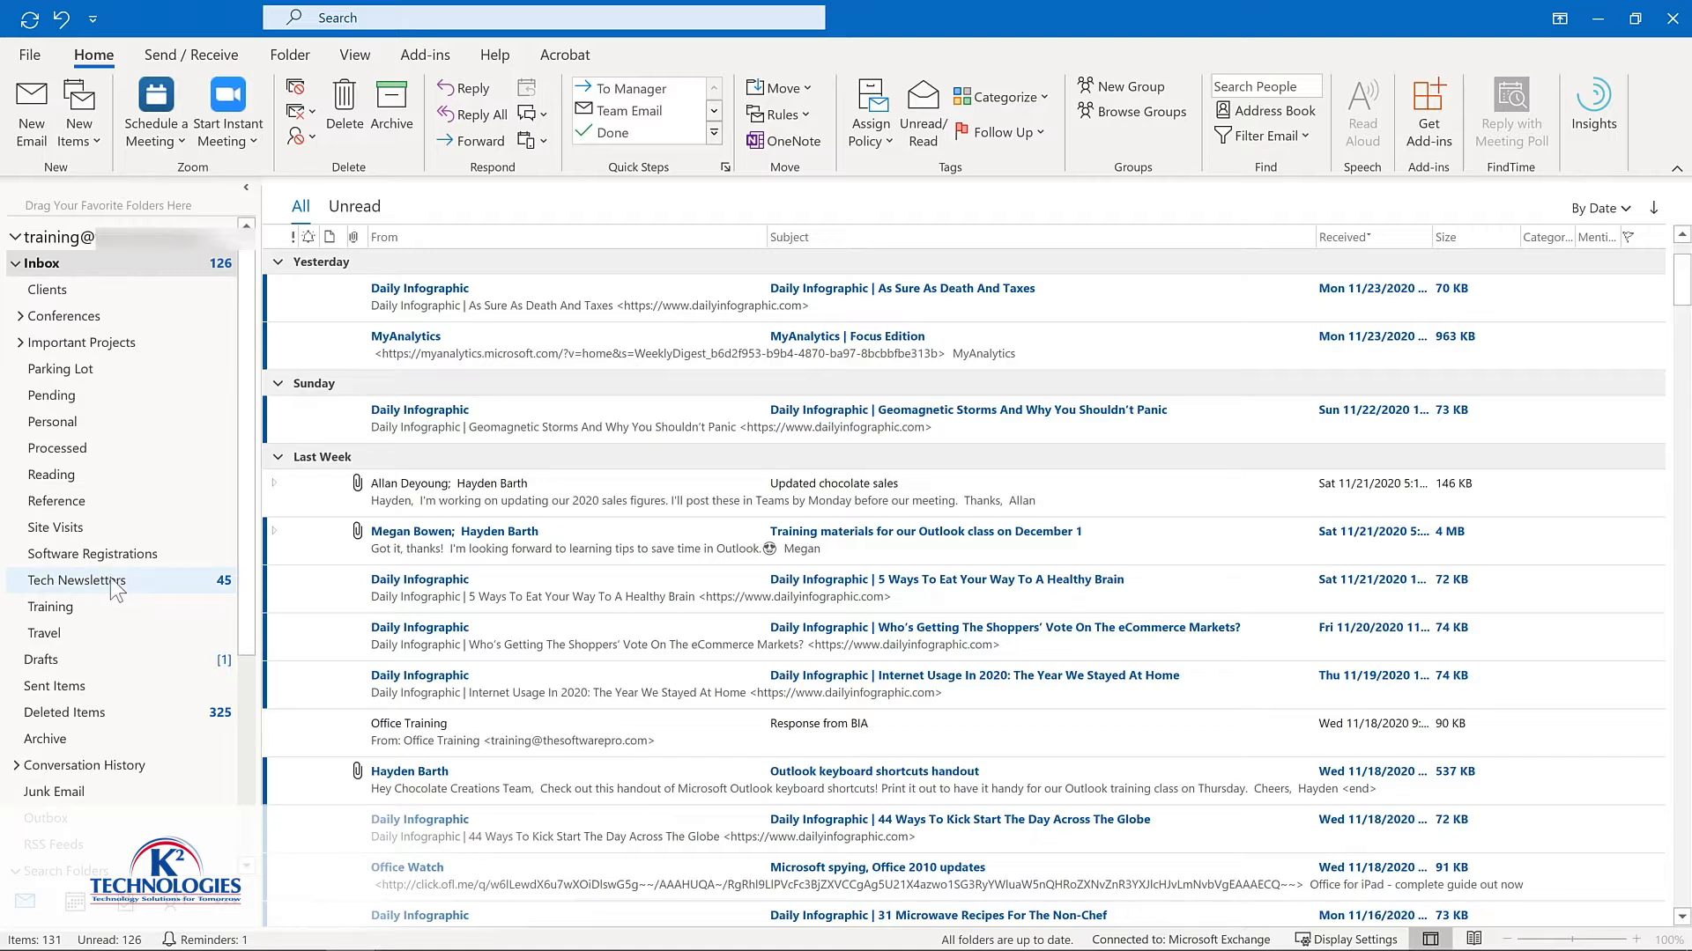
# Add the Tech Newsletters, Training and Important Projects folders to Favorites
pyautogui.moveTo(117, 591); pyautogui.dragTo(115, 200)
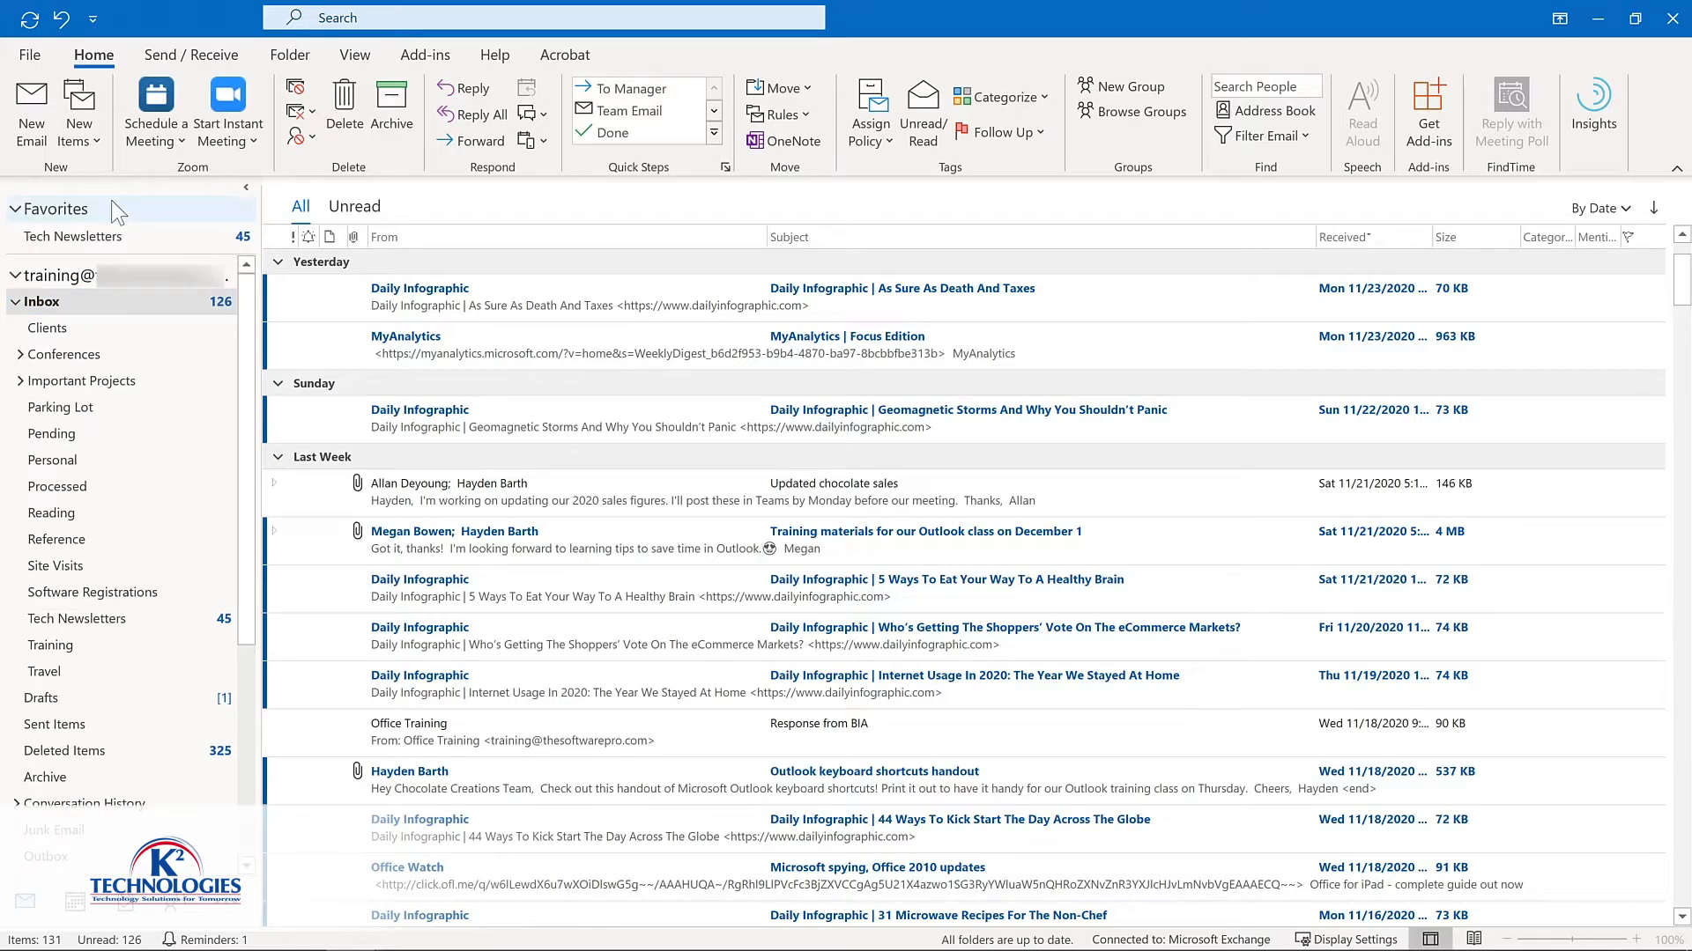
pyautogui.rightClick(85, 645)
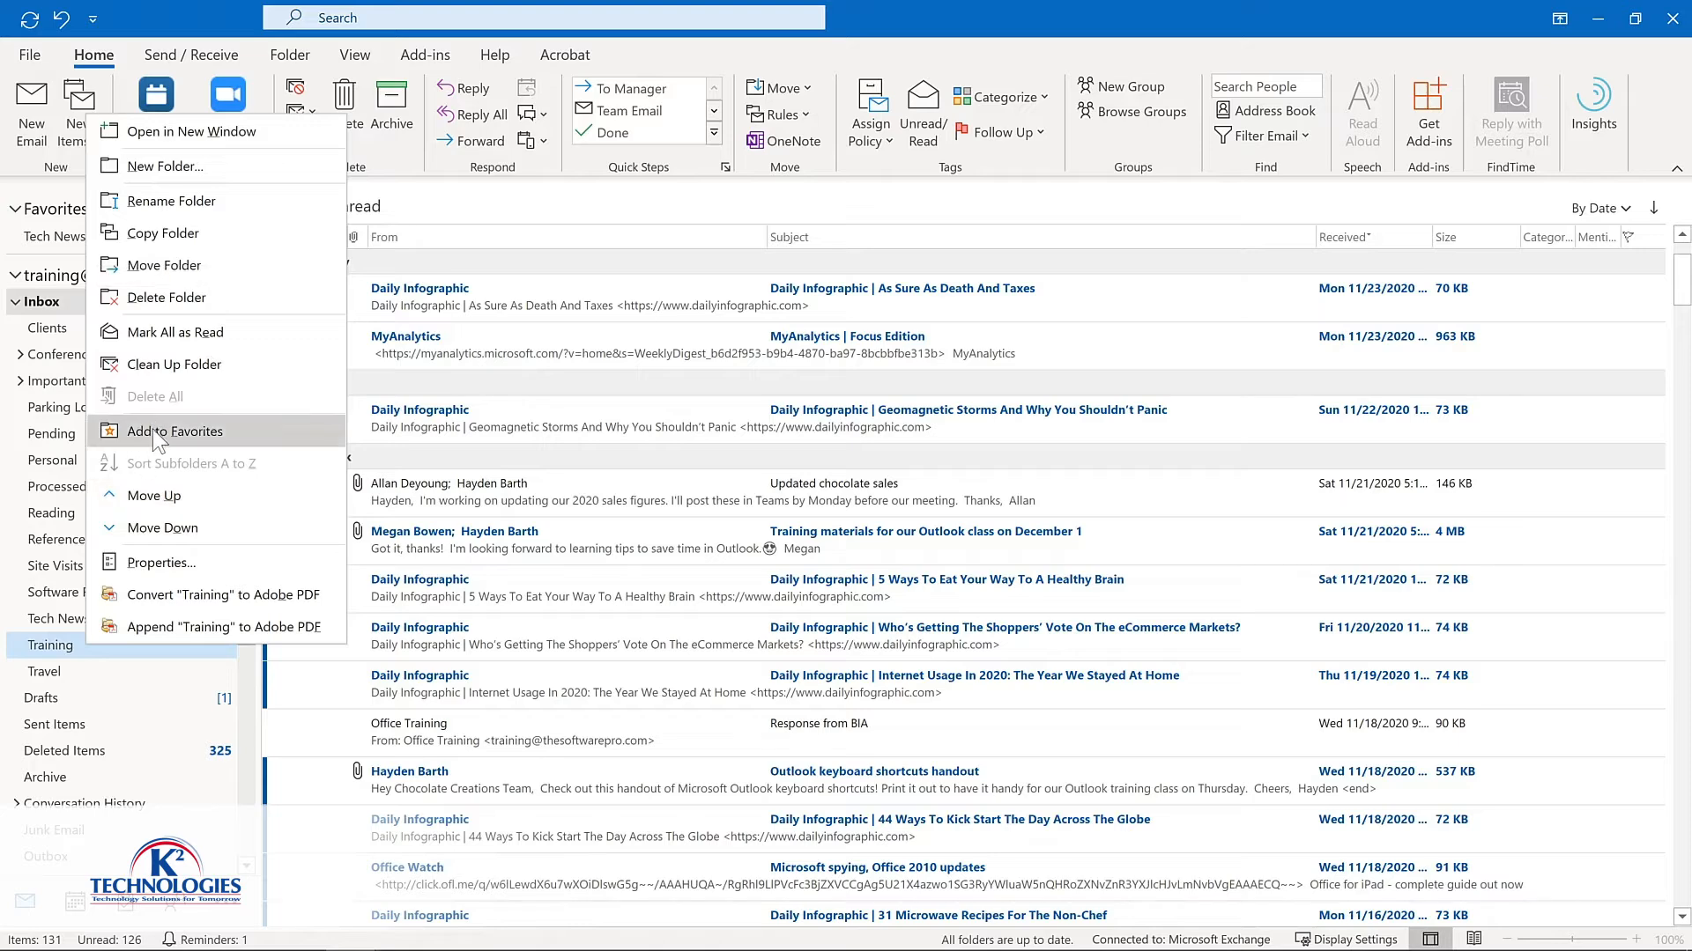
pyautogui.click(152, 430)
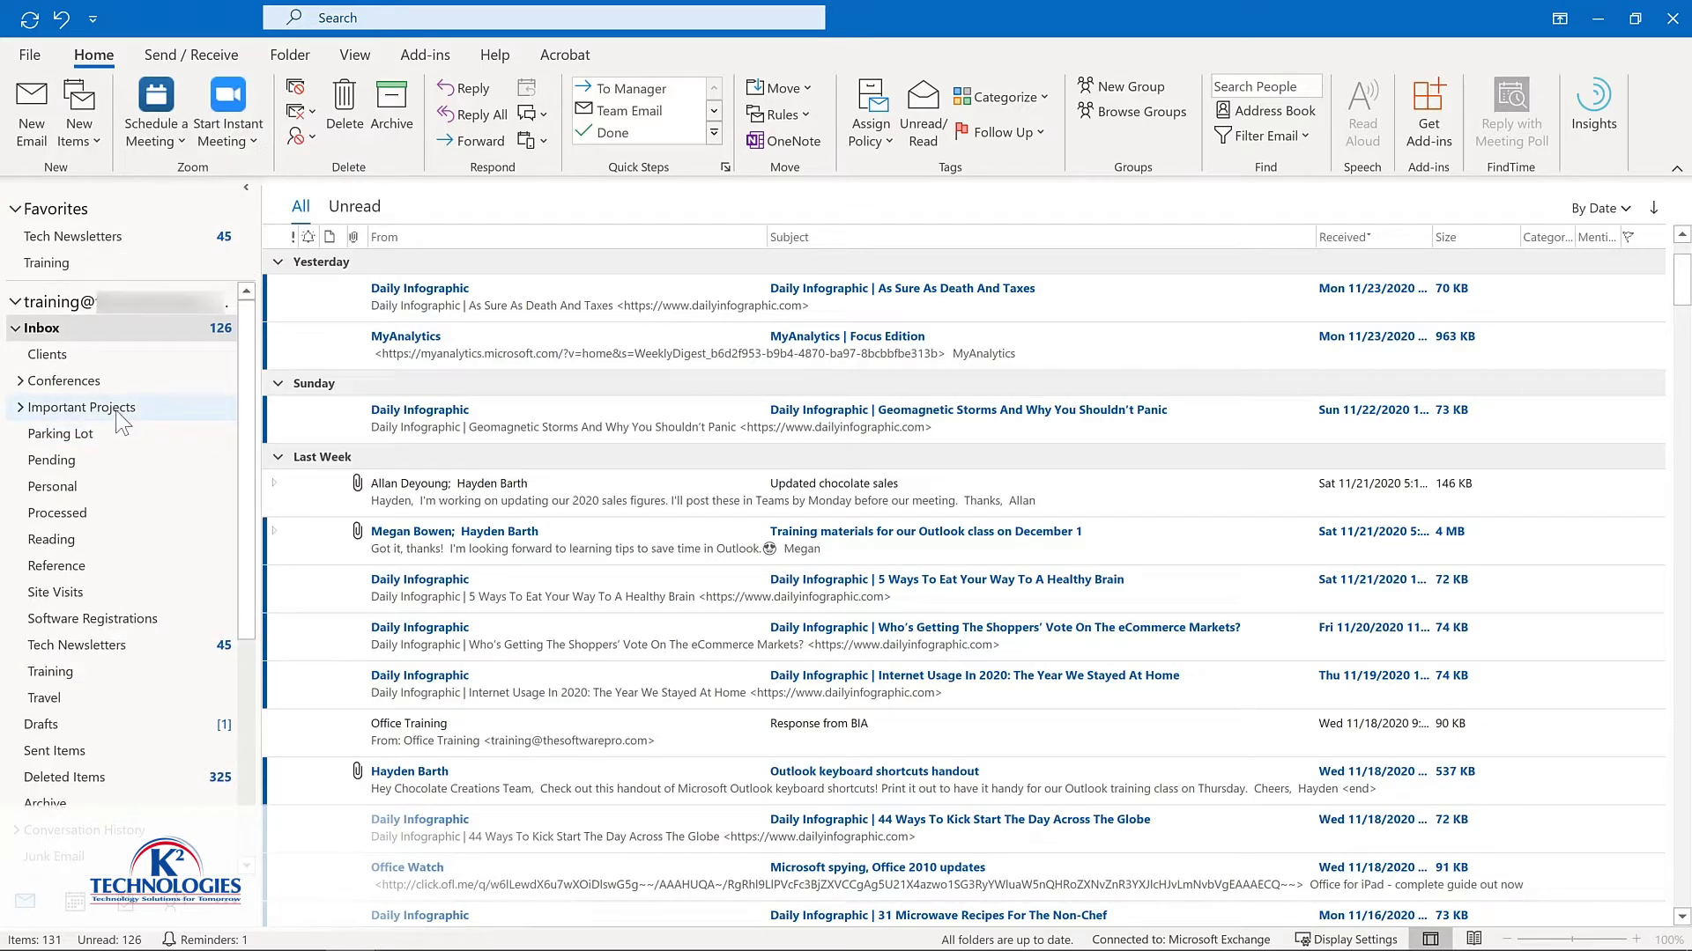
pyautogui.click(121, 409)
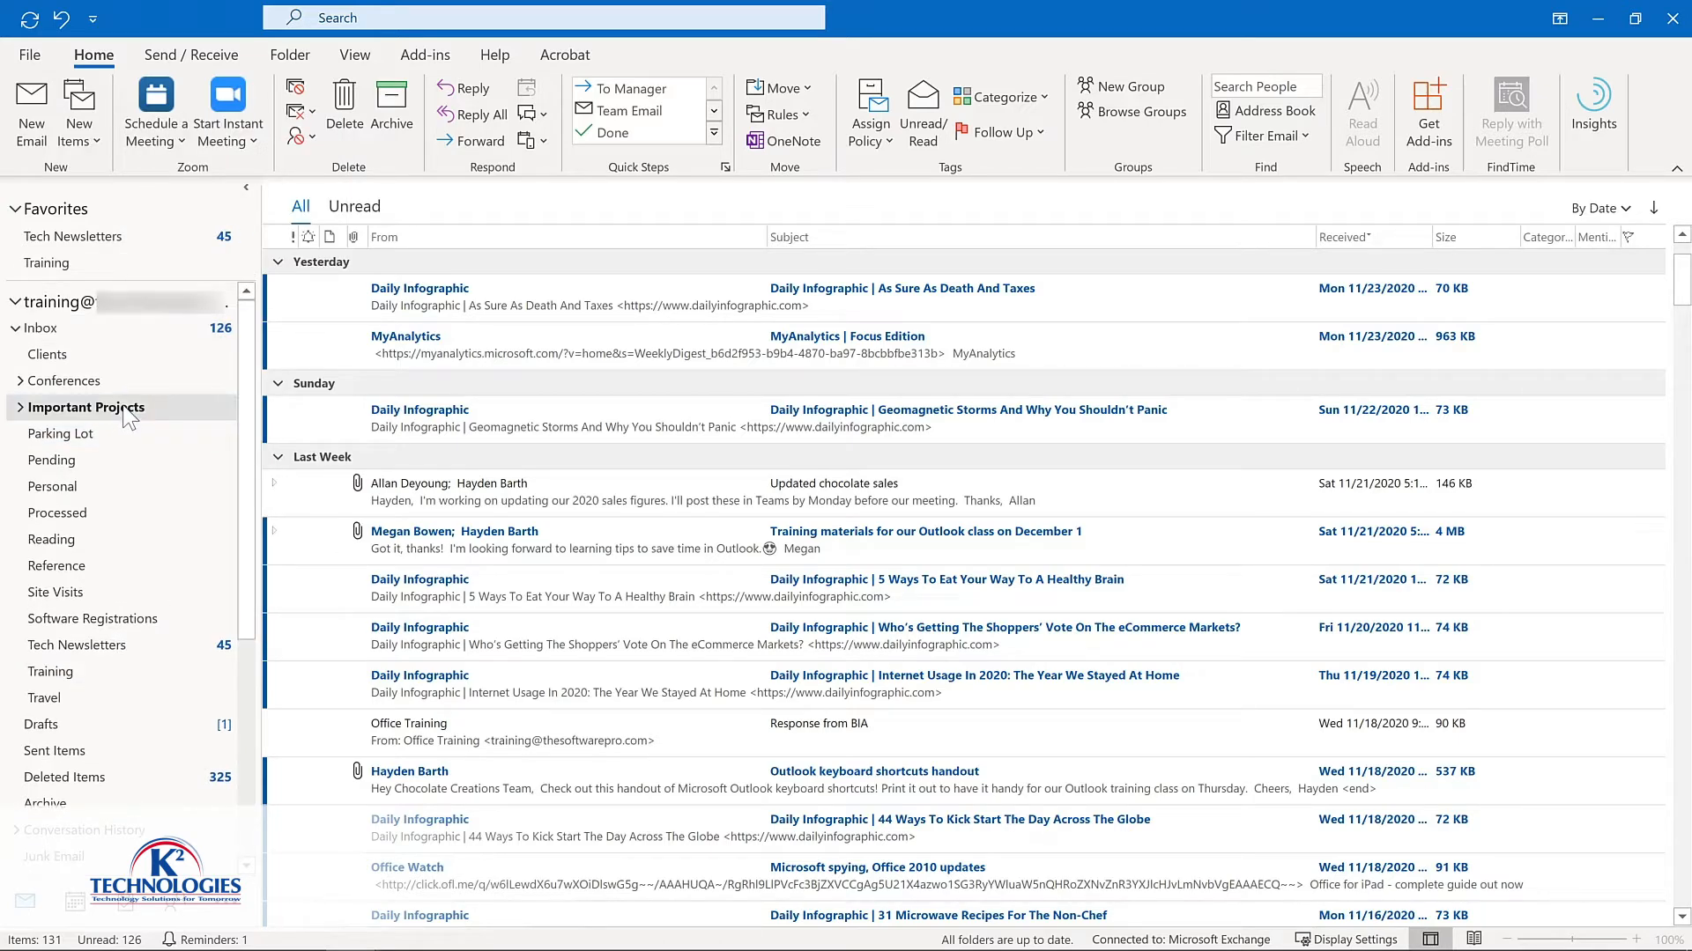
pyautogui.click(290, 57)
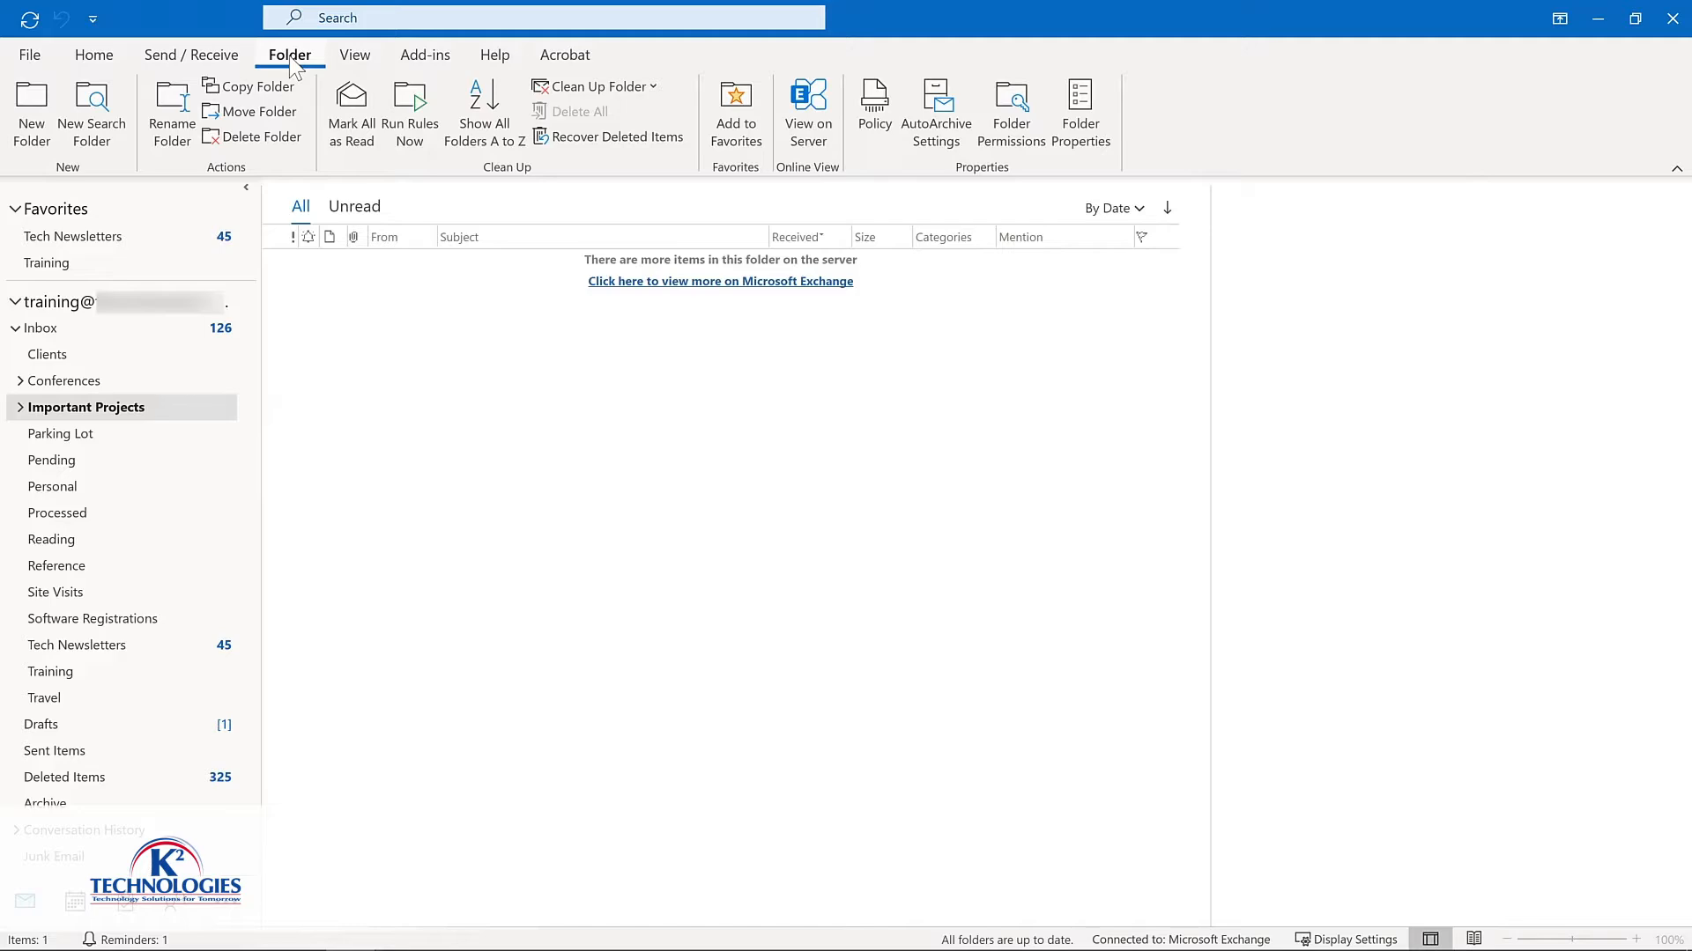
pyautogui.click(723, 129)
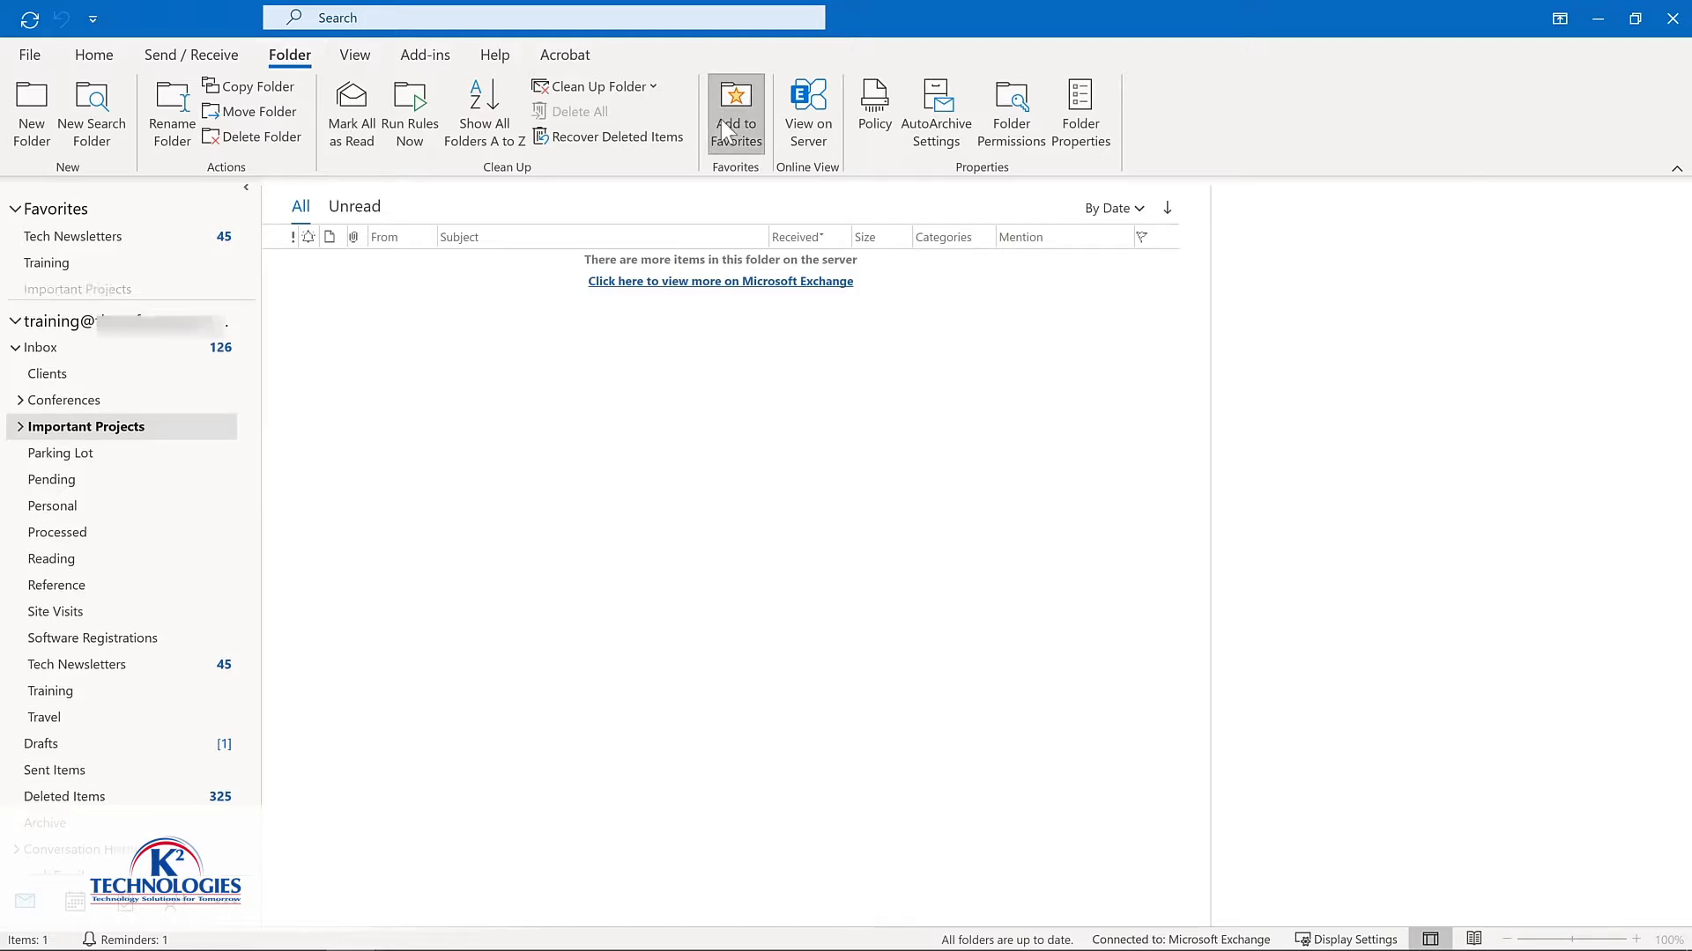
# Move Tech Newsletters to the end of the Favorites list and remove Important Projects from Favorites
pyautogui.click(71, 240)
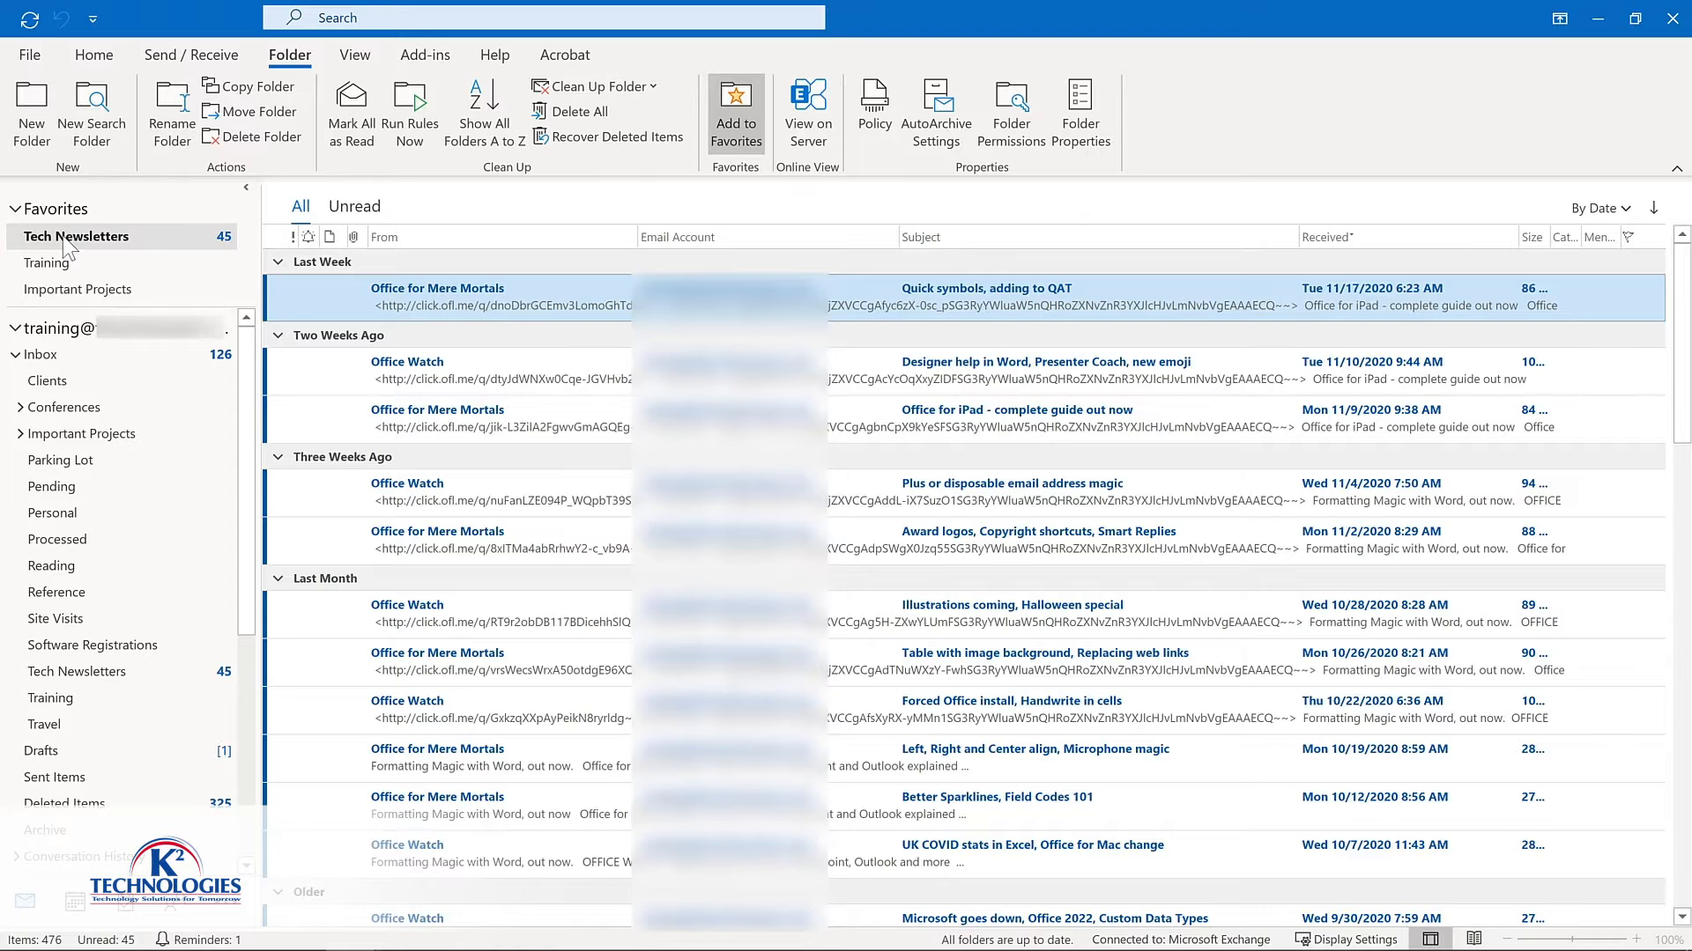
pyautogui.moveTo(64, 241); pyautogui.dragTo(68, 298)
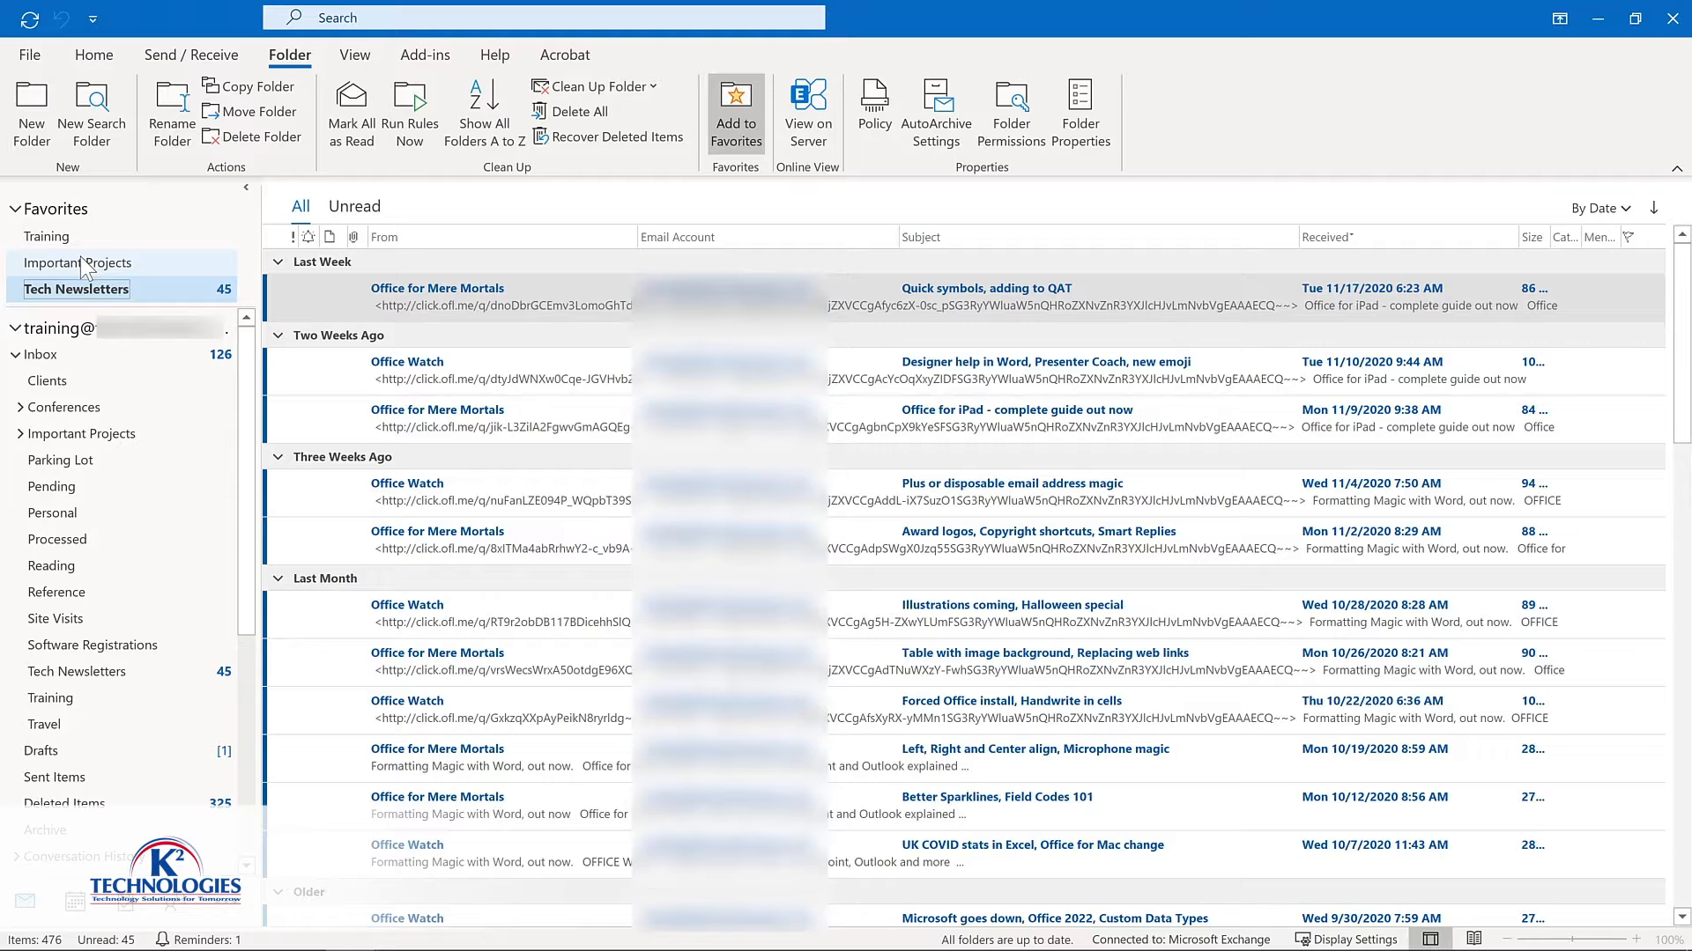
pyautogui.rightClick(82, 263)
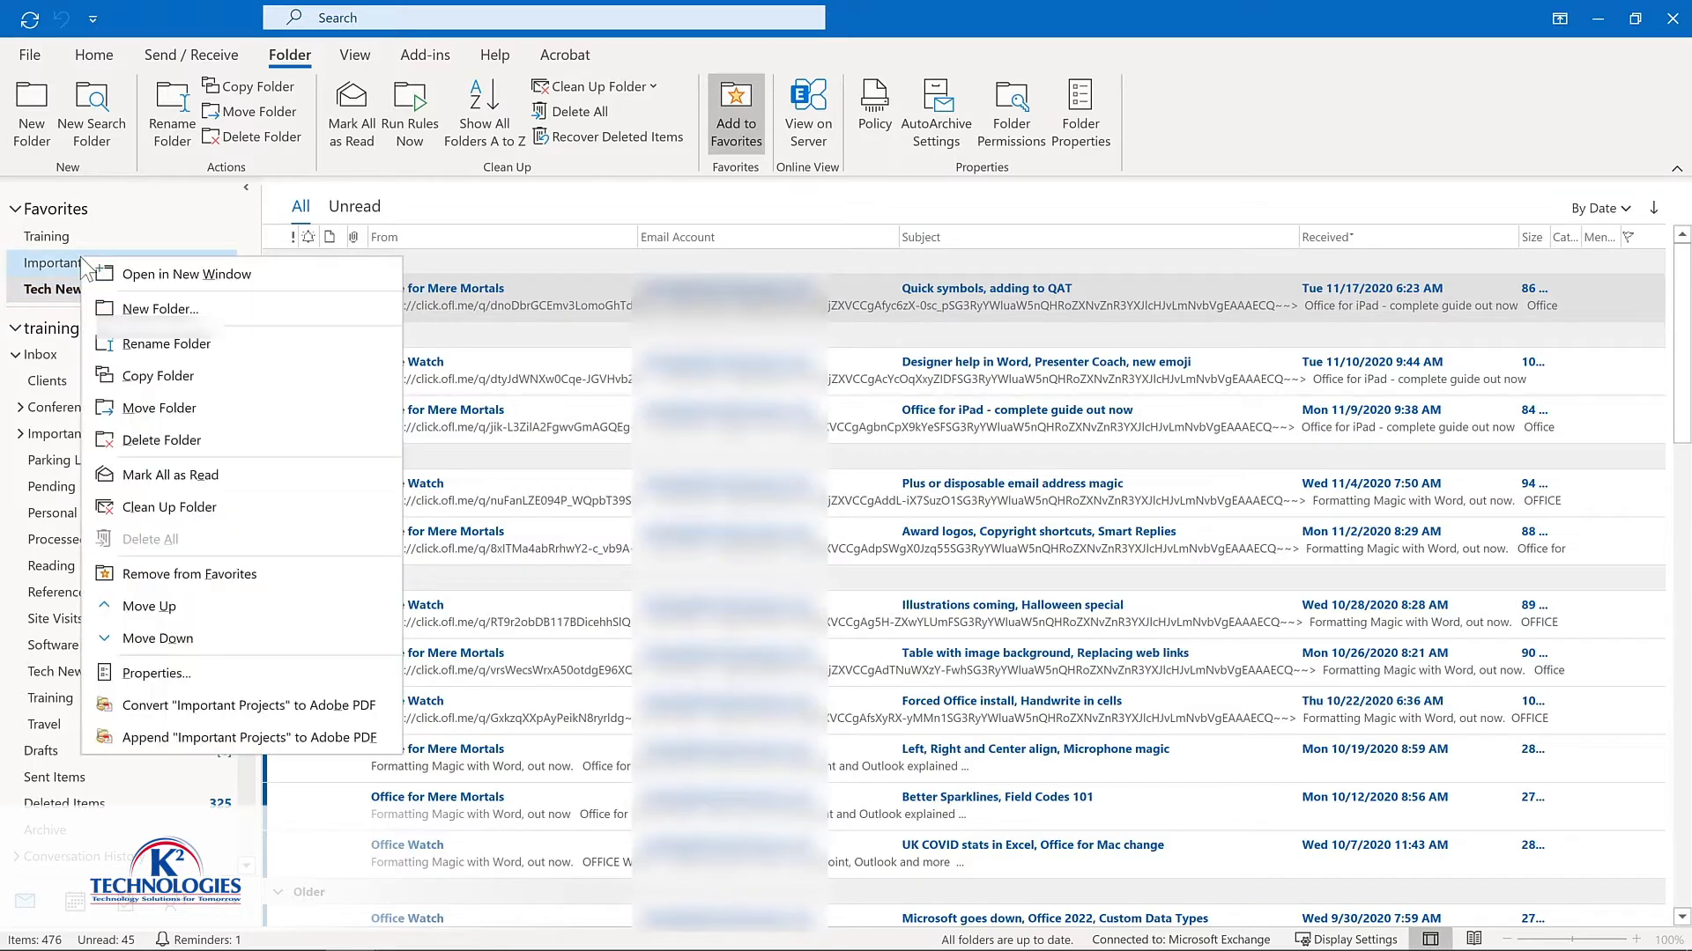
pyautogui.click(173, 569)
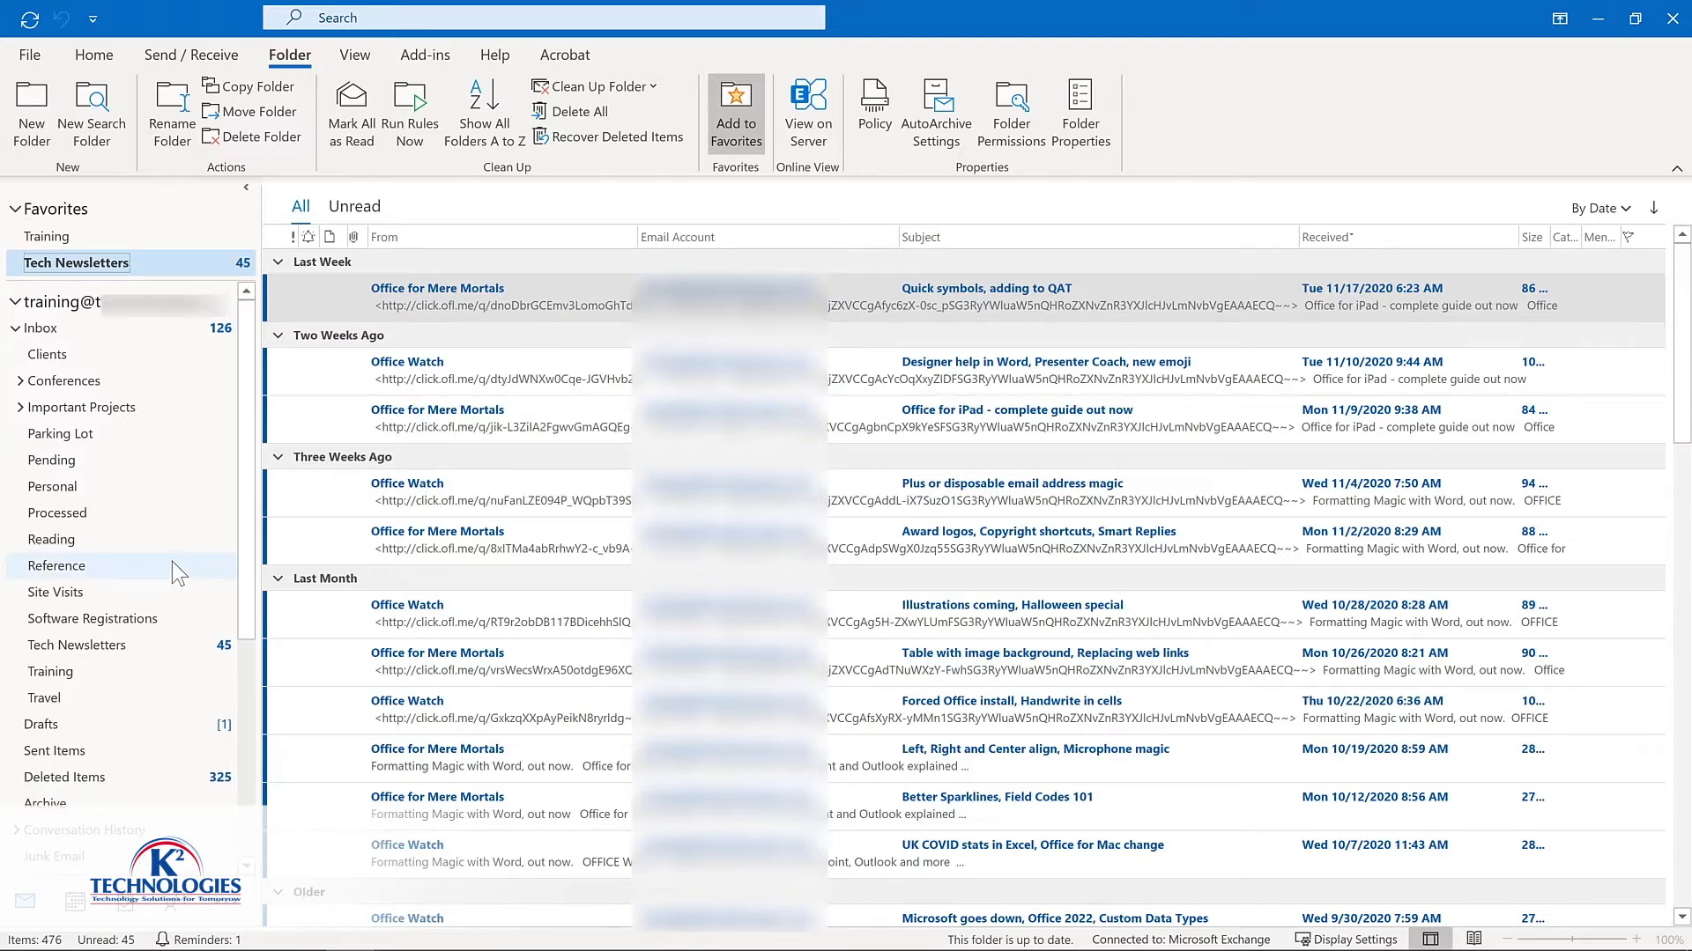
# Return to the Inbox and move the message "Microsoft spying, Office 2010 updates" into the Tech Newsletters favorite
pyautogui.hotkey('ctrl', 'shift', 'i')
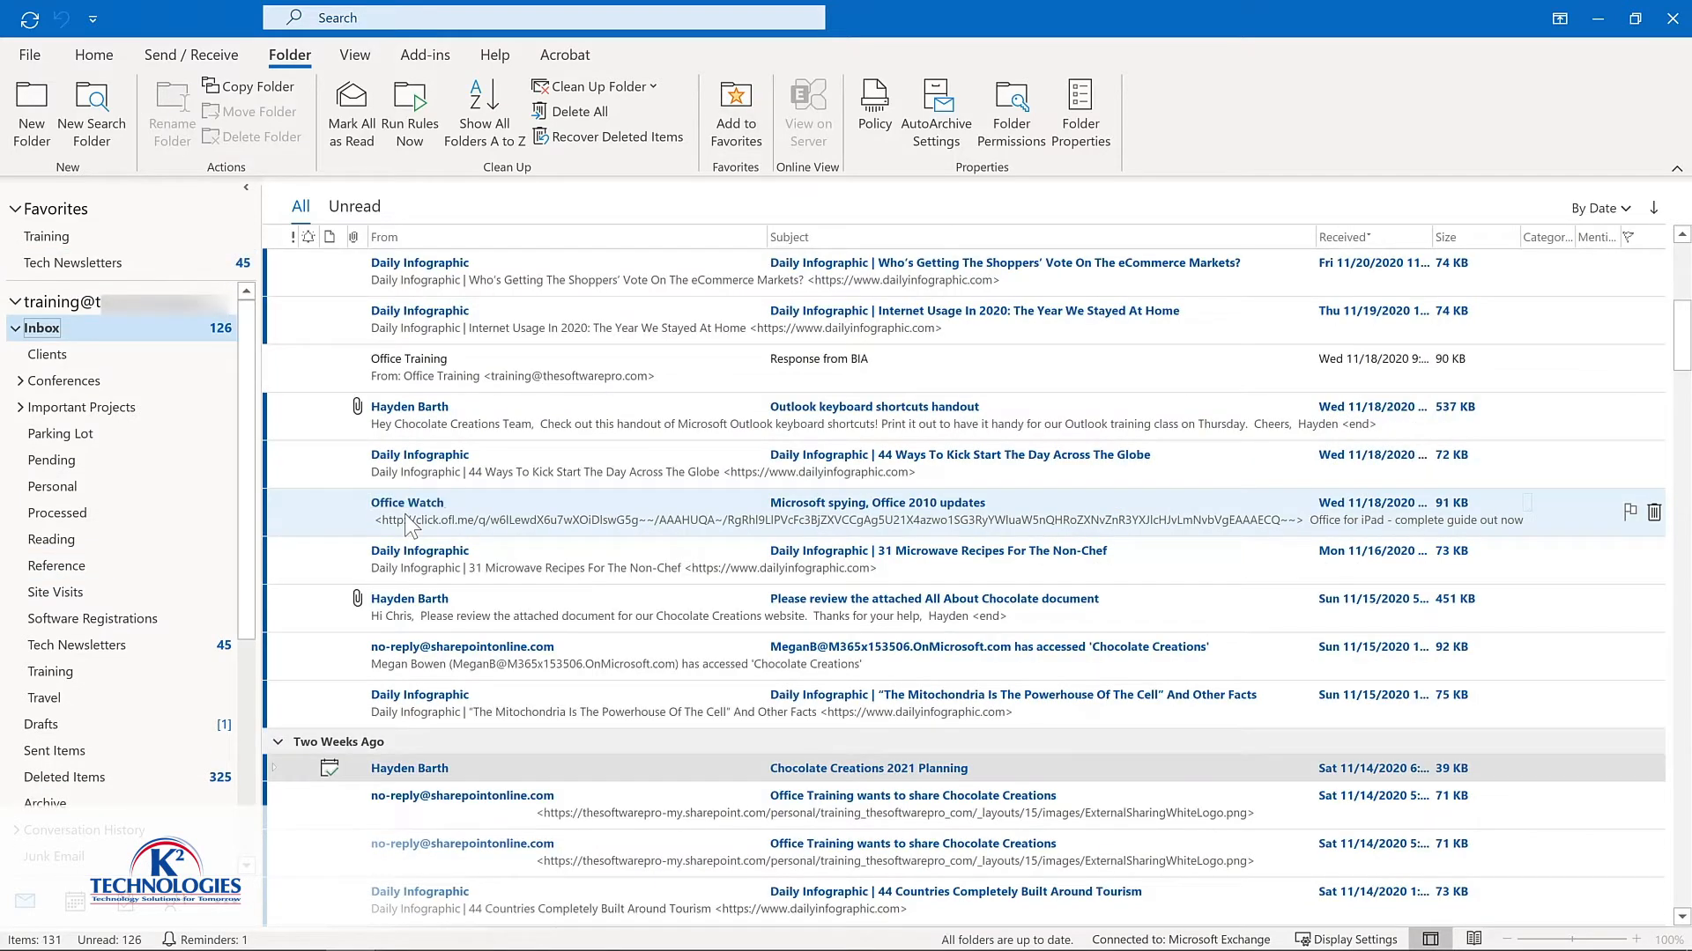
pyautogui.moveTo(408, 526); pyautogui.dragTo(144, 278)
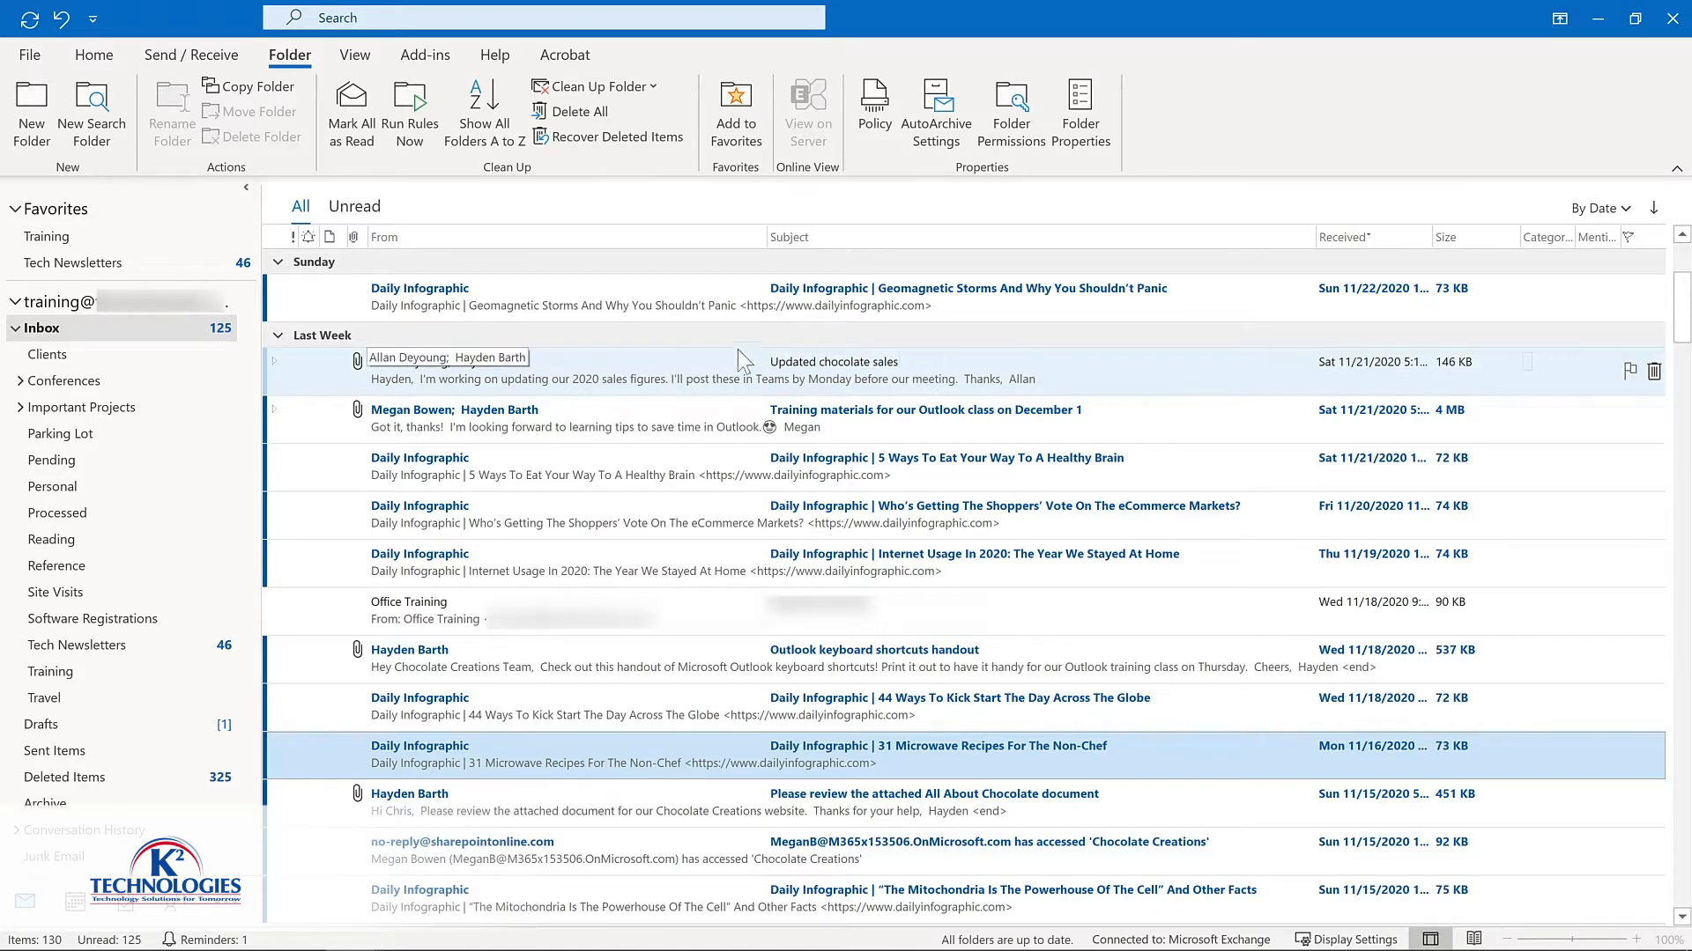
# Flag the "Updated chocolate sales" message for follow-up, starting and due Monday, November 30, 2020, with a reminder that day at 8:00 AM
pyautogui.click(1629, 373)
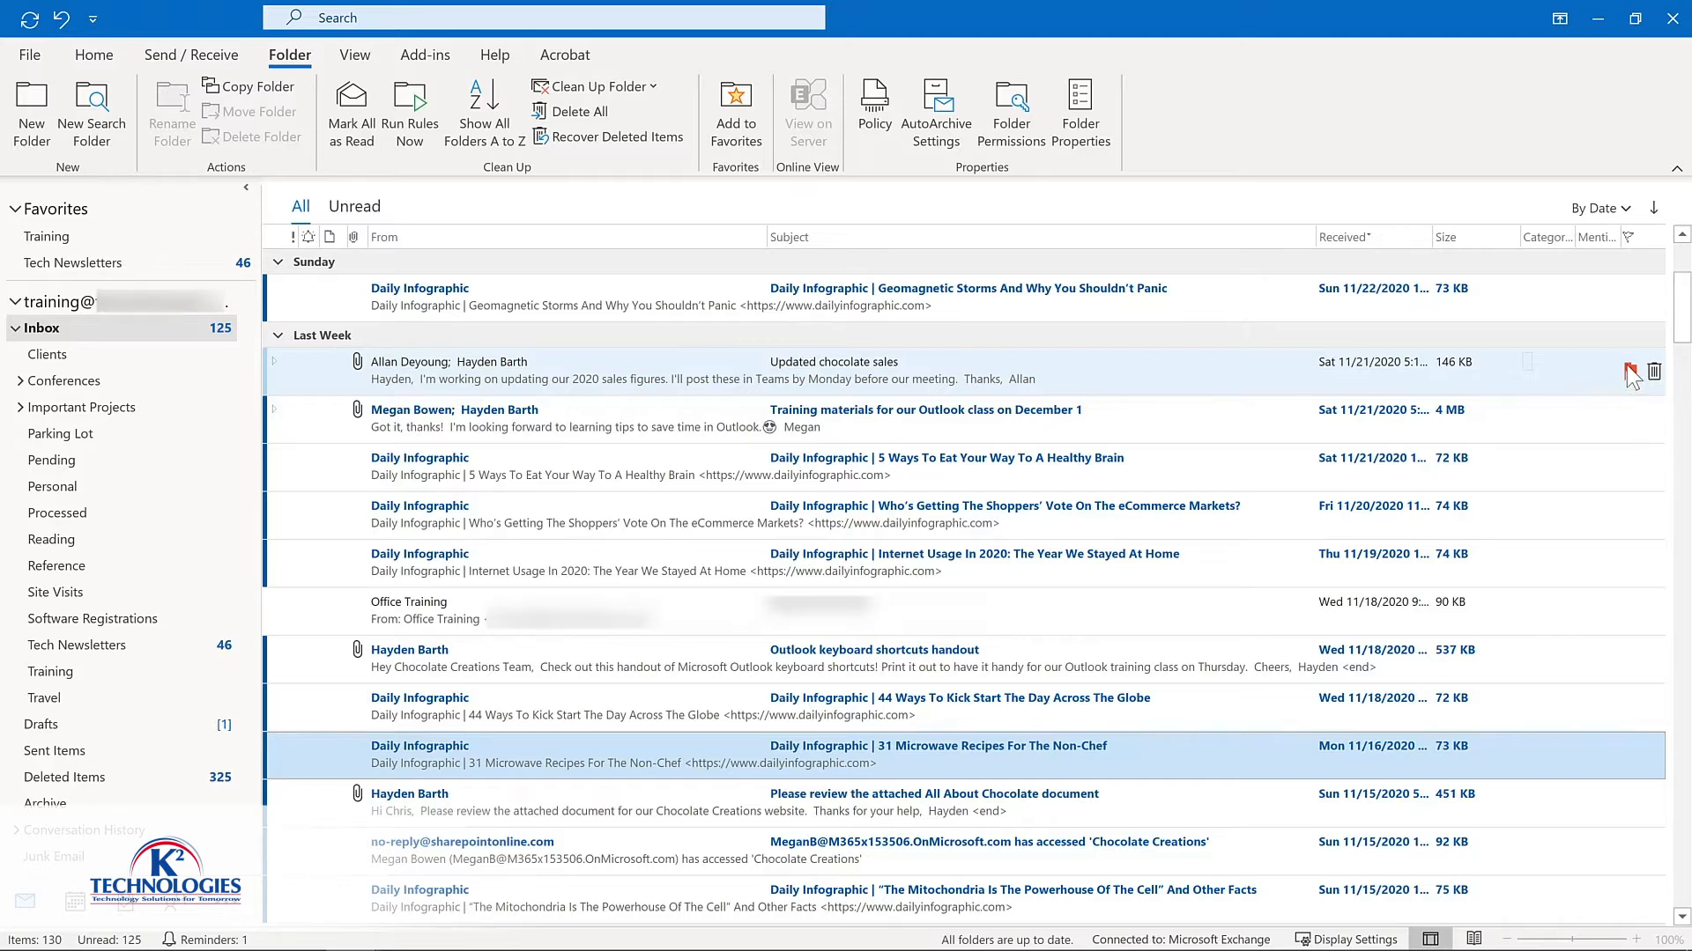
pyautogui.rightClick(1629, 374)
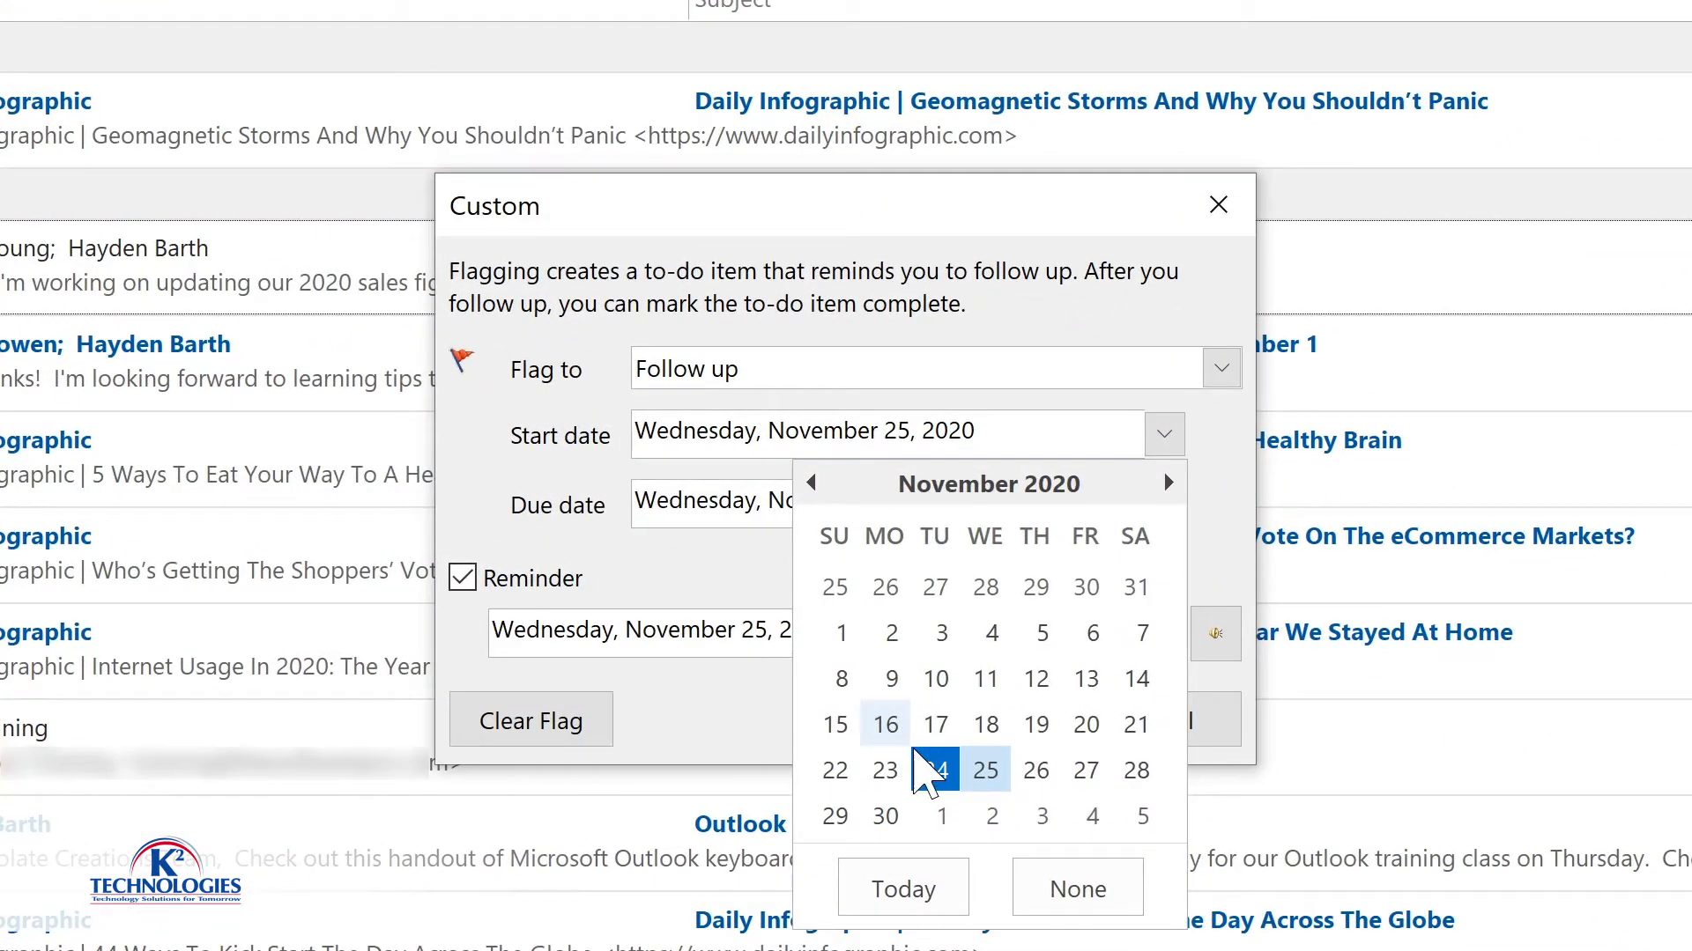
pyautogui.click(885, 817)
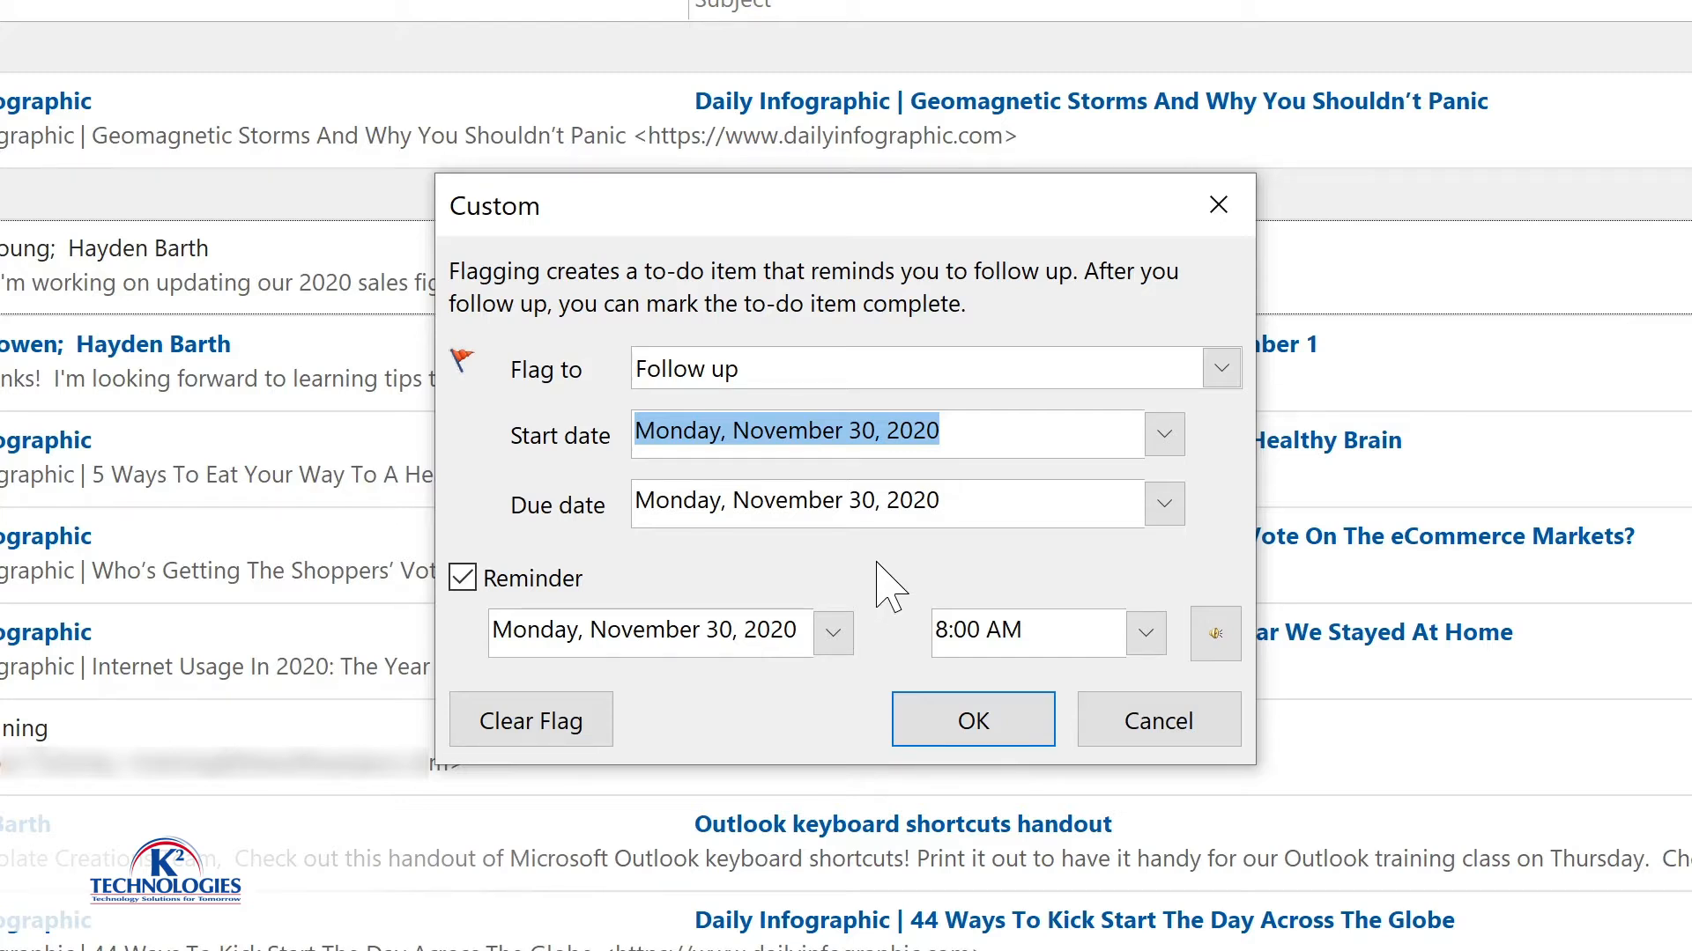
pyautogui.click(978, 720)
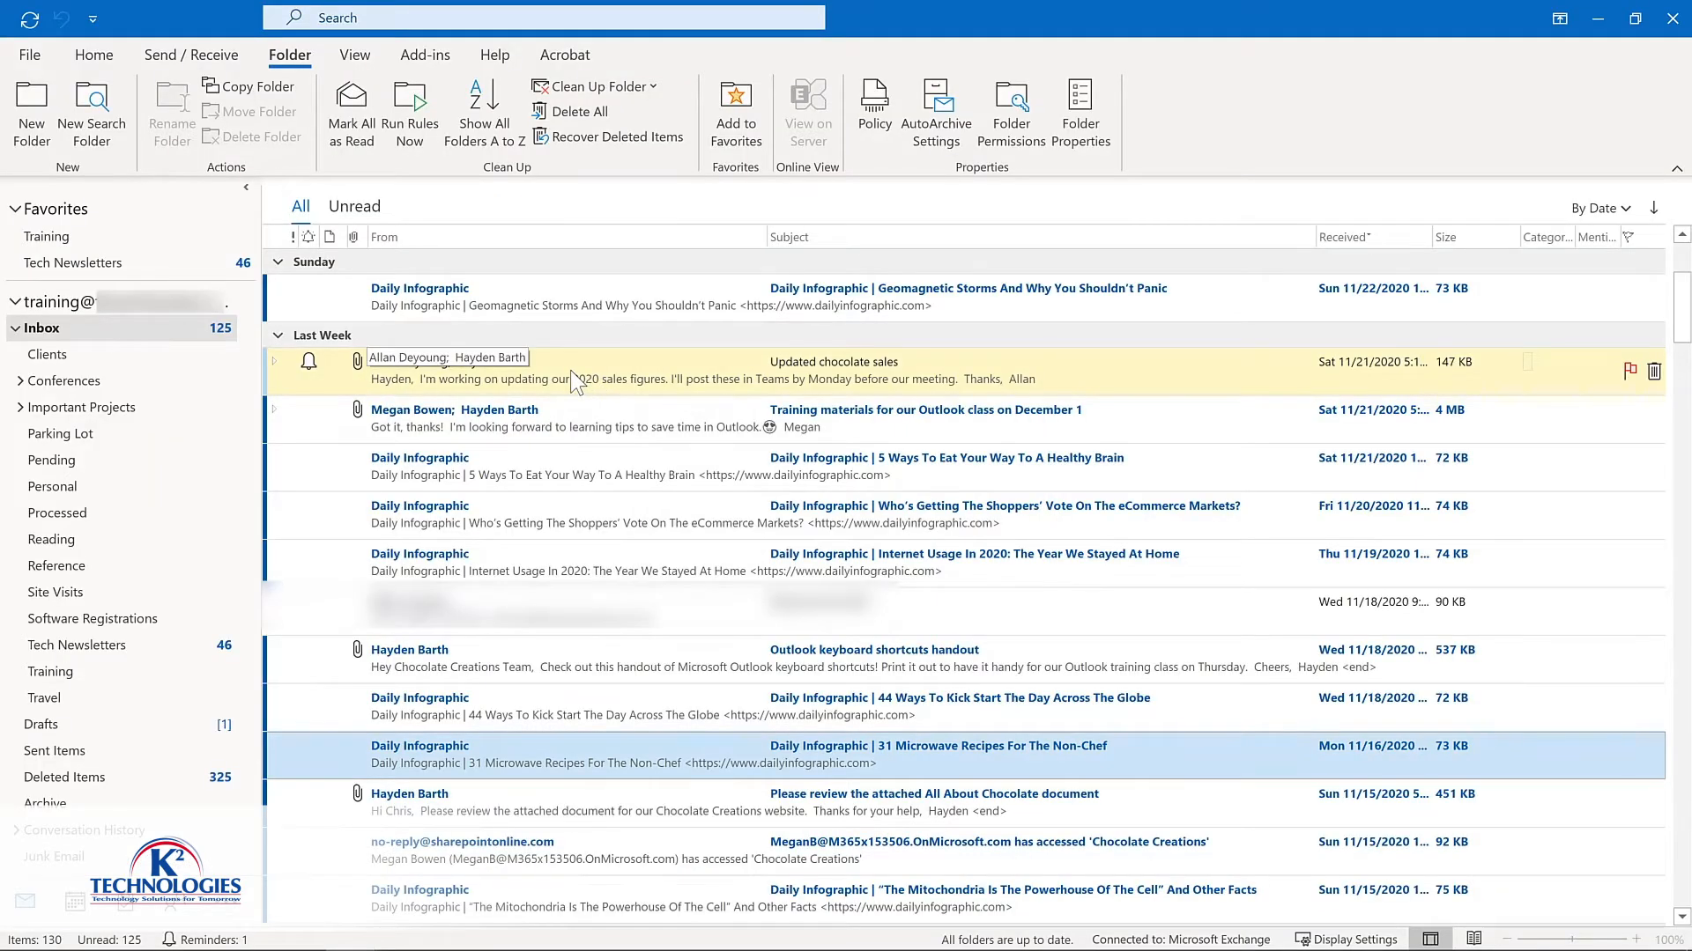
# Open the "Updated chocolate sales" message, review its Follow Up options, and close the message
pyautogui.doubleClick(575, 382)
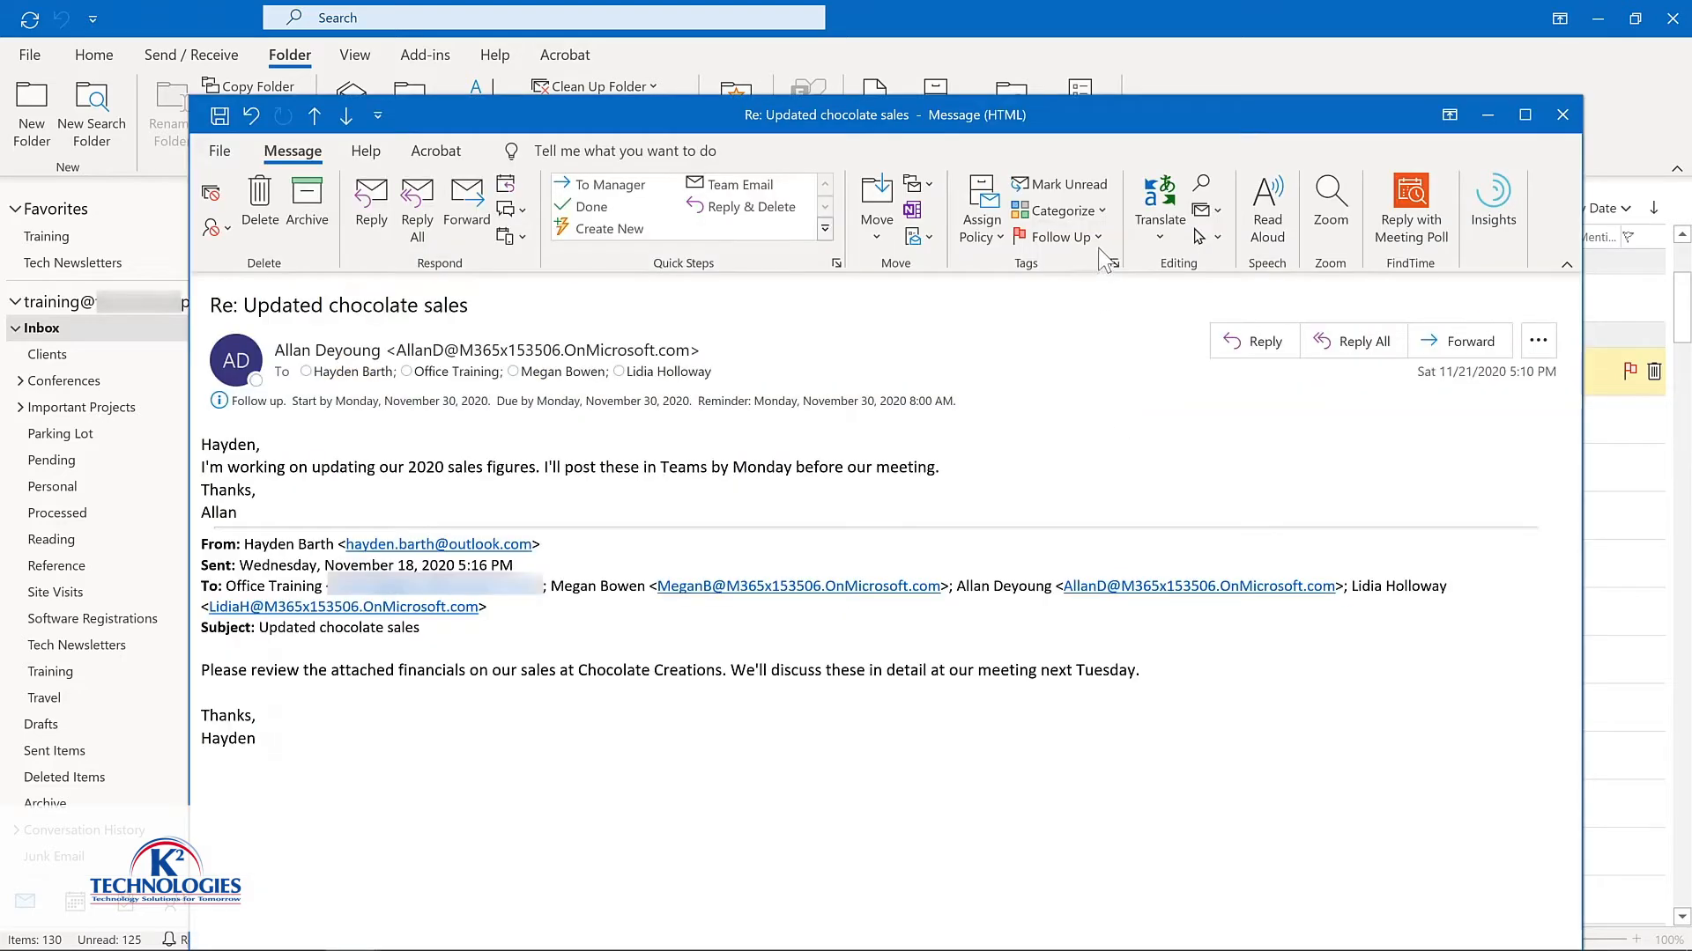
pyautogui.click(1095, 237)
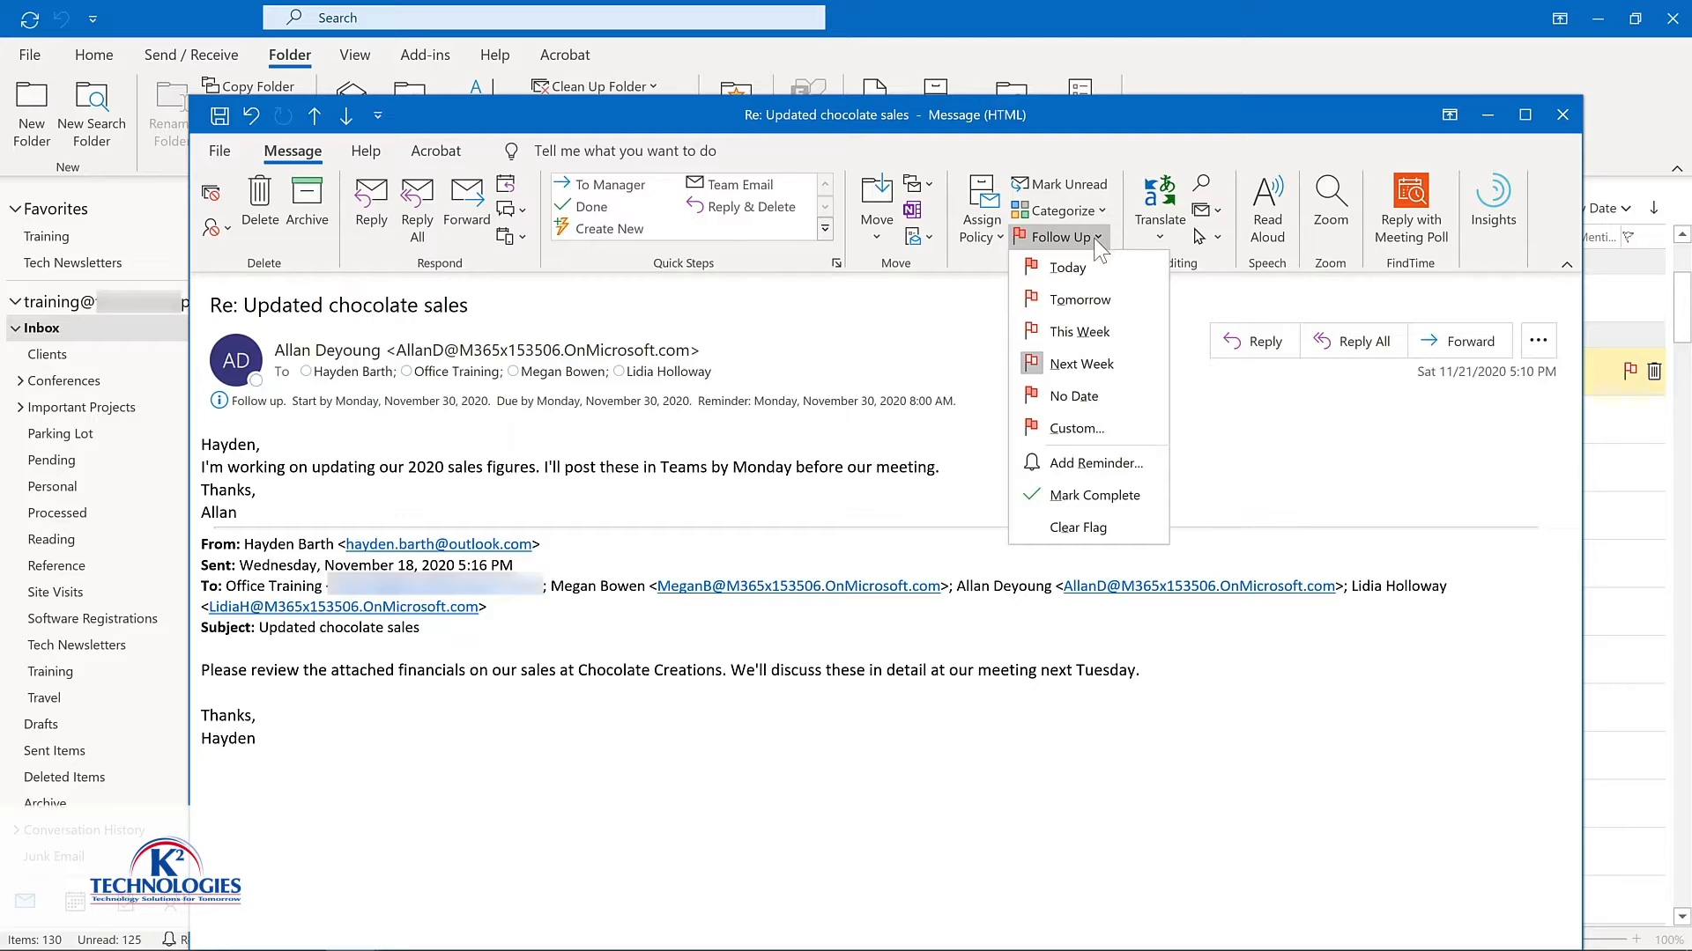
pyautogui.click(1562, 114)
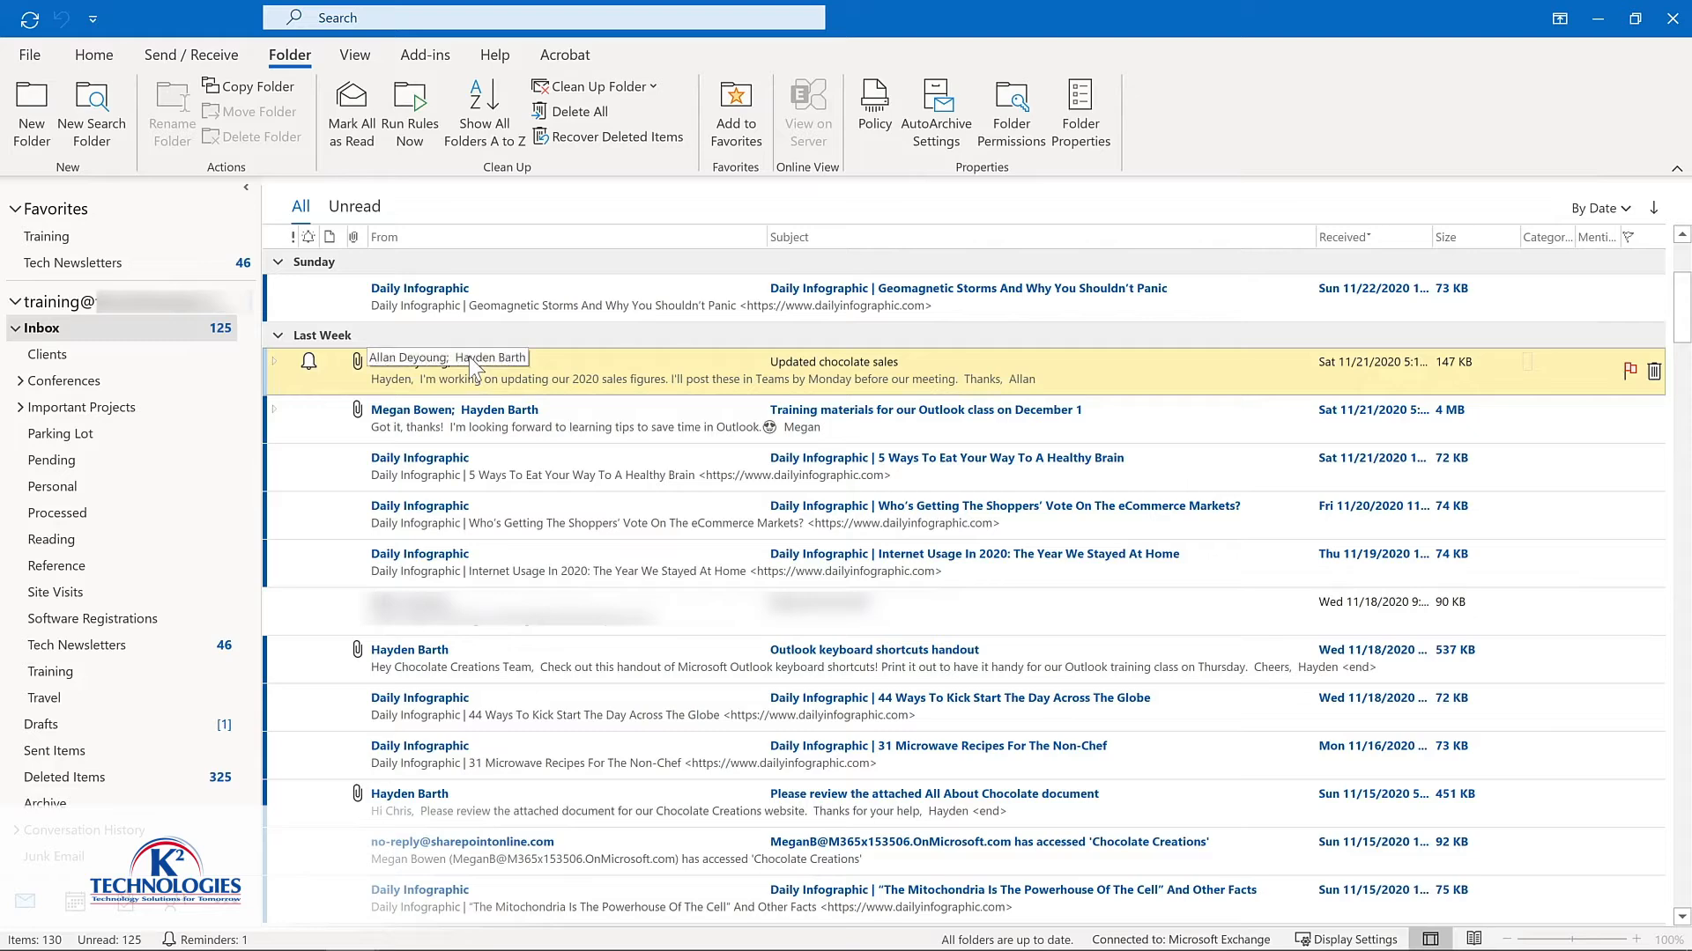
pyautogui.scroll(-3, 469, 356)
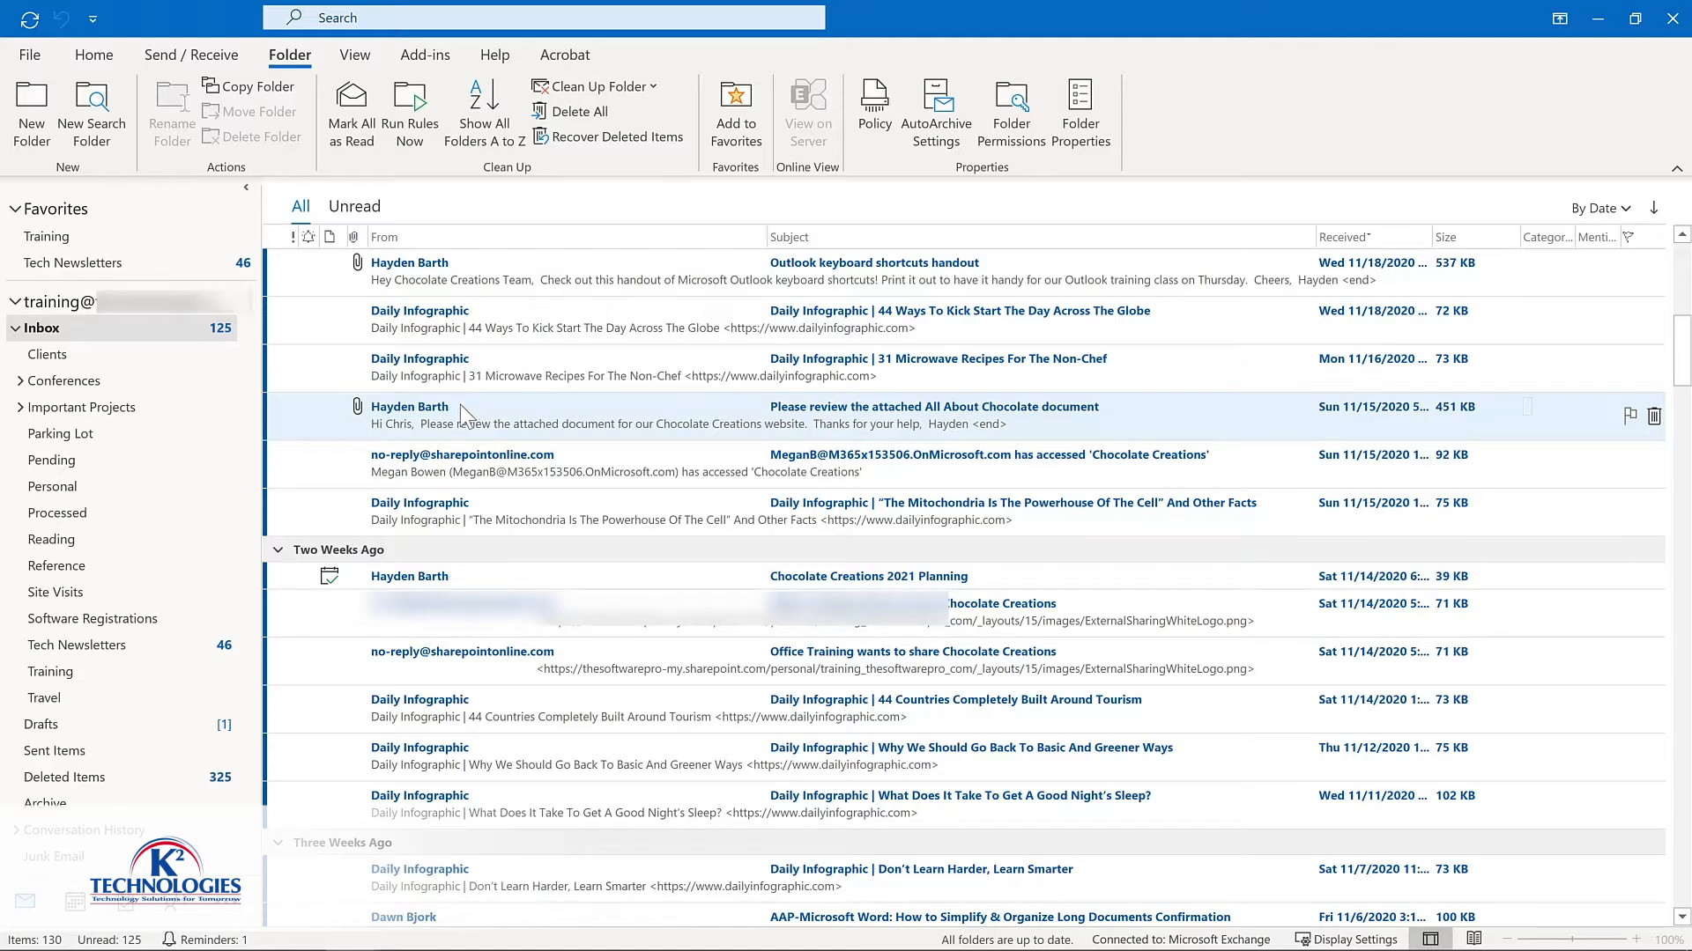
pyautogui.moveTo(460, 404); pyautogui.dragTo(185, 857)
pyautogui.moveTo(130, 908); pyautogui.dragTo(126, 901)
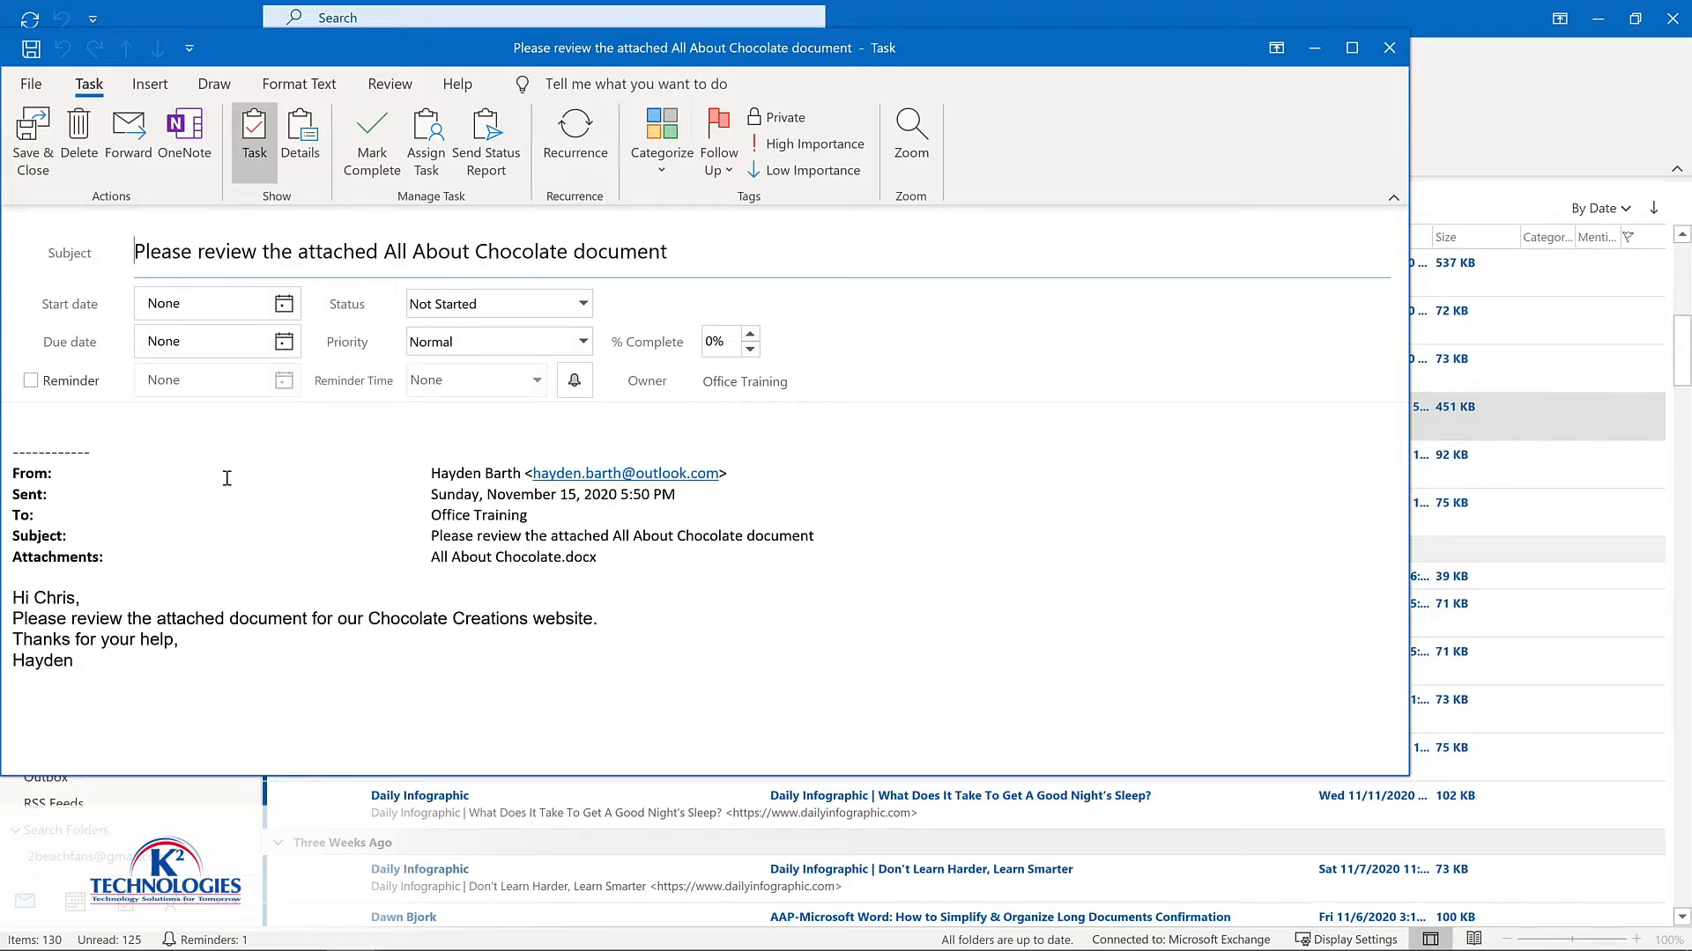
pyautogui.press('Escape')
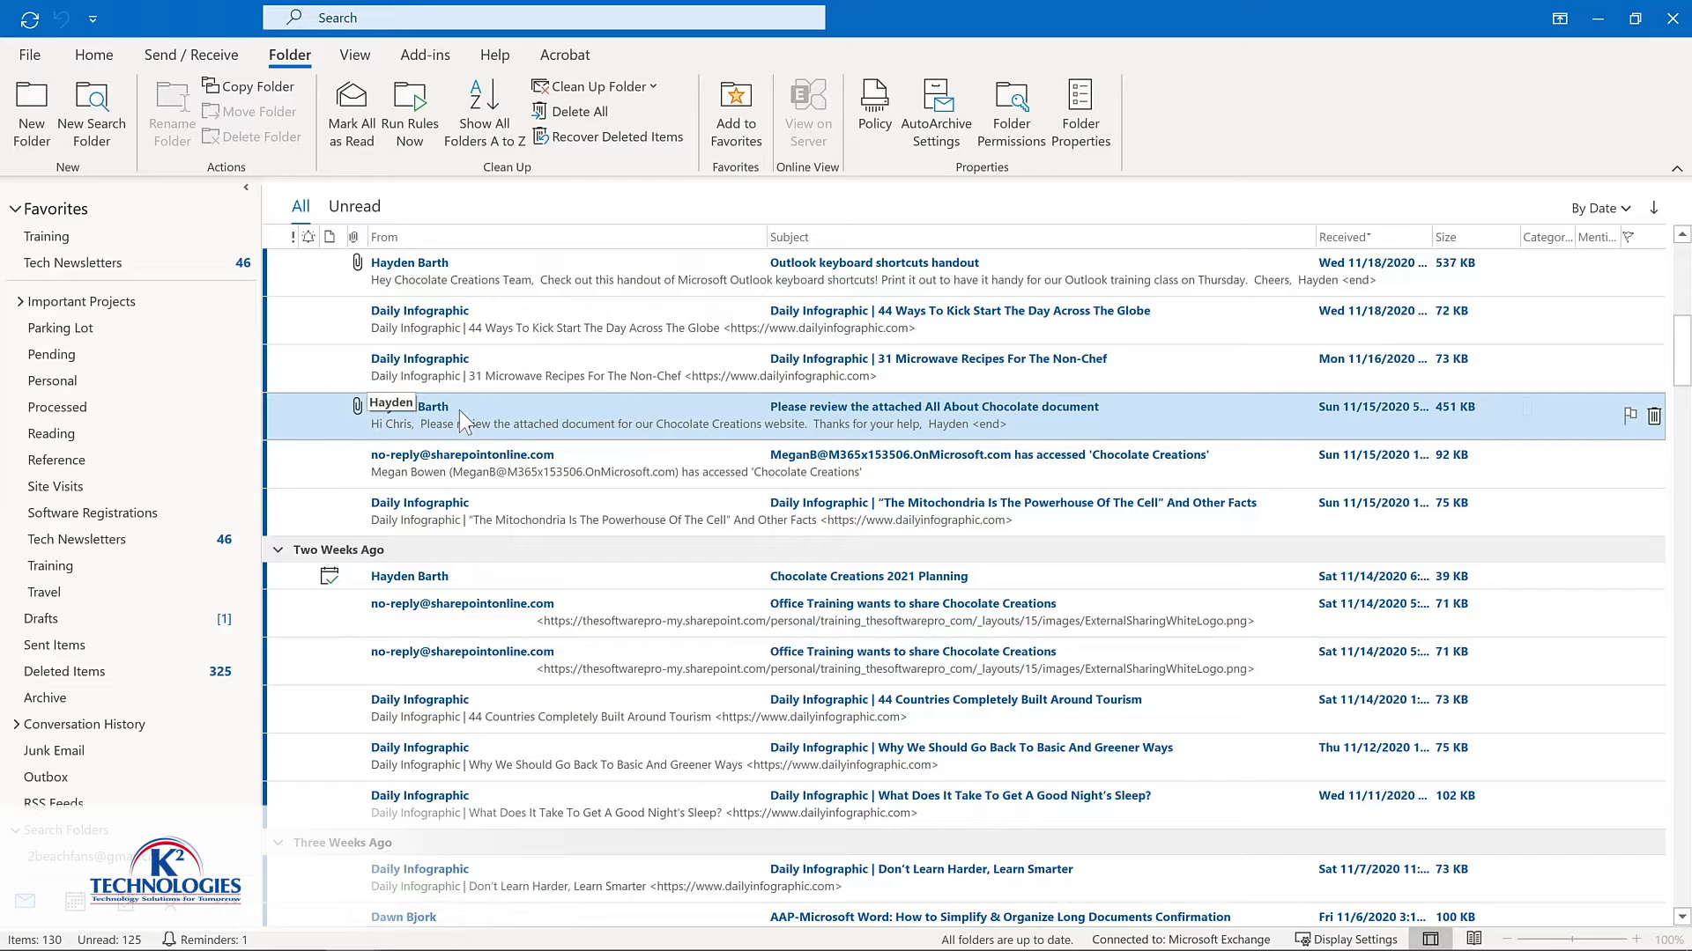
# Create a task with the "Please review the attached All About Chocolate document" message attached, starting and due December 3, 2020, with a reminder
pyautogui.moveTo(458, 410); pyautogui.dragTo(118, 903)
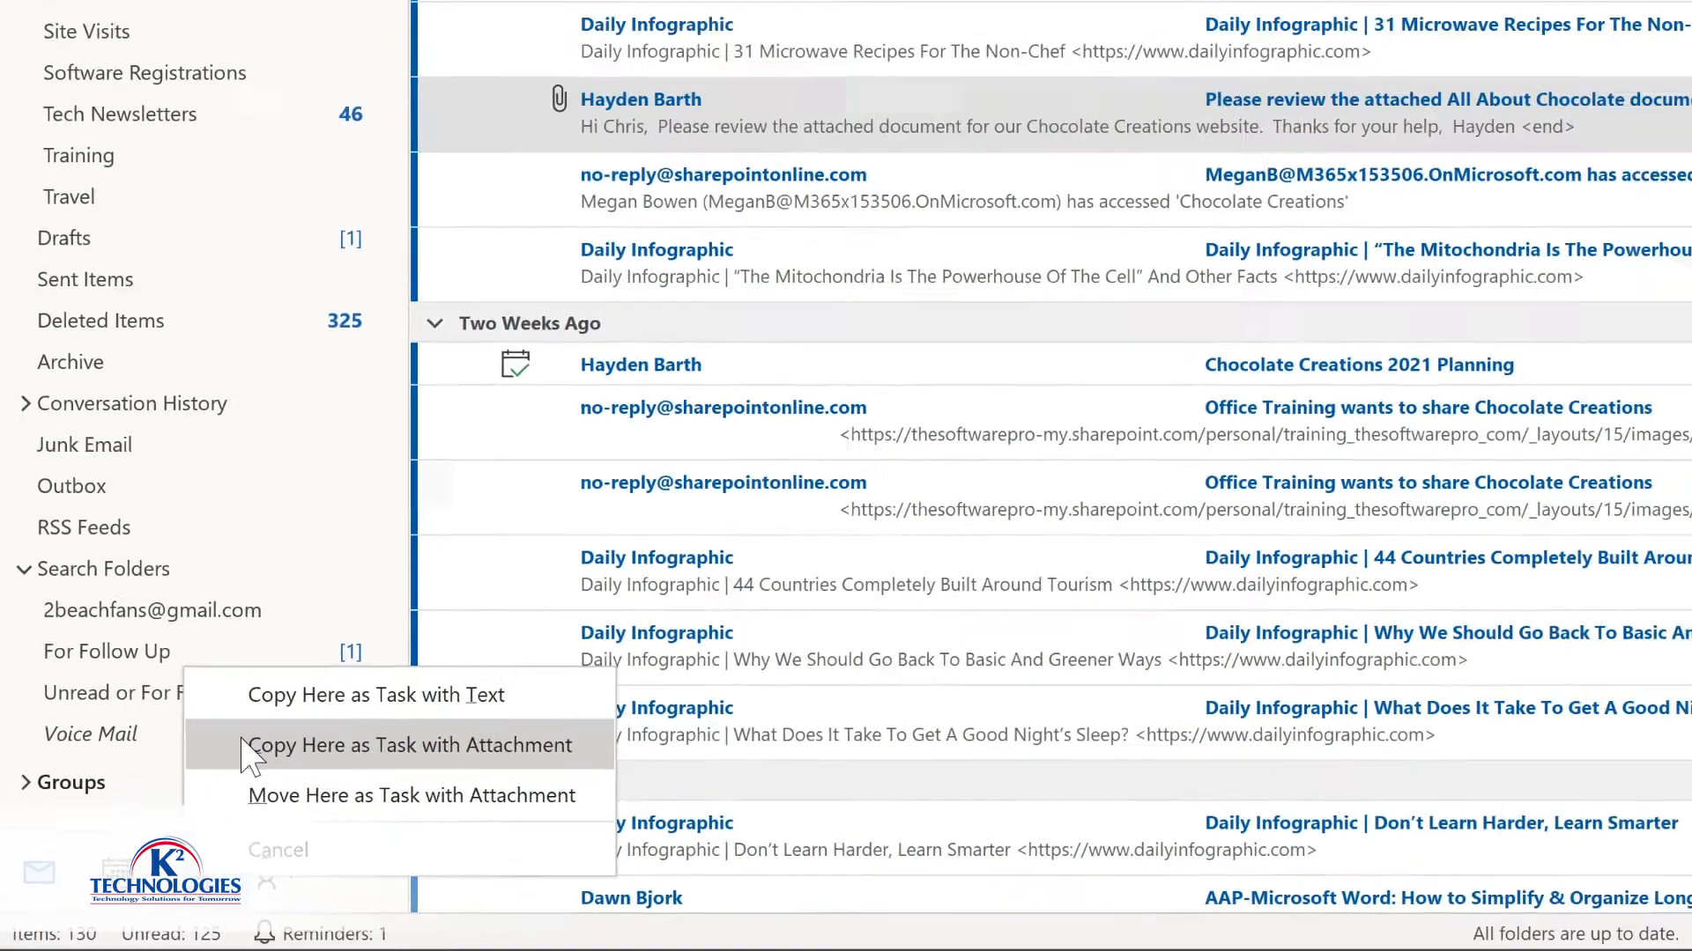
pyautogui.click(307, 689)
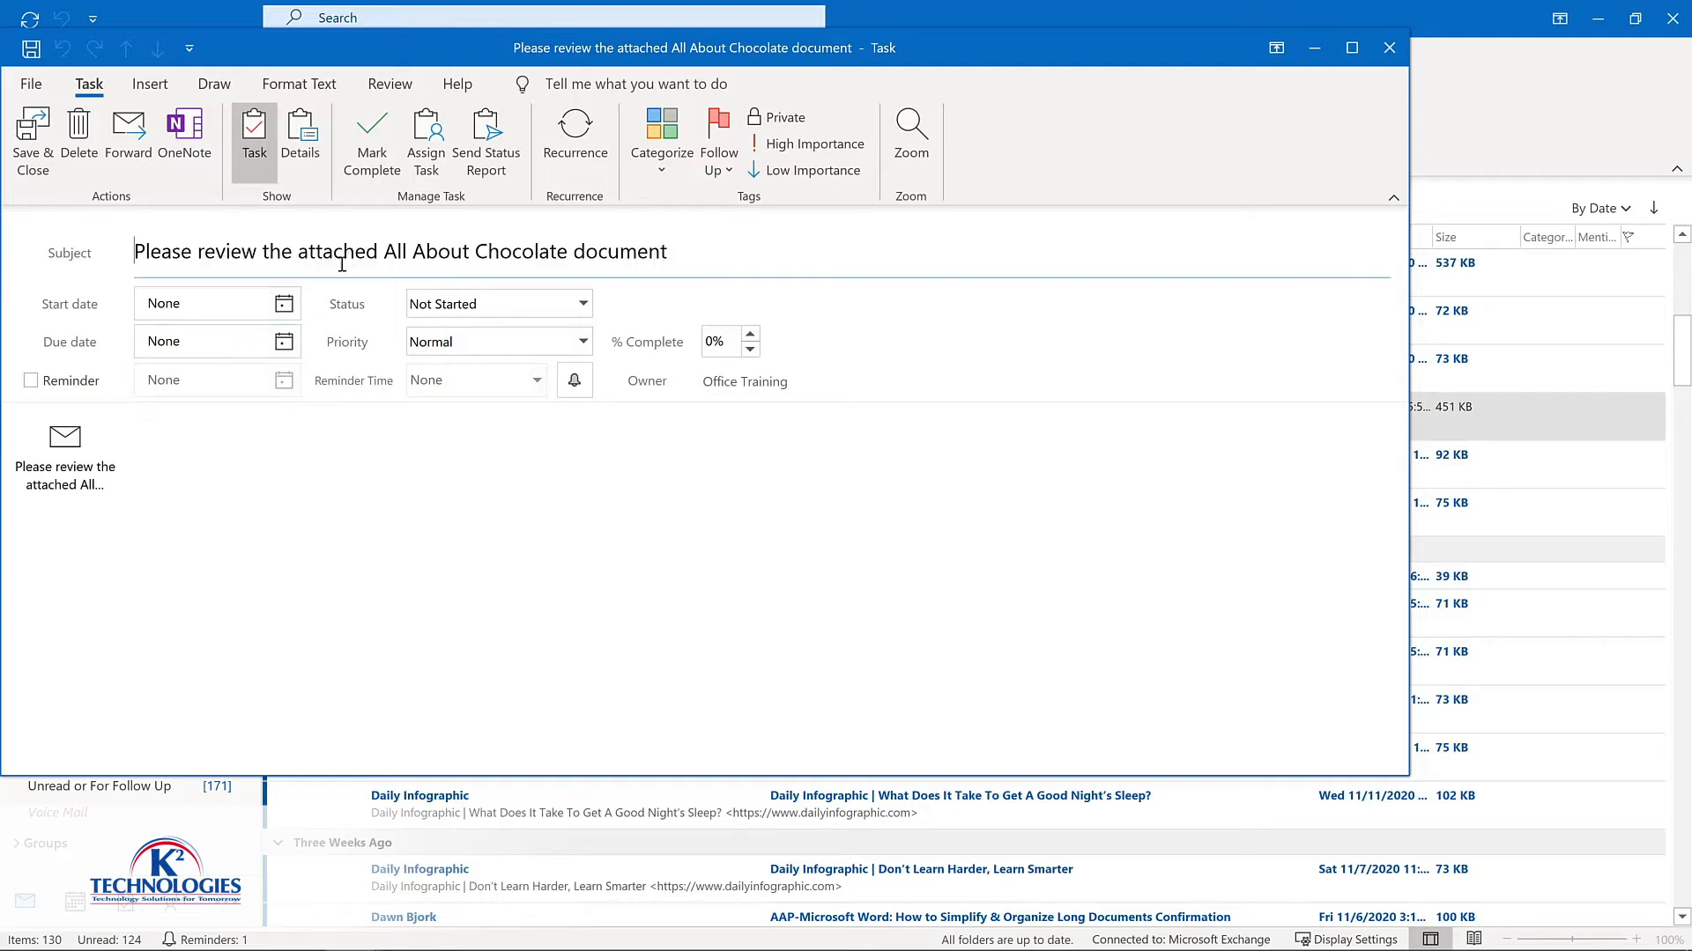
pyautogui.click(284, 303)
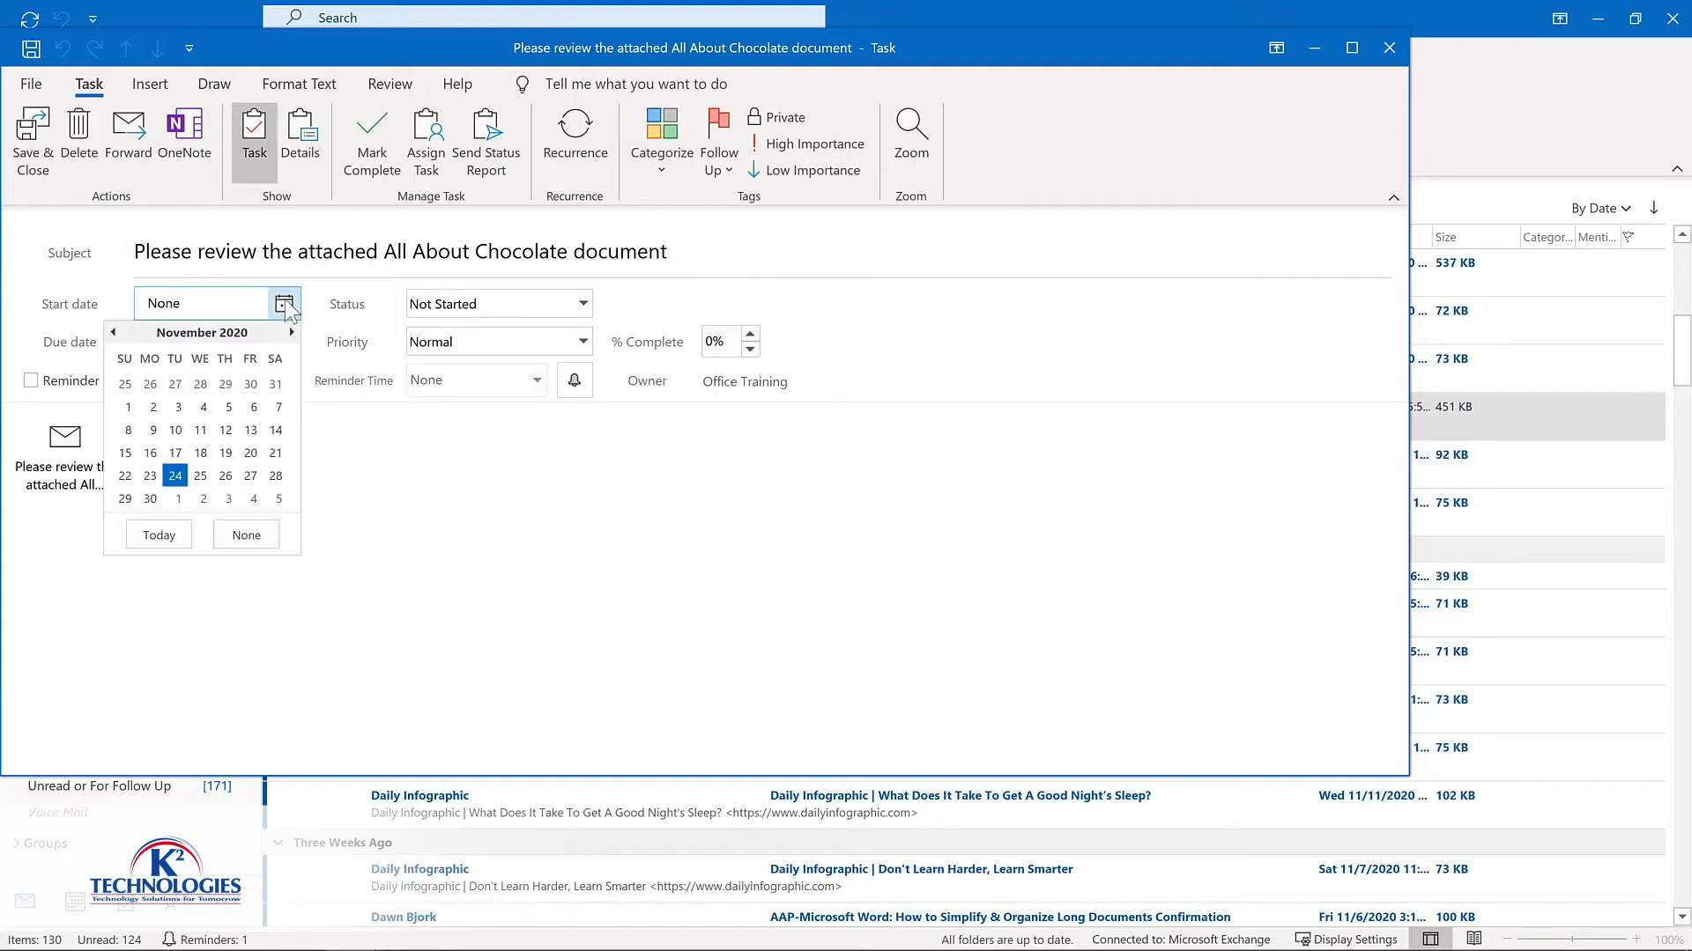
pyautogui.click(228, 498)
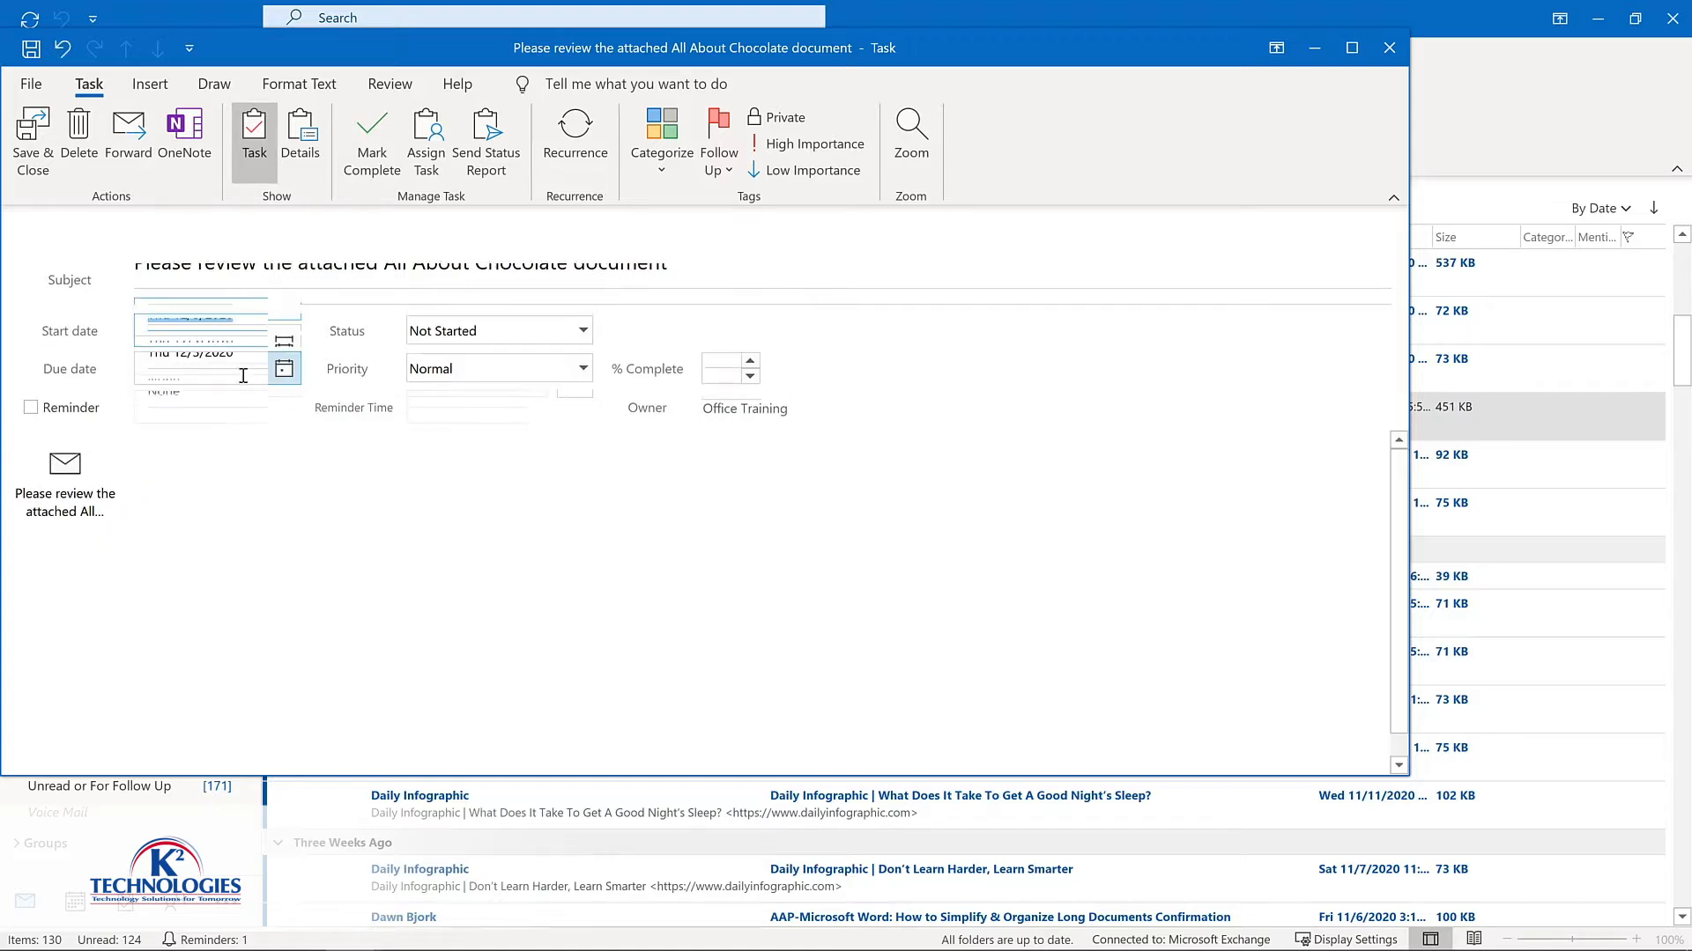
pyautogui.click(31, 407)
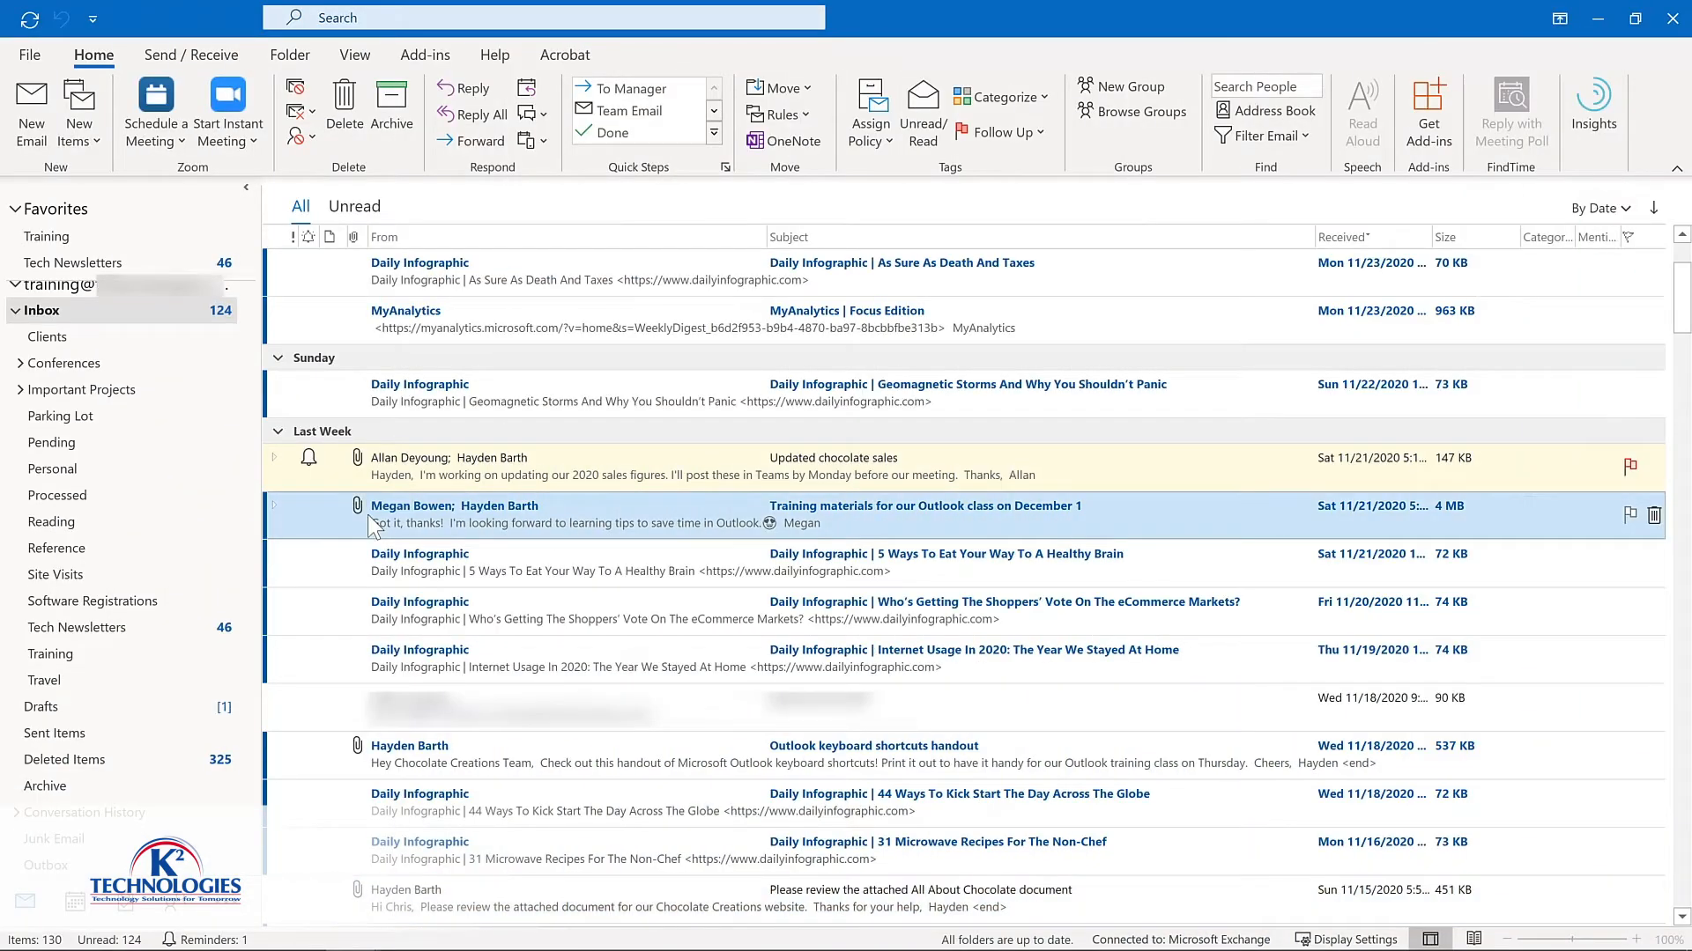
# Send a "Review materials for Outlook training" meeting invitation from the training materials message for November 30, 2020, 11:00 AM to 12:00 PM, location Virtual
pyautogui.moveTo(351, 520); pyautogui.dragTo(74, 916)
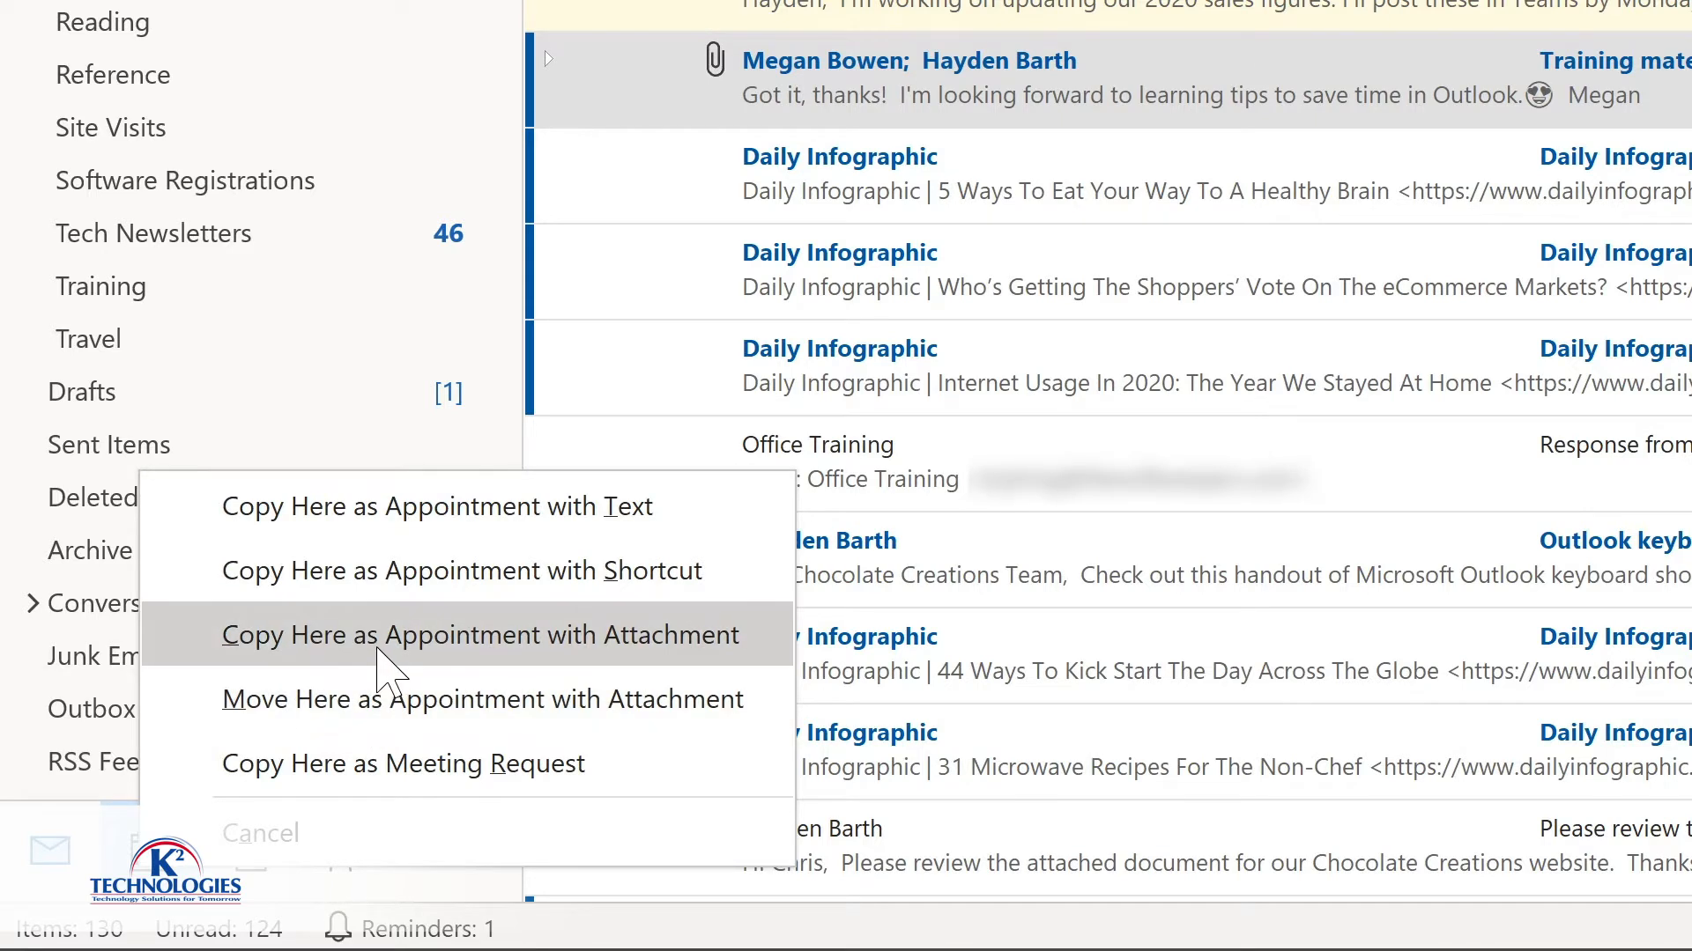
pyautogui.click(372, 587)
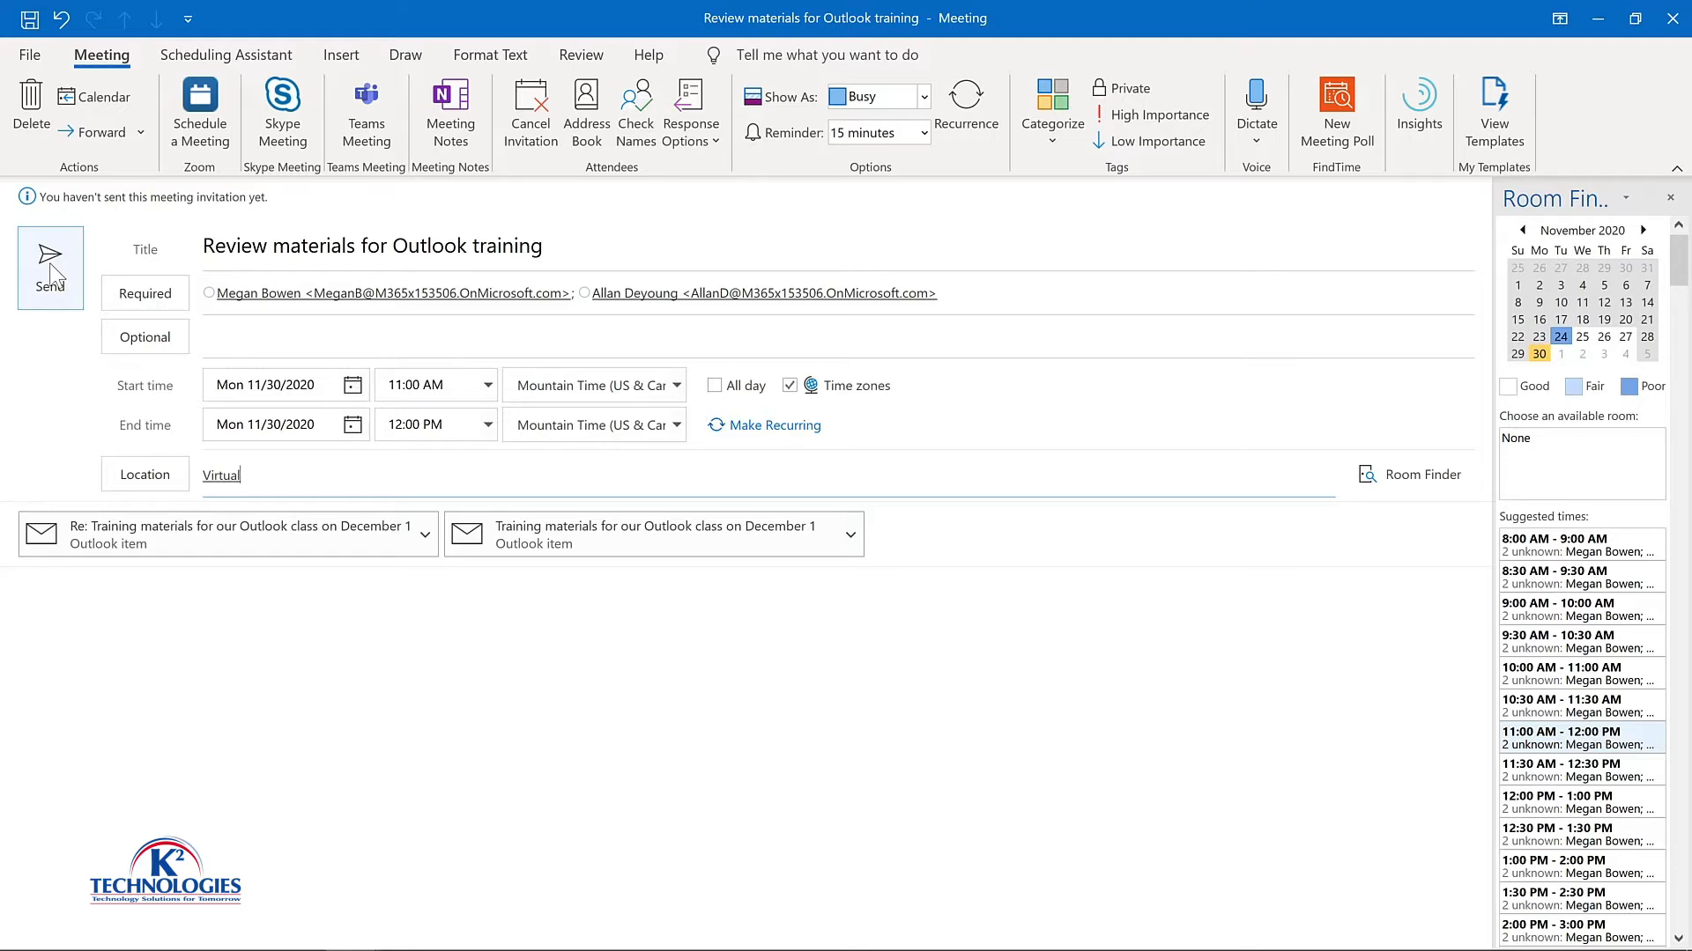
pyautogui.click(51, 275)
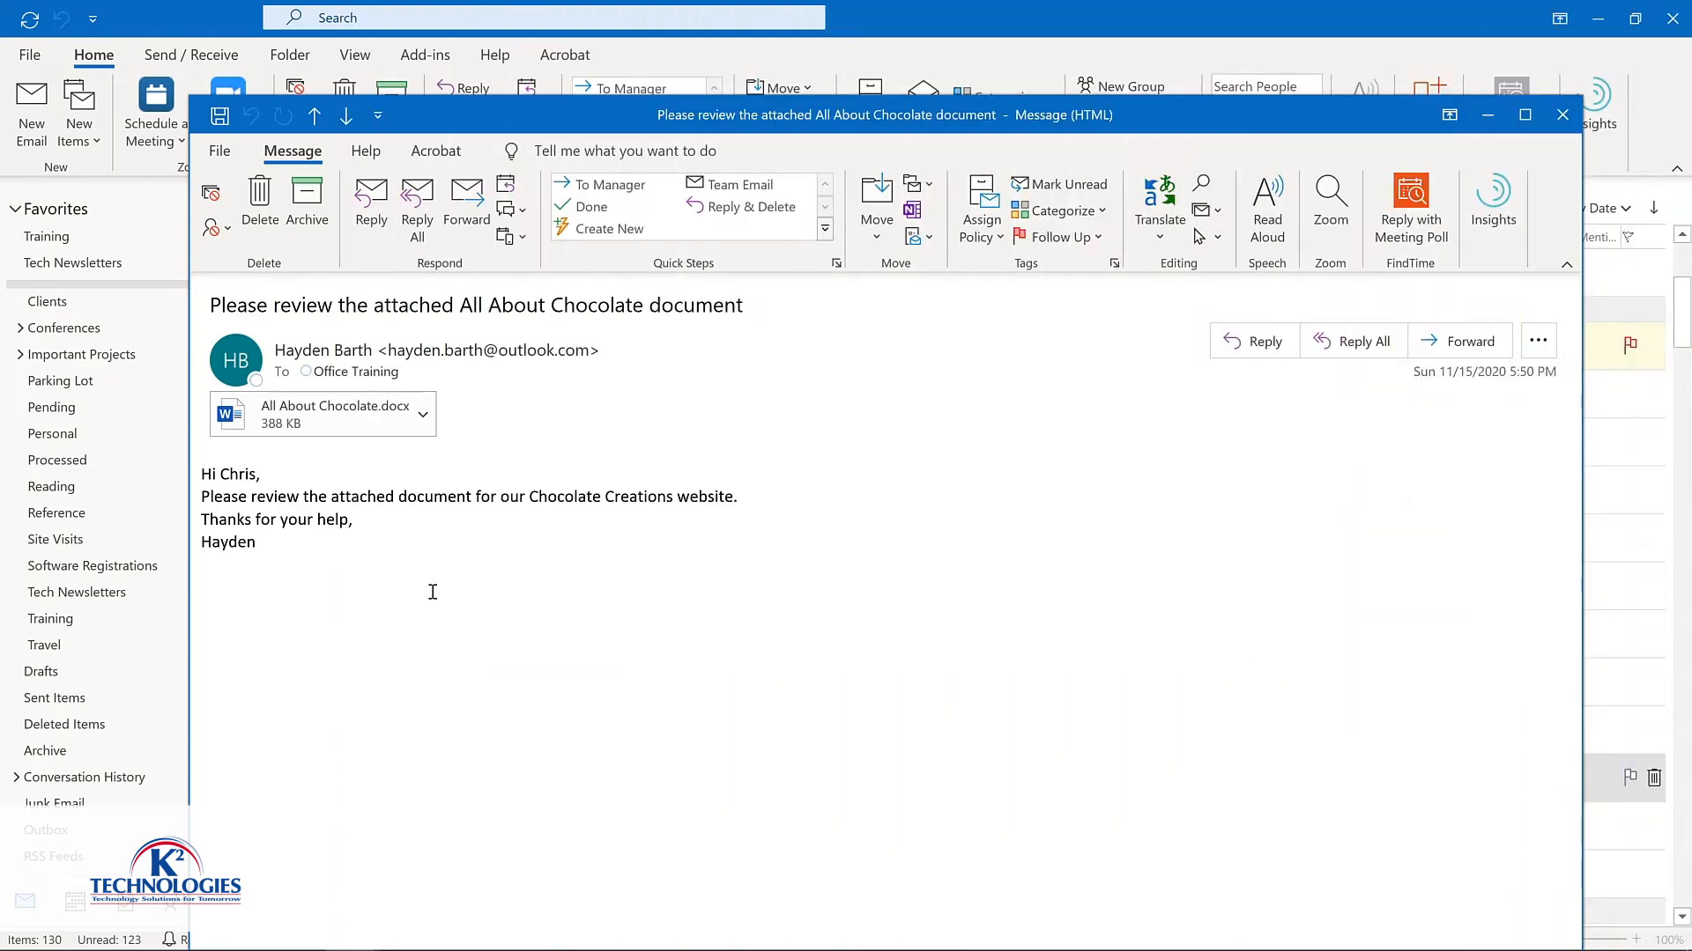
# Open the program options from the "Please review the attached All About Chocolate document" message
pyautogui.click(220, 151)
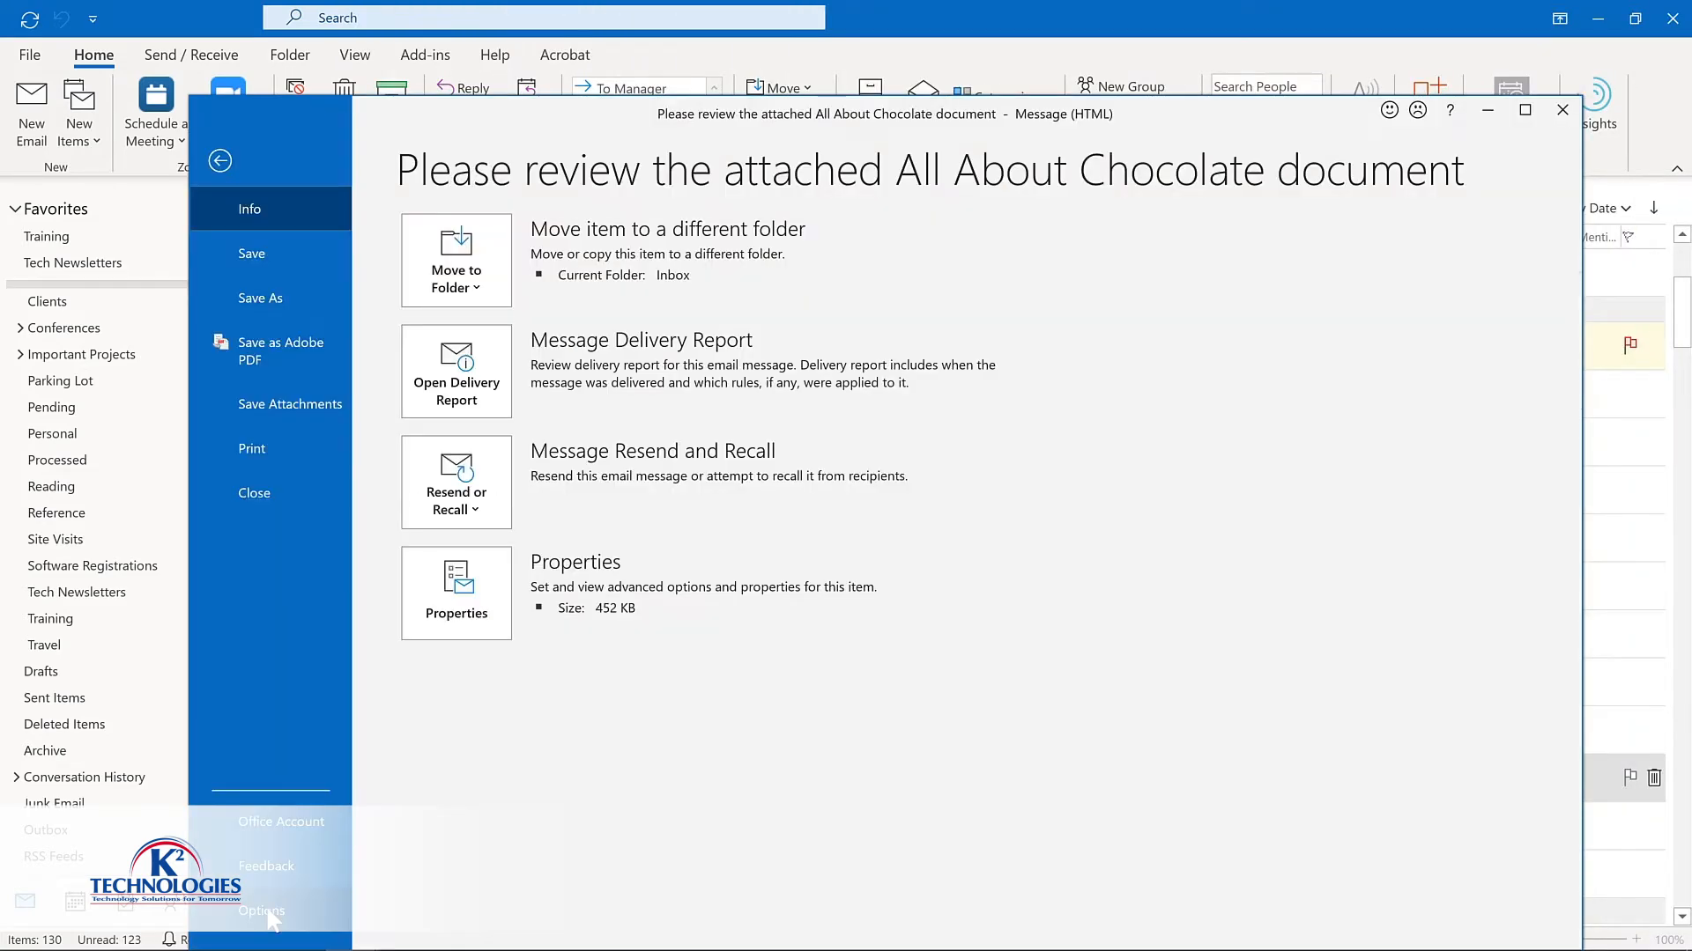
pyautogui.click(265, 913)
pyautogui.click(516, 446)
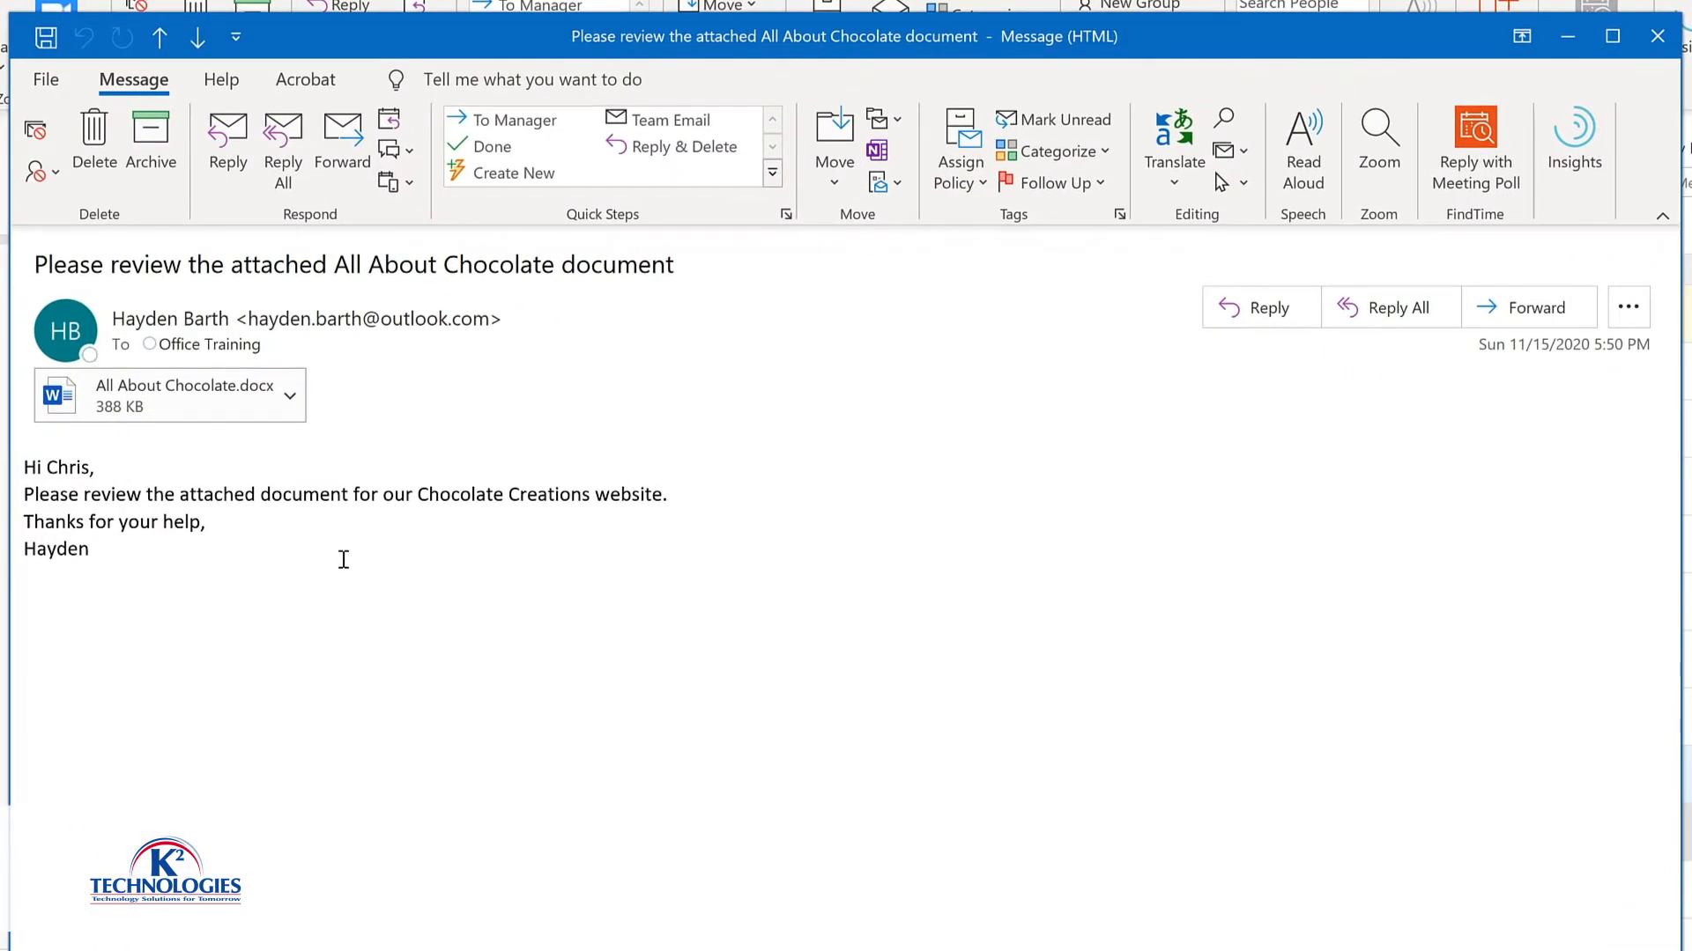
# Play the All About Chocolate message with Read Aloud, pause it, resume from within the second line, and pause again
pyautogui.click(1302, 150)
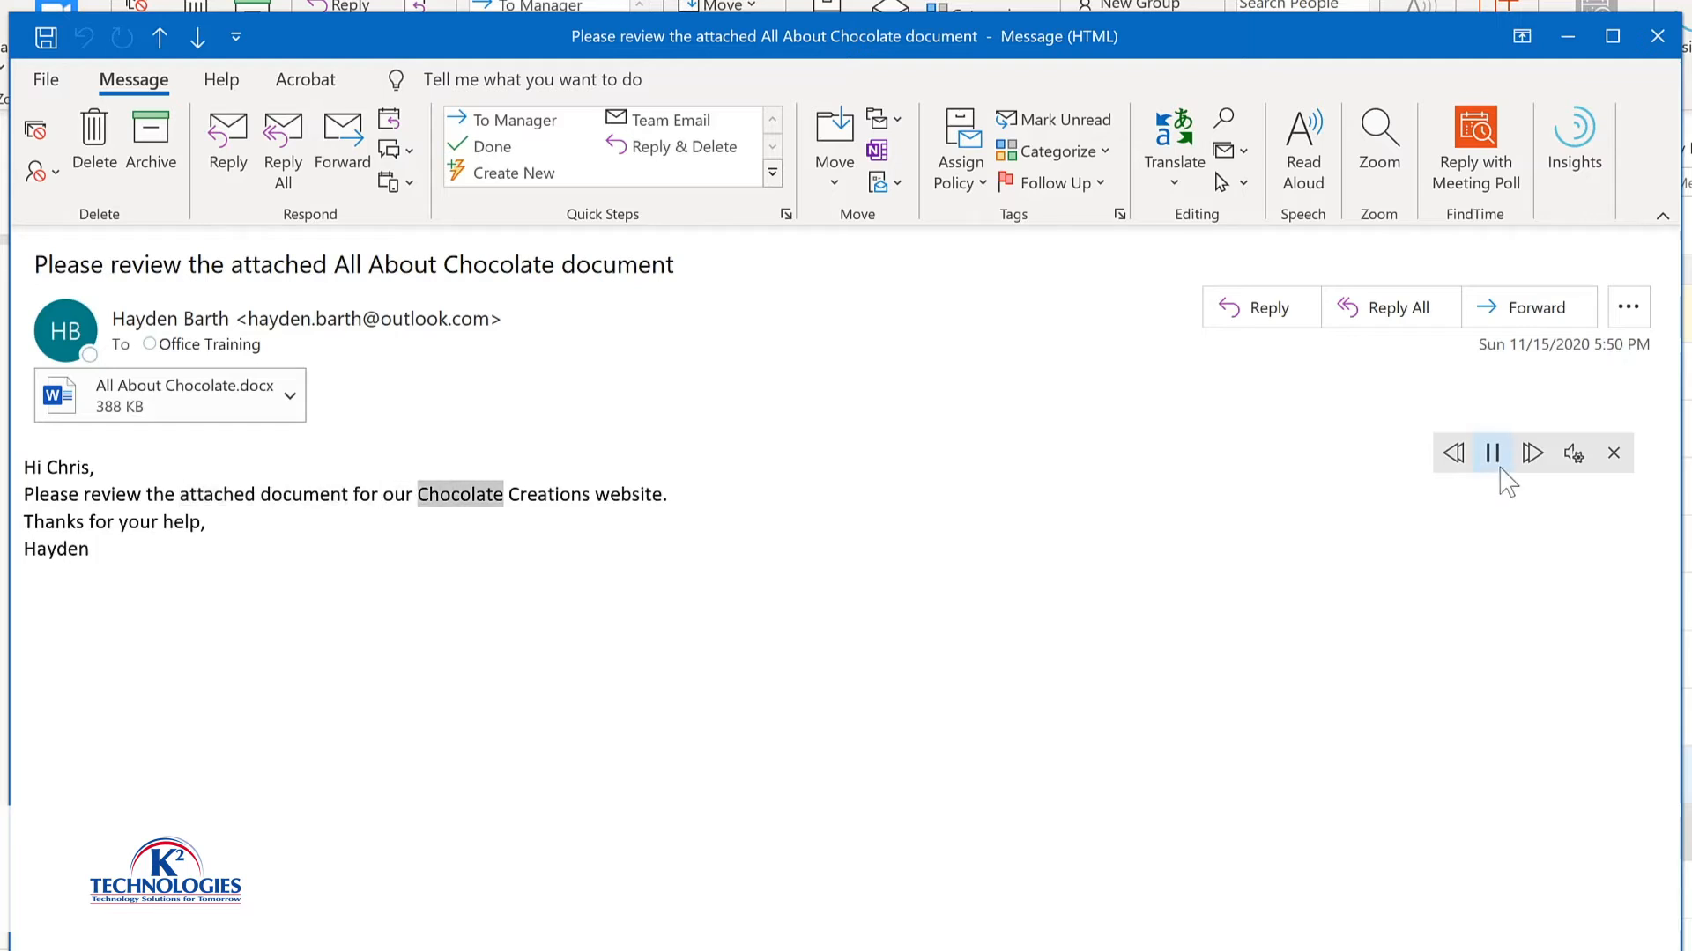
pyautogui.click(1493, 455)
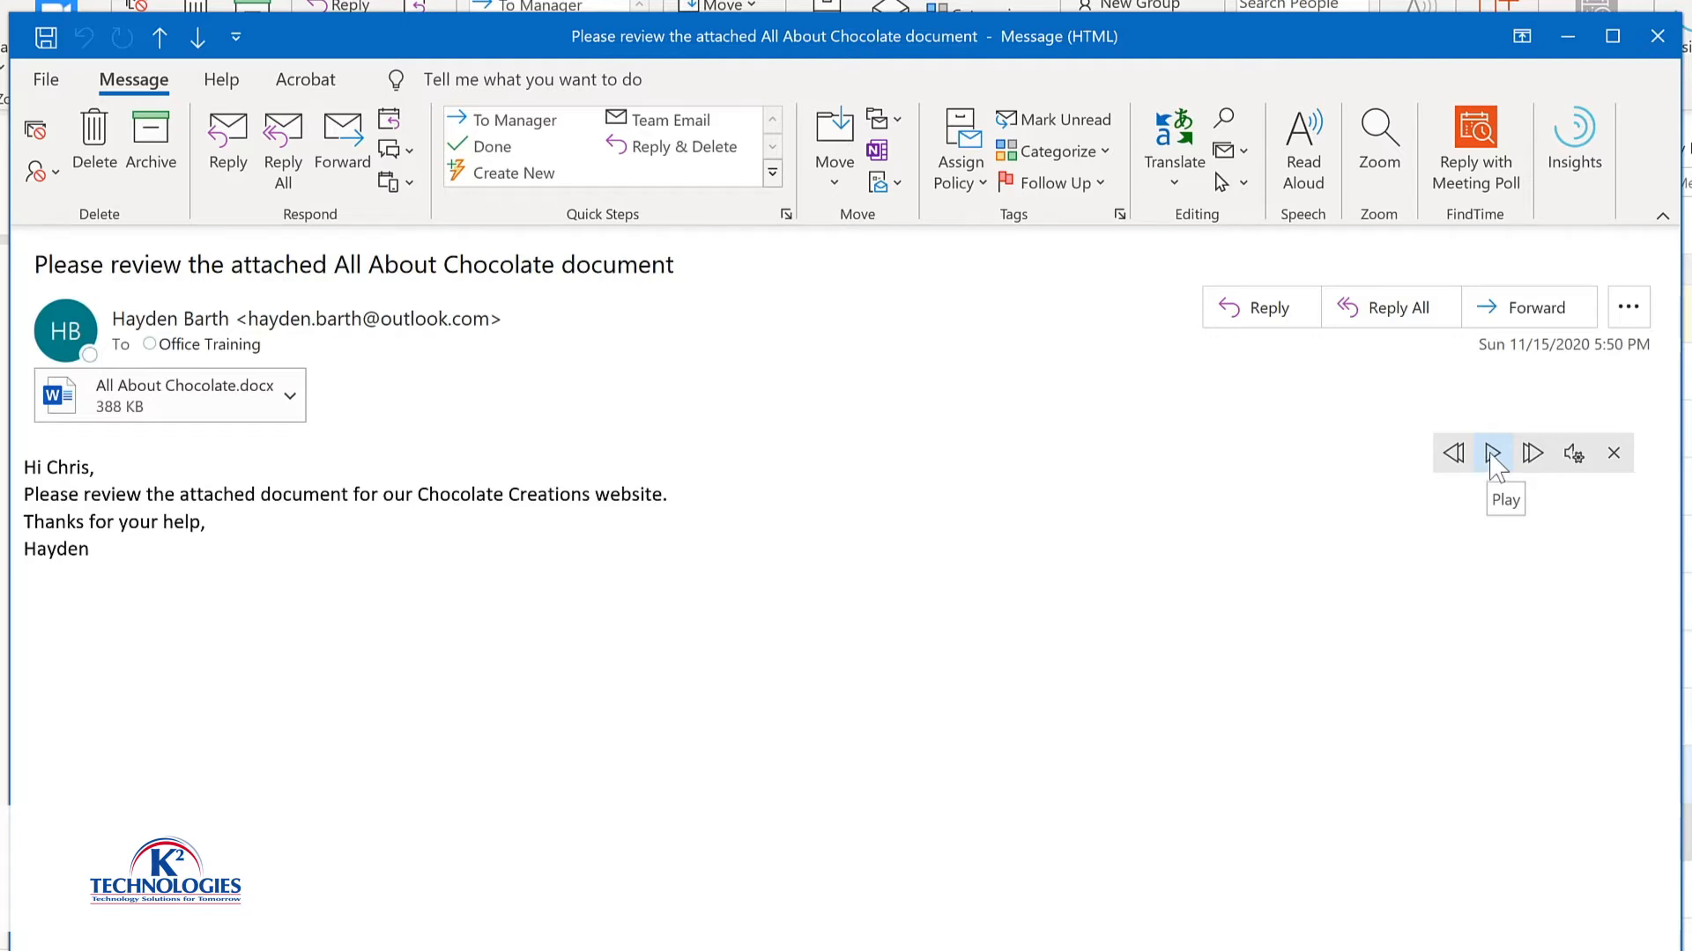
pyautogui.click(295, 493)
pyautogui.click(1494, 452)
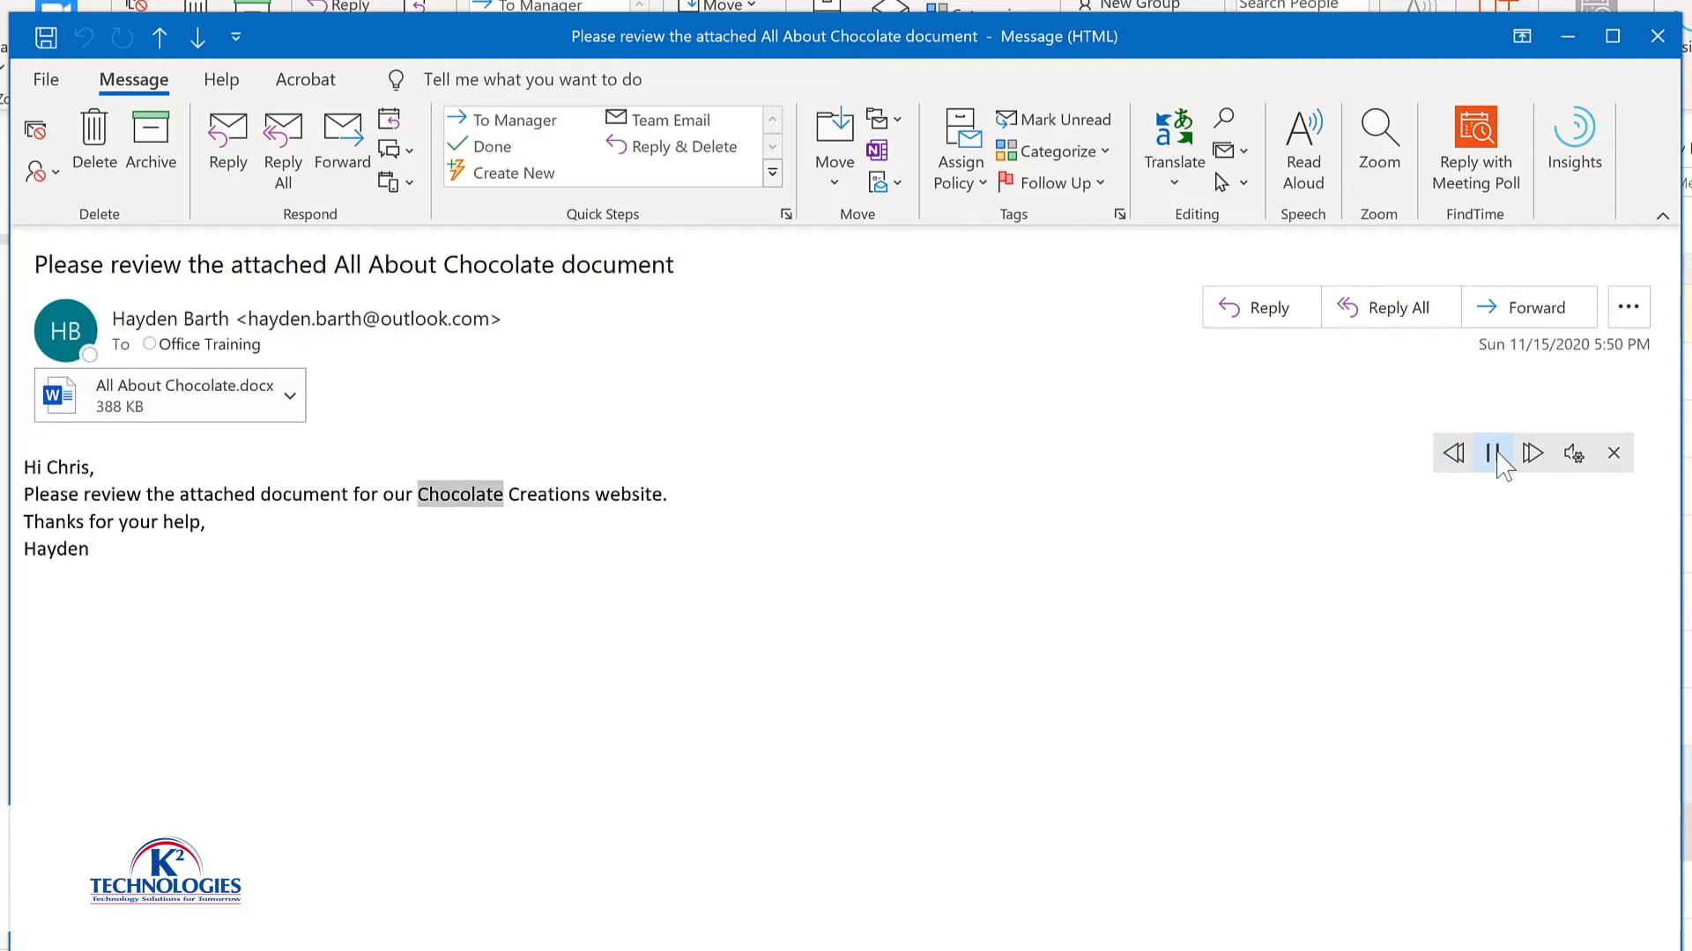
pyautogui.click(1494, 453)
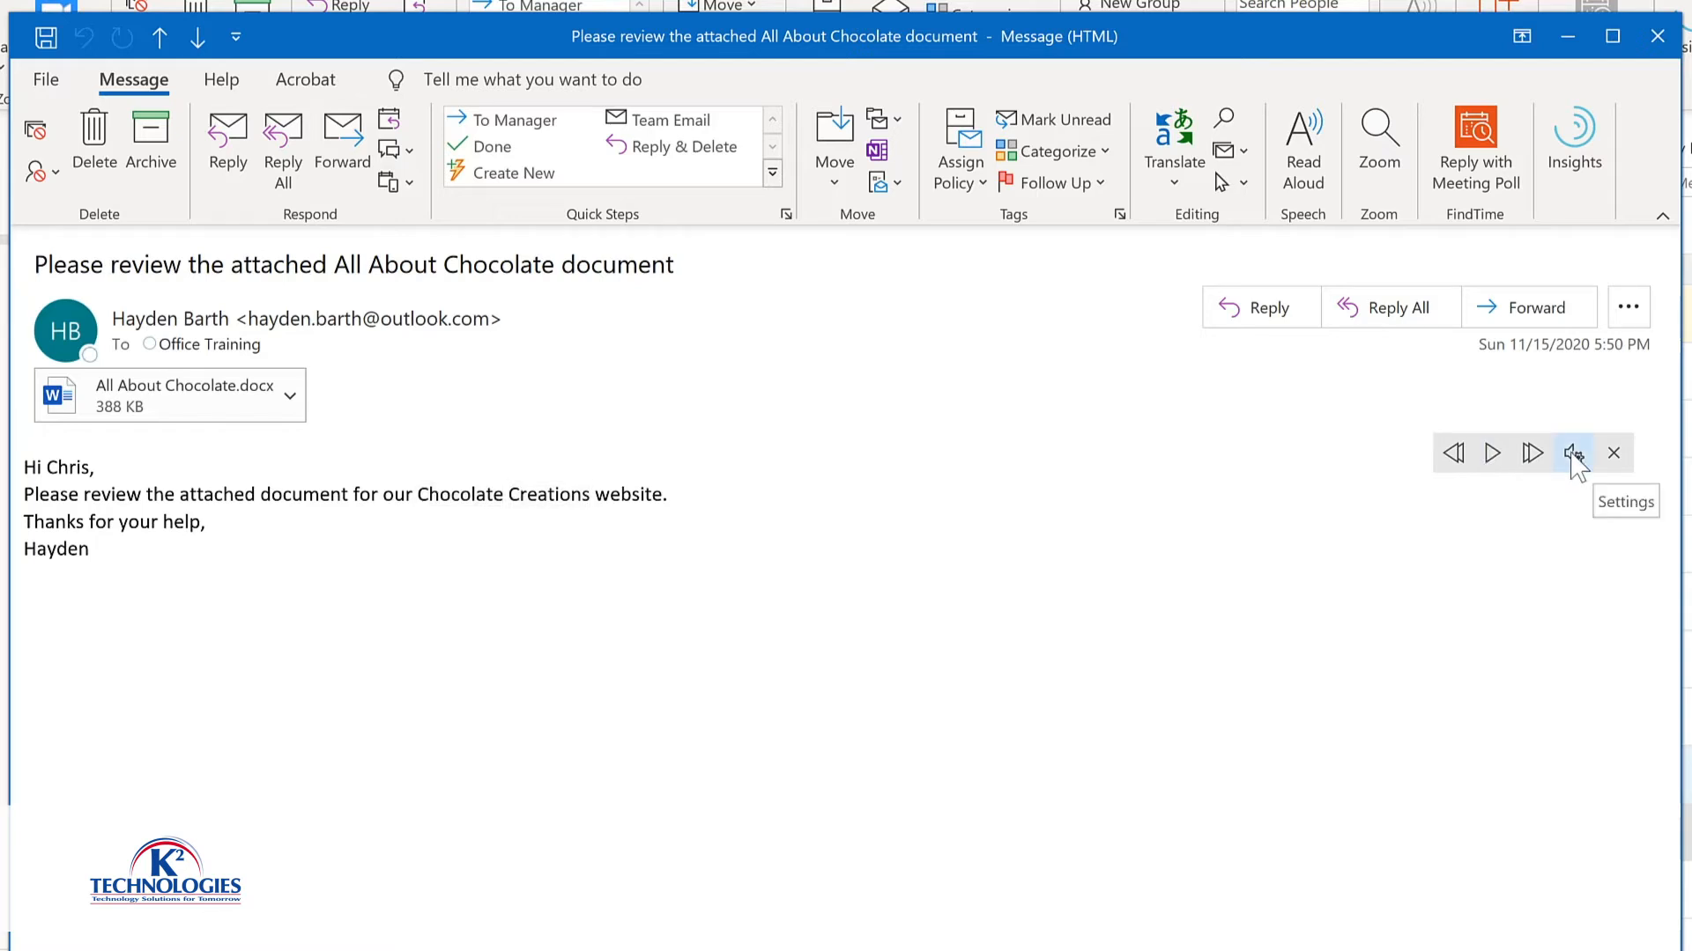
# Slightly increase the Read Aloud reading speed, choose the Microsoft Mark voice, and play the message
pyautogui.click(1571, 458)
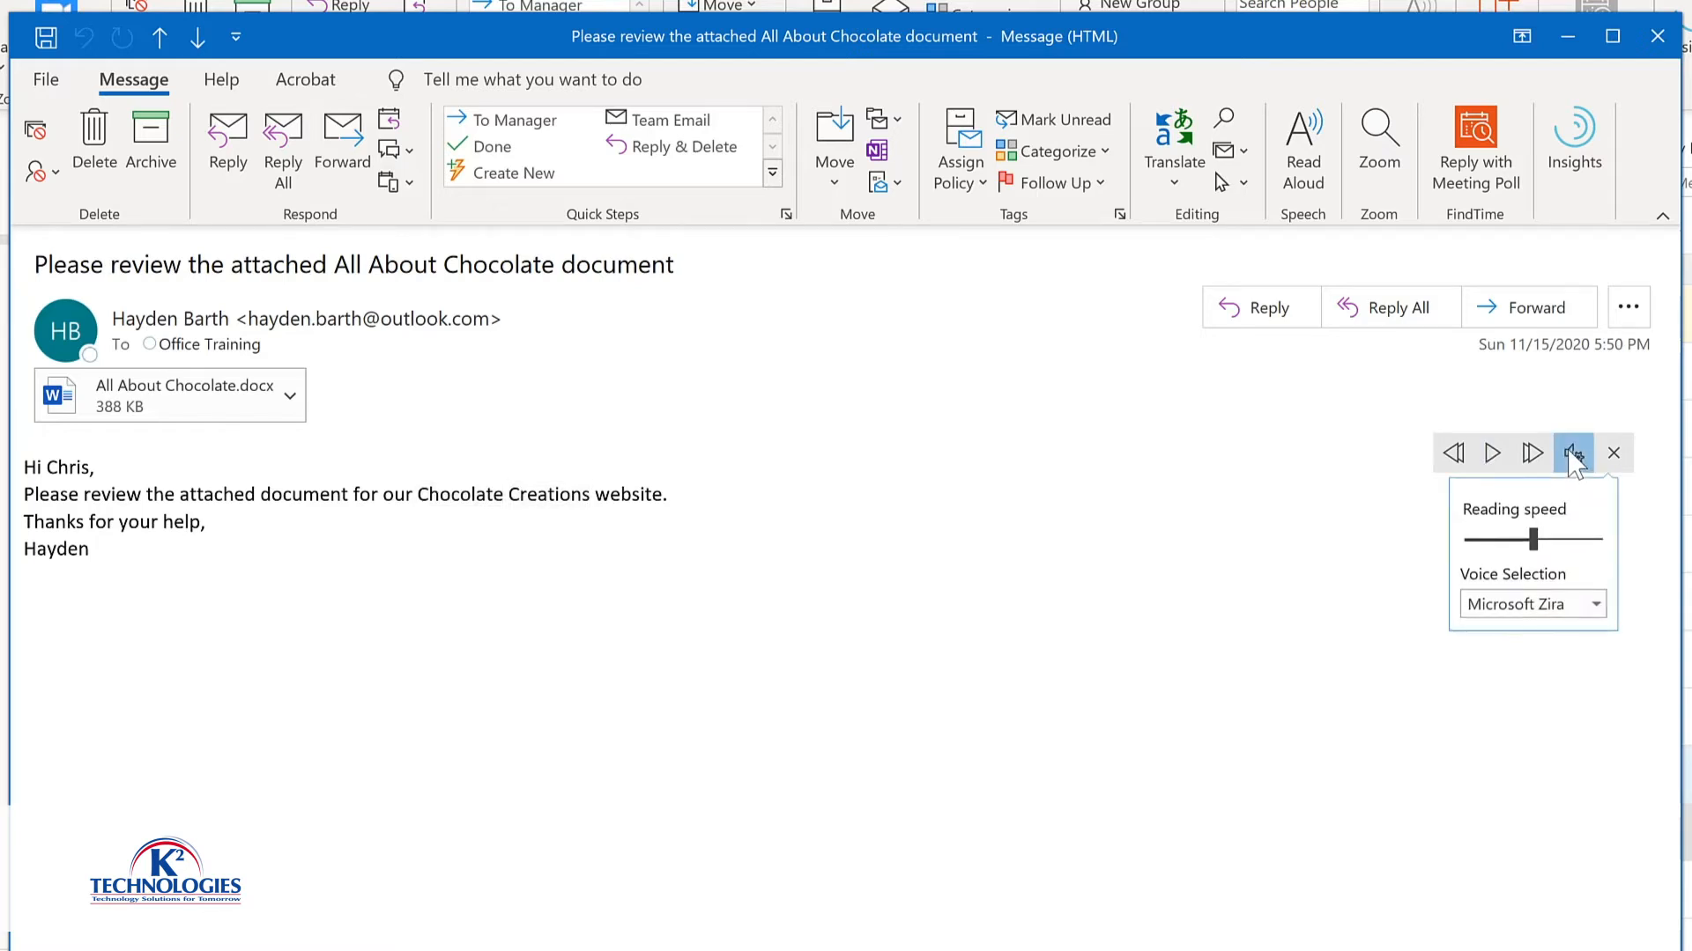
pyautogui.moveTo(1536, 544); pyautogui.dragTo(1552, 546)
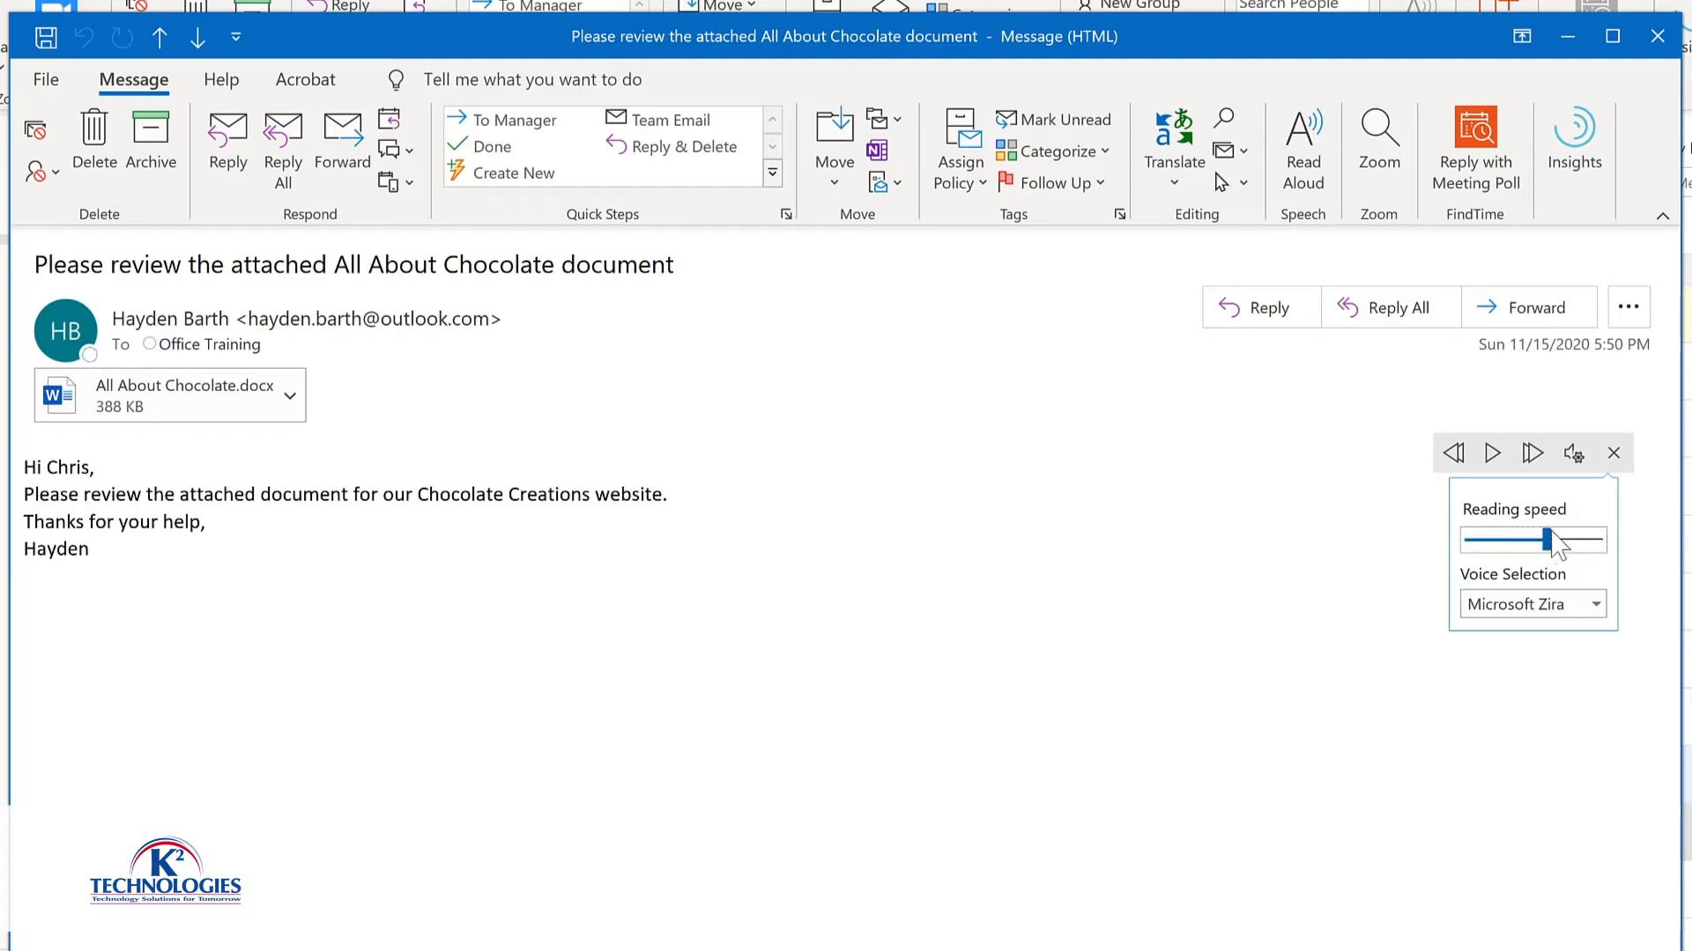
pyautogui.click(1595, 604)
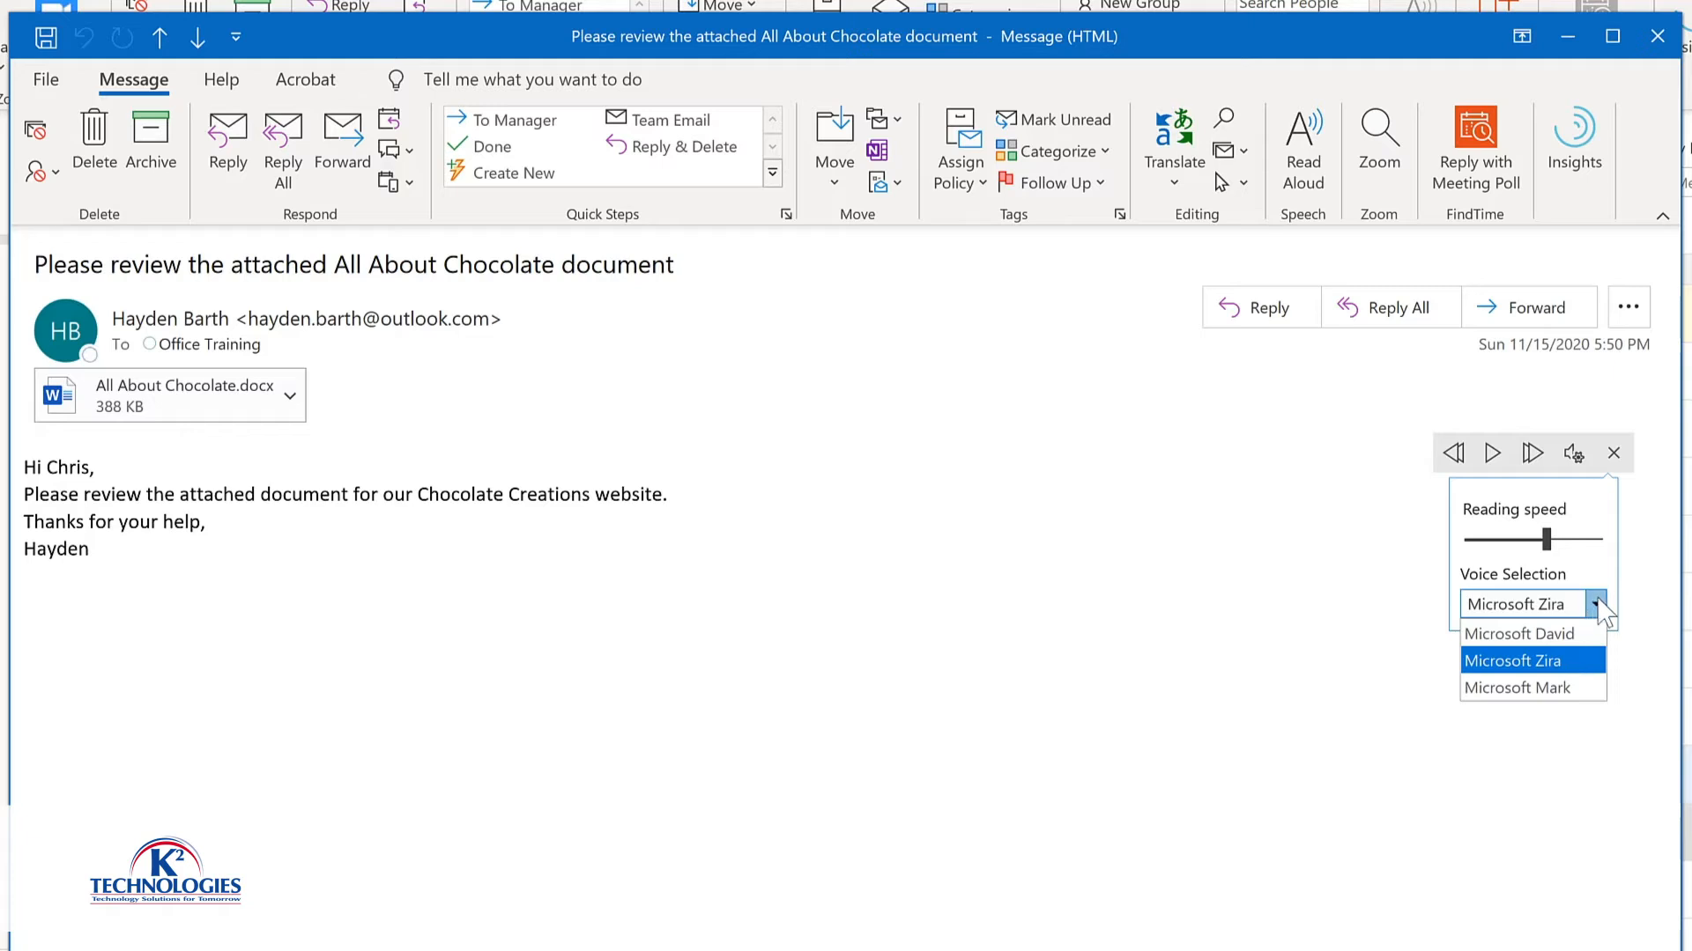
pyautogui.click(1577, 688)
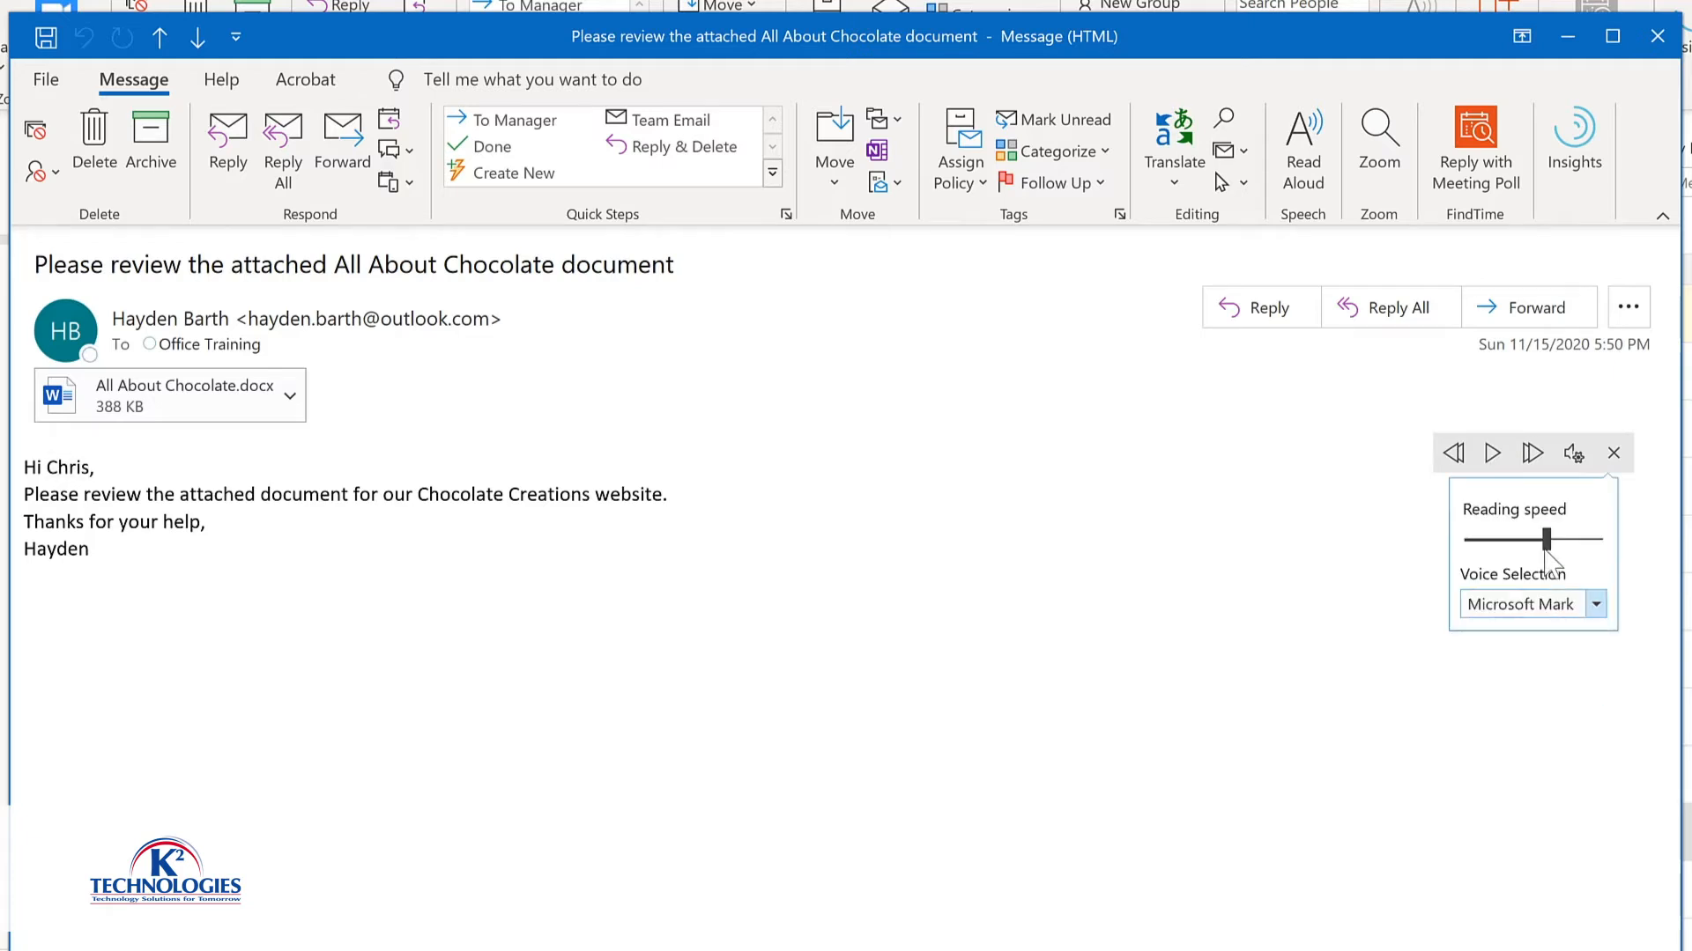
pyautogui.click(1493, 453)
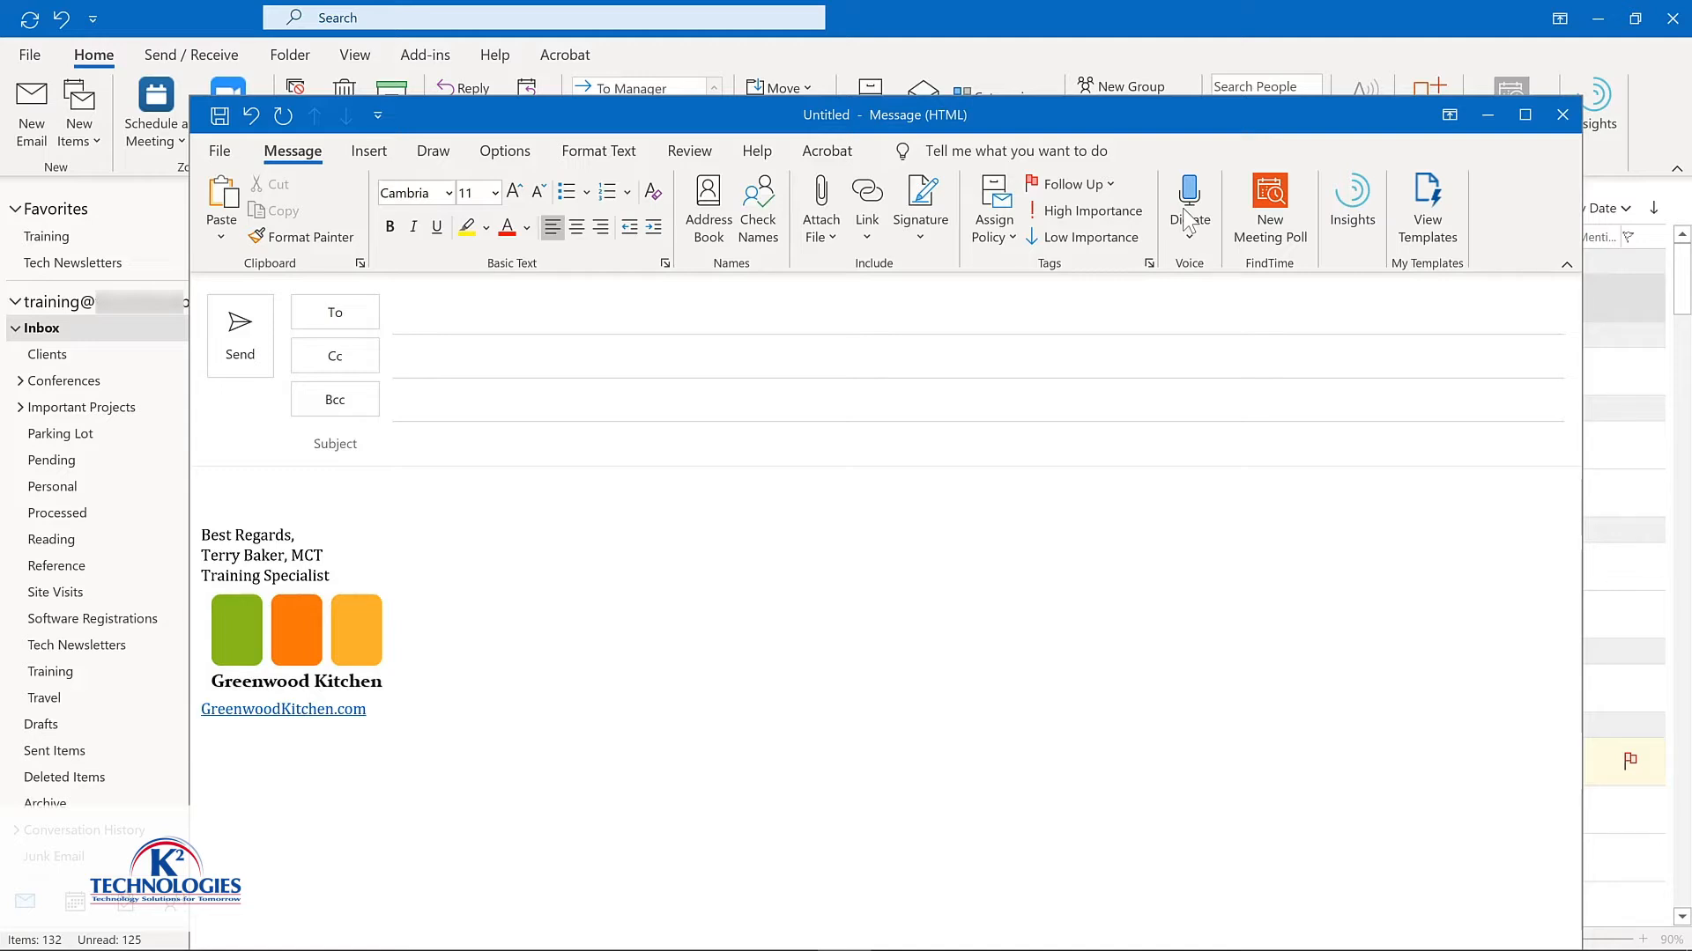
# Start Dictate in the new message and move from the subject to the message body
pyautogui.click(1188, 216)
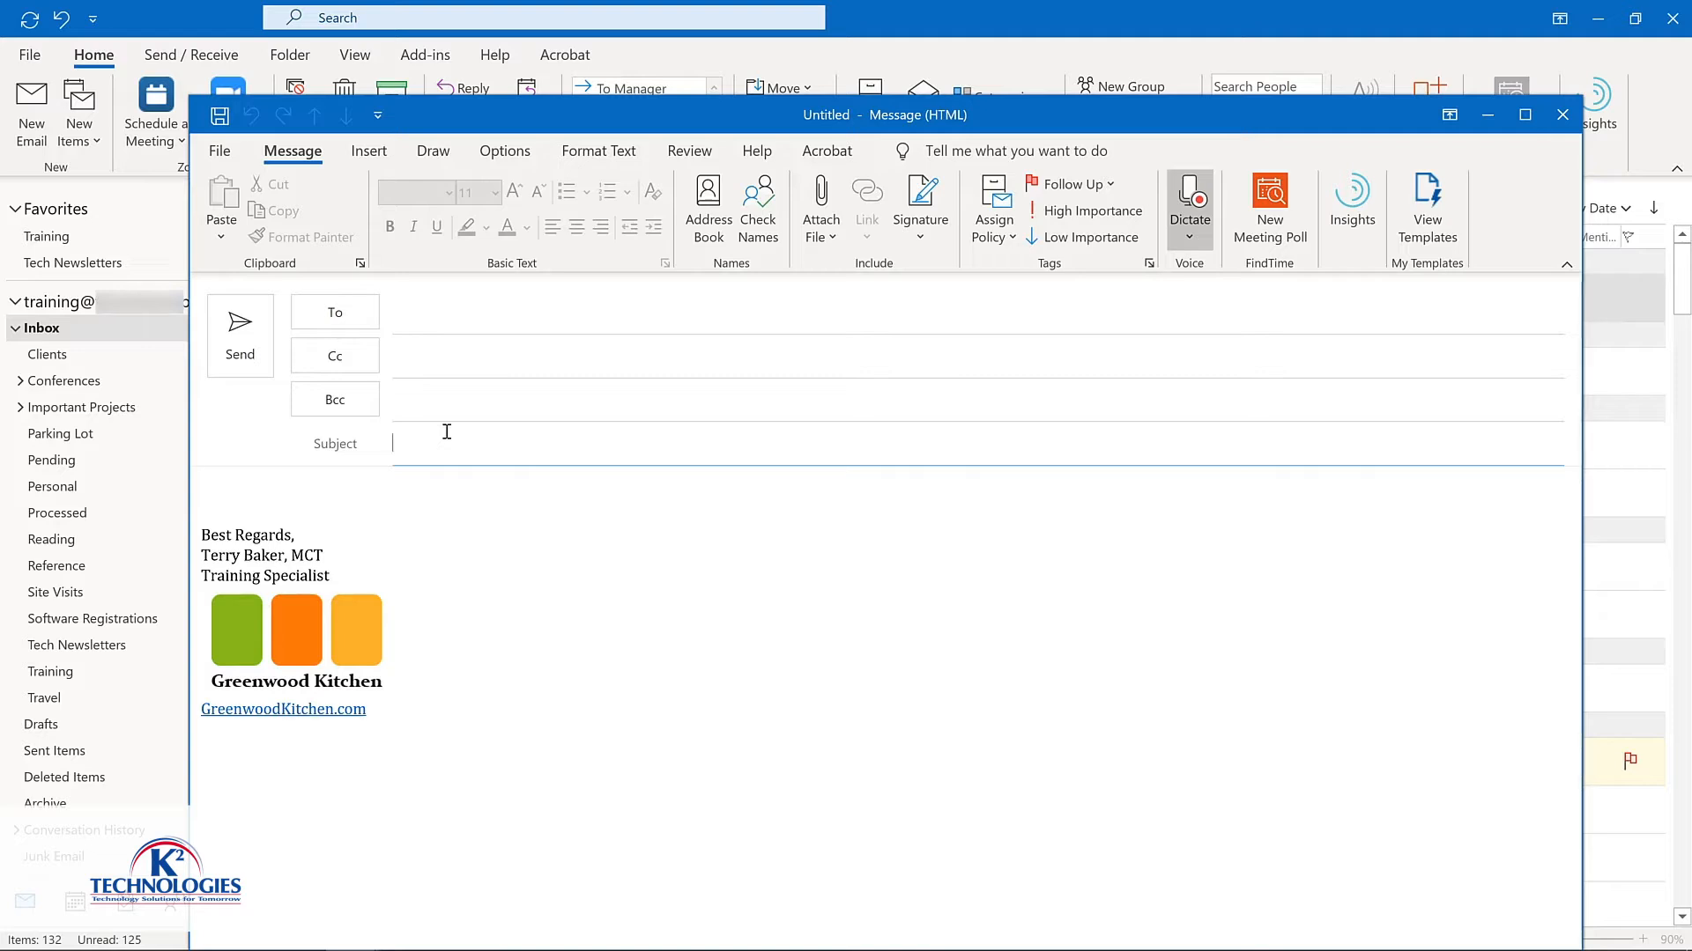
pyautogui.click(345, 497)
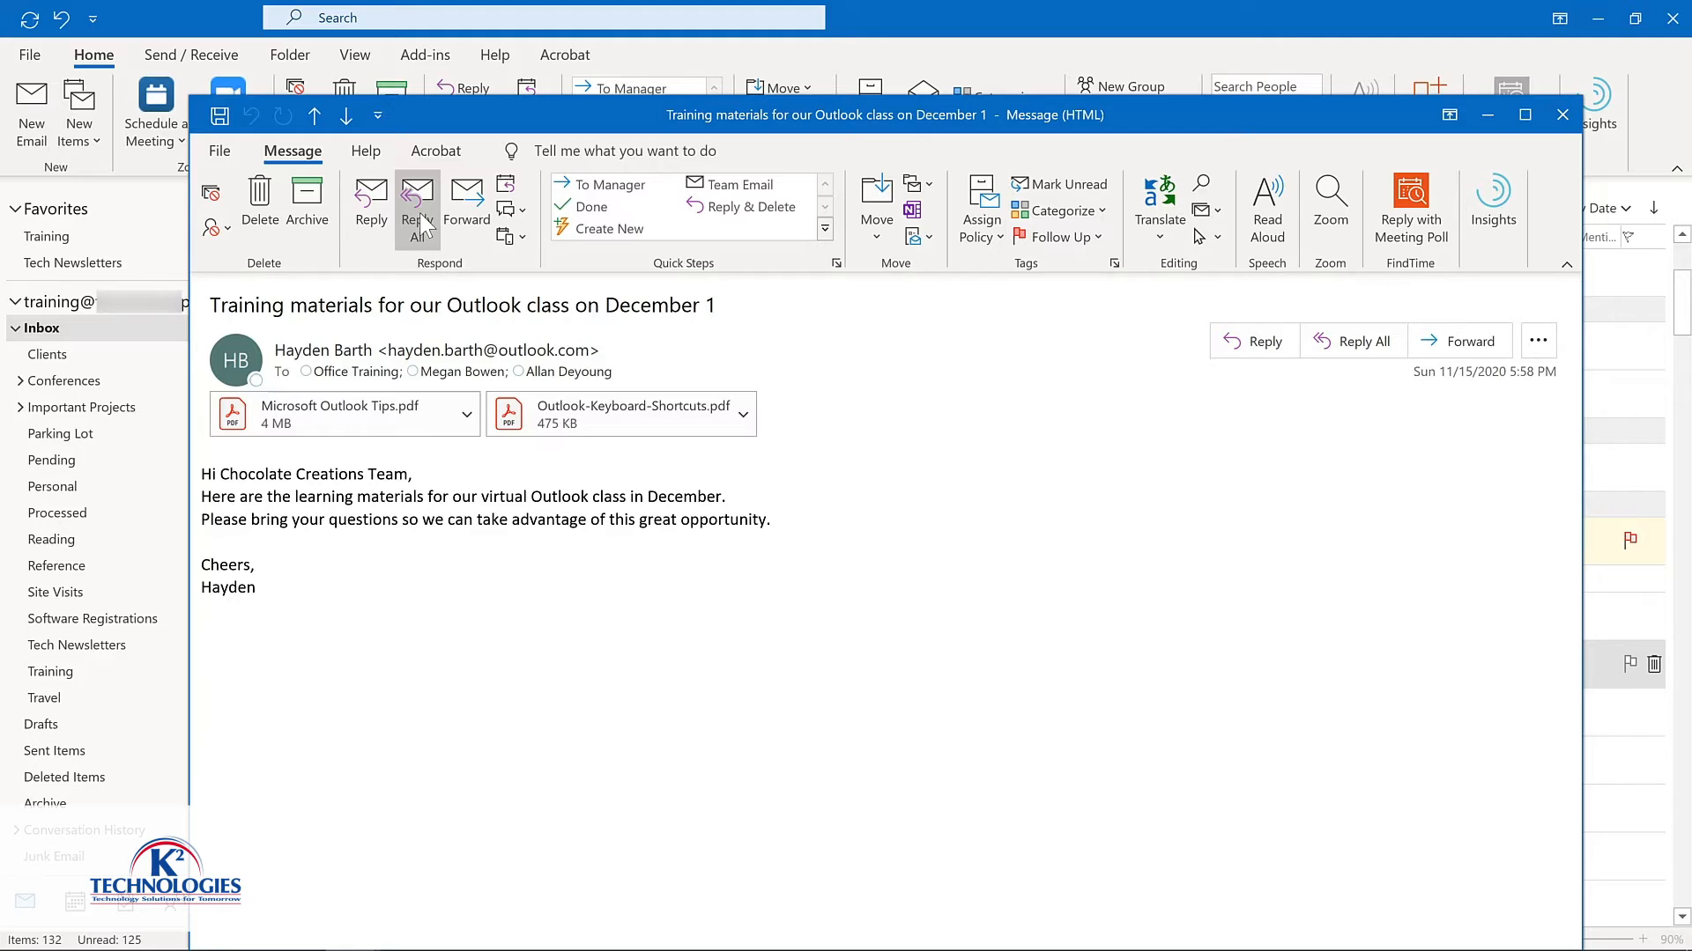
# Reply to all with "Thanks so much! I’m looking forward to working together to learn how to be more productive with Outlook."
pyautogui.click(419, 213)
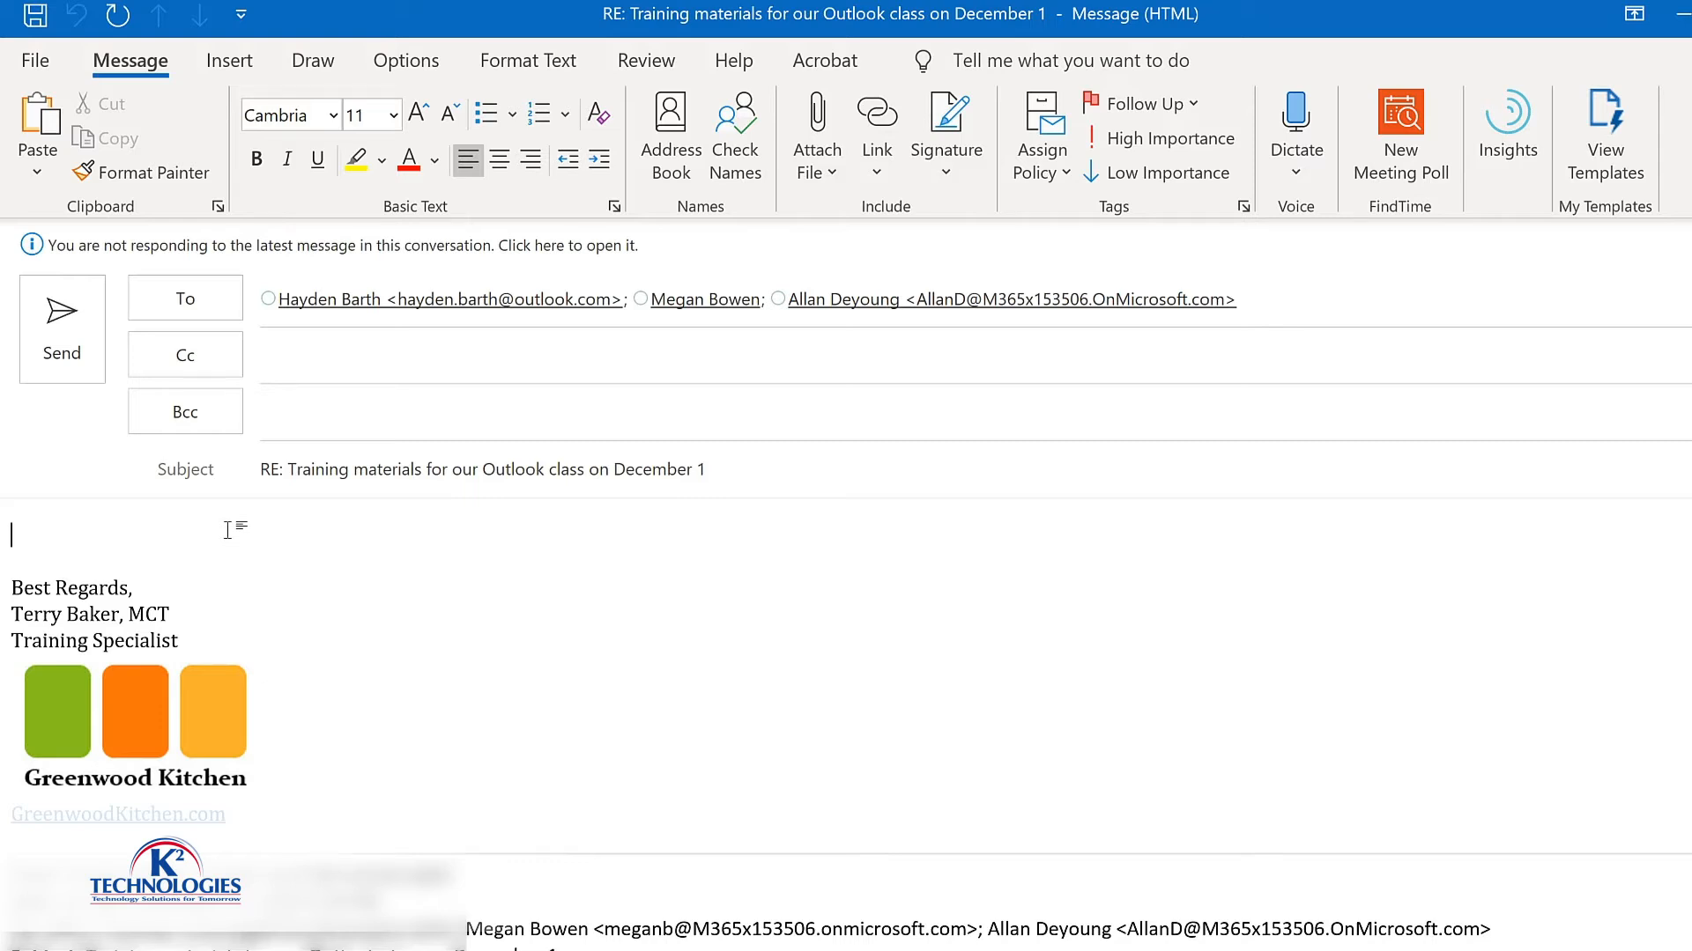
pyautogui.write('Thanks so much! I’m looking forward to working together to learn how to be more productive with Outlook.')
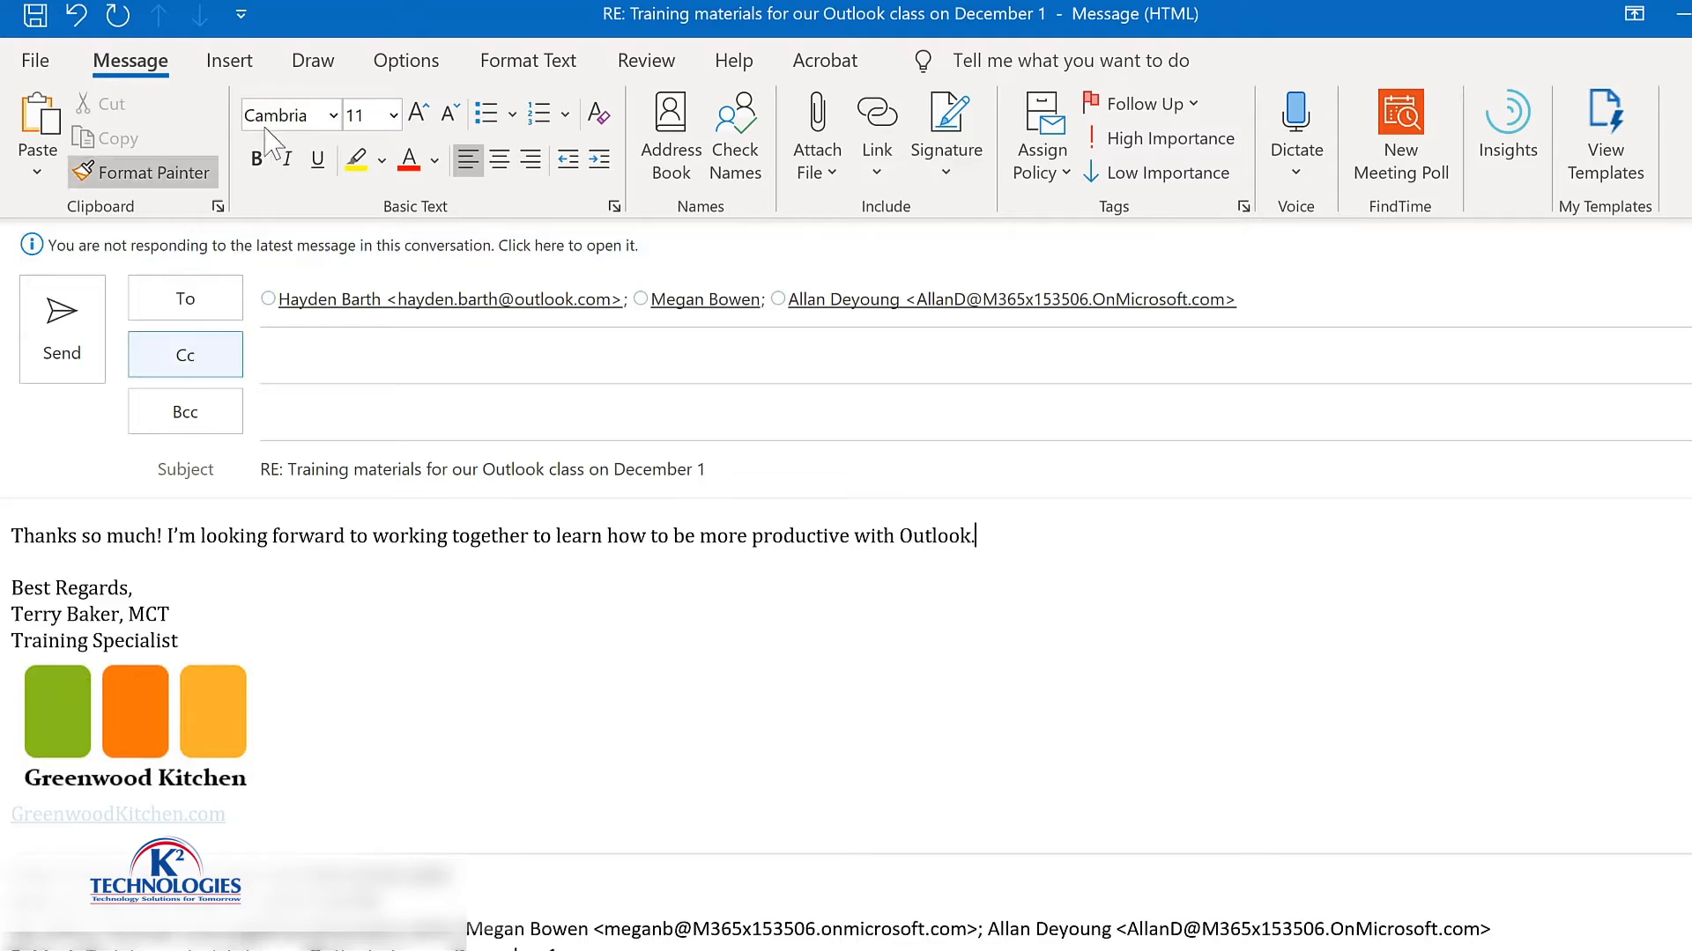
# Delay delivery of the reply until November 30, 2020 at 7:00 AM
pyautogui.click(421, 70)
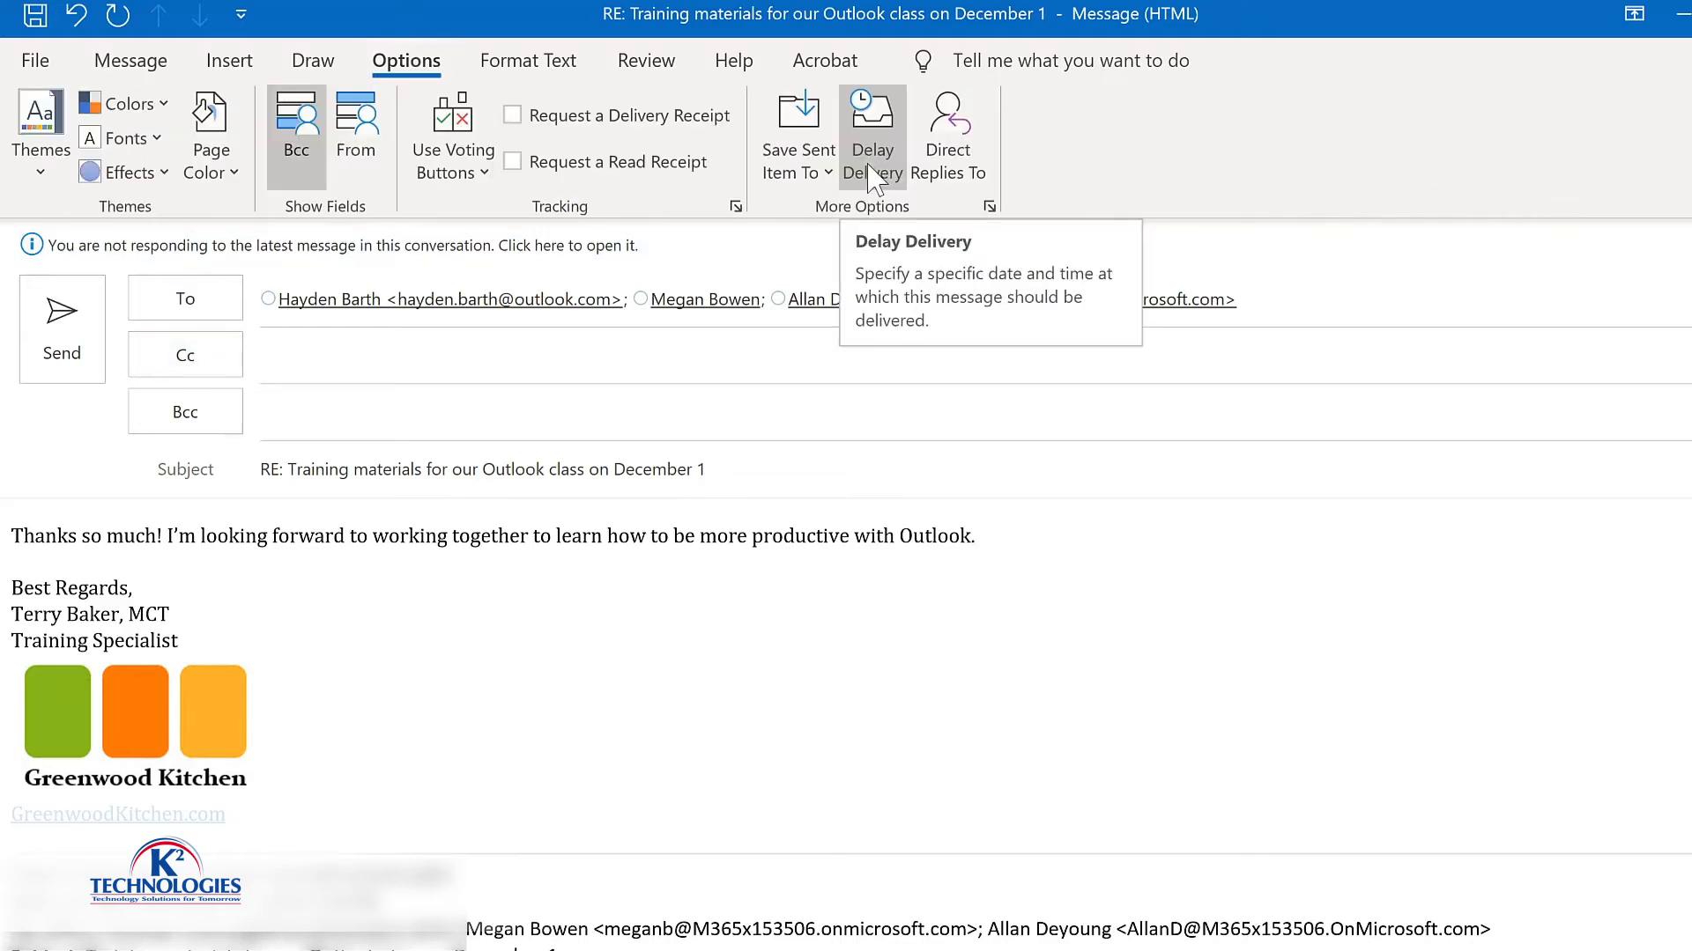
pyautogui.click(872, 180)
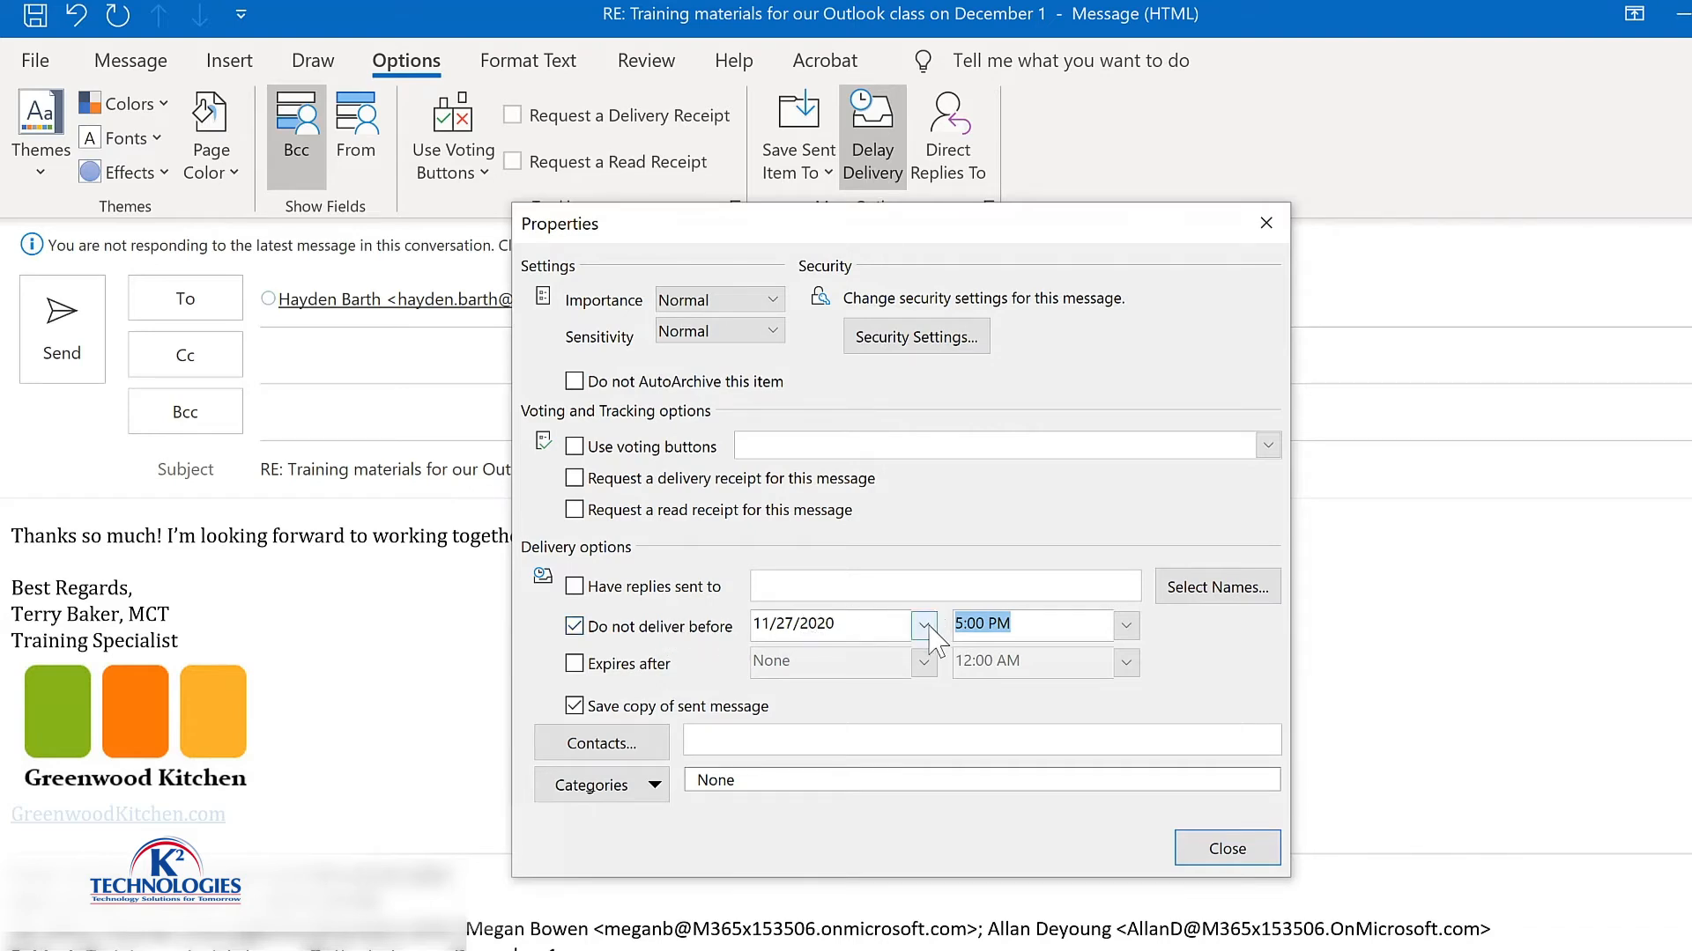
pyautogui.click(925, 627)
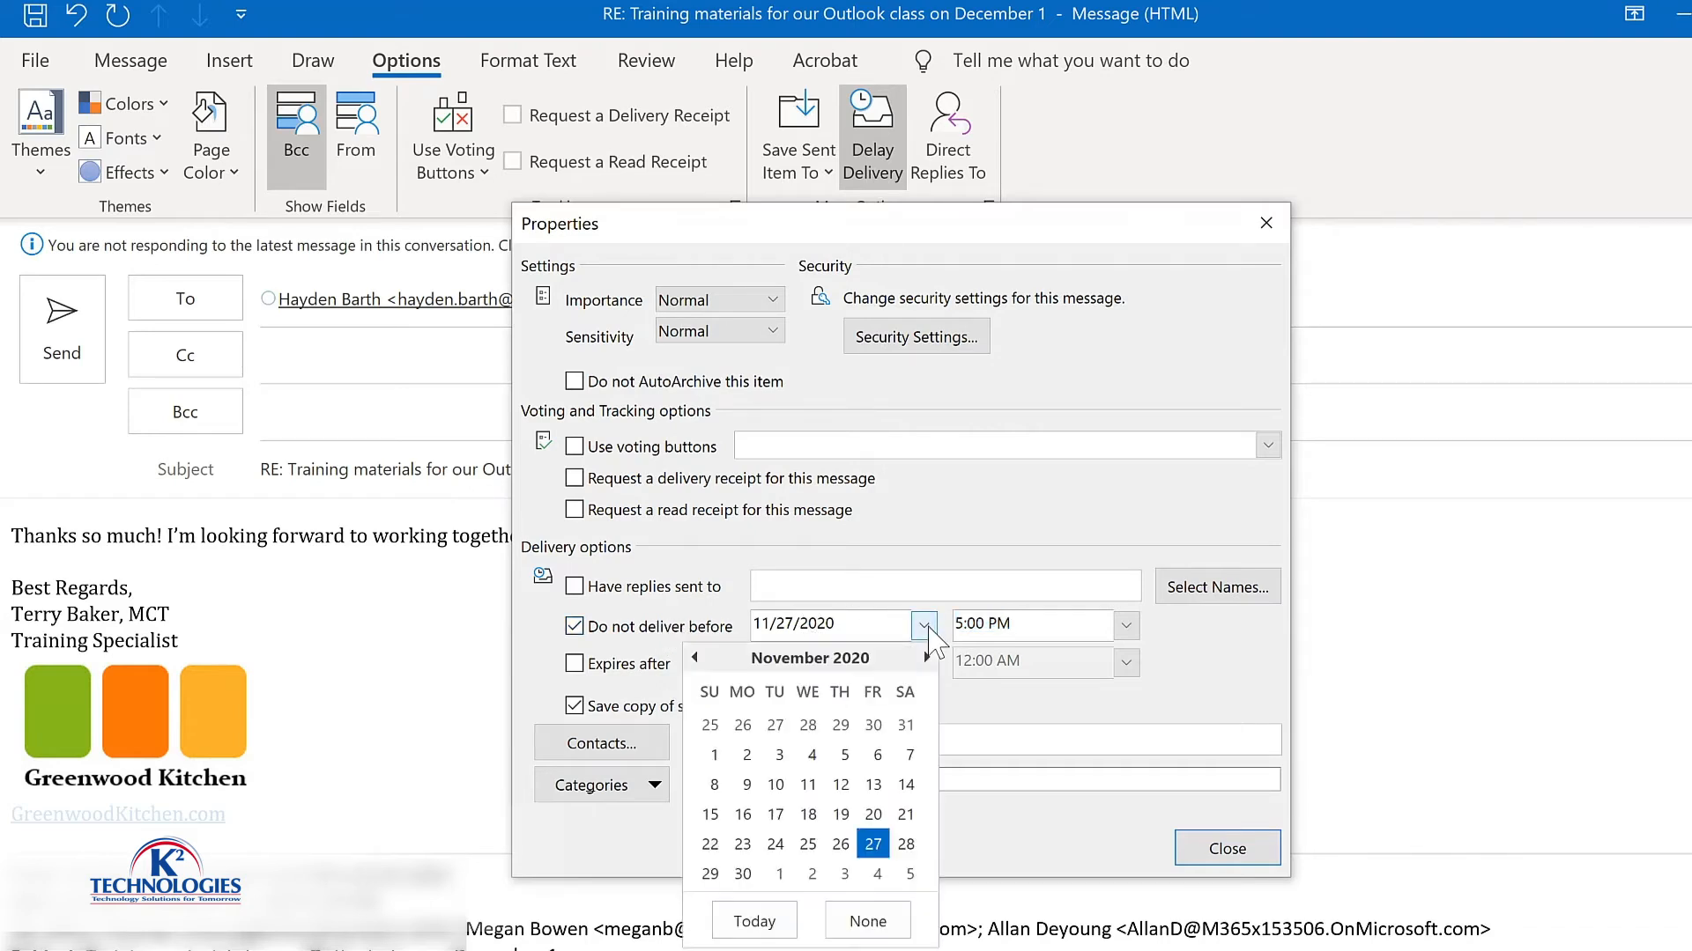
pyautogui.click(743, 873)
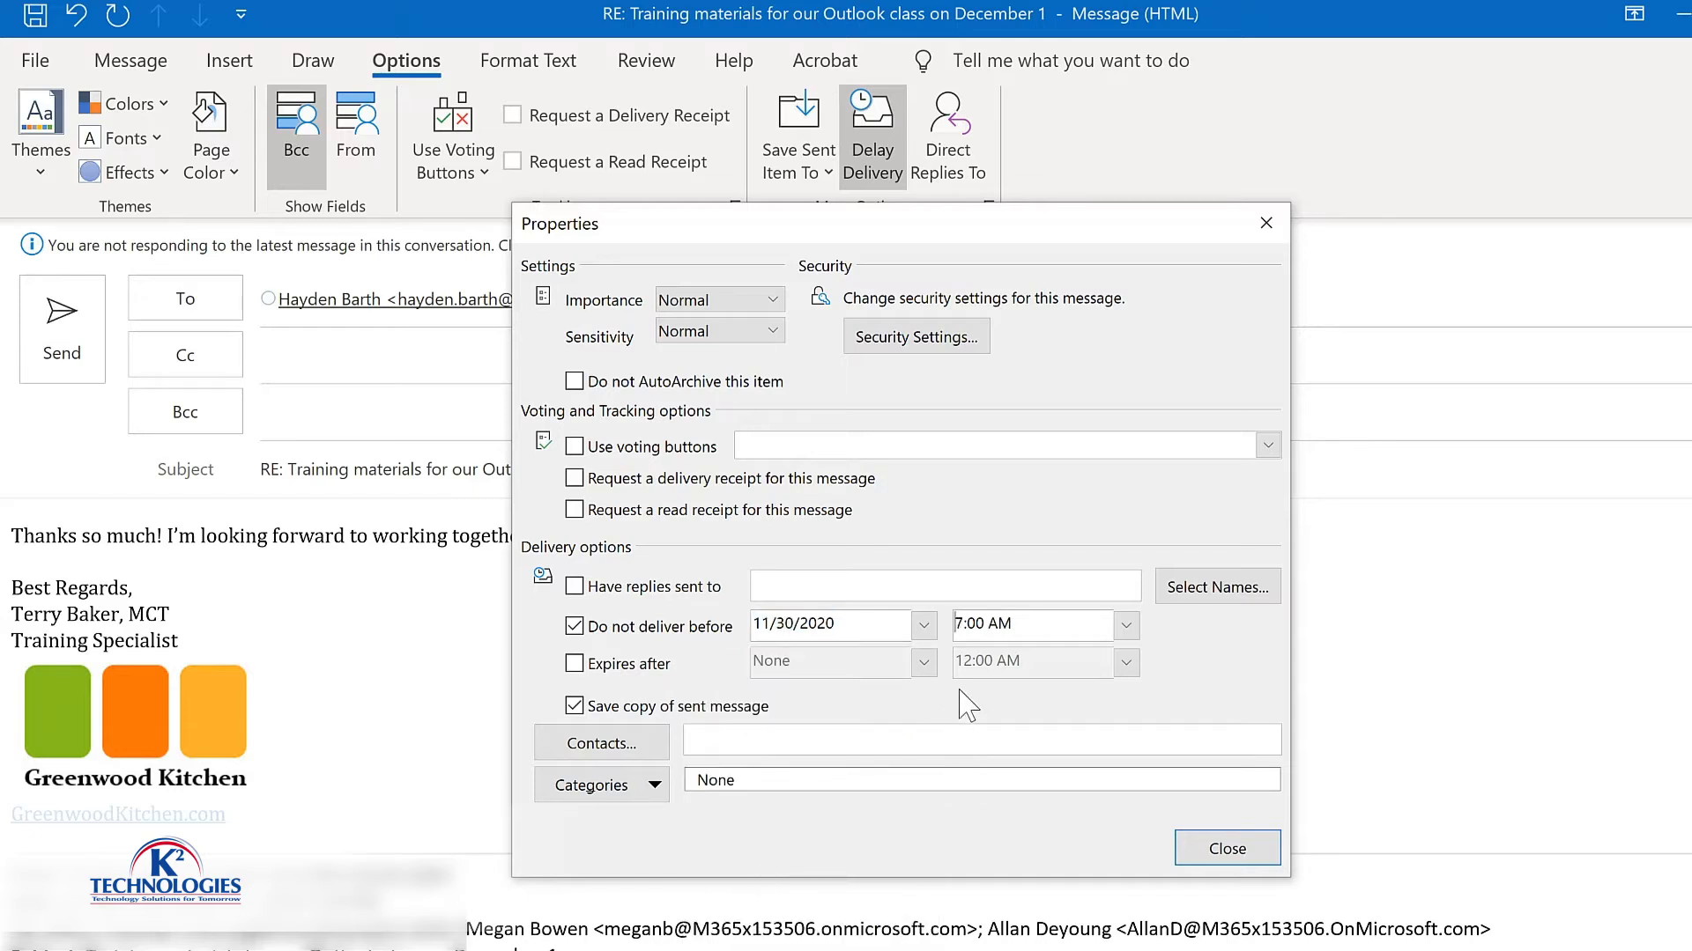
pyautogui.click(1232, 852)
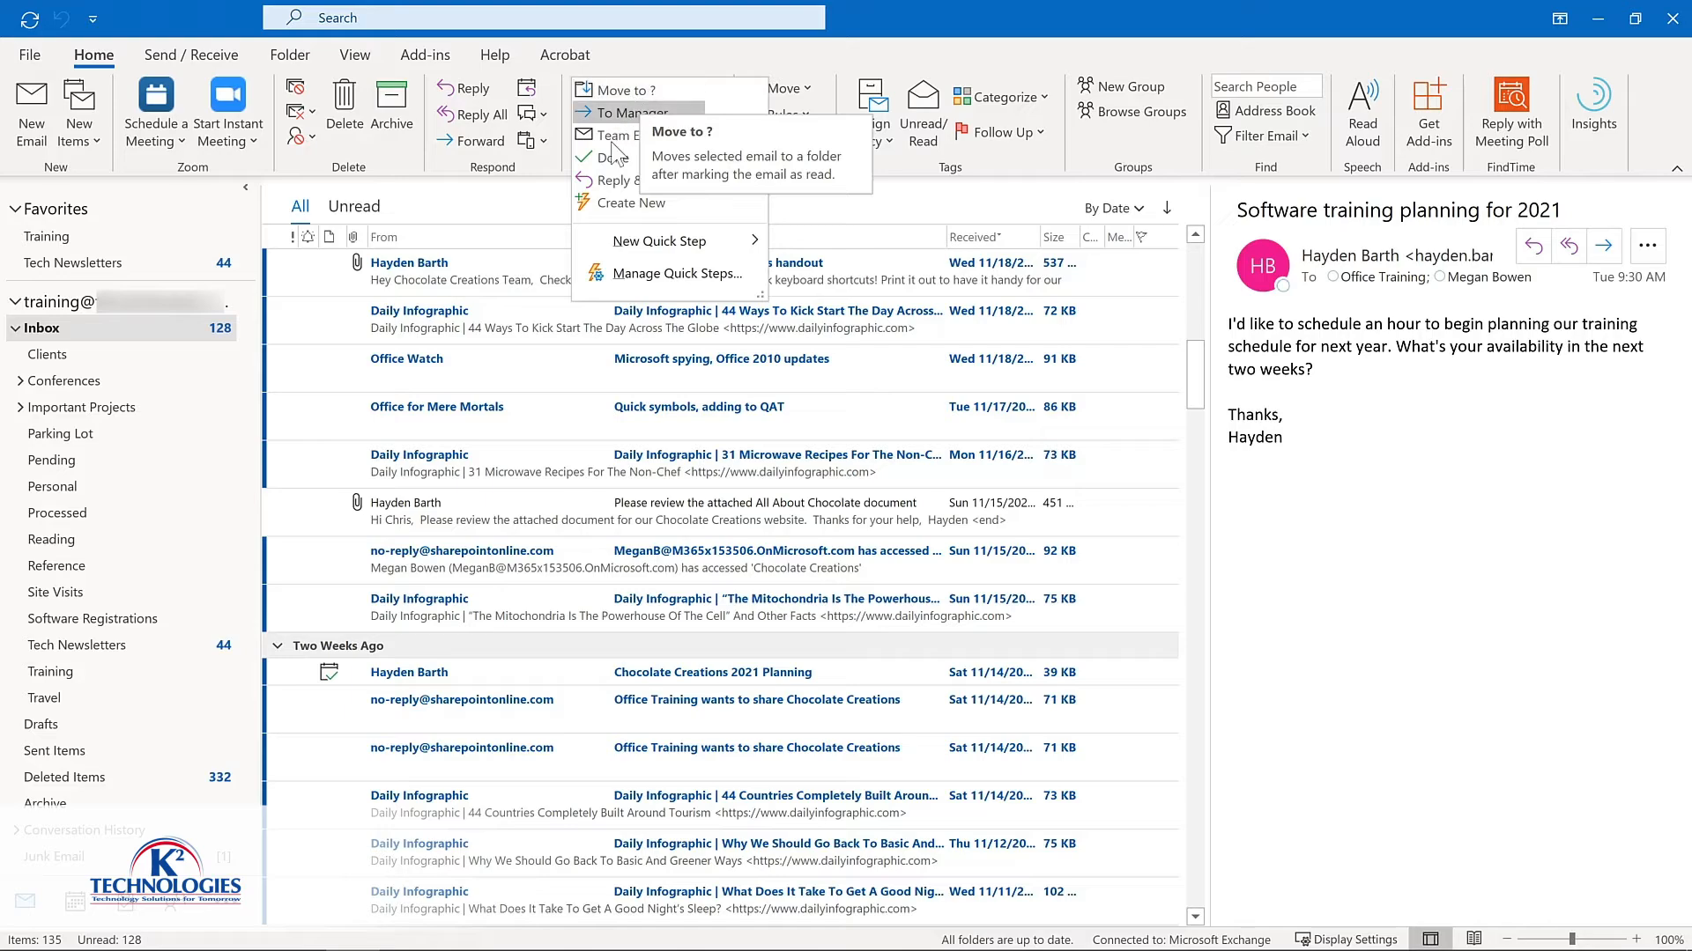
# Set up a new Quick Step named Tech Newsletters that moves messages to the Tech Newsletters folder
pyautogui.click(596, 205)
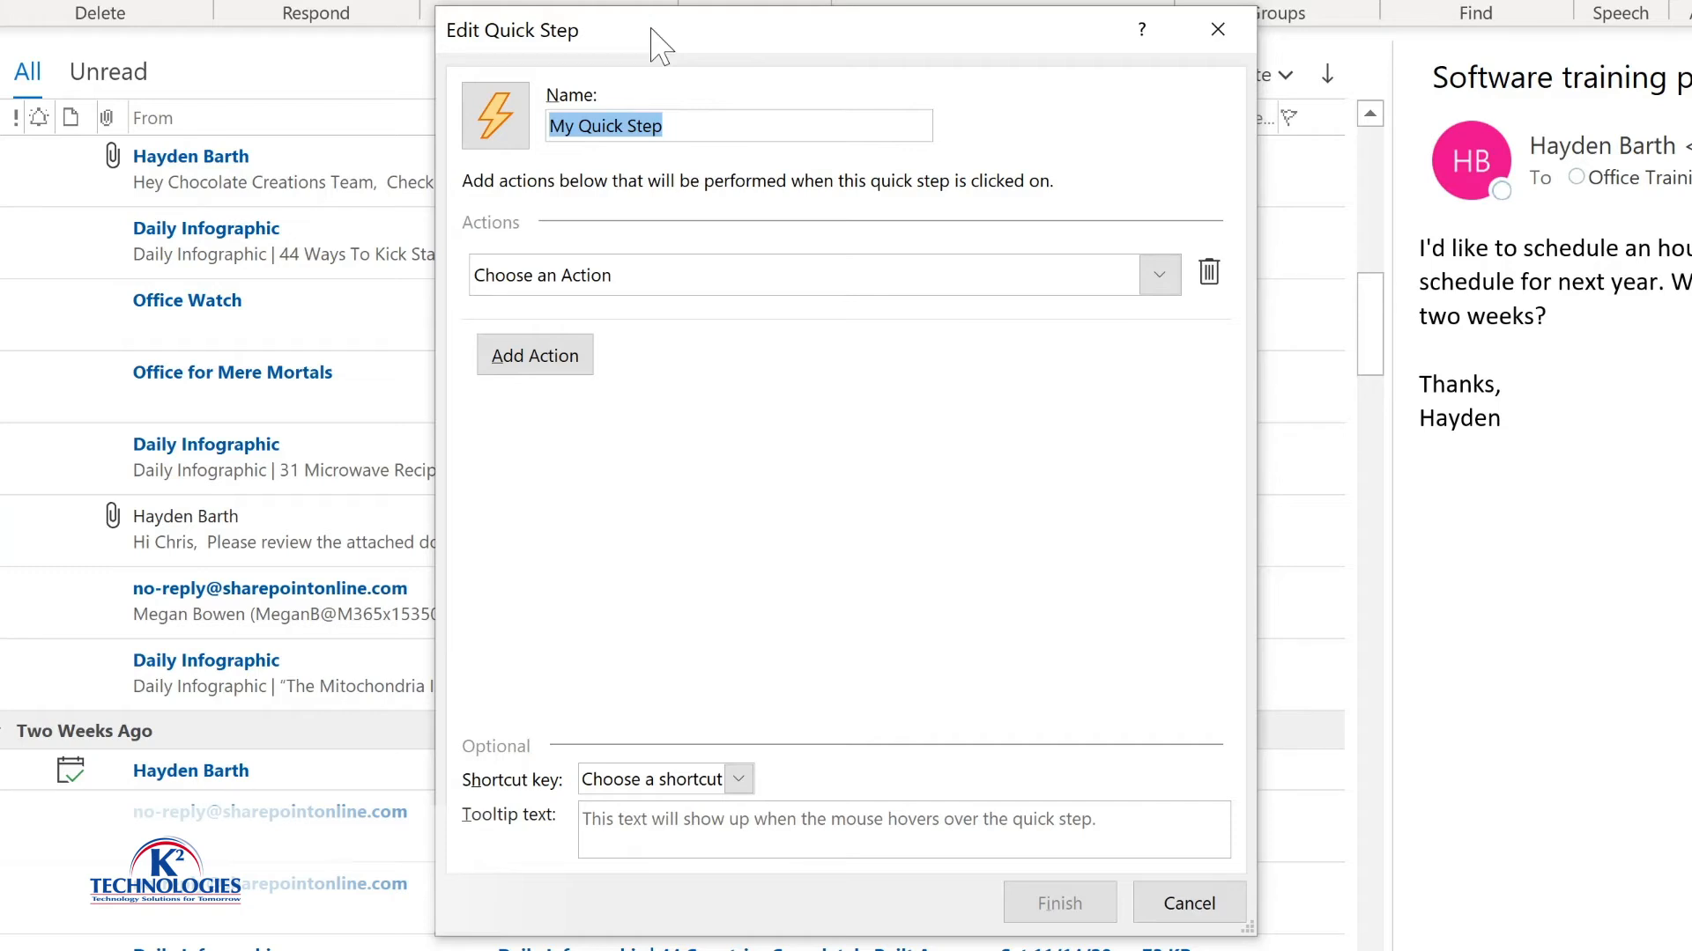
pyautogui.write('Tech Newsletters')
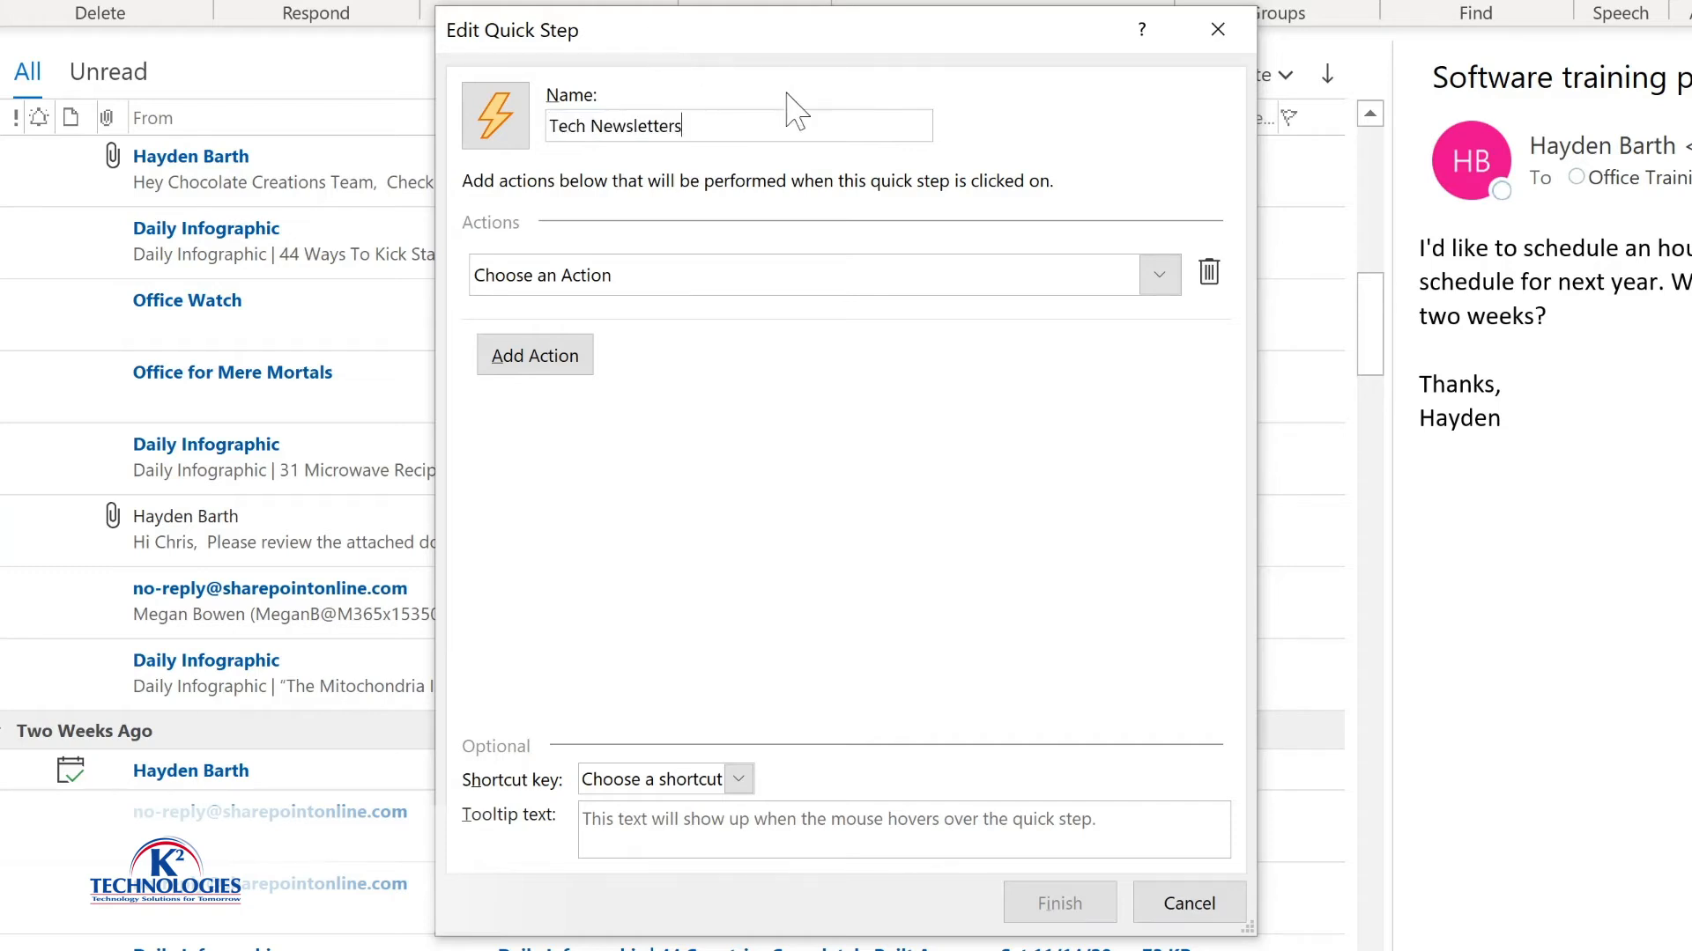
pyautogui.click(1160, 279)
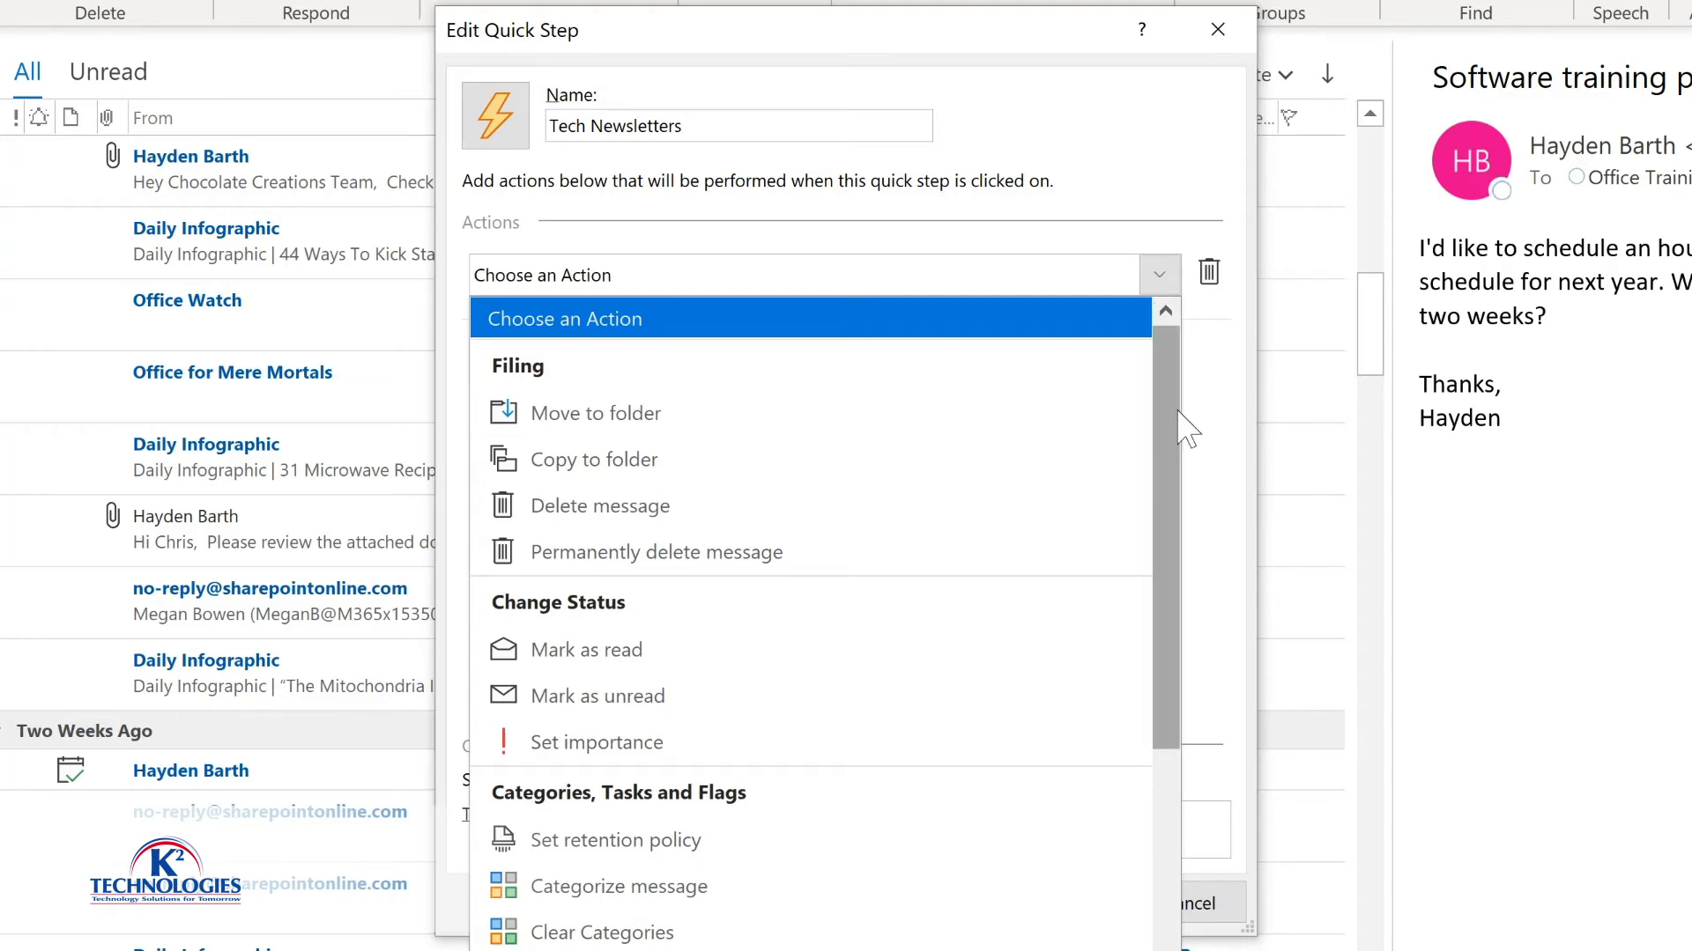
pyautogui.moveTo(1168, 417); pyautogui.dragTo(1163, 677)
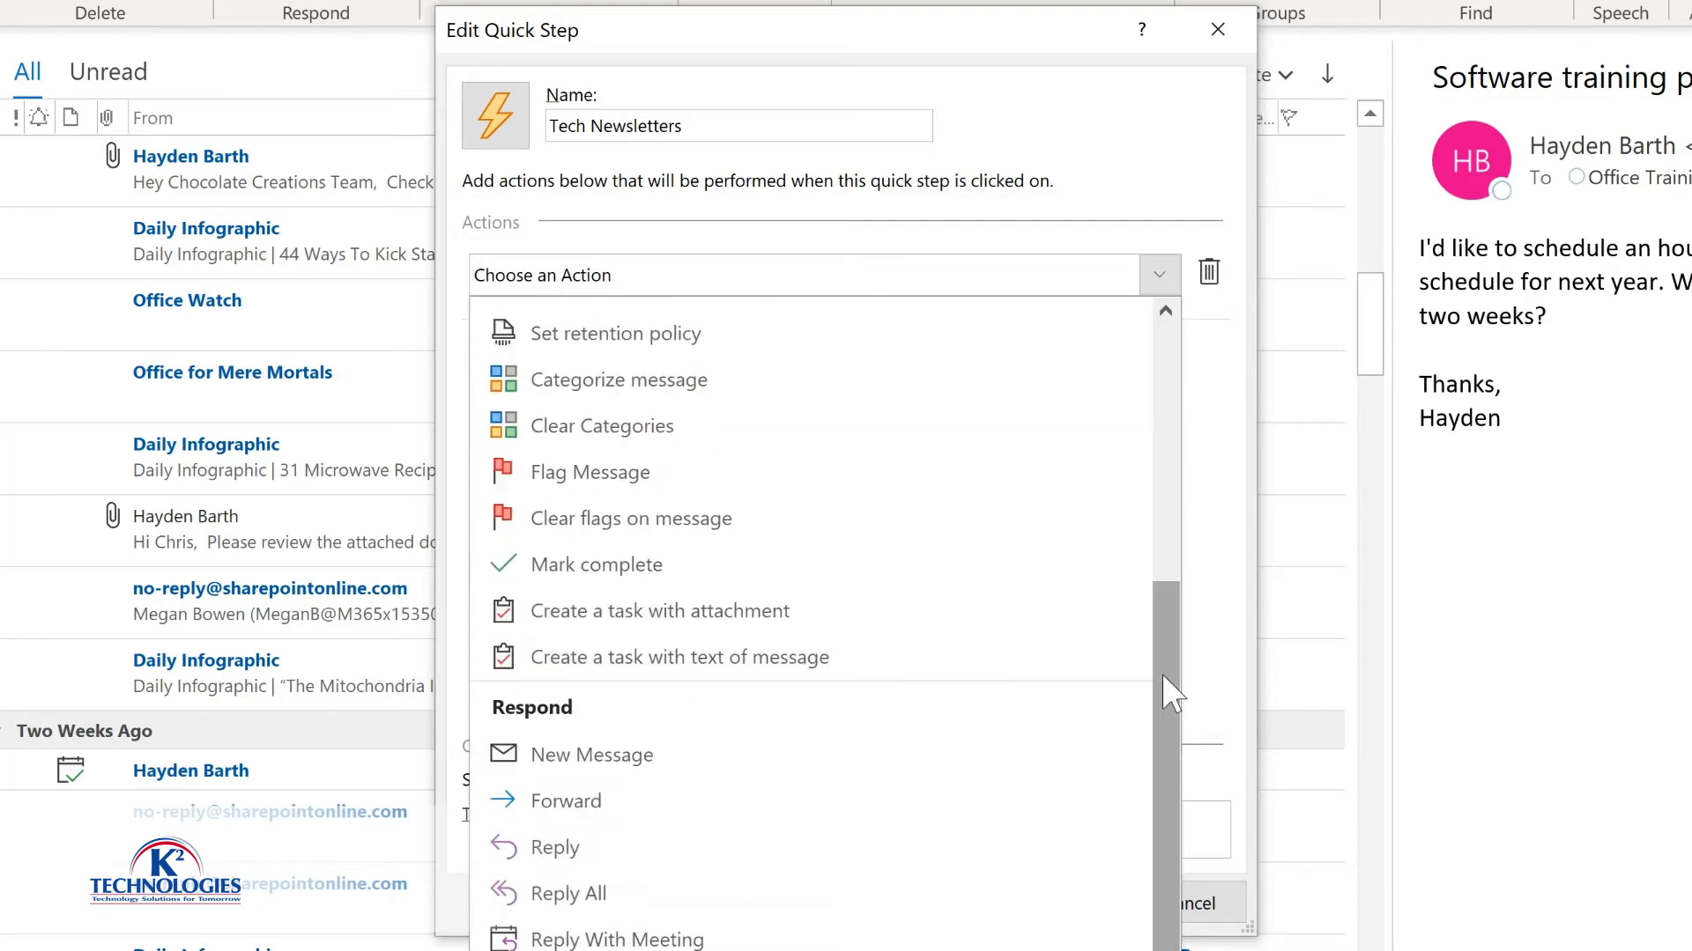
pyautogui.moveTo(1162, 673); pyautogui.dragTo(1154, 821)
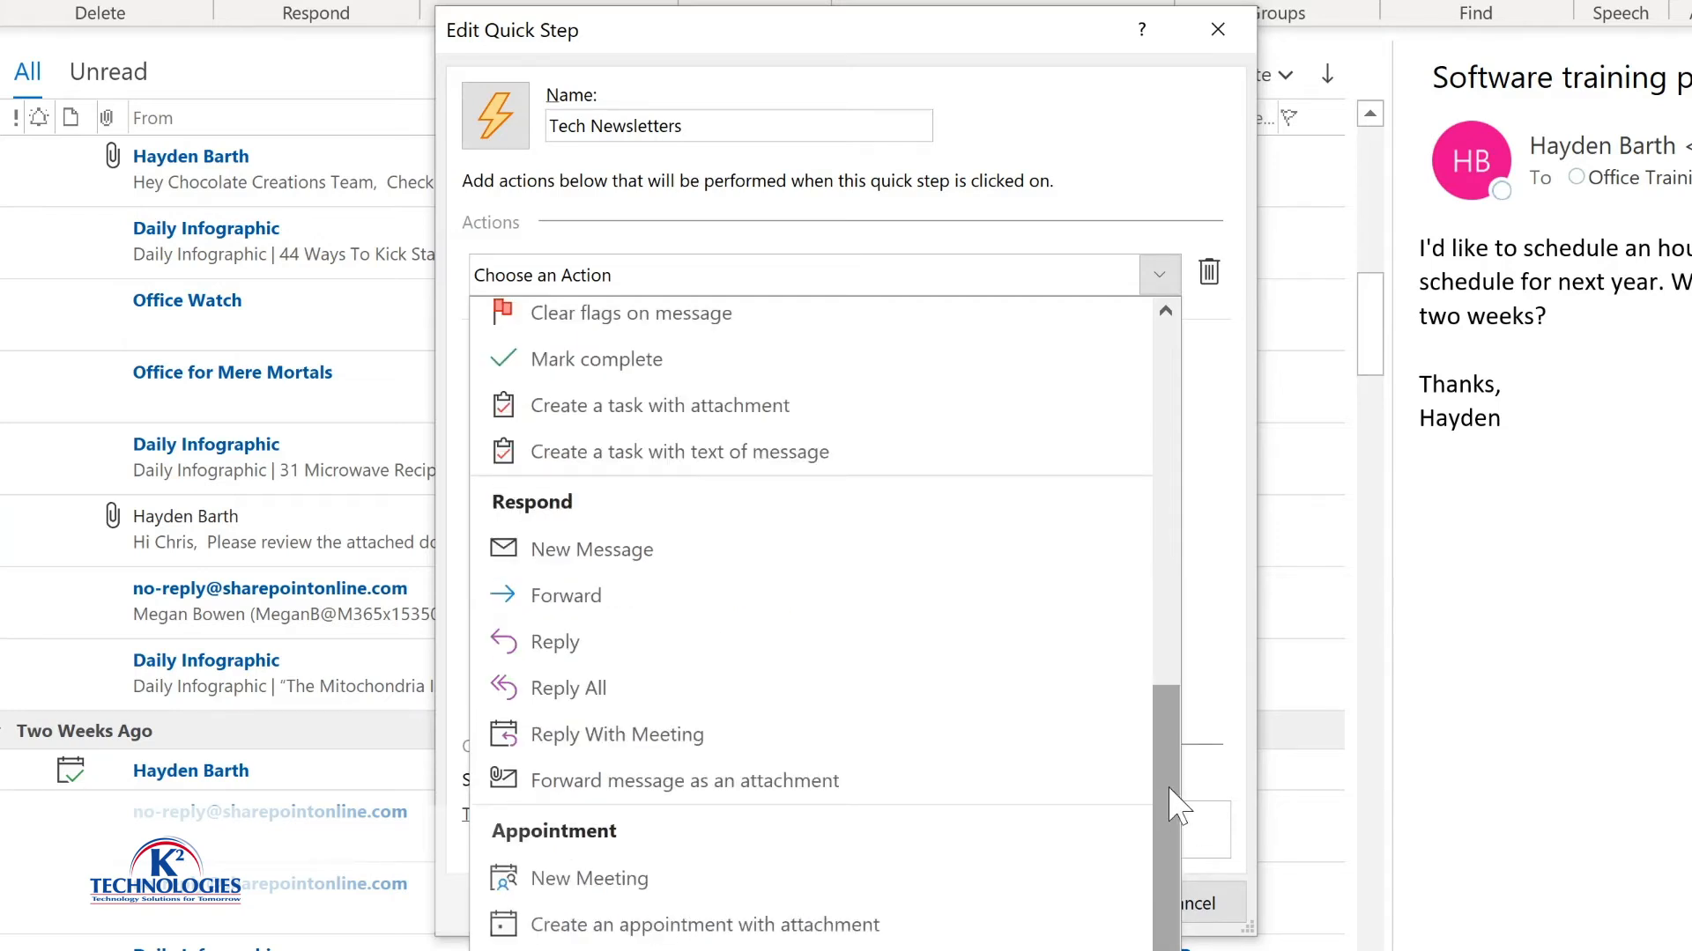
pyautogui.scroll(10, 881, 573)
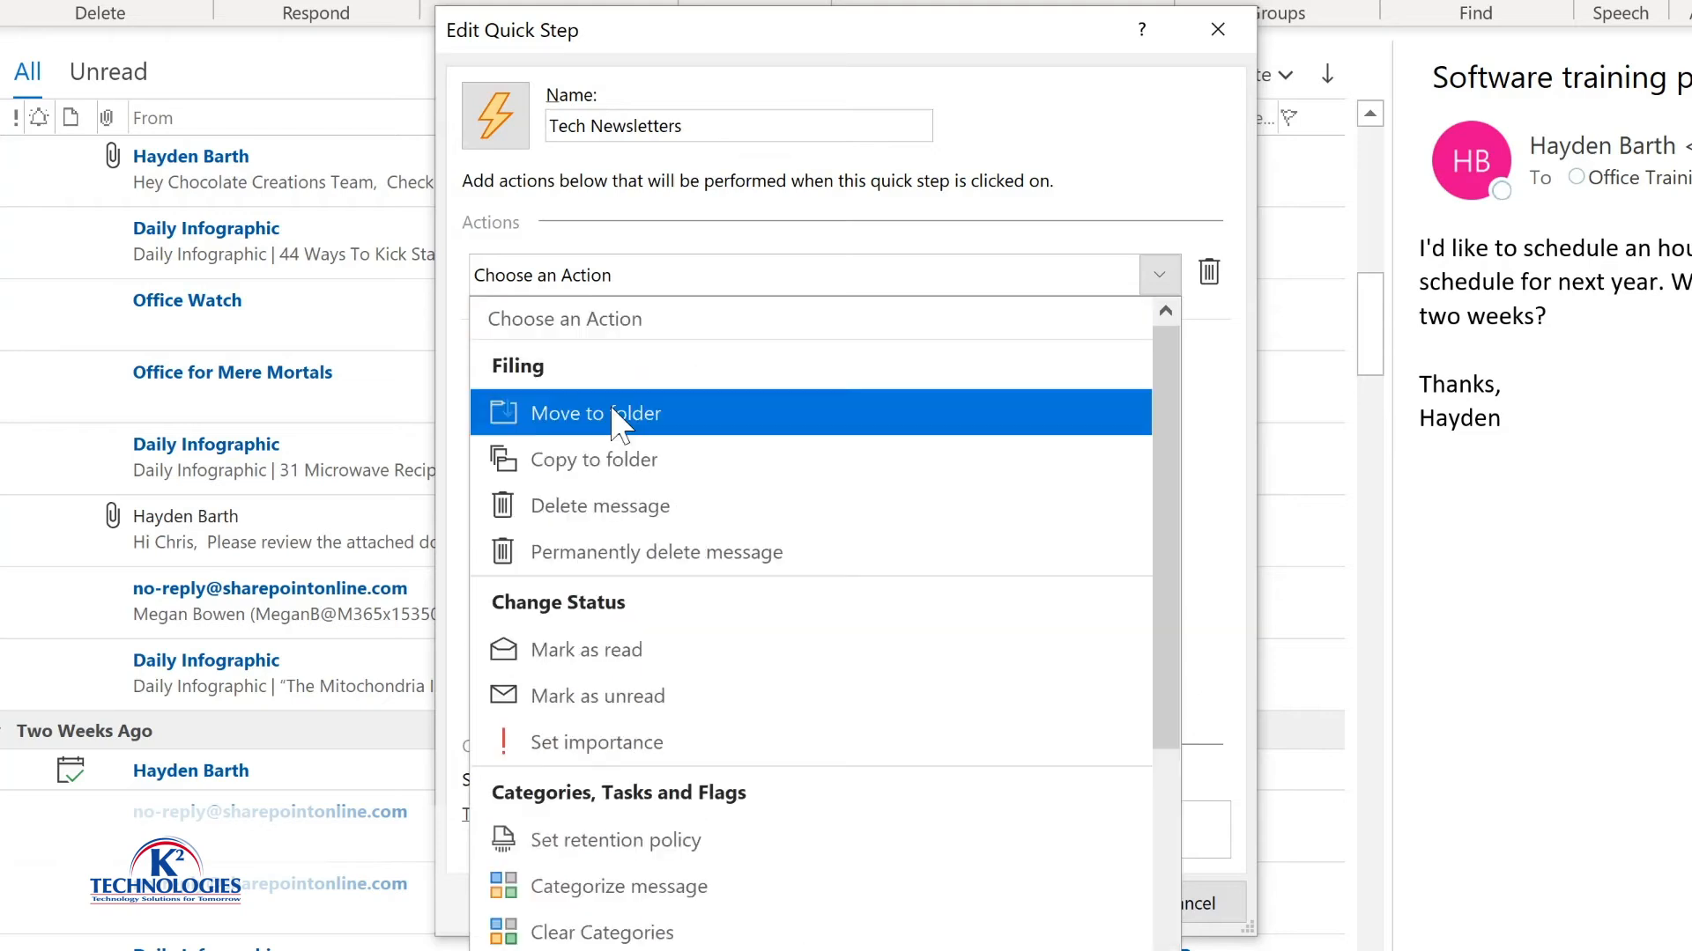
pyautogui.click(672, 317)
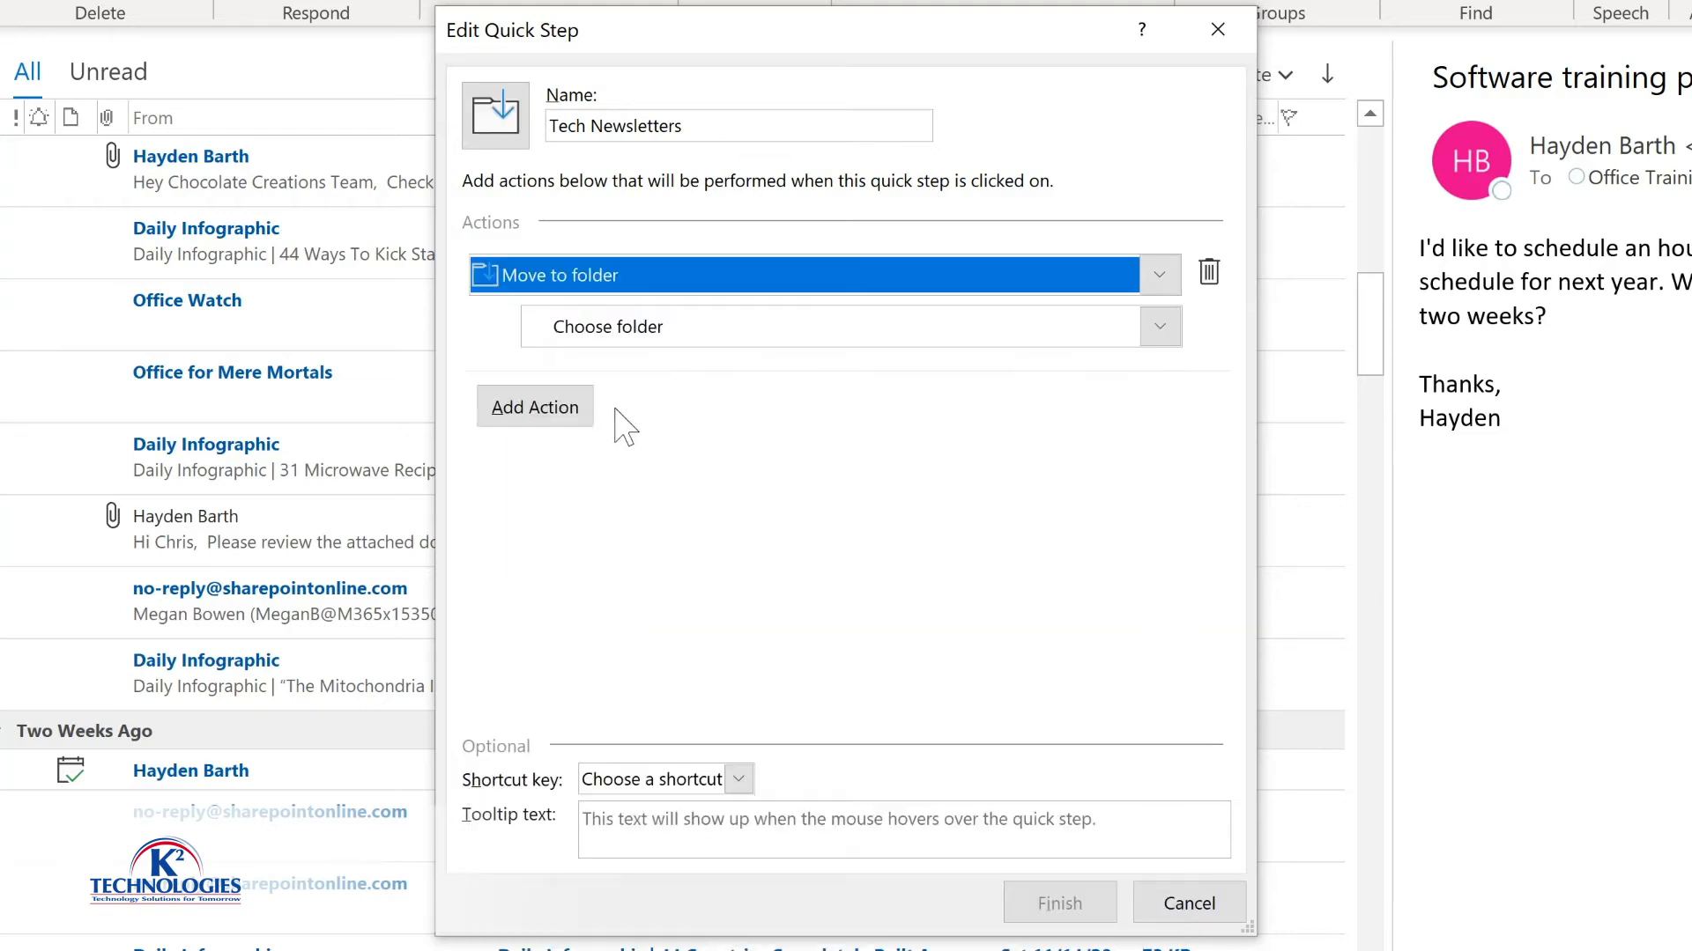
pyautogui.click(1159, 328)
pyautogui.click(1161, 328)
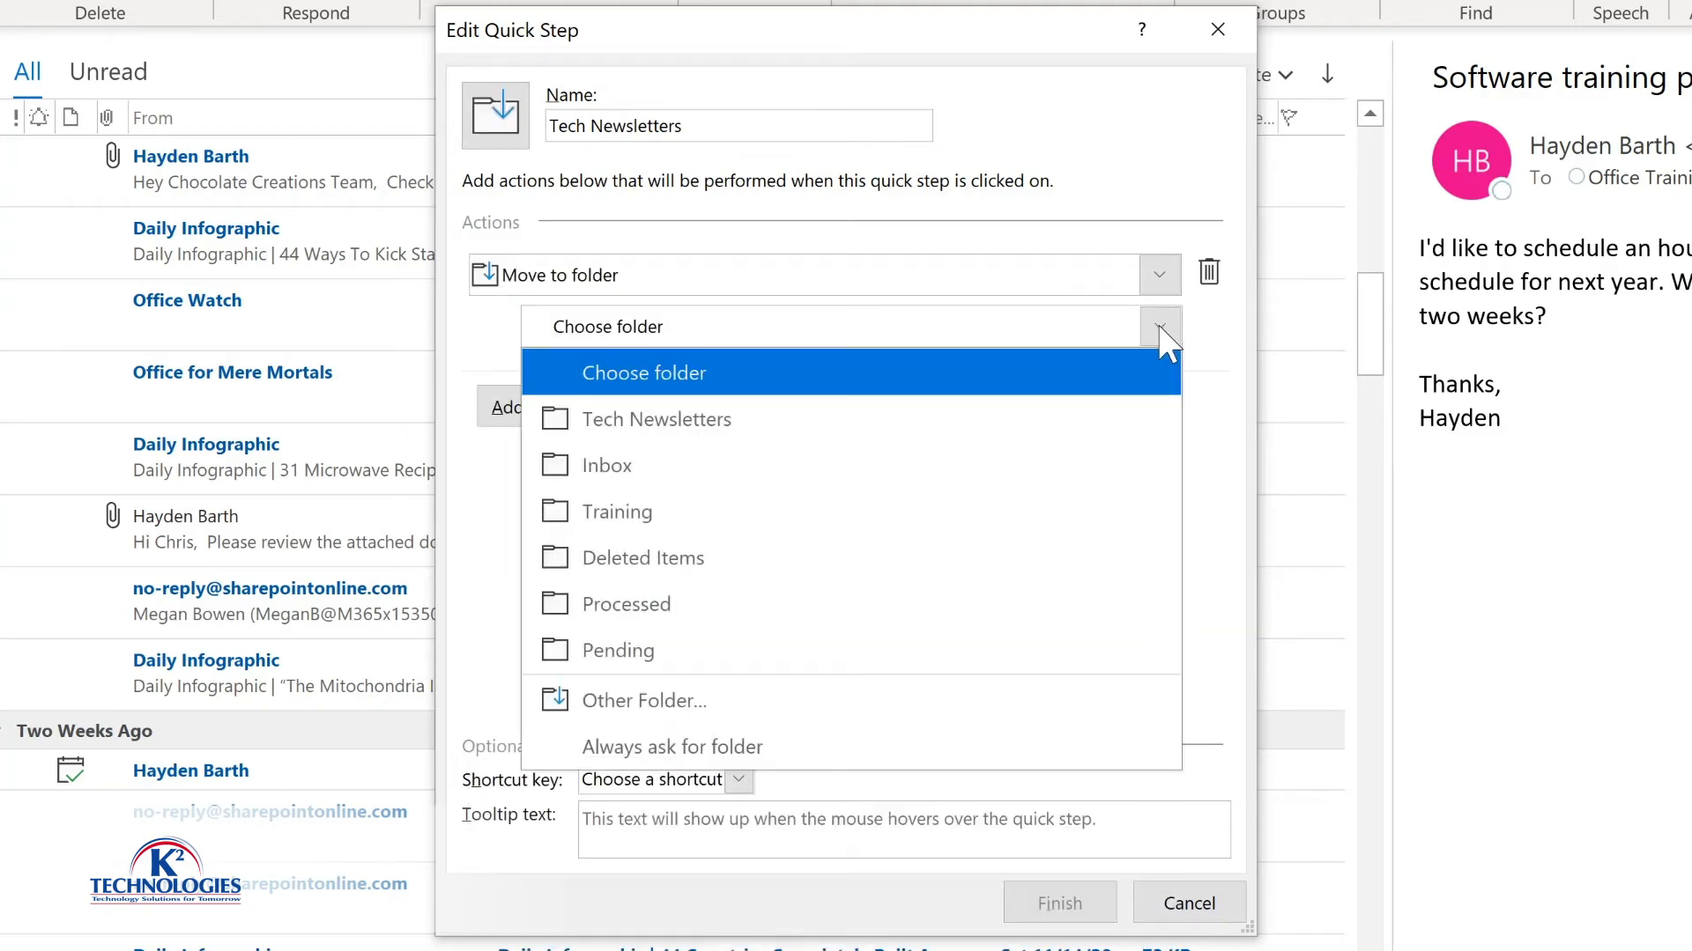
pyautogui.click(756, 421)
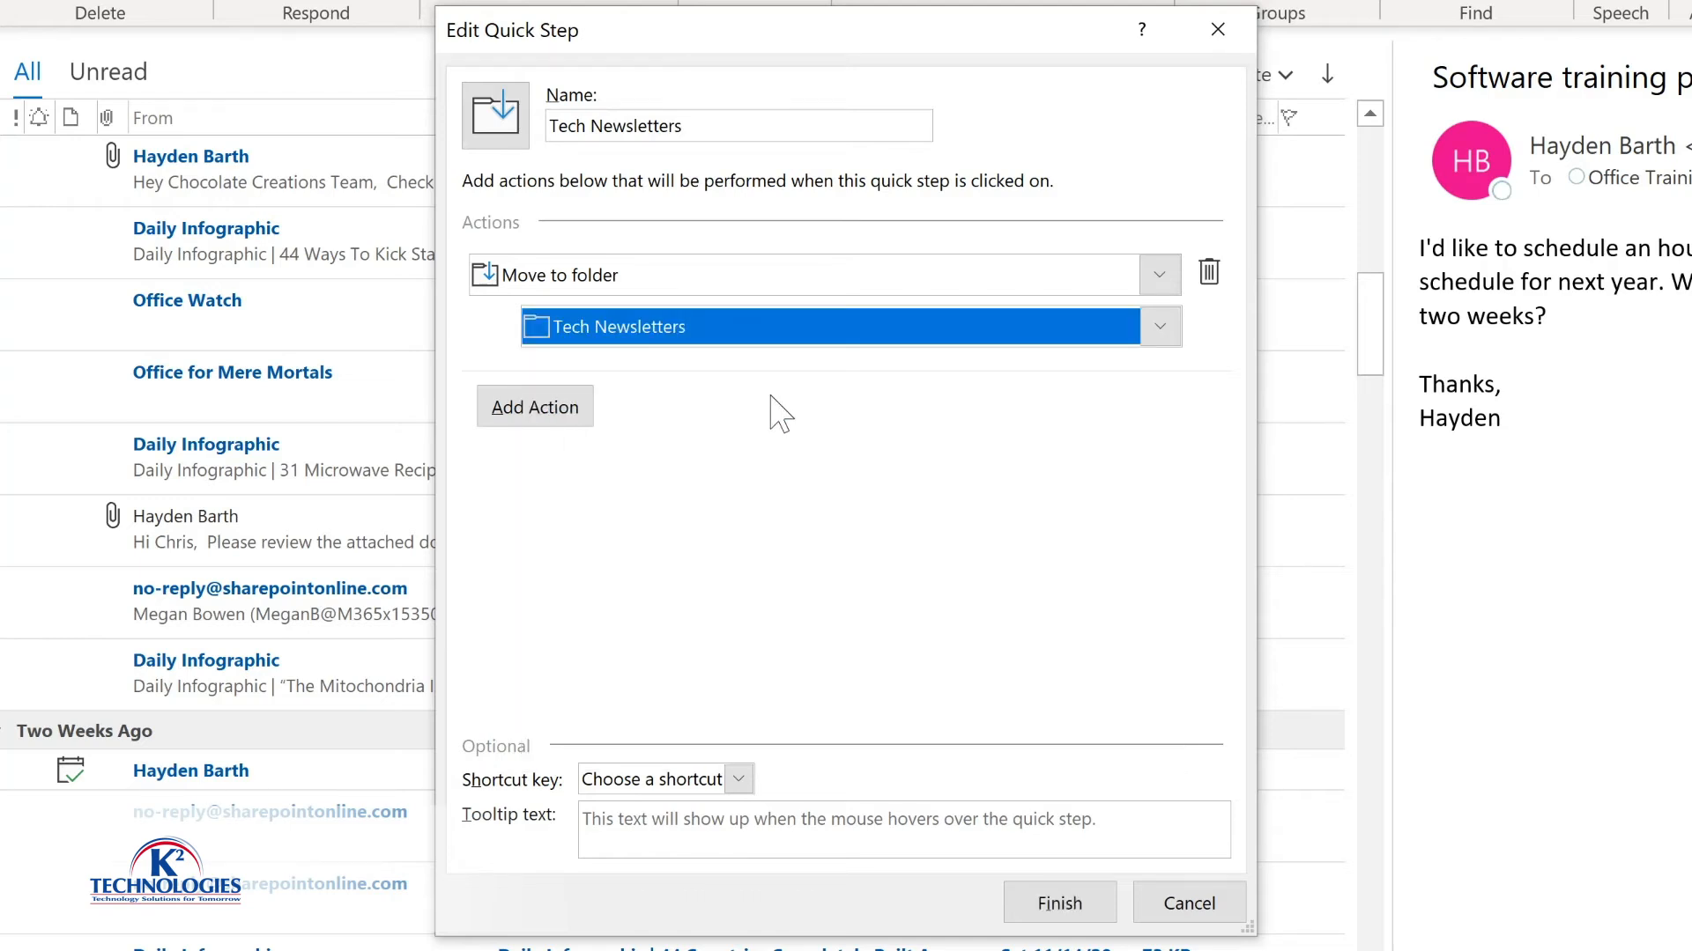
# Complete the Quick Step with a Mark as read action, the CTRL+SHIFT+1 shortcut and the tooltip "Move to Tech Newsletter folder"
pyautogui.click(534, 411)
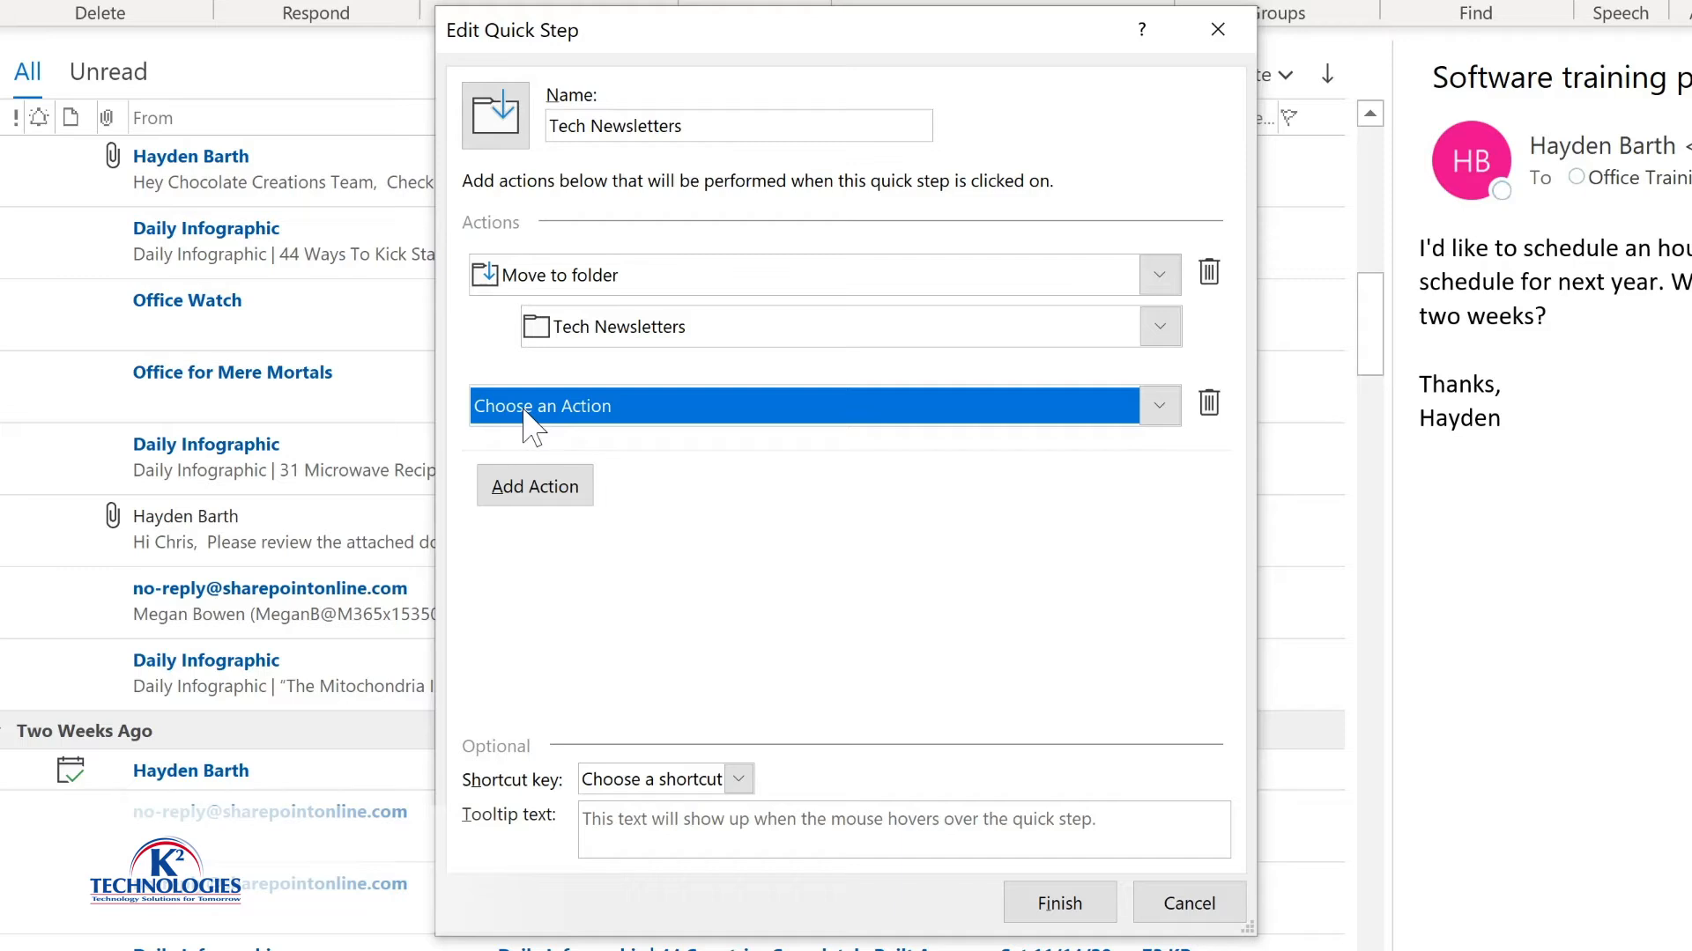
pyautogui.click(590, 416)
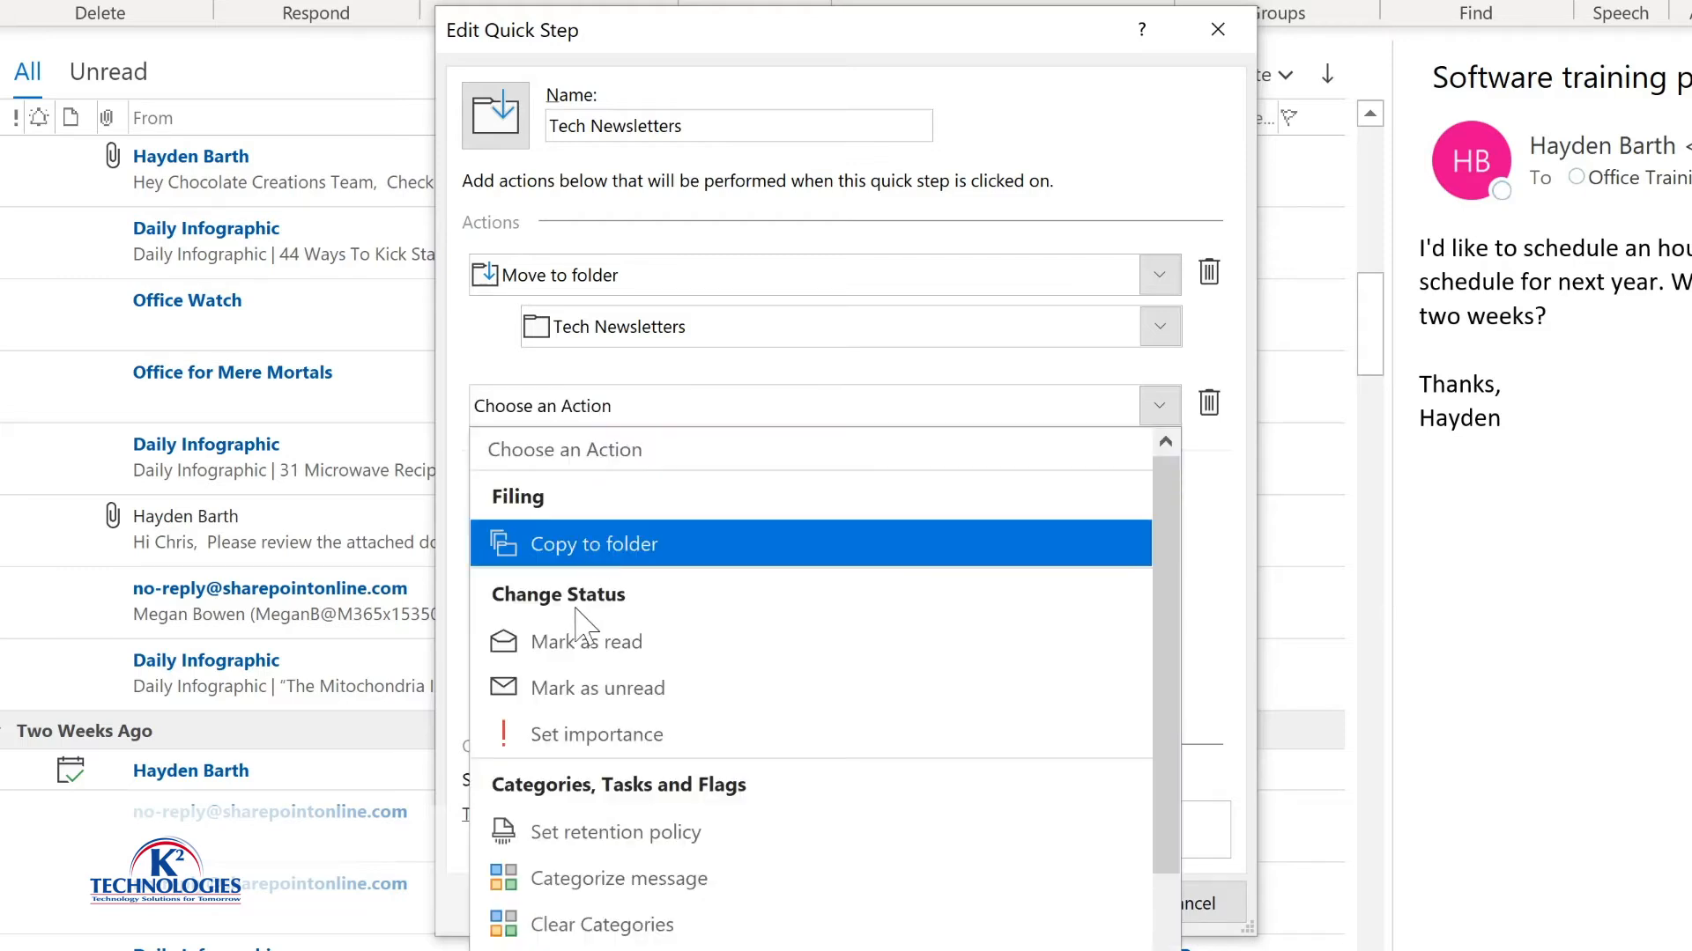
pyautogui.click(592, 650)
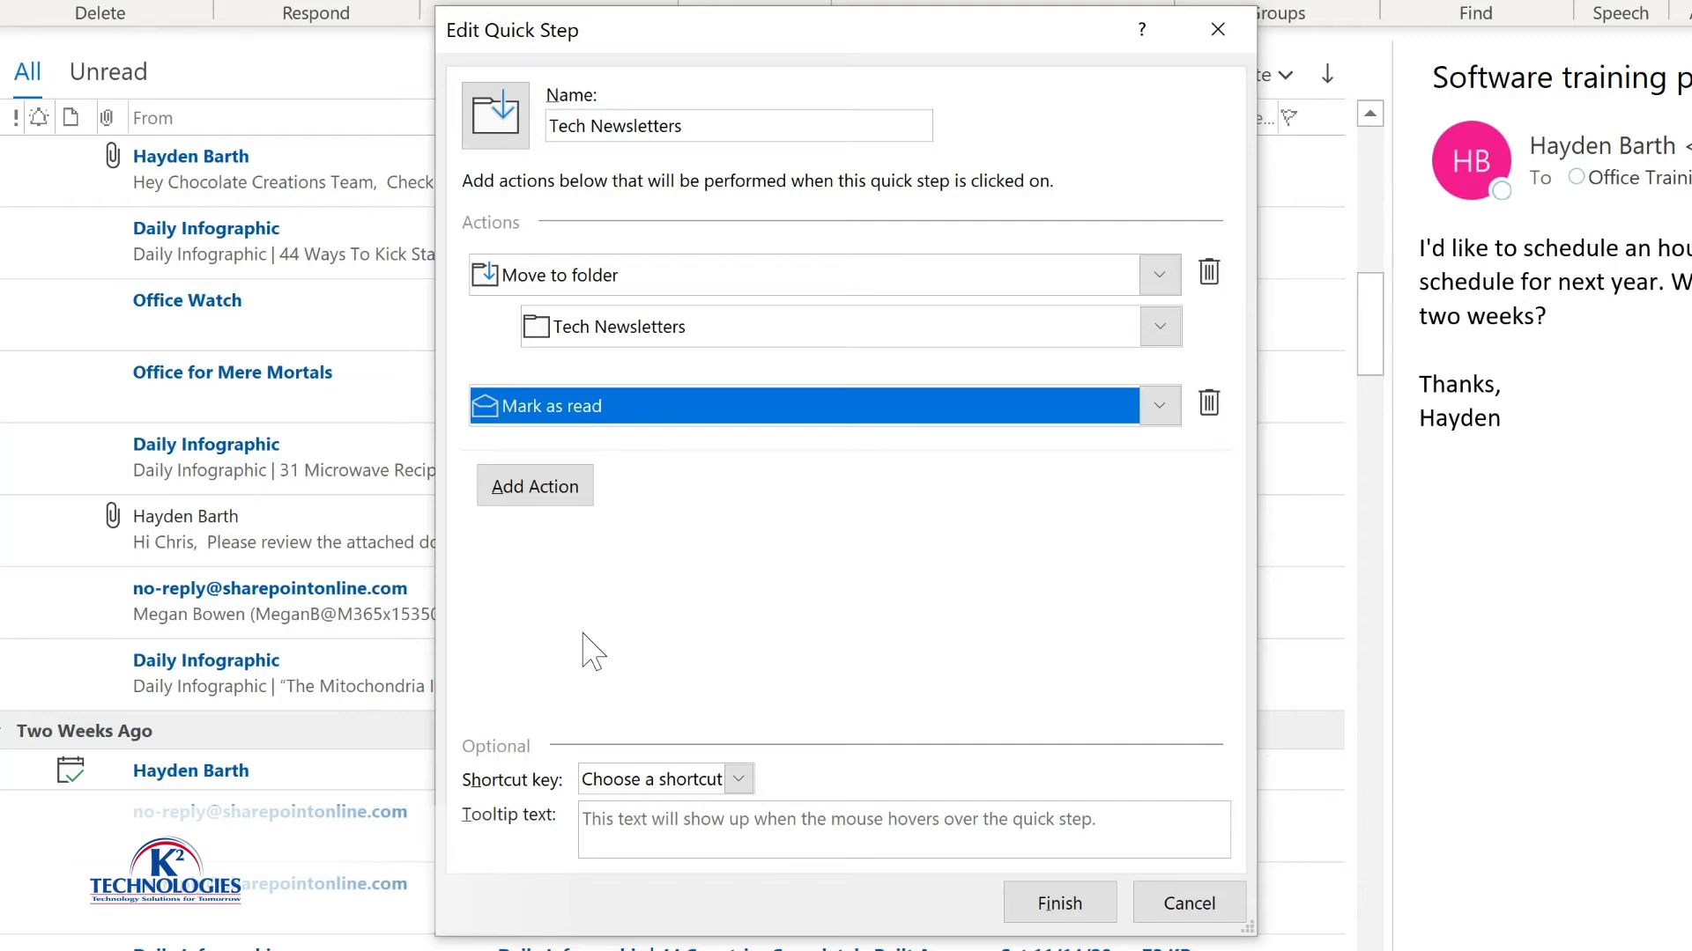
pyautogui.click(738, 780)
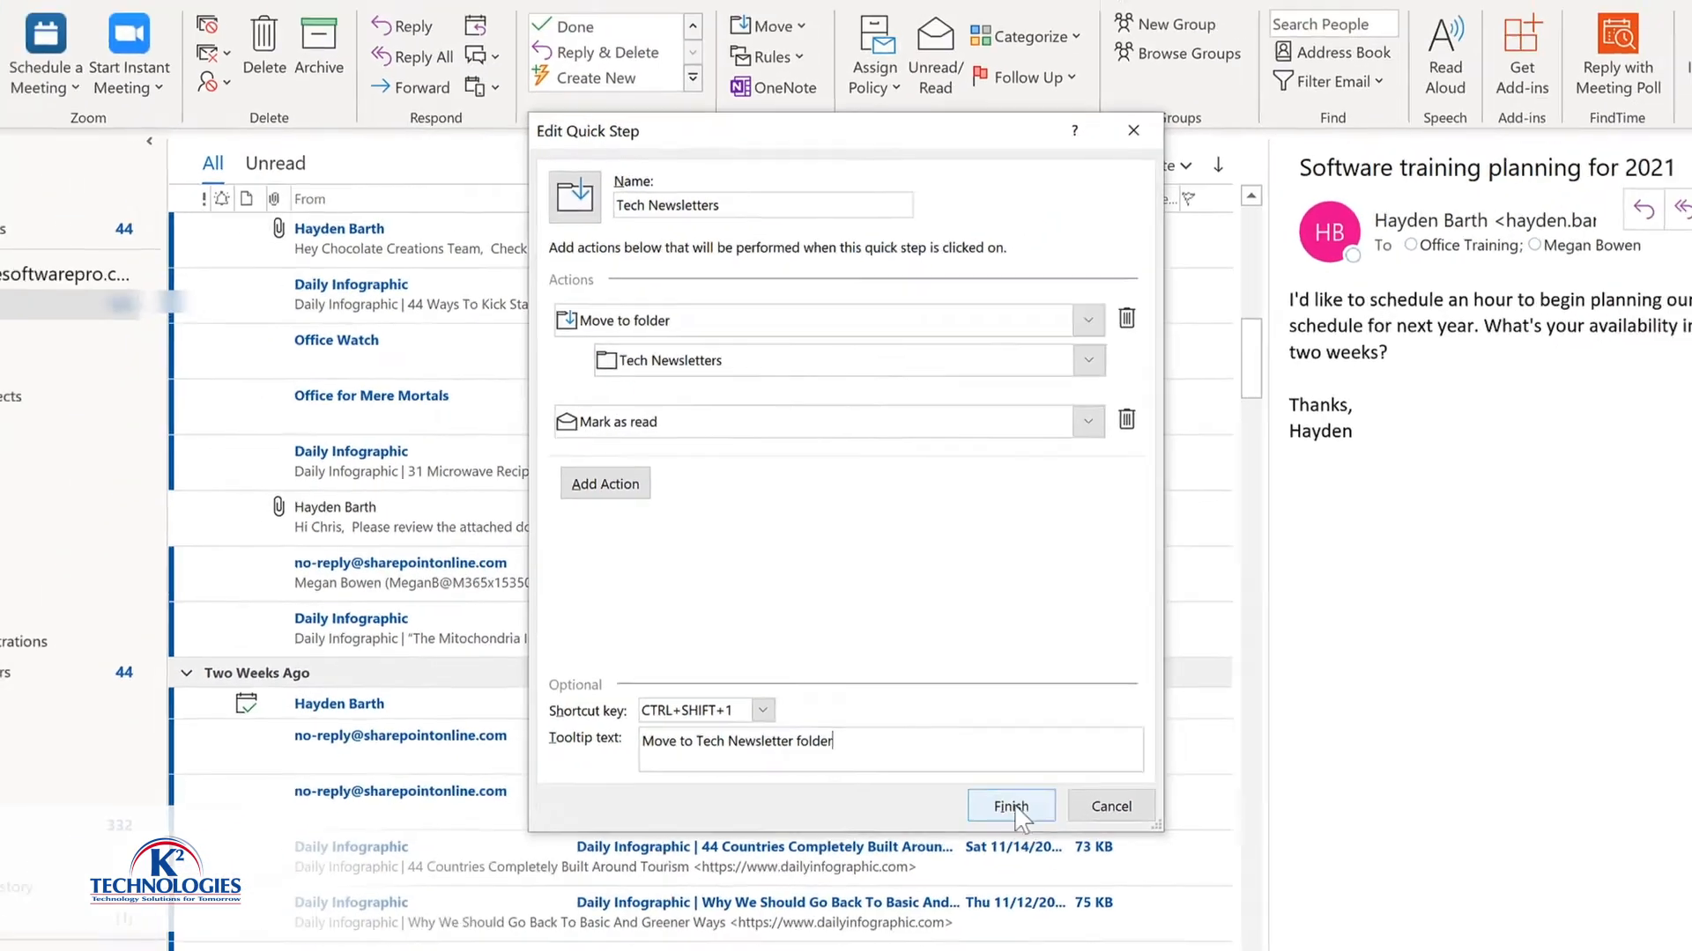
pyautogui.click(1013, 808)
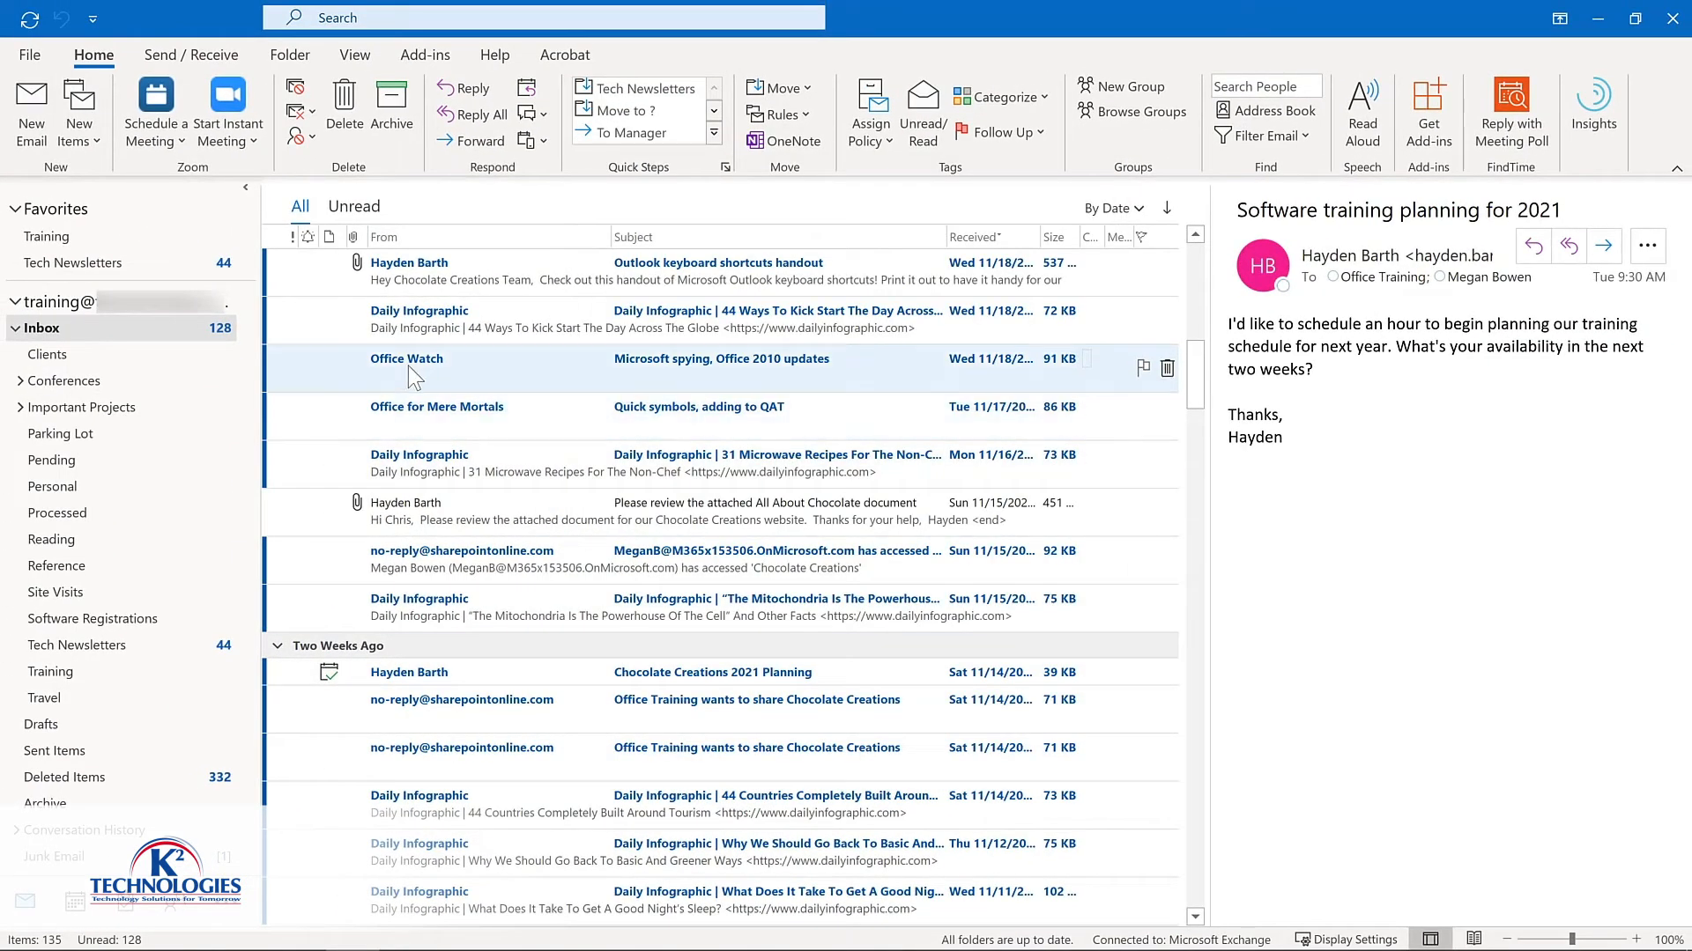
# Run the Tech Newsletters Quick Step on the Office Watch message and the Office for Mere Mortals message
pyautogui.click(409, 364)
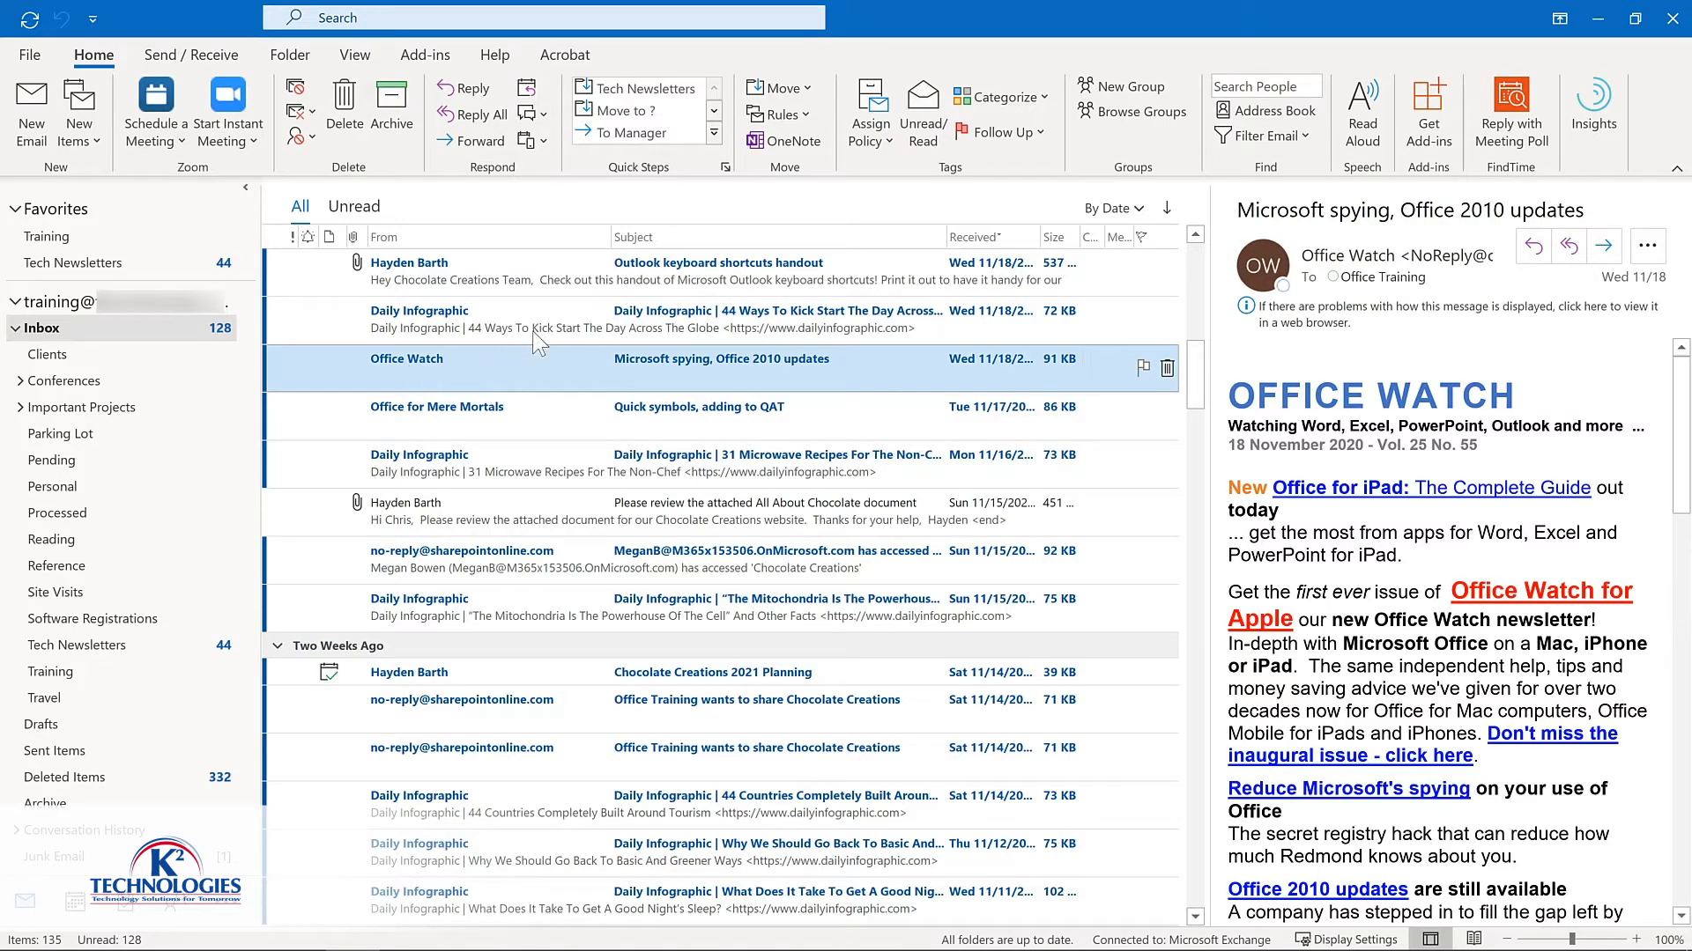
pyautogui.click(669, 88)
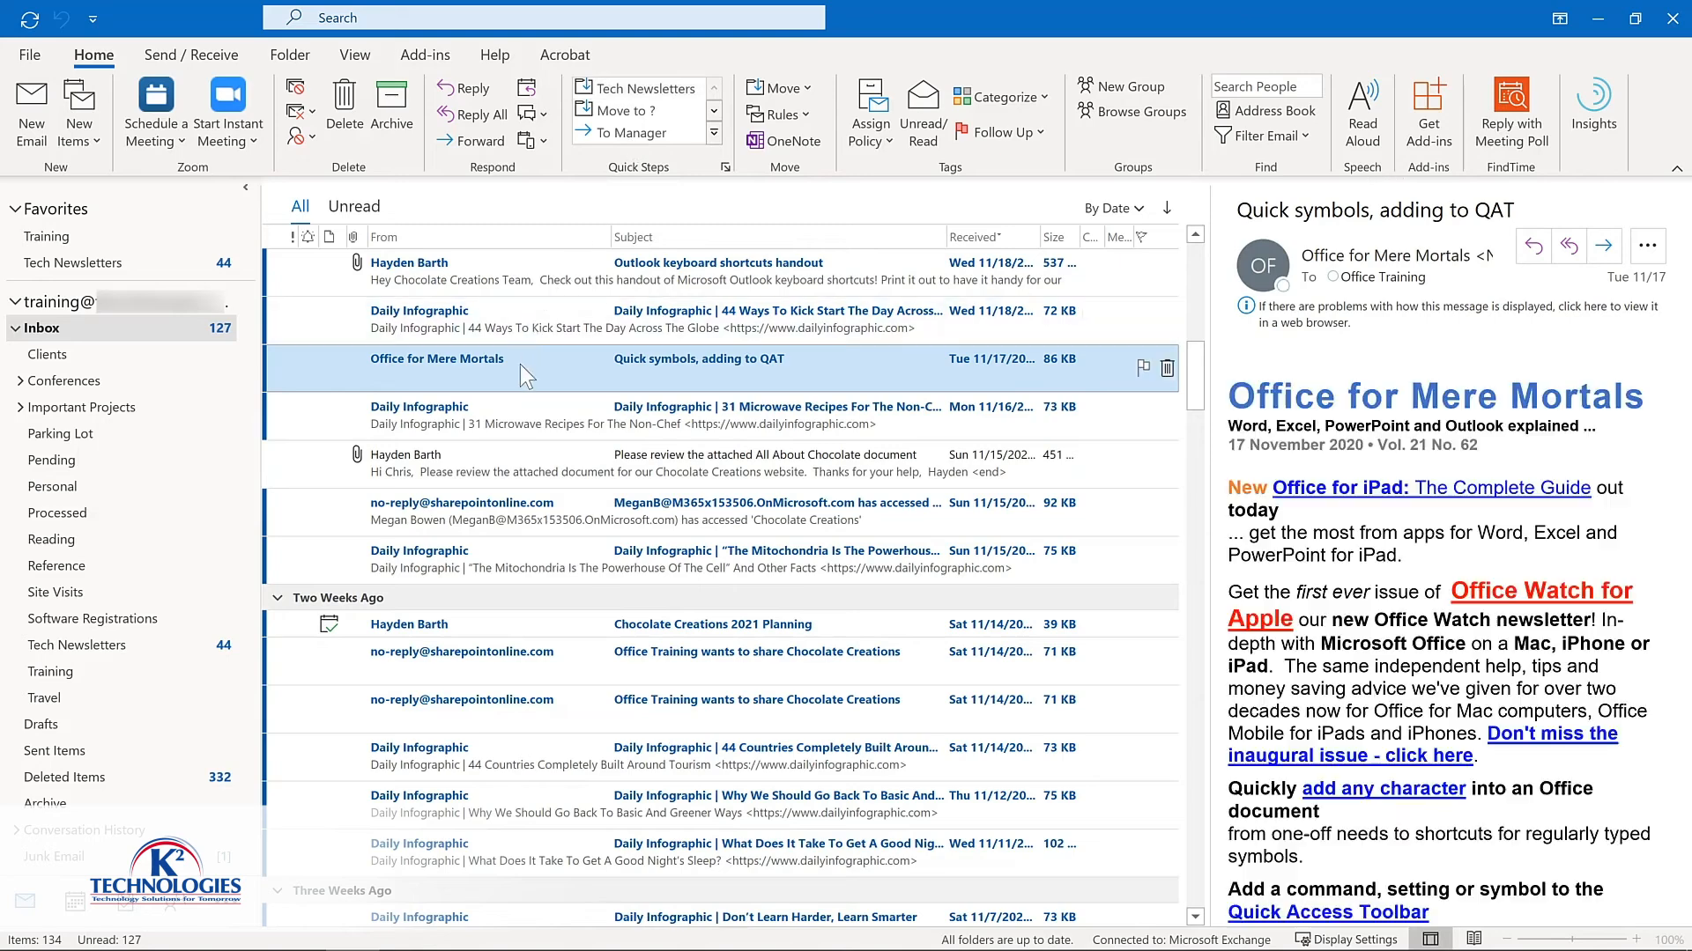
pyautogui.hotkey('ctrl', 'shift', '1')
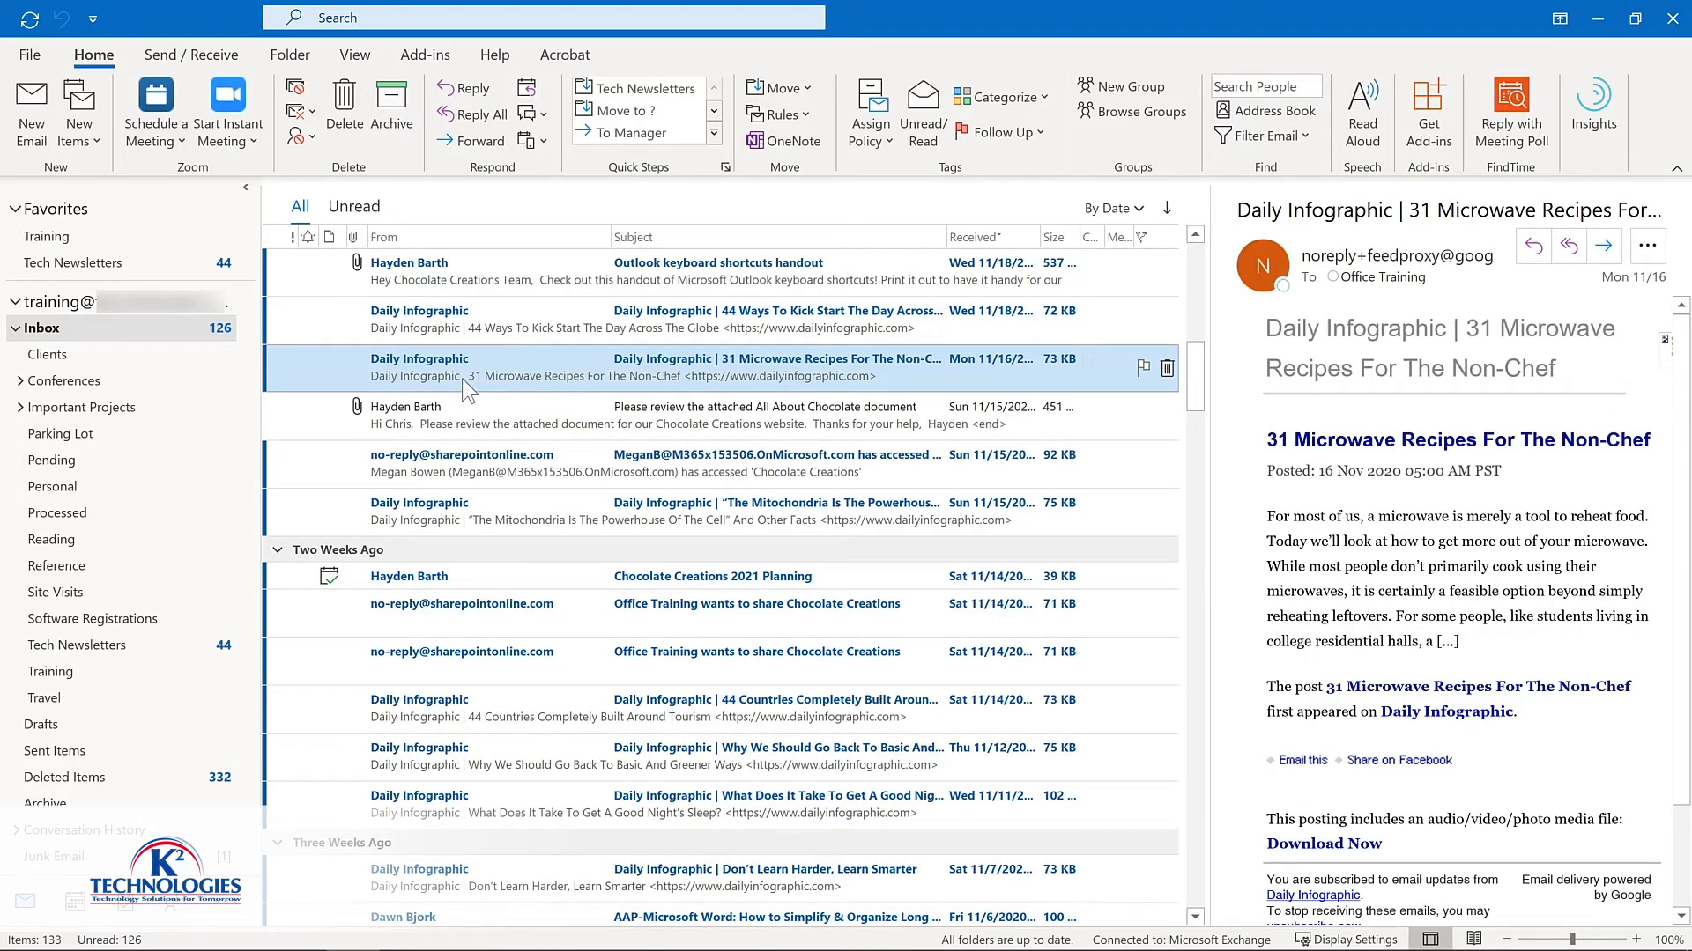
# View the Tech Newsletters folder and open the Quick Steps manager
pyautogui.click(143, 652)
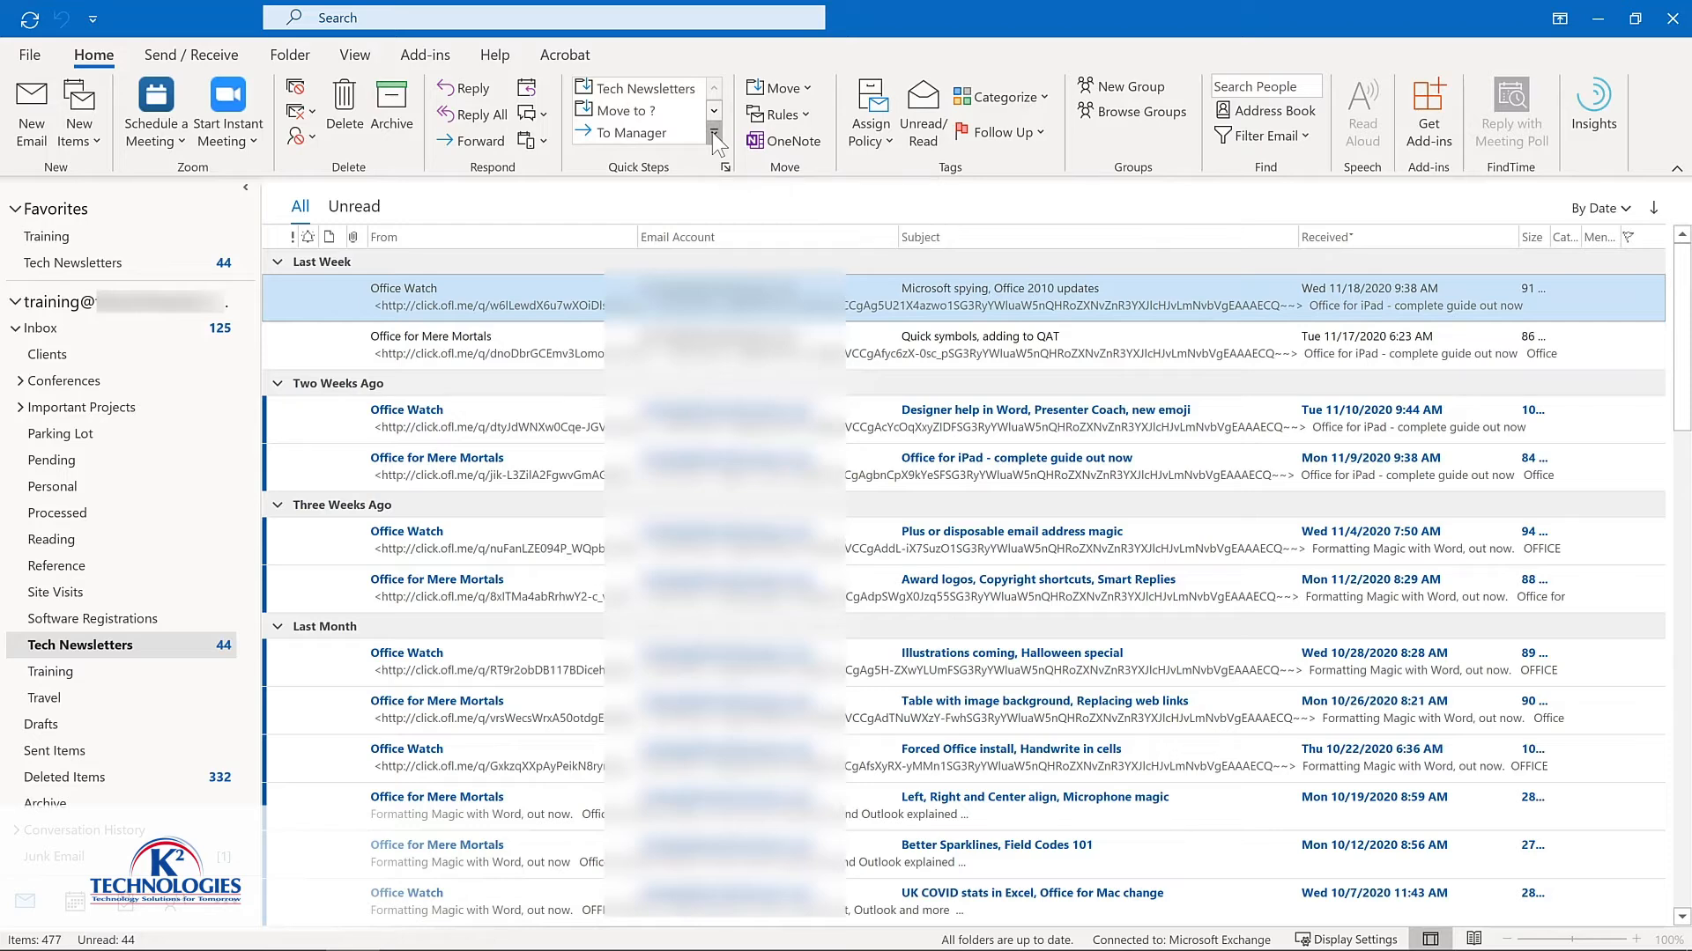
pyautogui.click(713, 133)
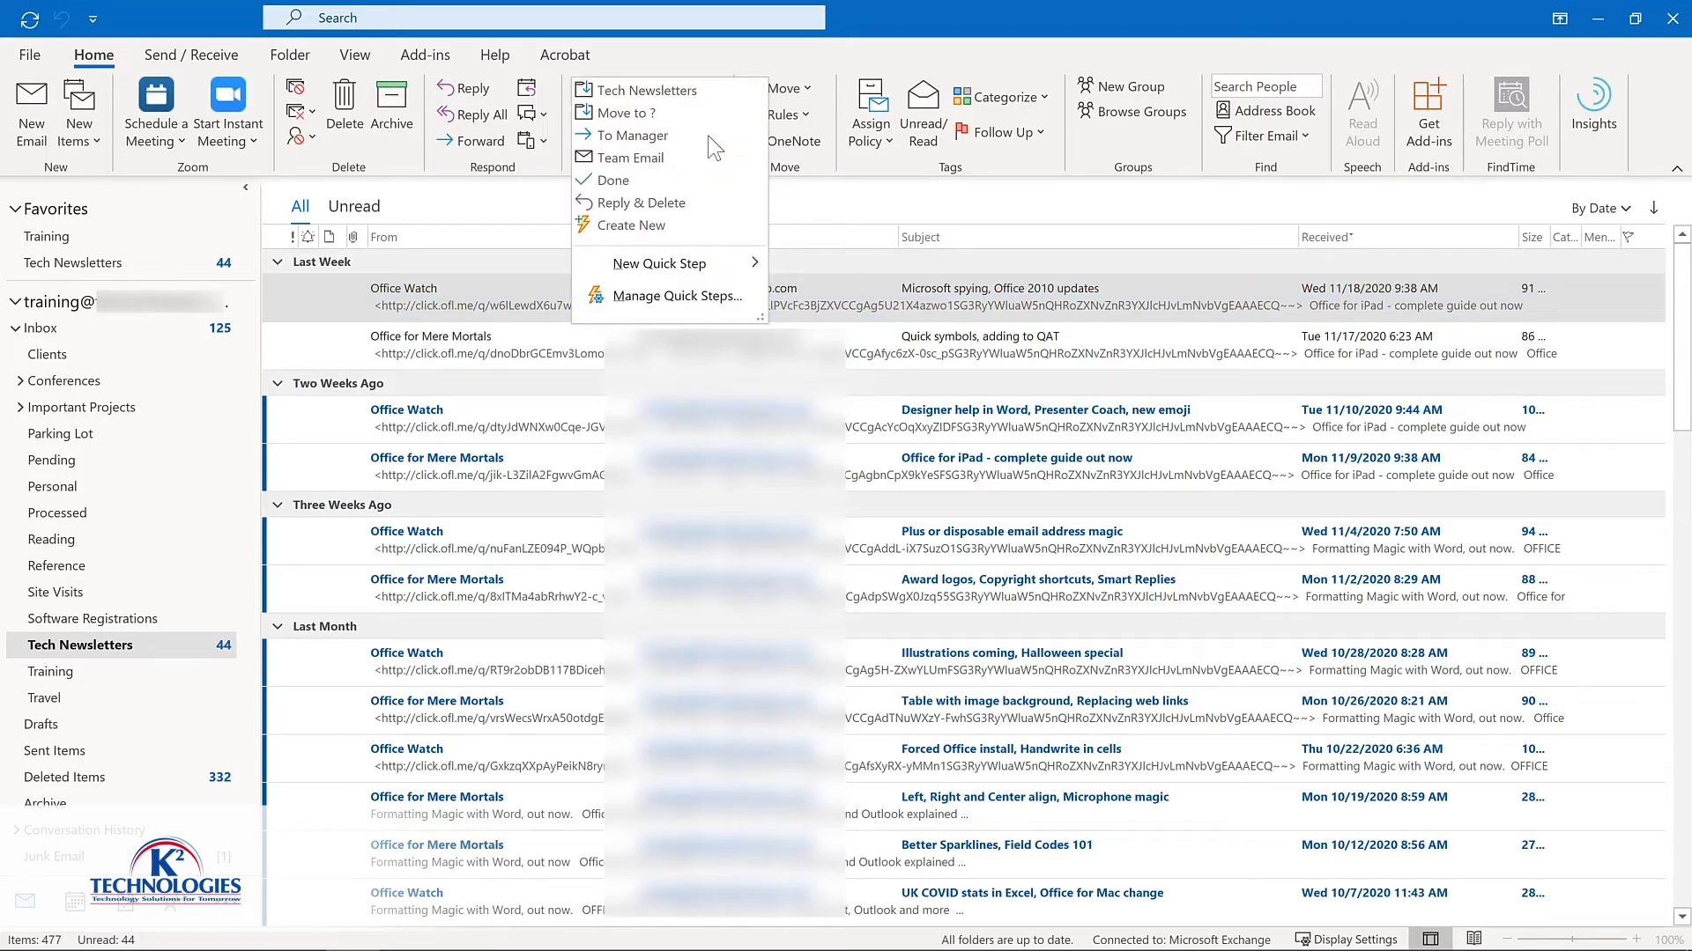
pyautogui.click(649, 296)
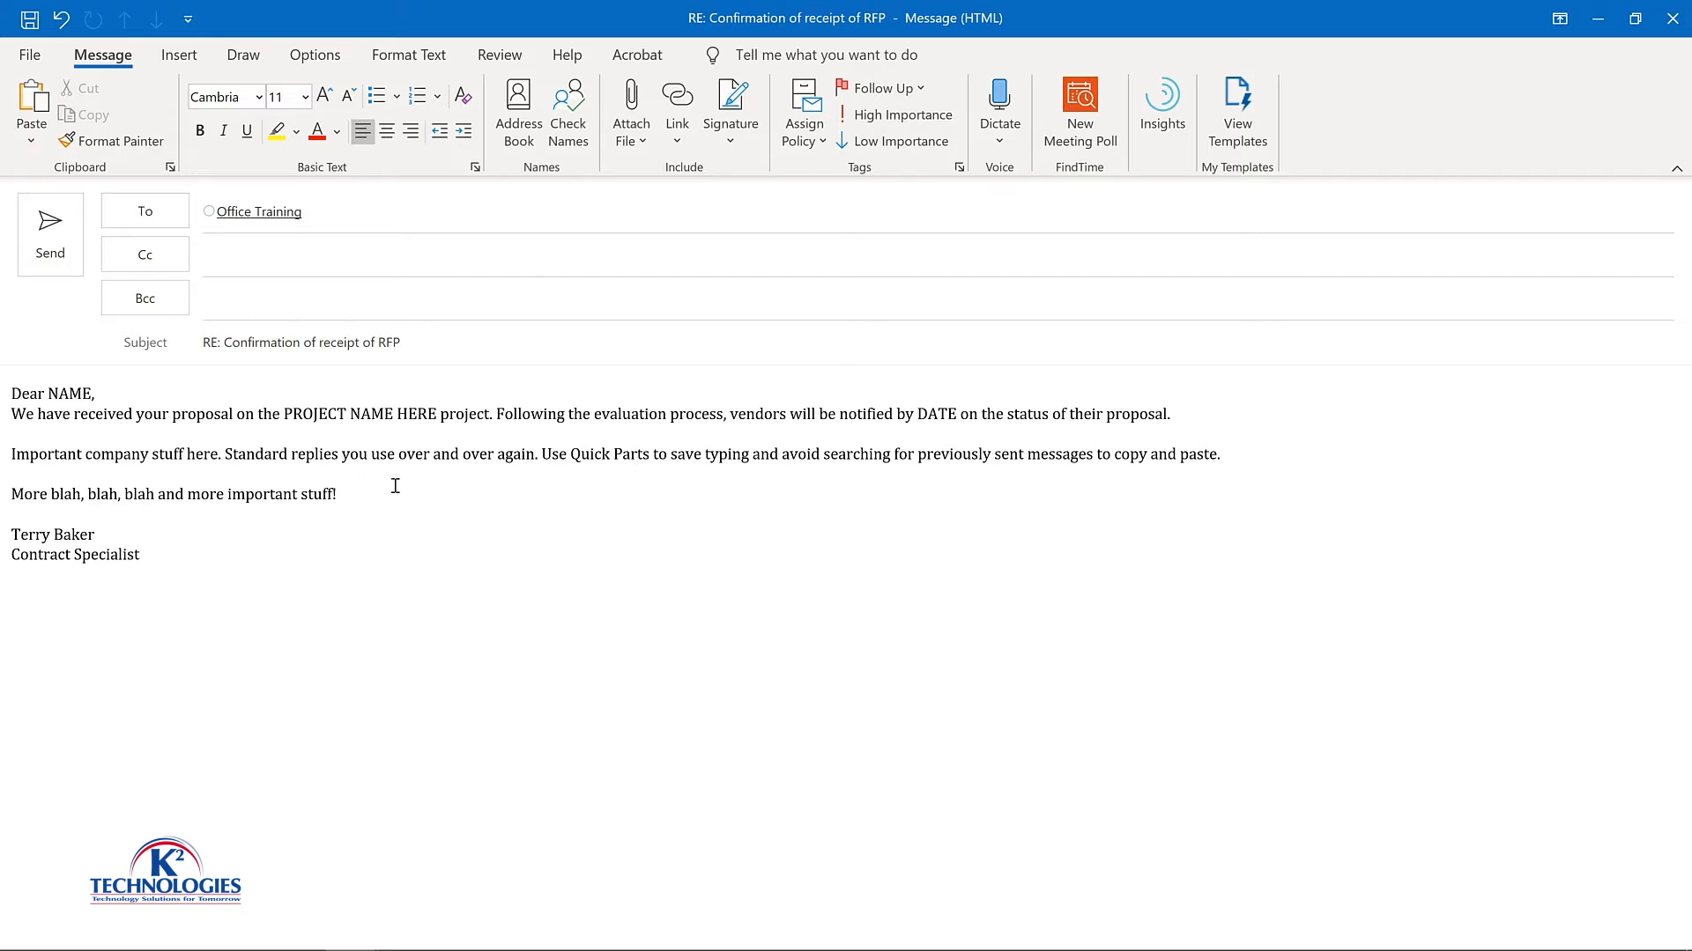
# Start saving the entire reply text to the Quick Part gallery under the name "Proposal response"
pyautogui.hotkey('ctrl', 'a')
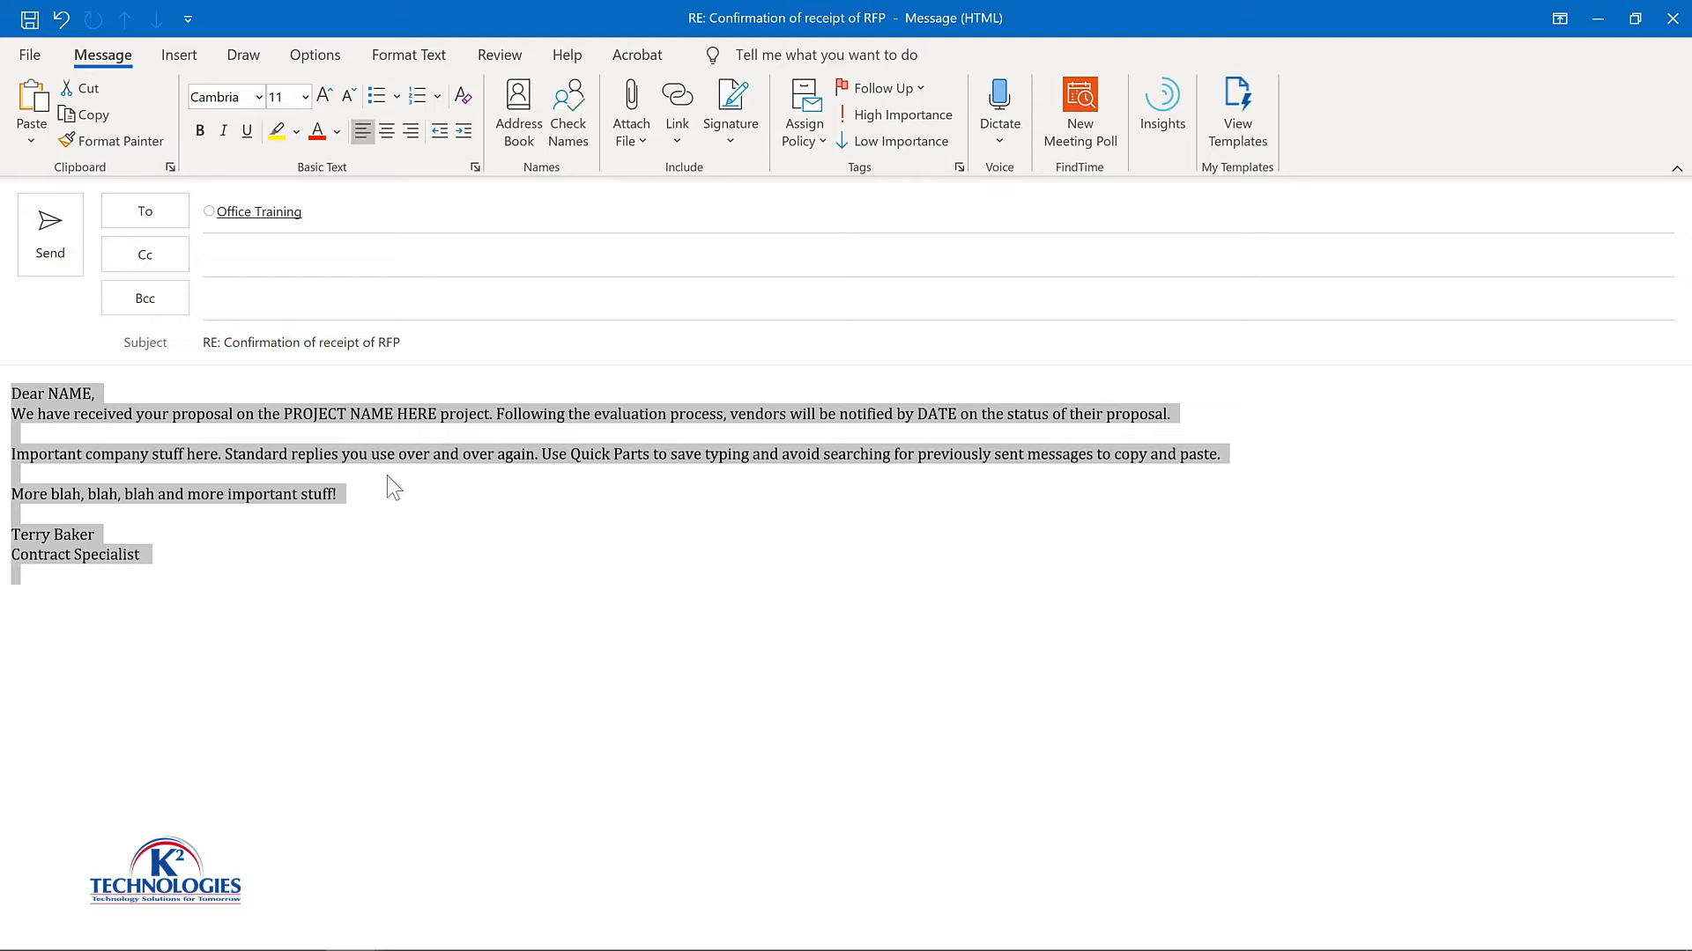
pyautogui.click(163, 56)
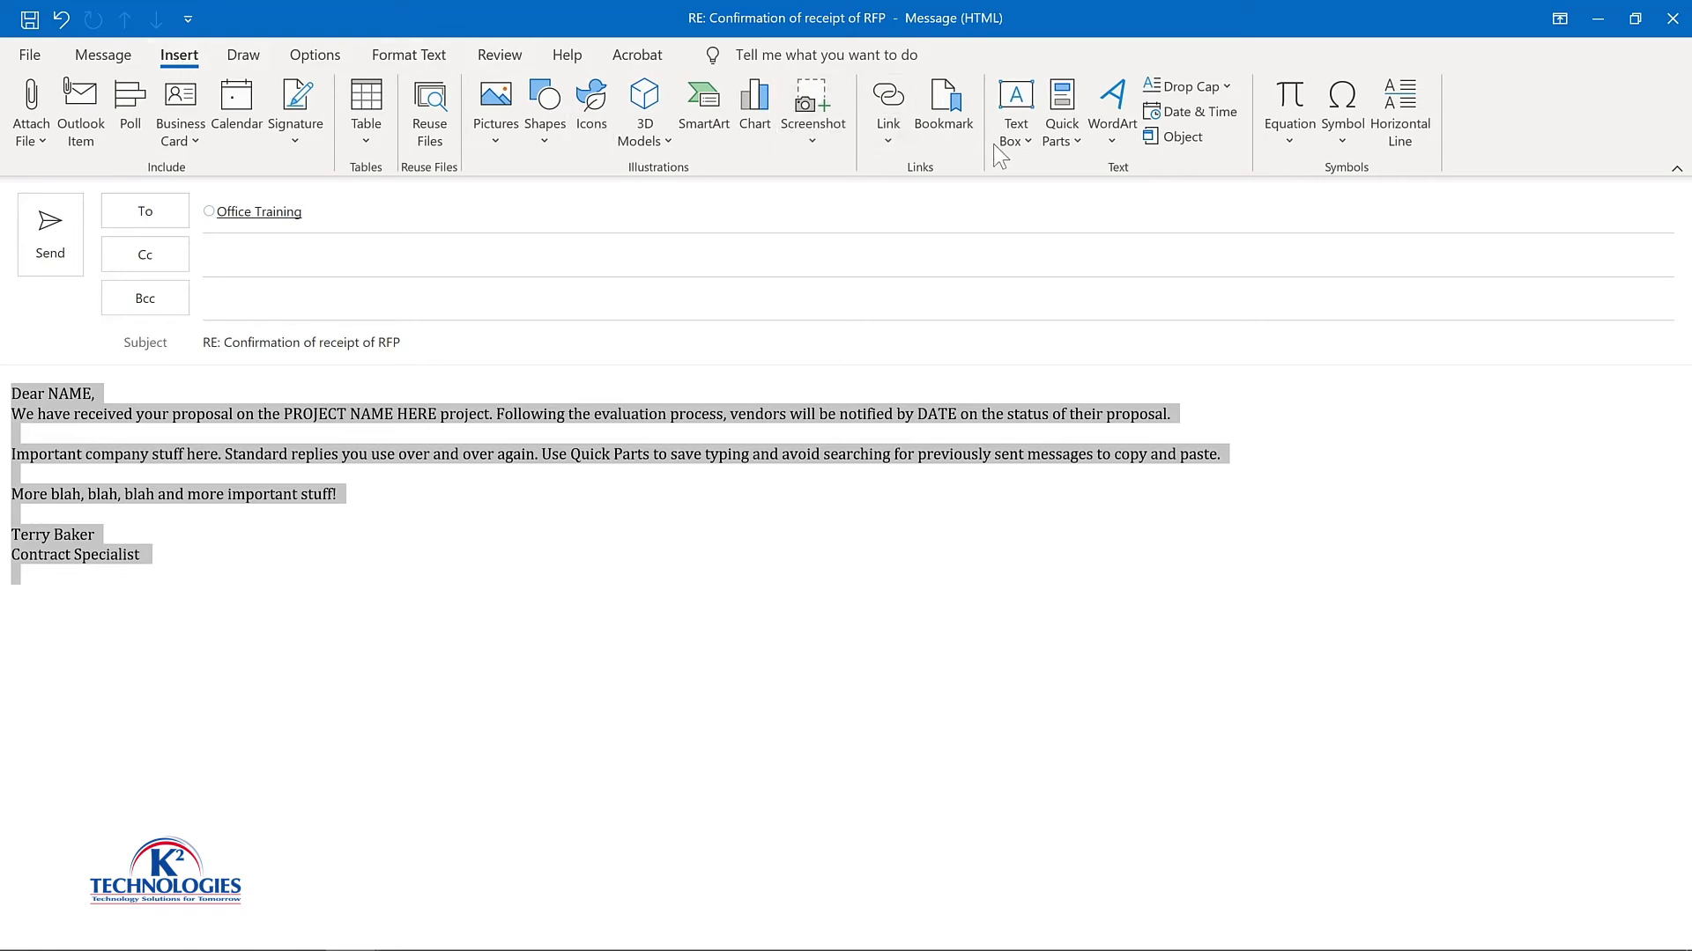
pyautogui.click(1077, 145)
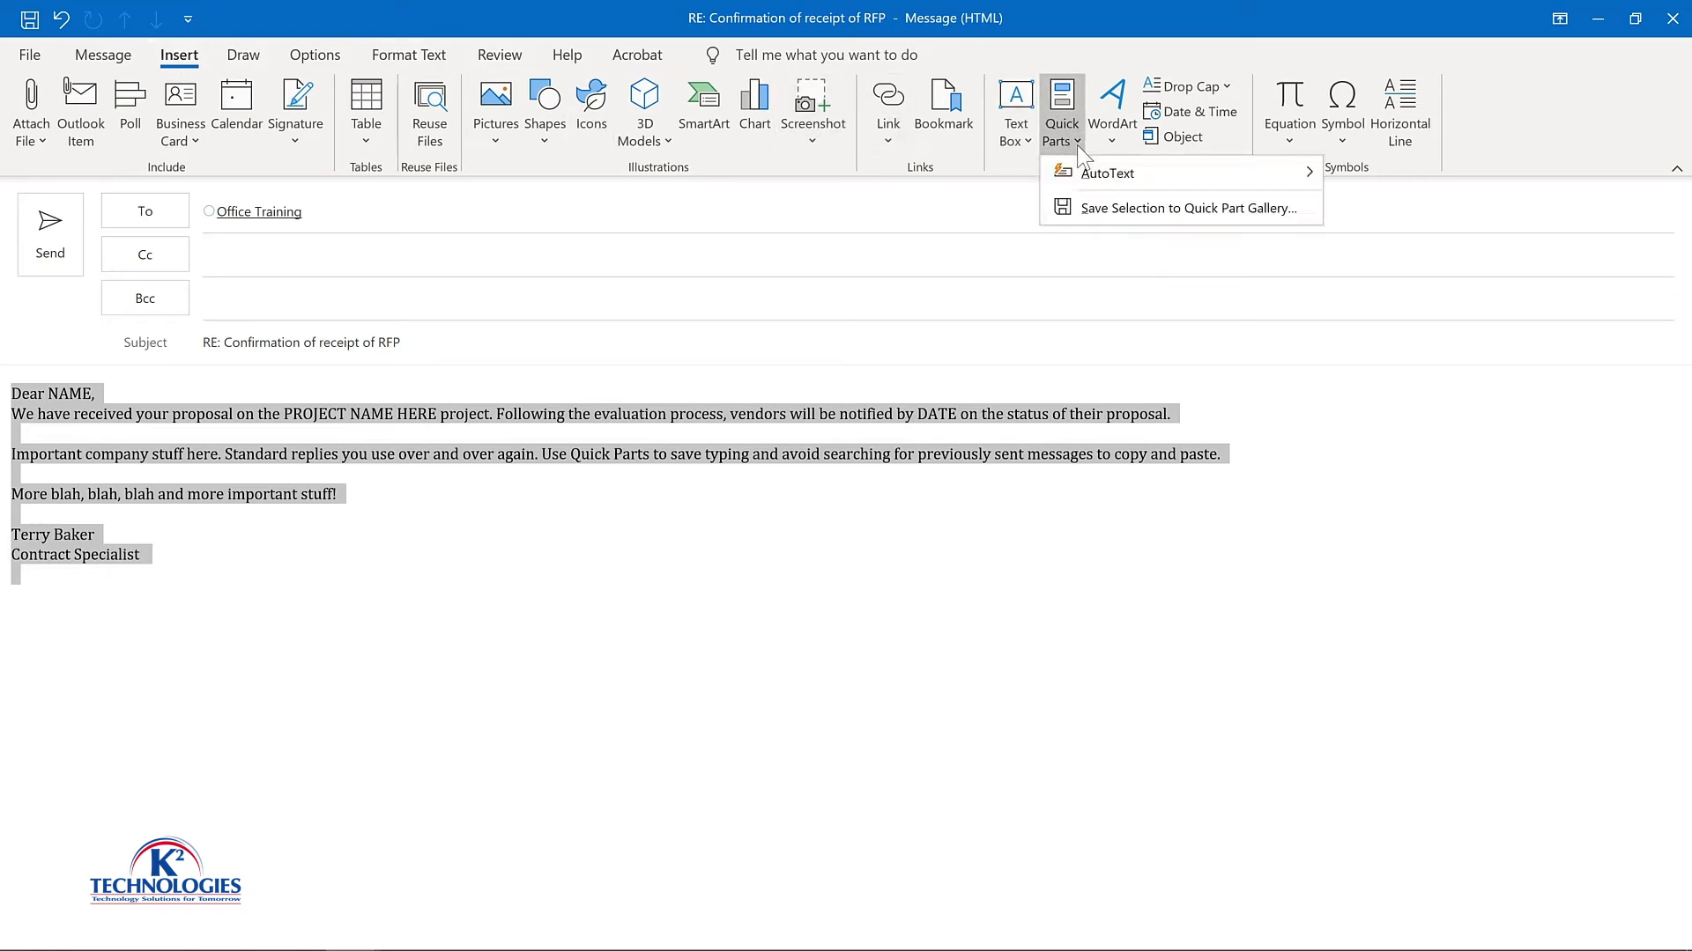
pyautogui.click(1105, 209)
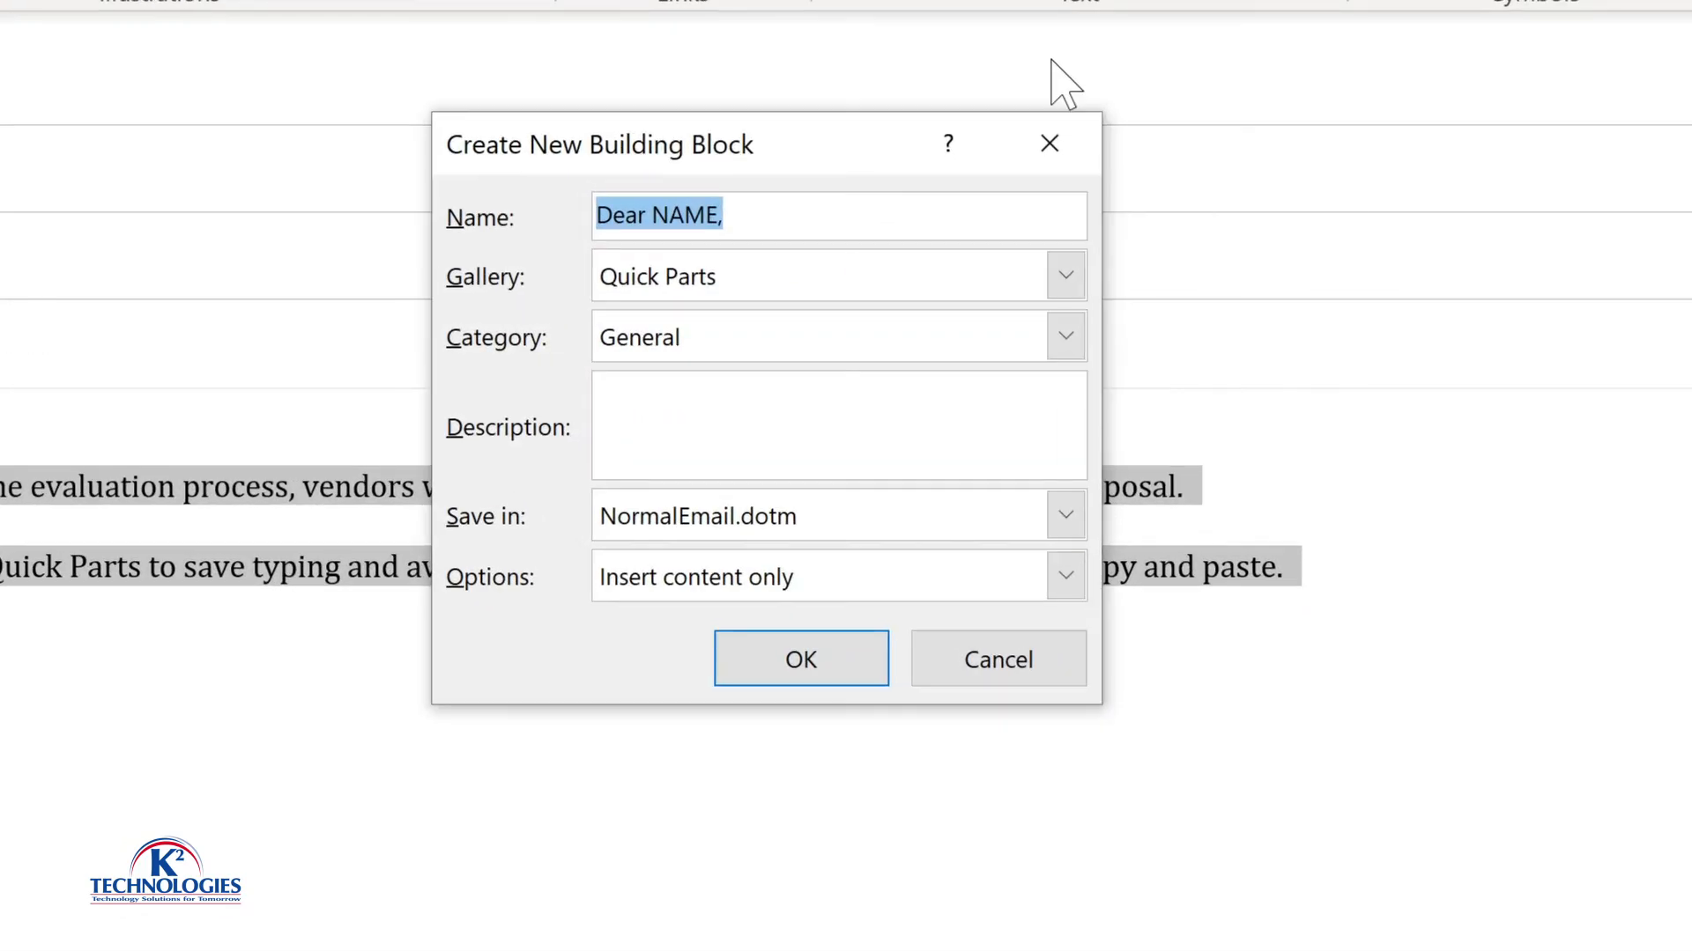
pyautogui.write('Proposal response')
# Create a new category named "Proposals" for the Quick Part
pyautogui.click(1066, 336)
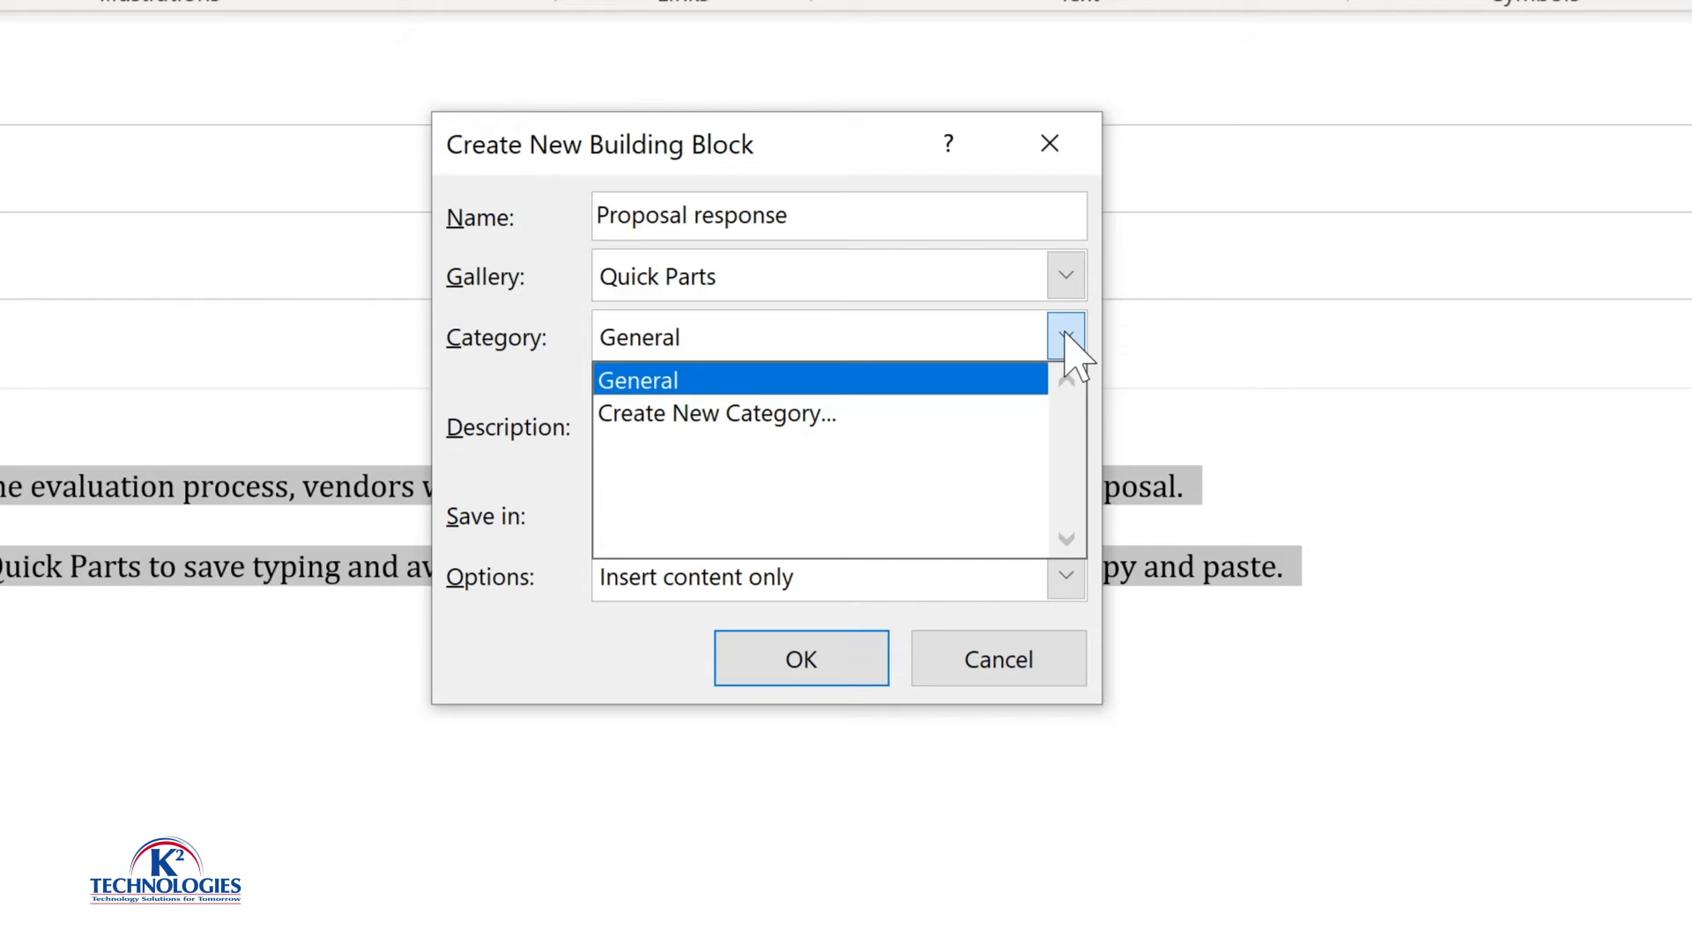
pyautogui.click(716, 413)
pyautogui.write('Pro')
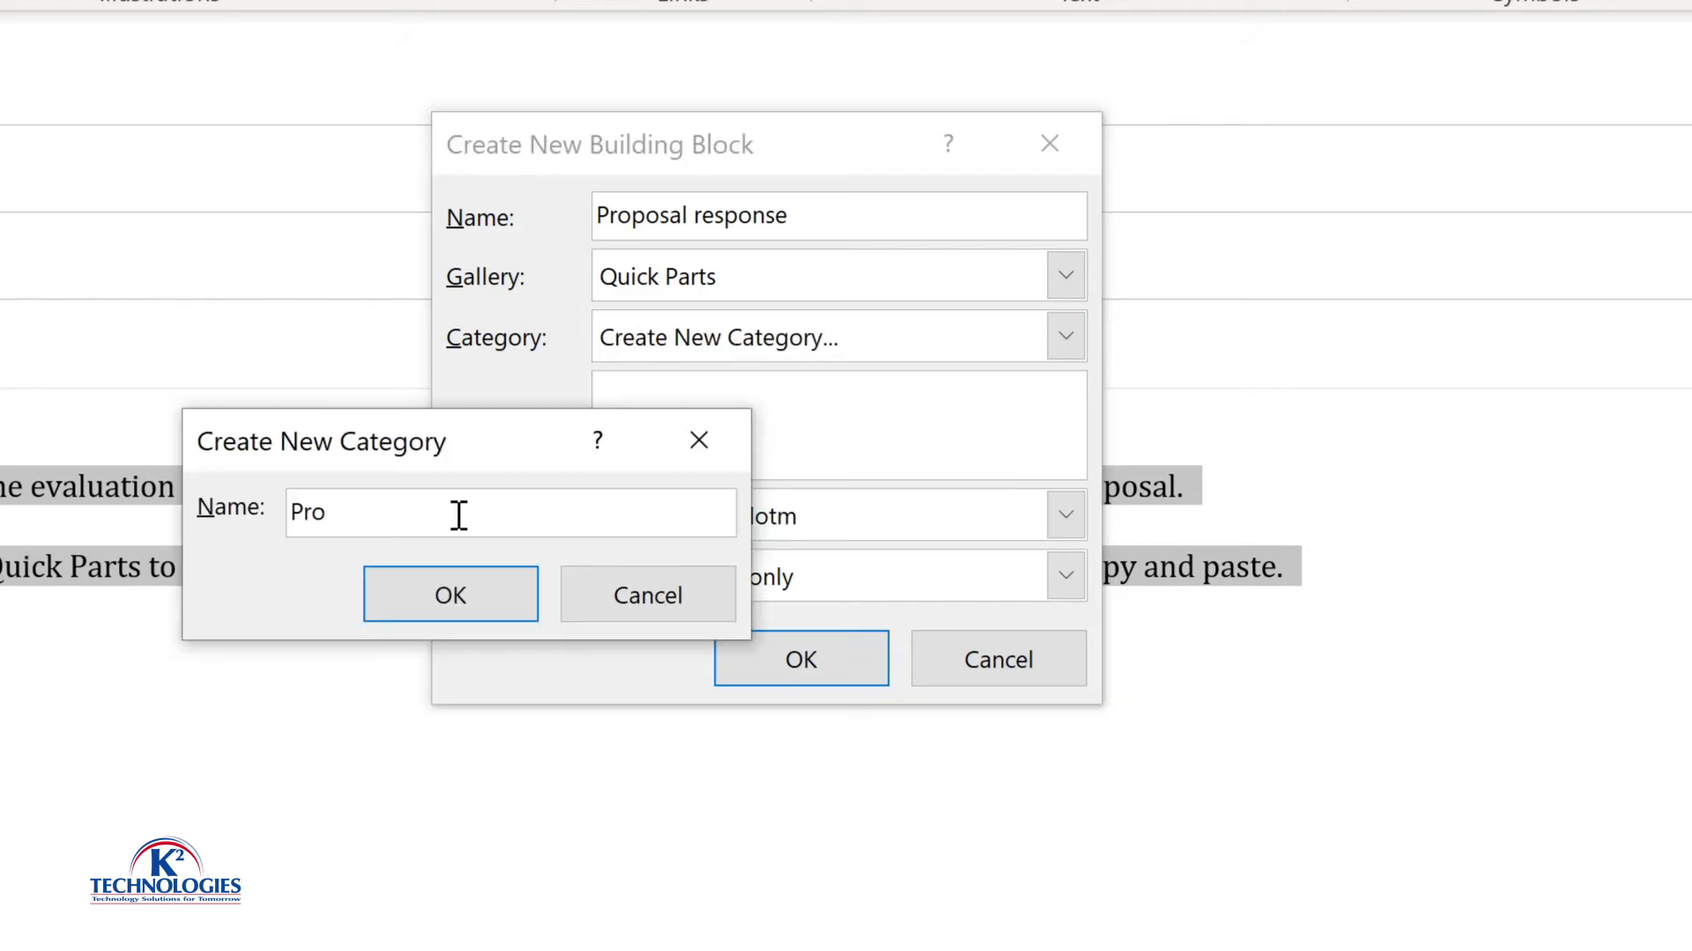
pyautogui.write('posals')
pyautogui.press('Return')
# Describe the Quick Part as "Response to project proposals", keep Insert content only, and save the building block
pyautogui.click(664, 392)
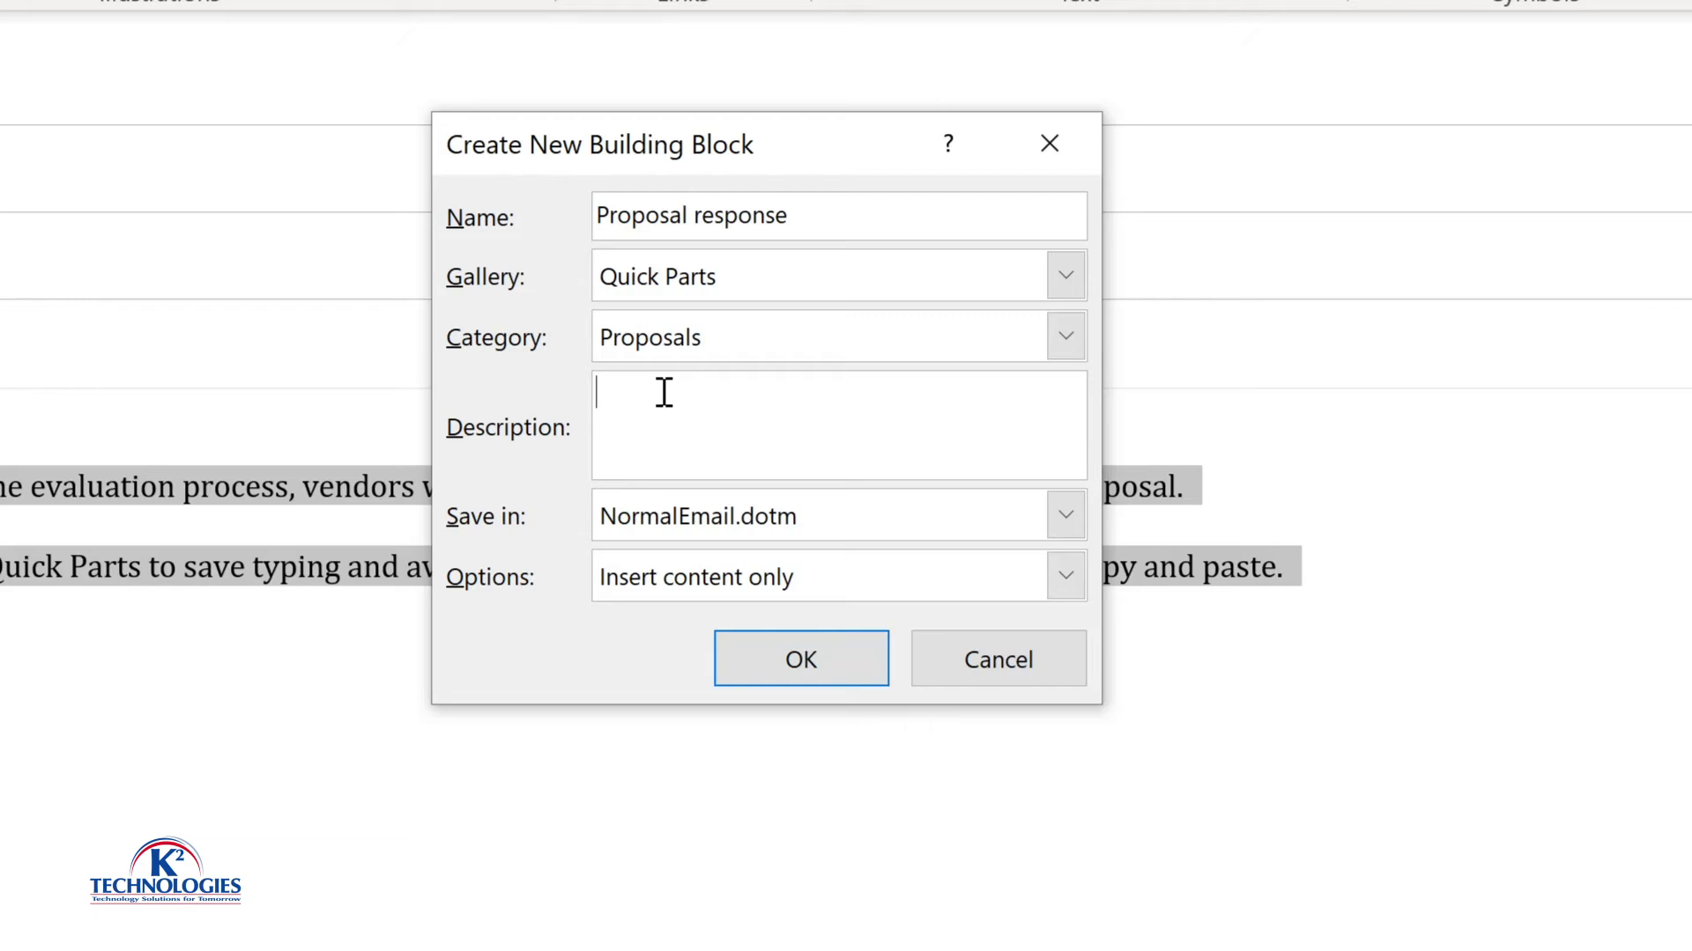
pyautogui.write('Response to project proposals')
pyautogui.click(1066, 578)
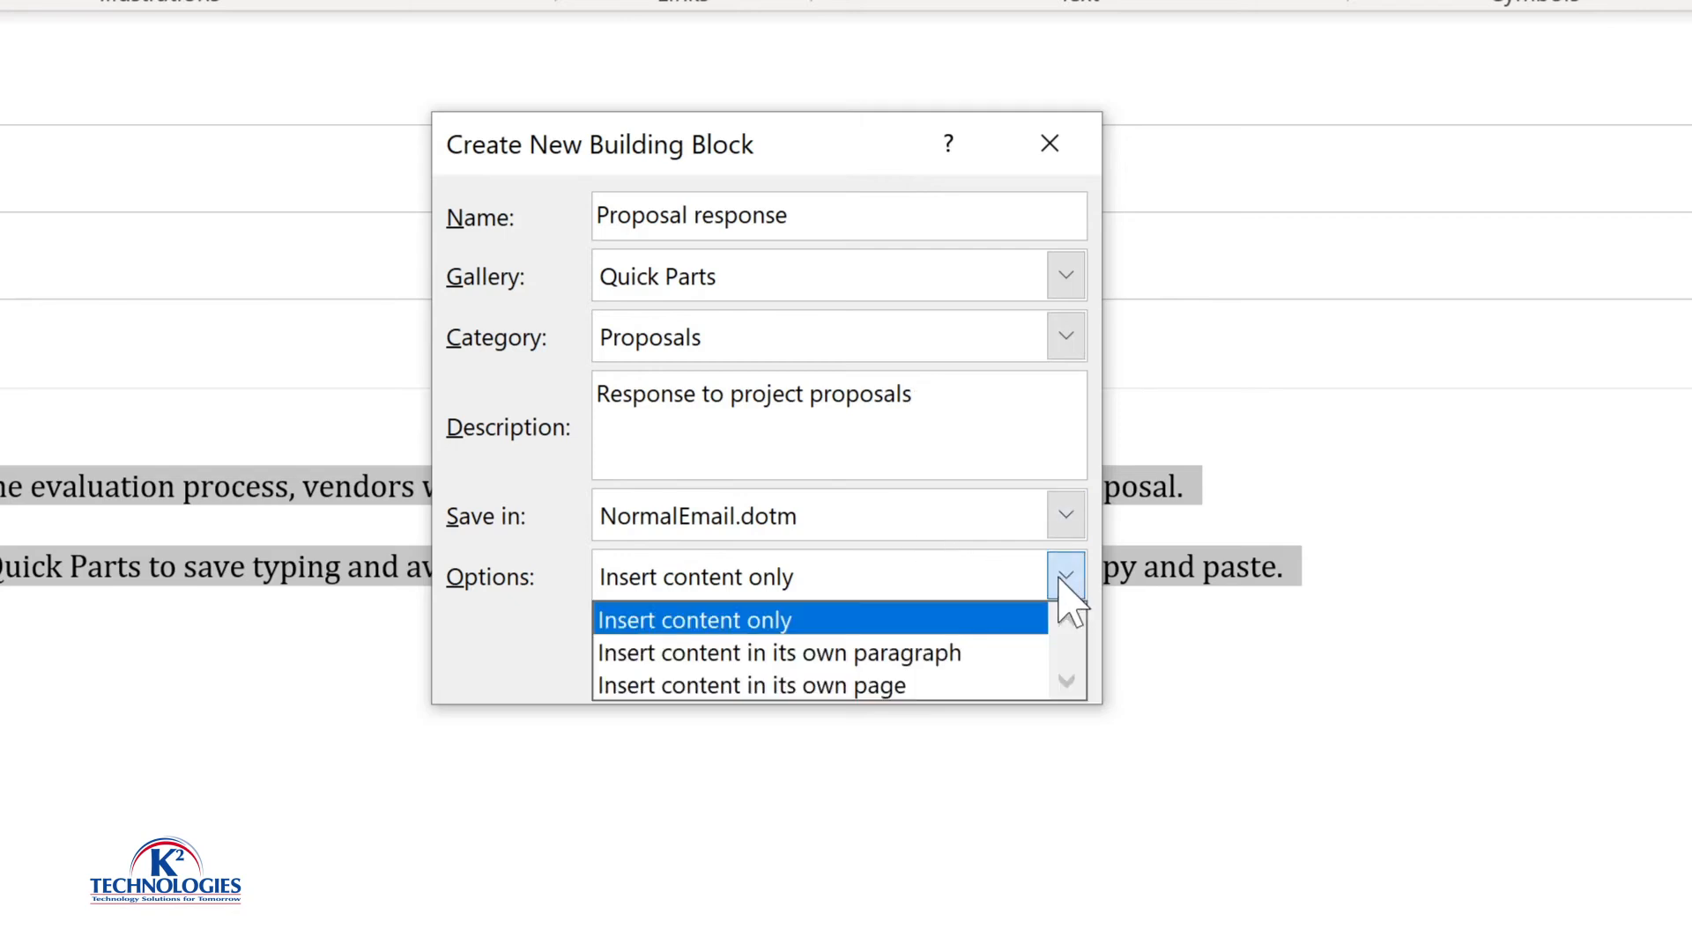
pyautogui.click(1063, 580)
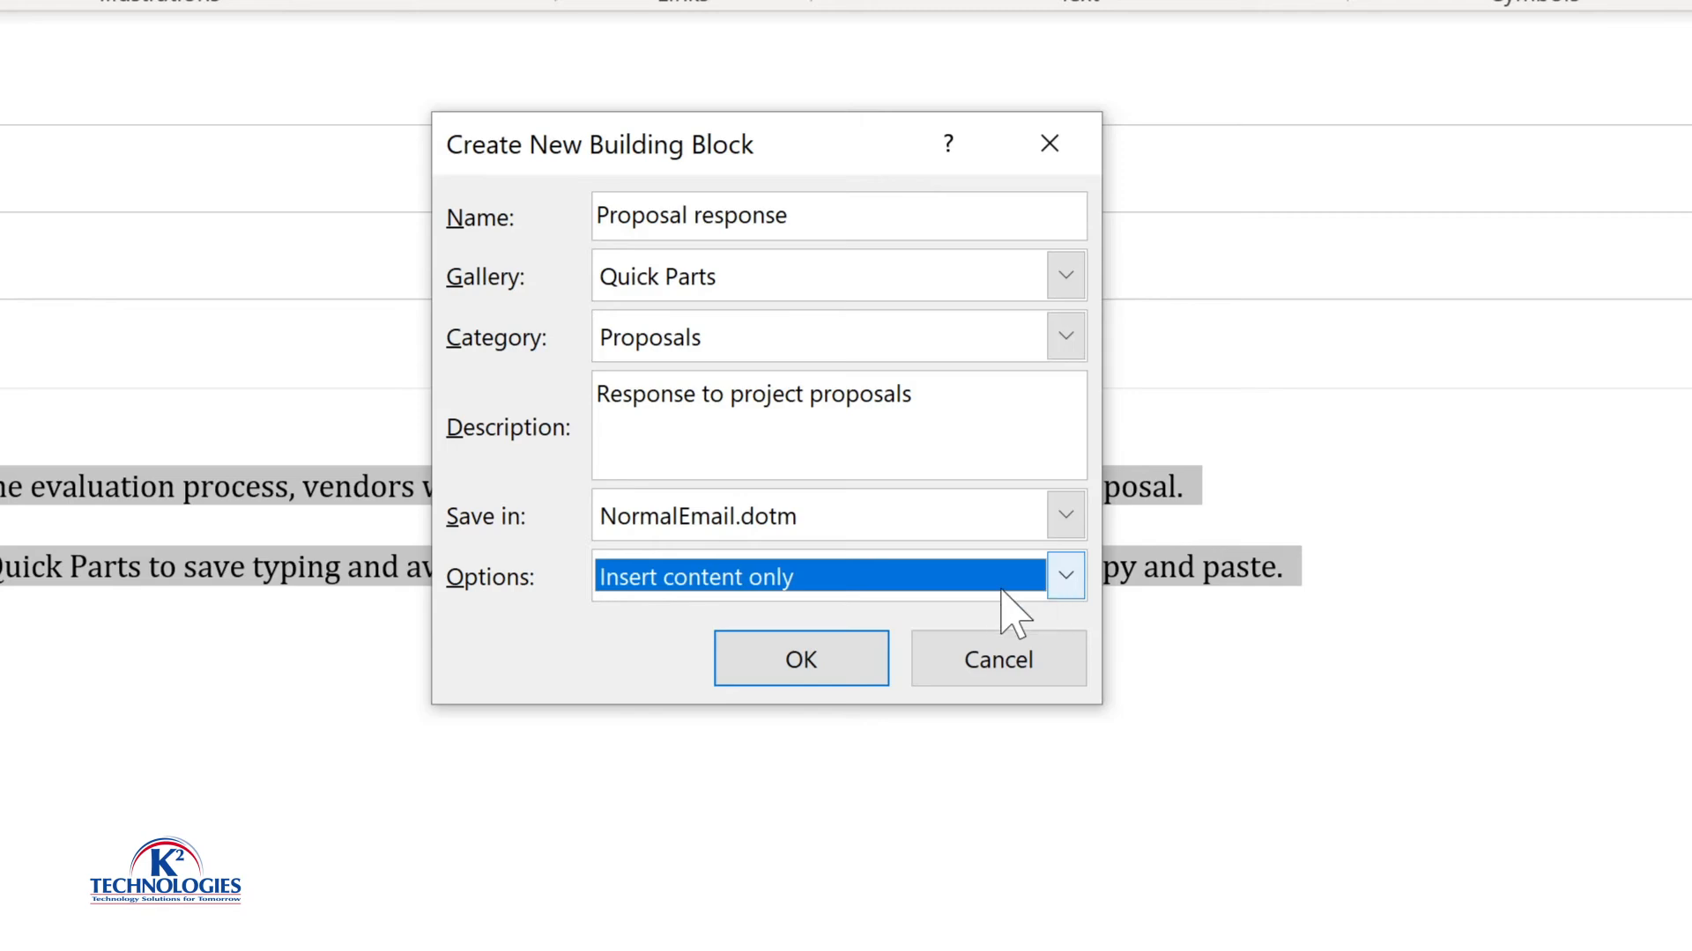
pyautogui.click(800, 662)
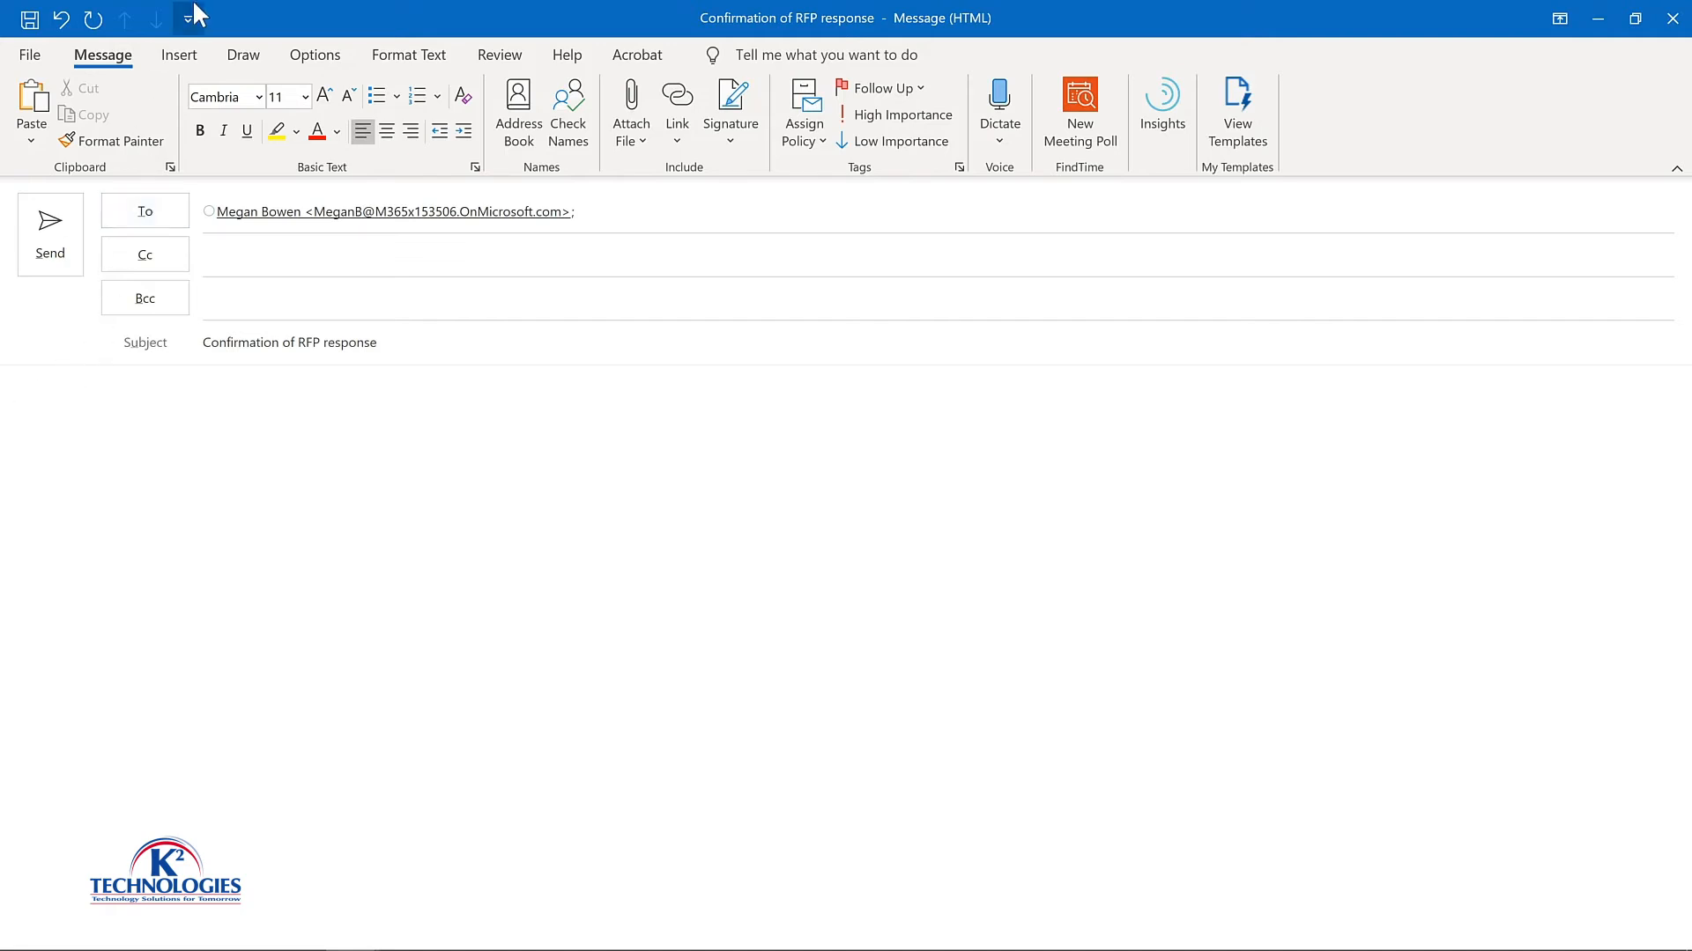
# Insert the Proposal response Quick Part into the body of the Confirmation of RFP response message
pyautogui.click(185, 60)
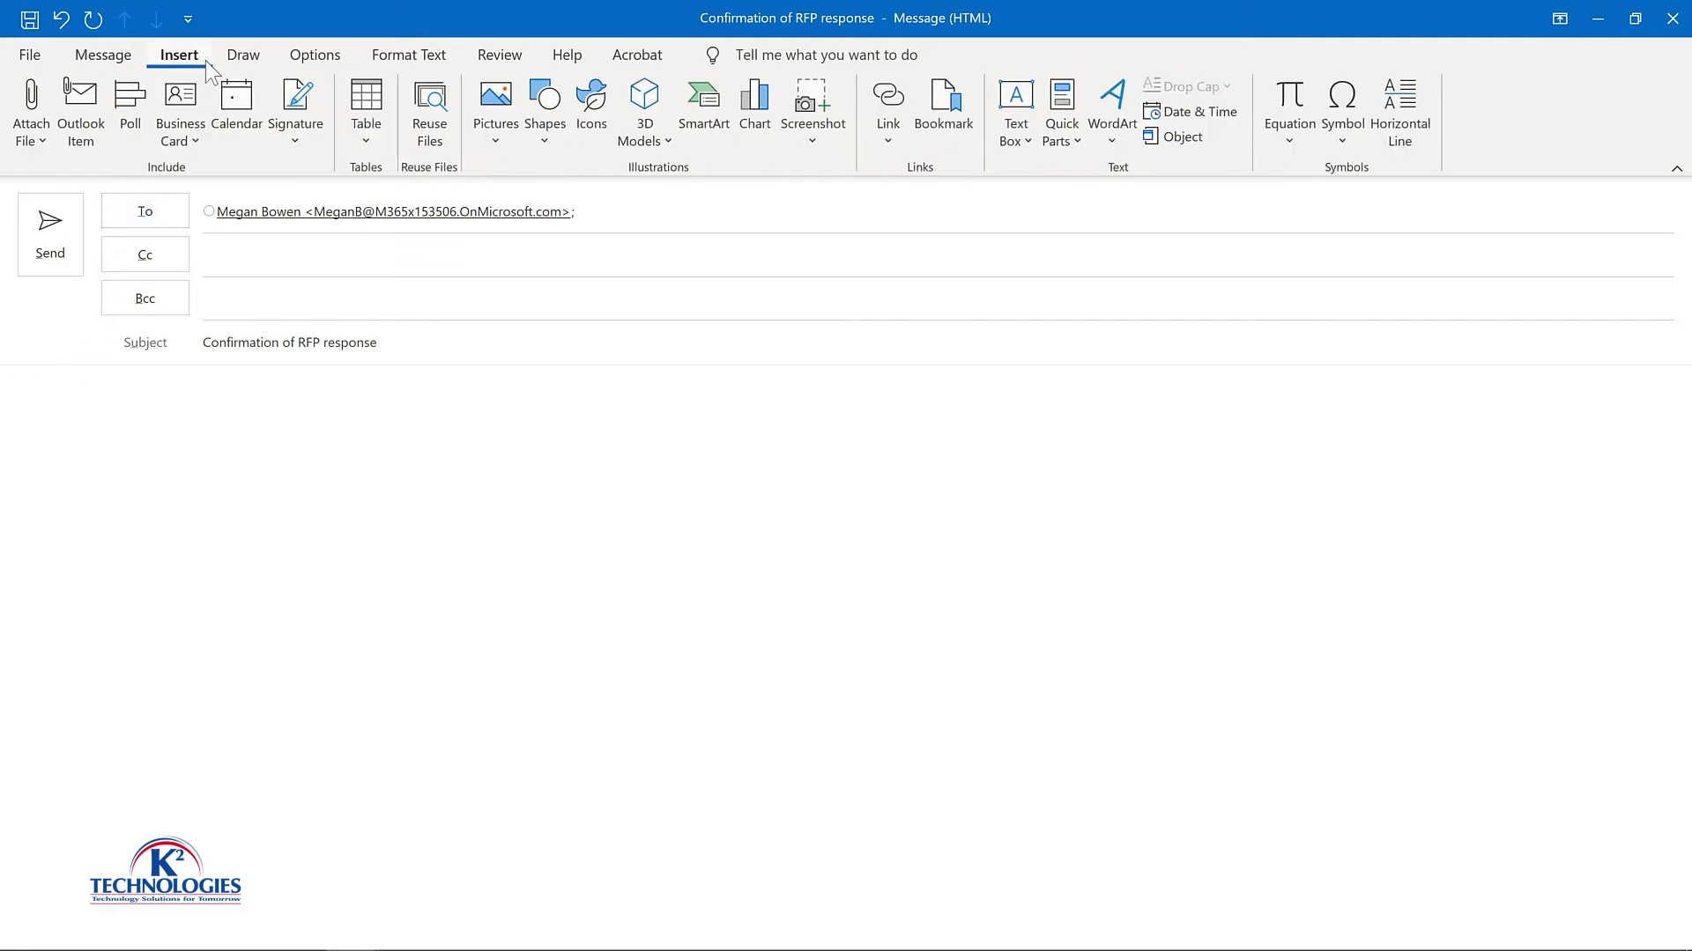
pyautogui.click(1060, 132)
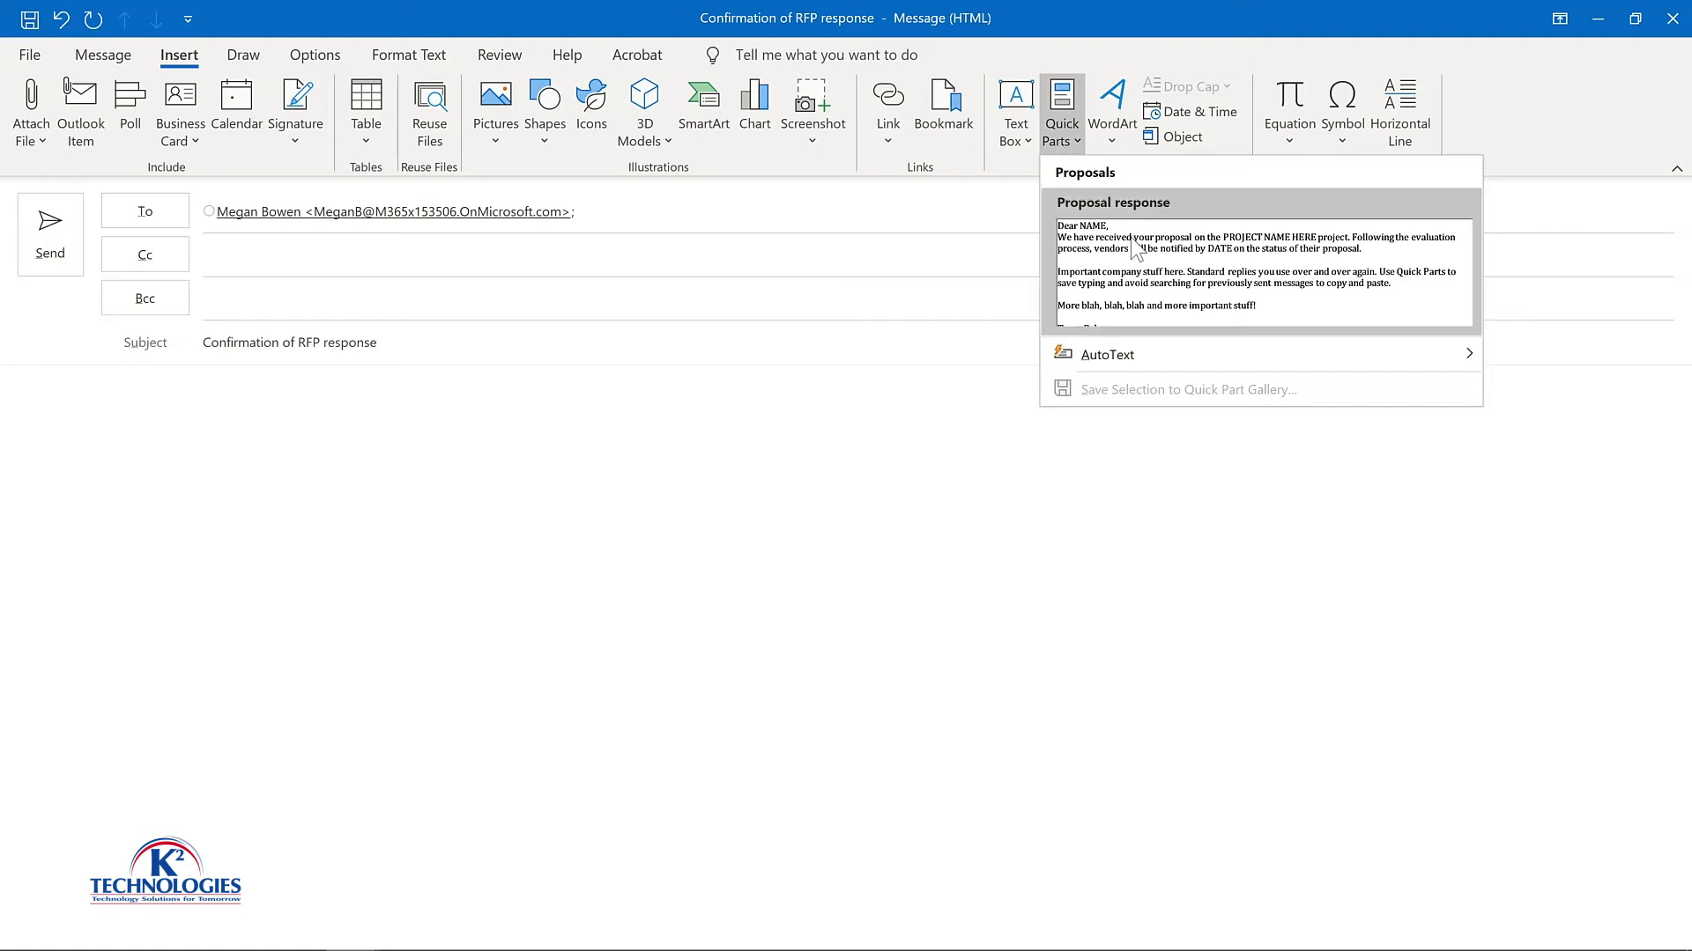
pyautogui.click(1136, 260)
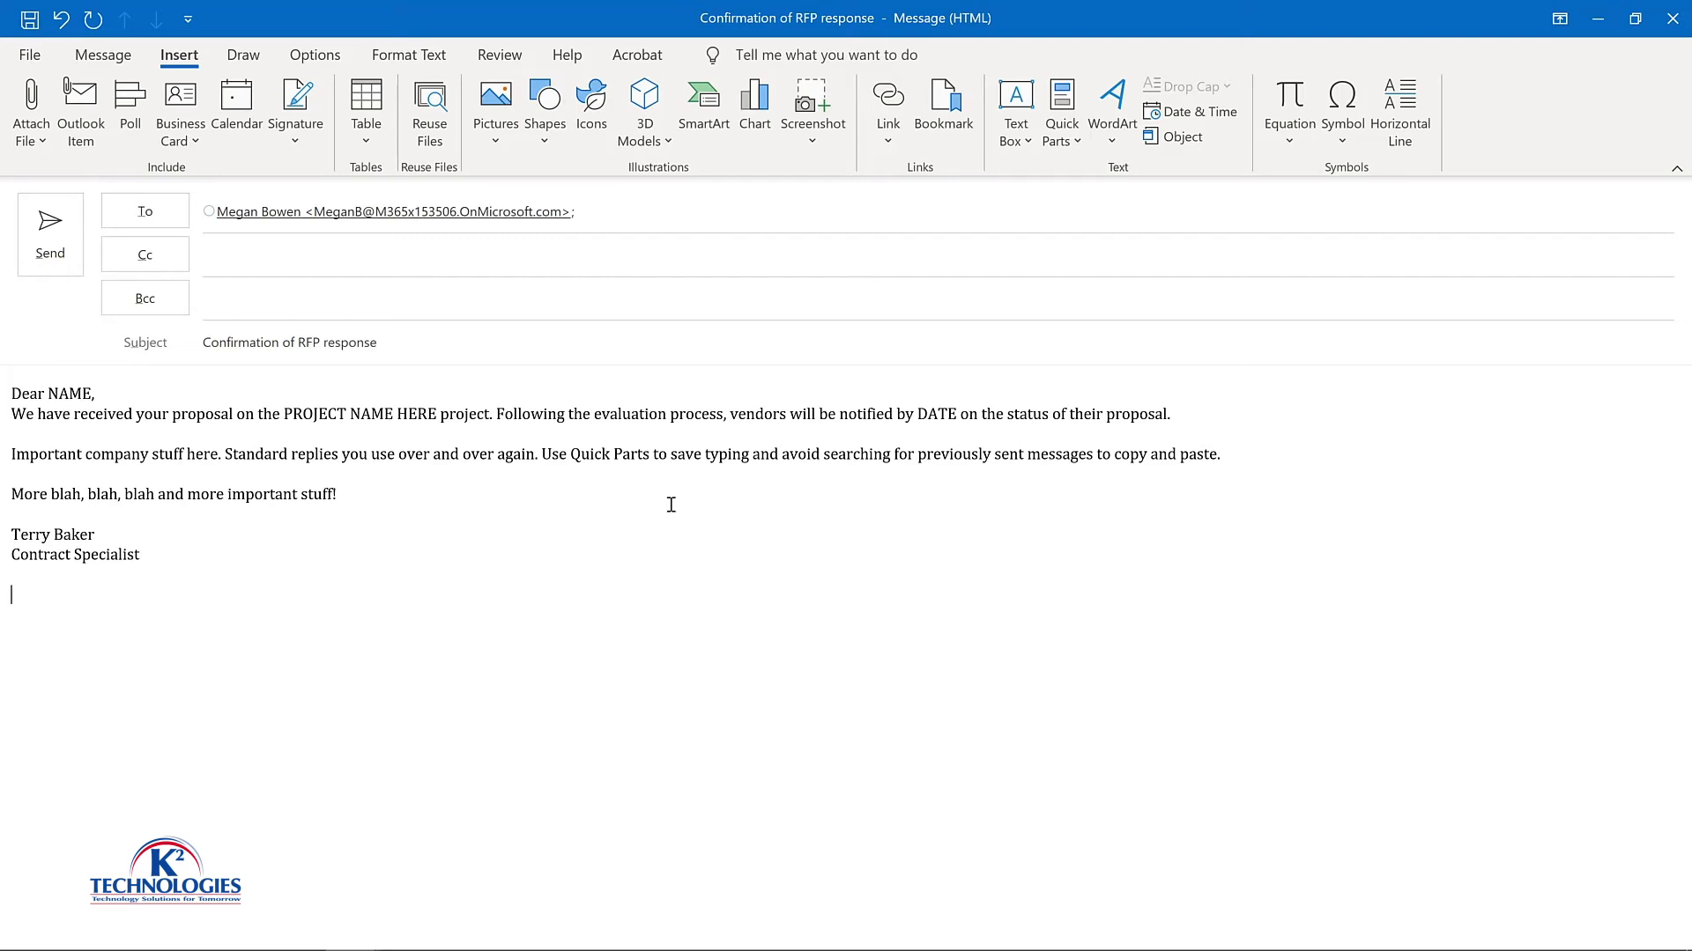
# Open the building block organizer from the Proposal response Quick Part to manage or delete saved entries
pyautogui.click(1061, 119)
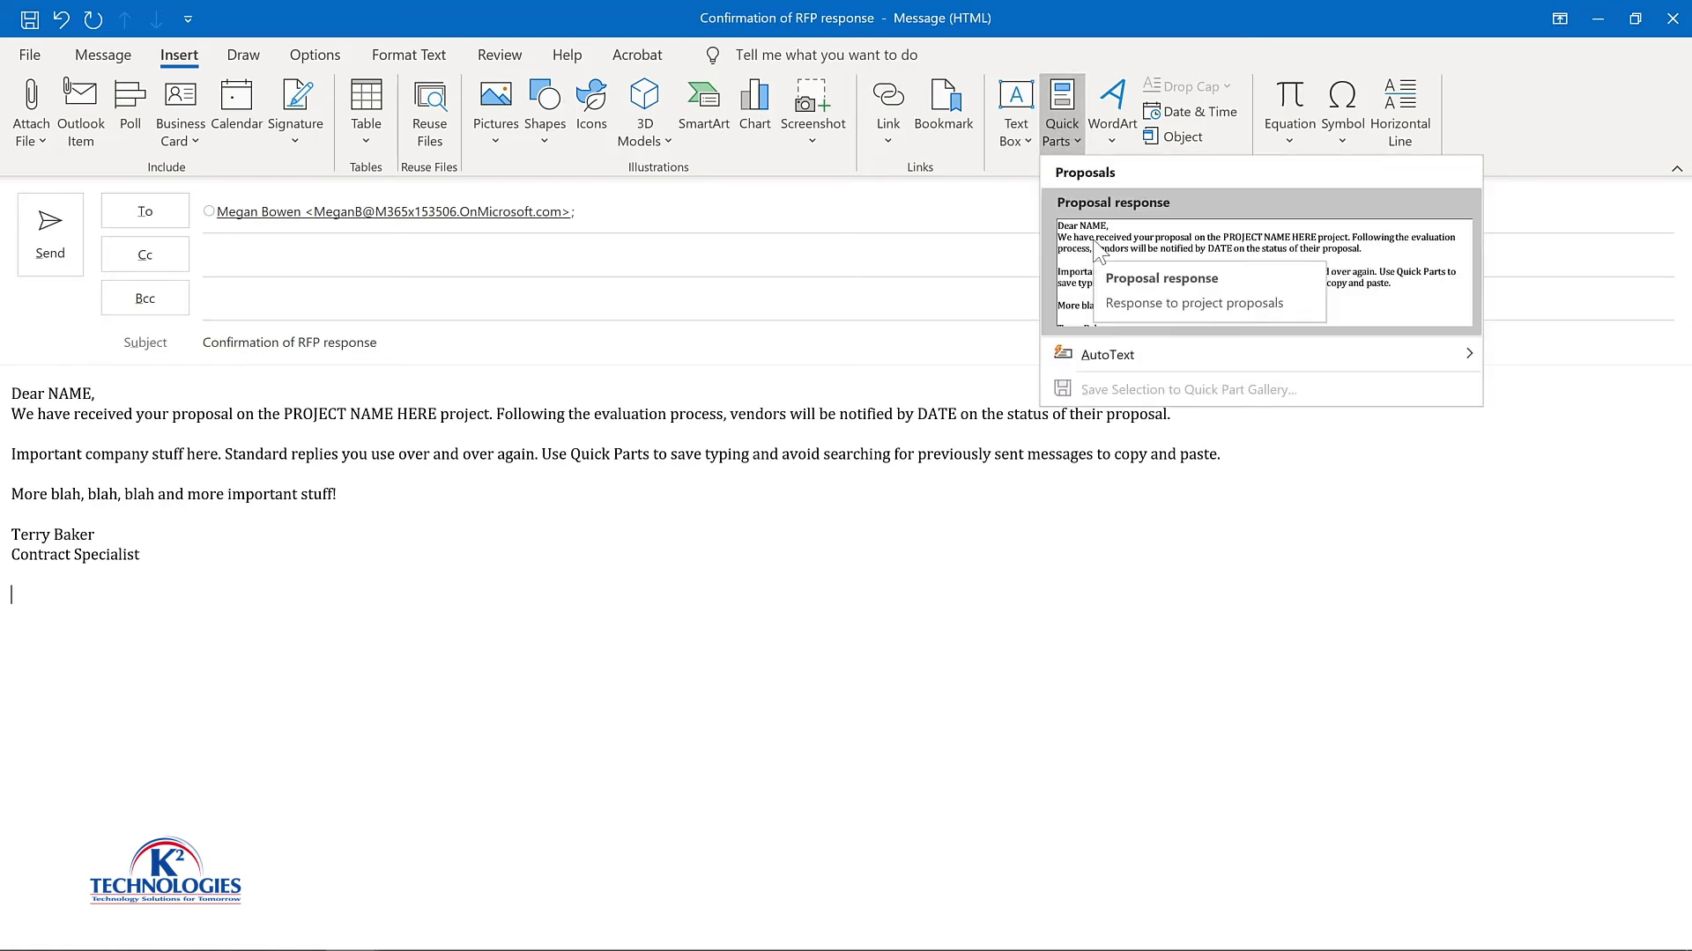
pyautogui.rightClick(1099, 251)
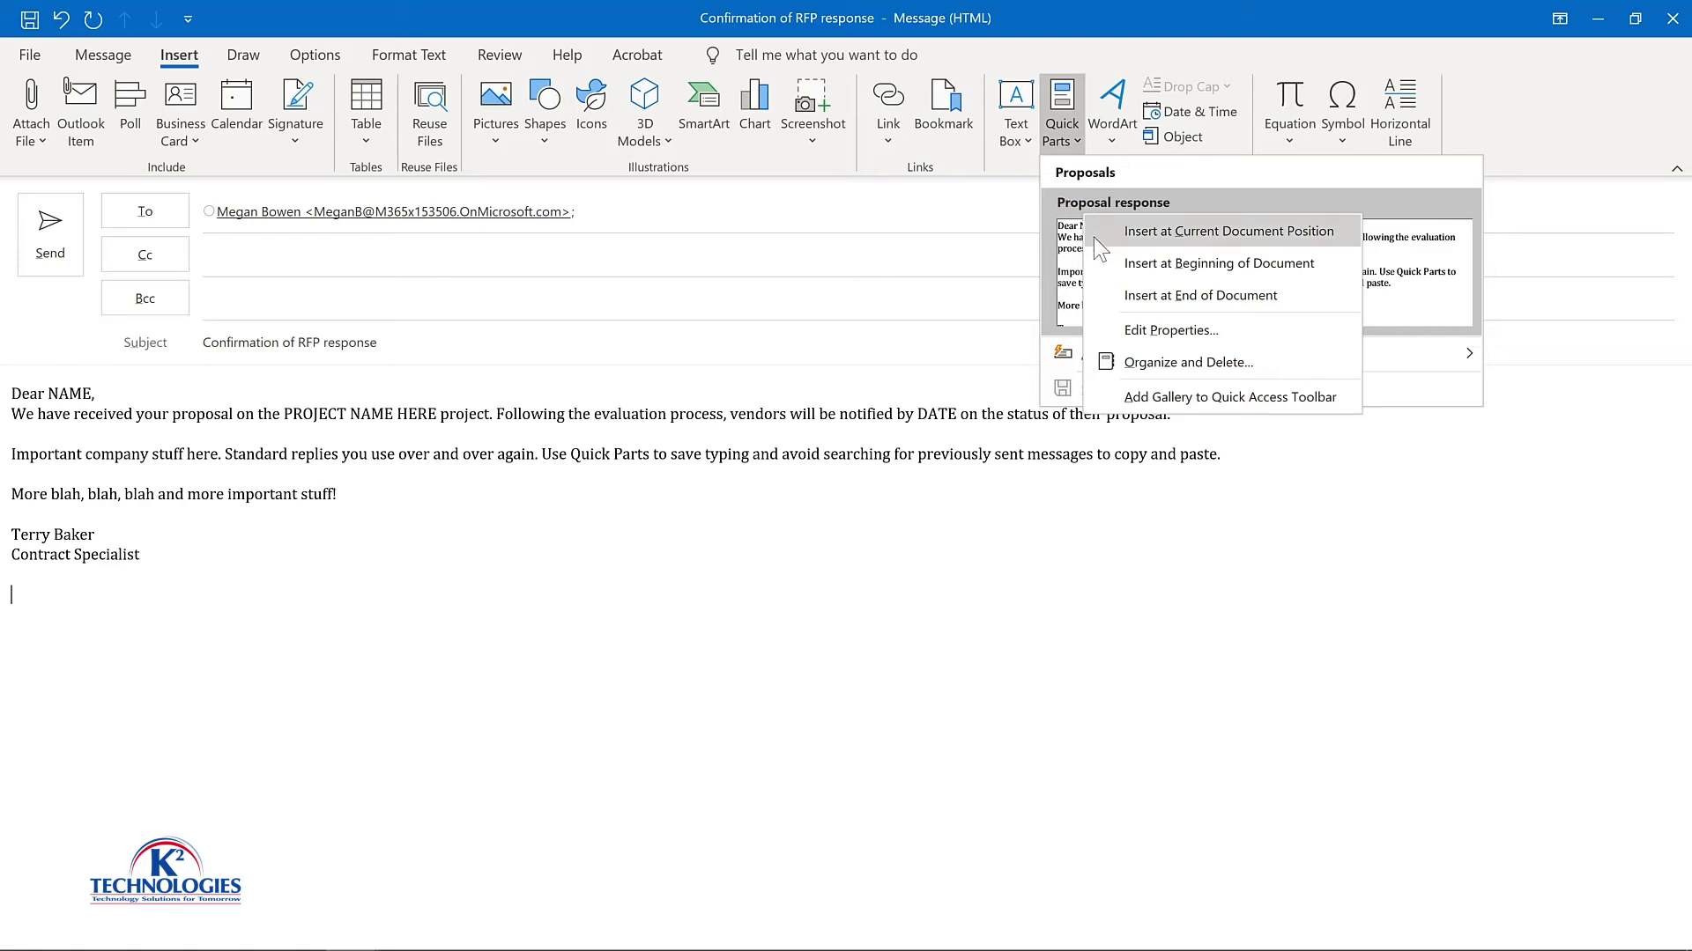
pyautogui.click(1135, 358)
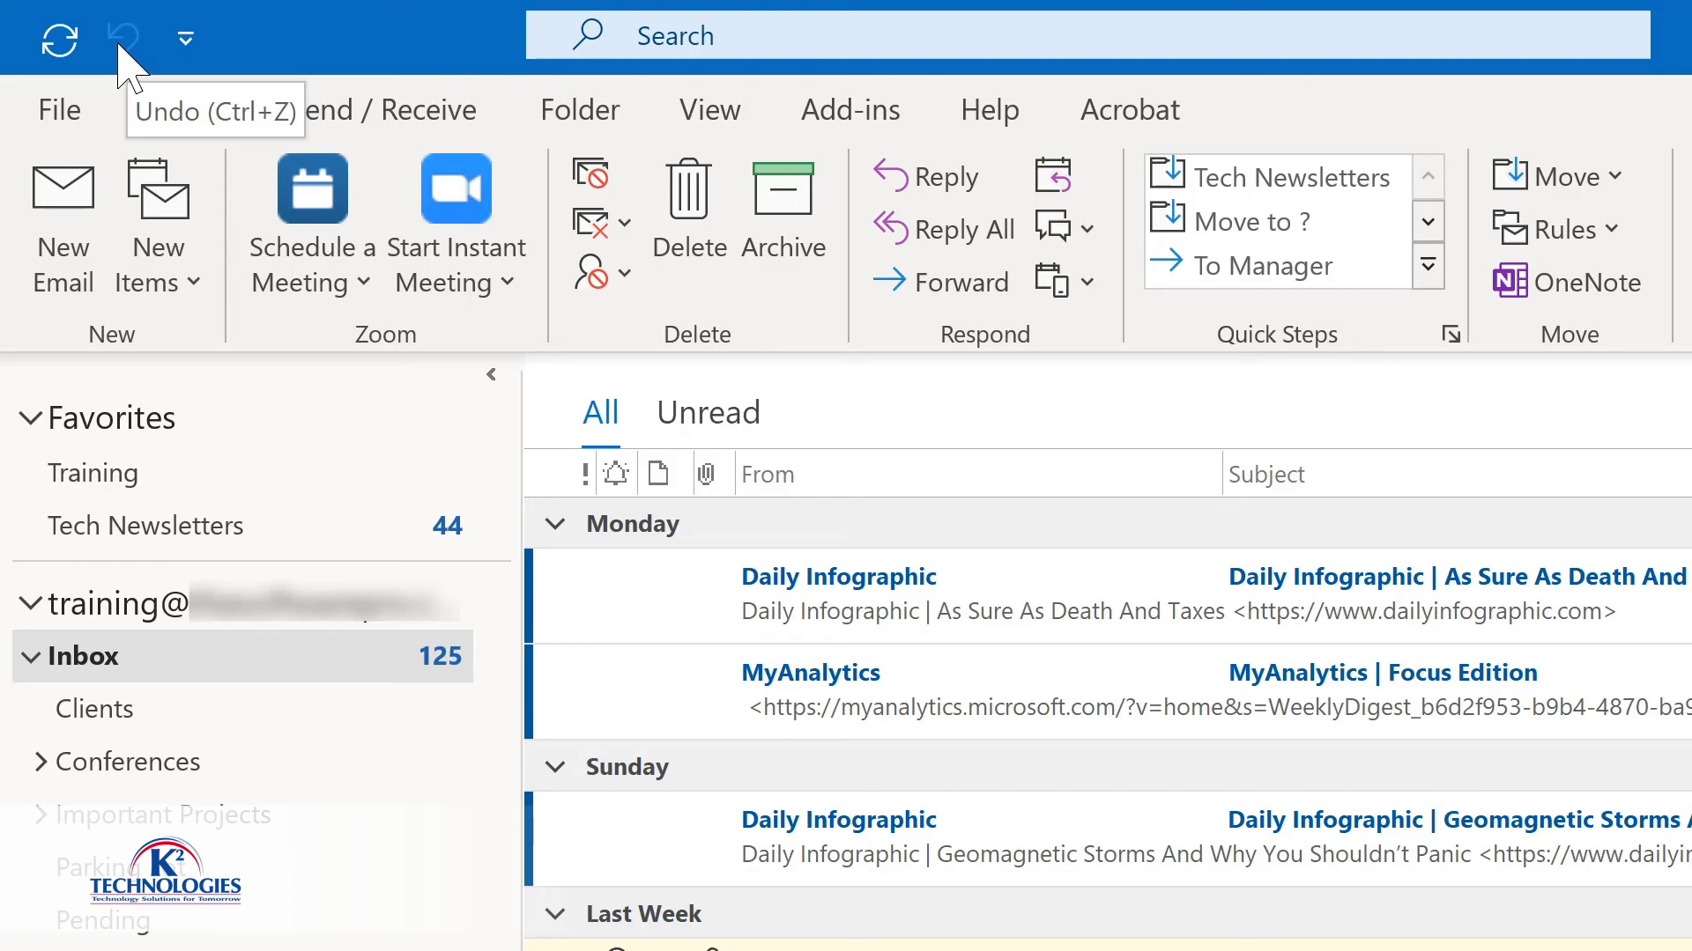
# Add the Reply, Reply All and Forward commands to the main window's Quick Access Toolbar
pyautogui.click(186, 40)
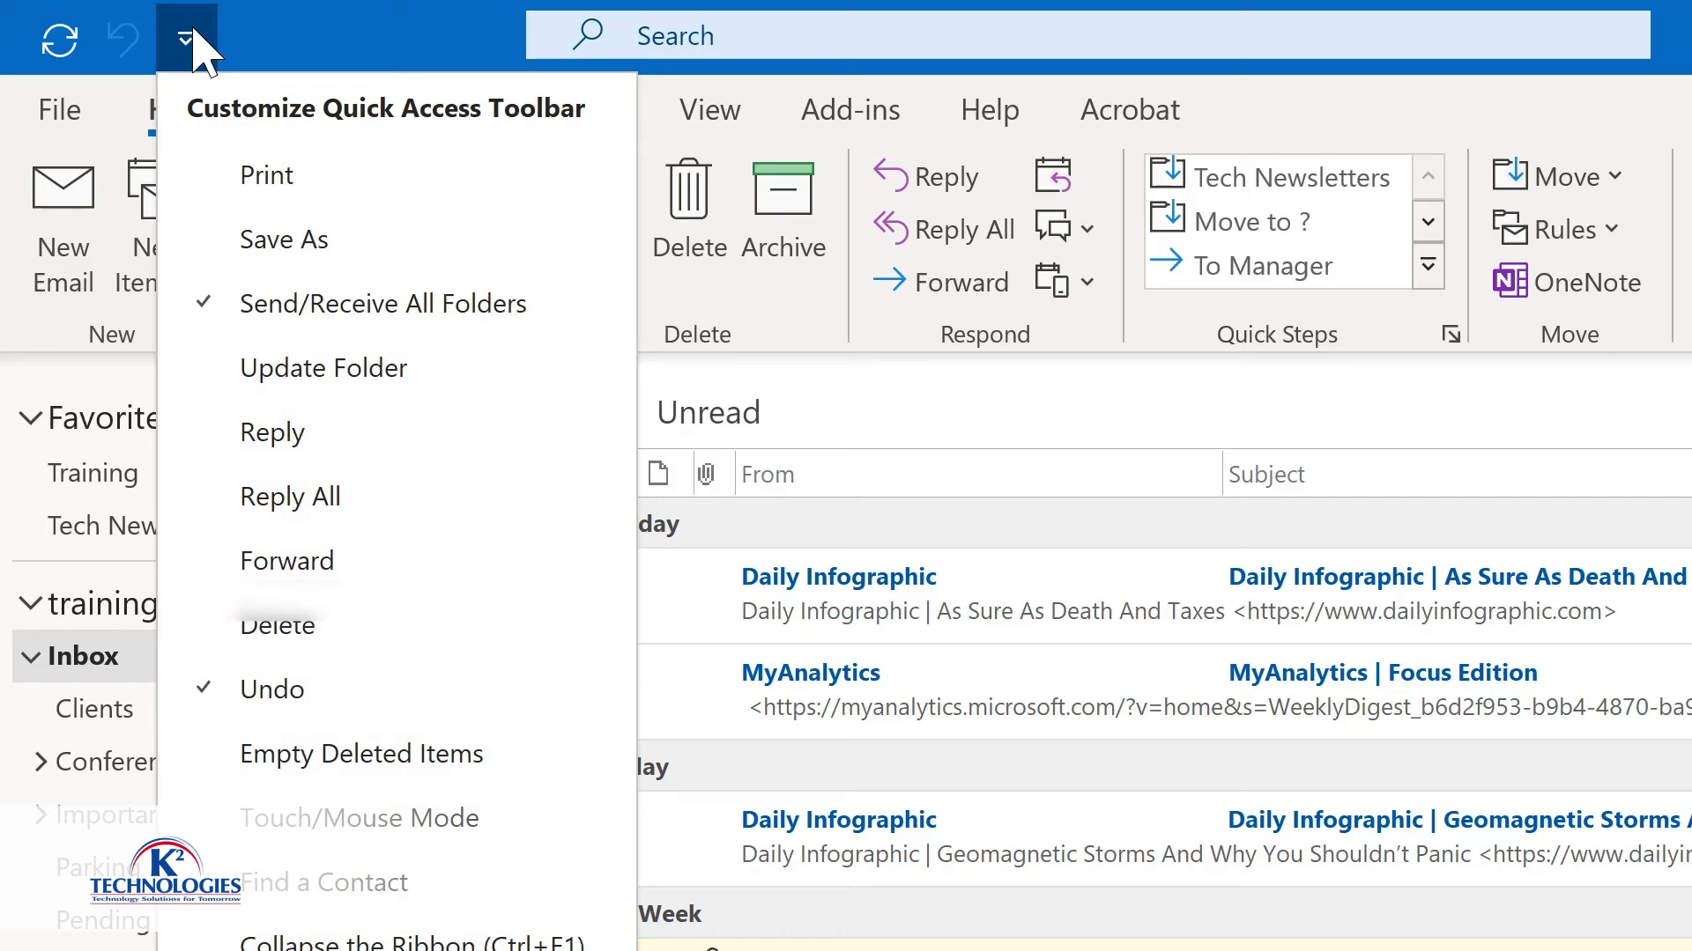
pyautogui.click(269, 432)
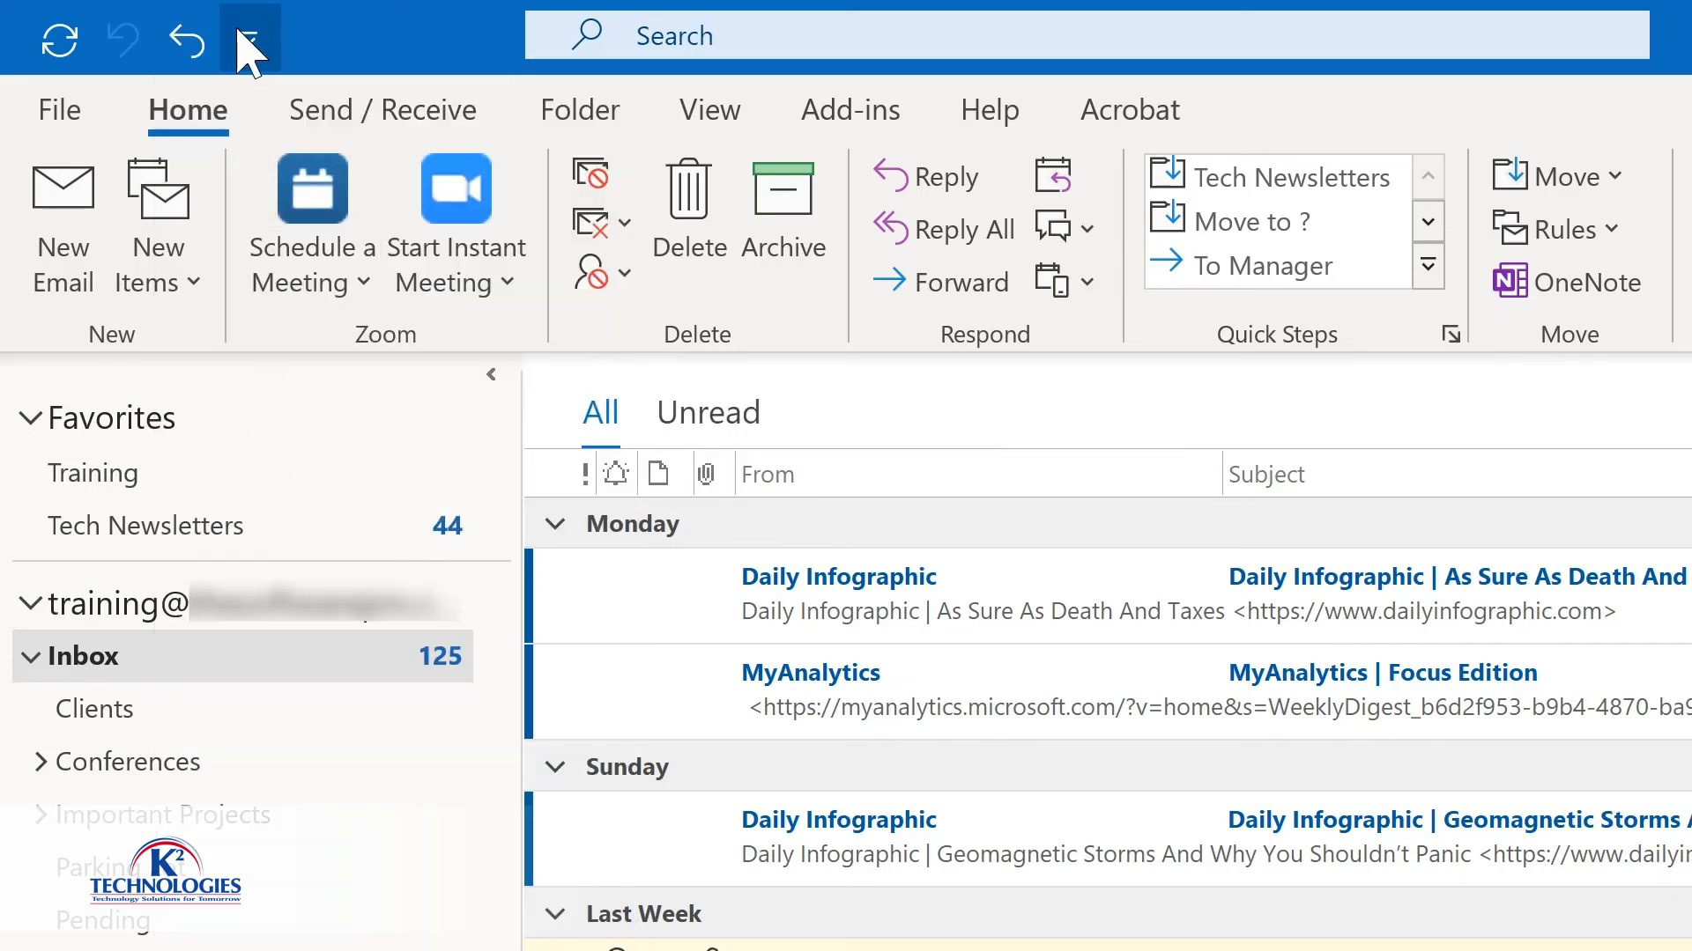
pyautogui.click(252, 44)
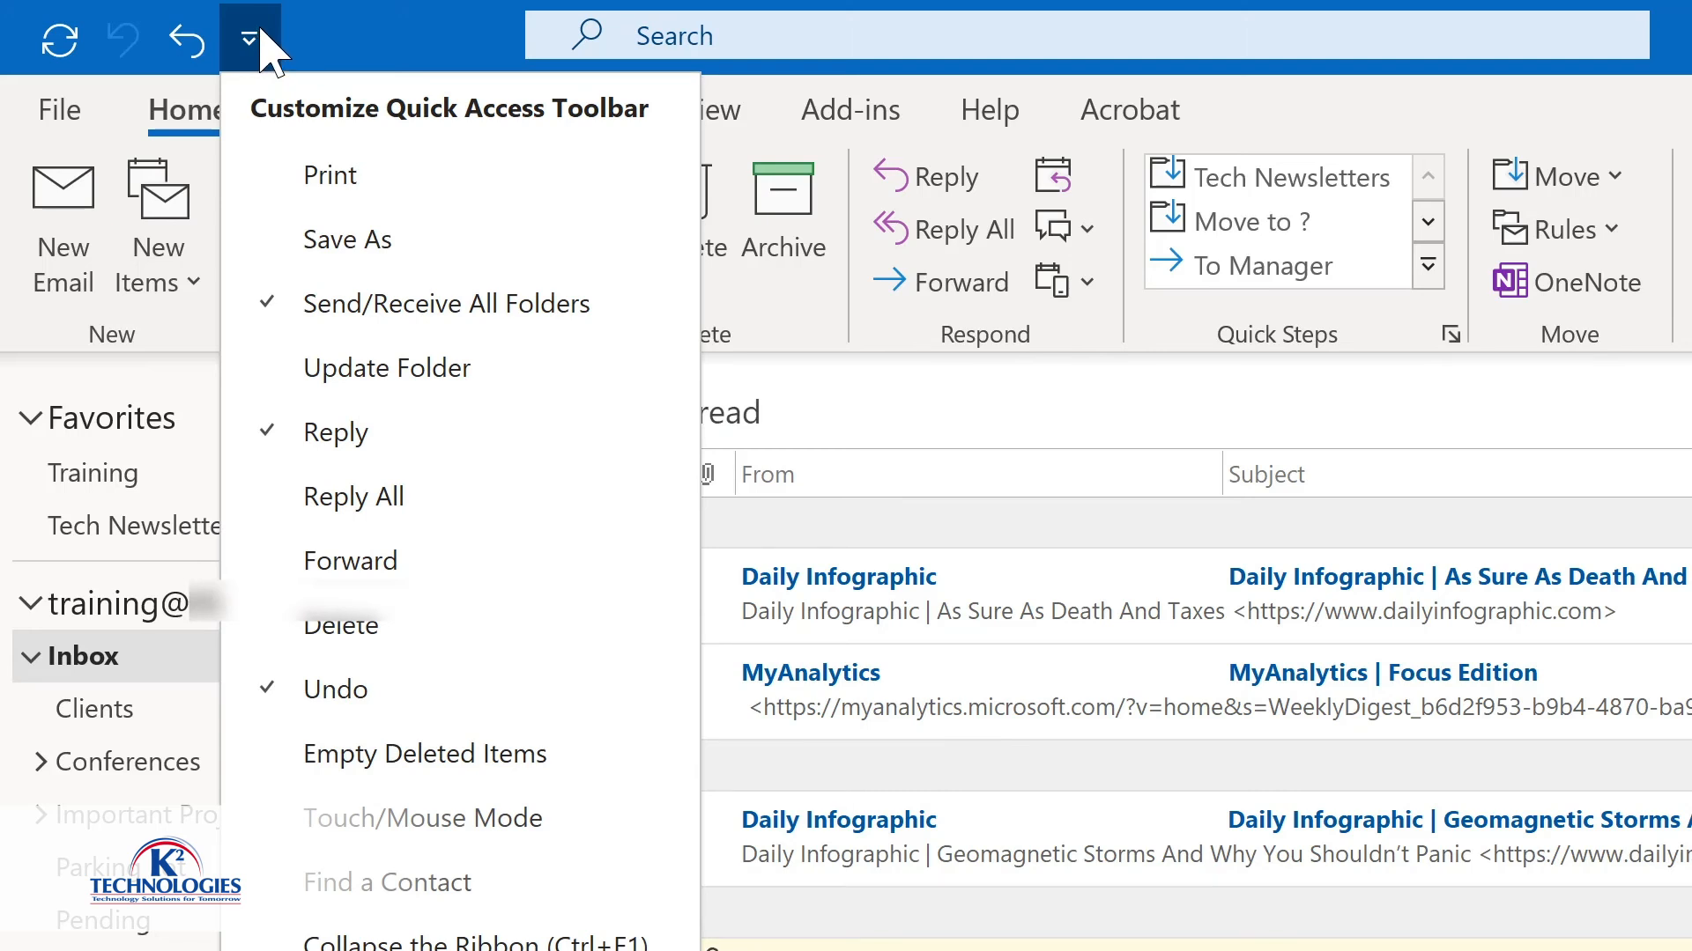
pyautogui.click(310, 499)
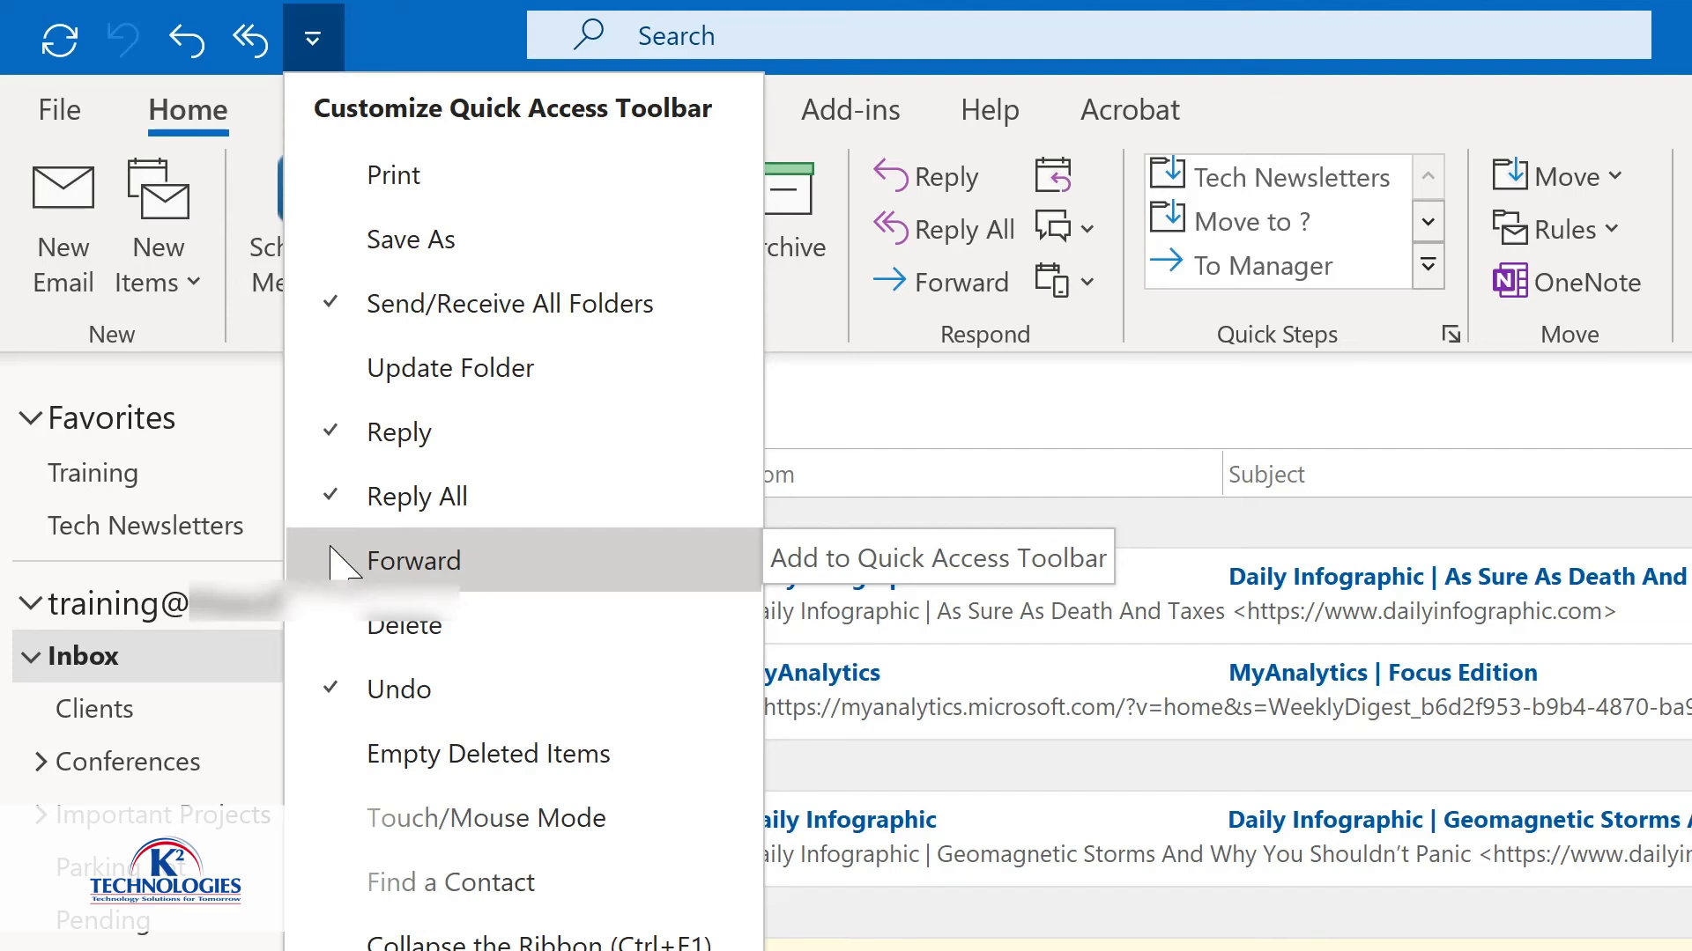
pyautogui.click(335, 560)
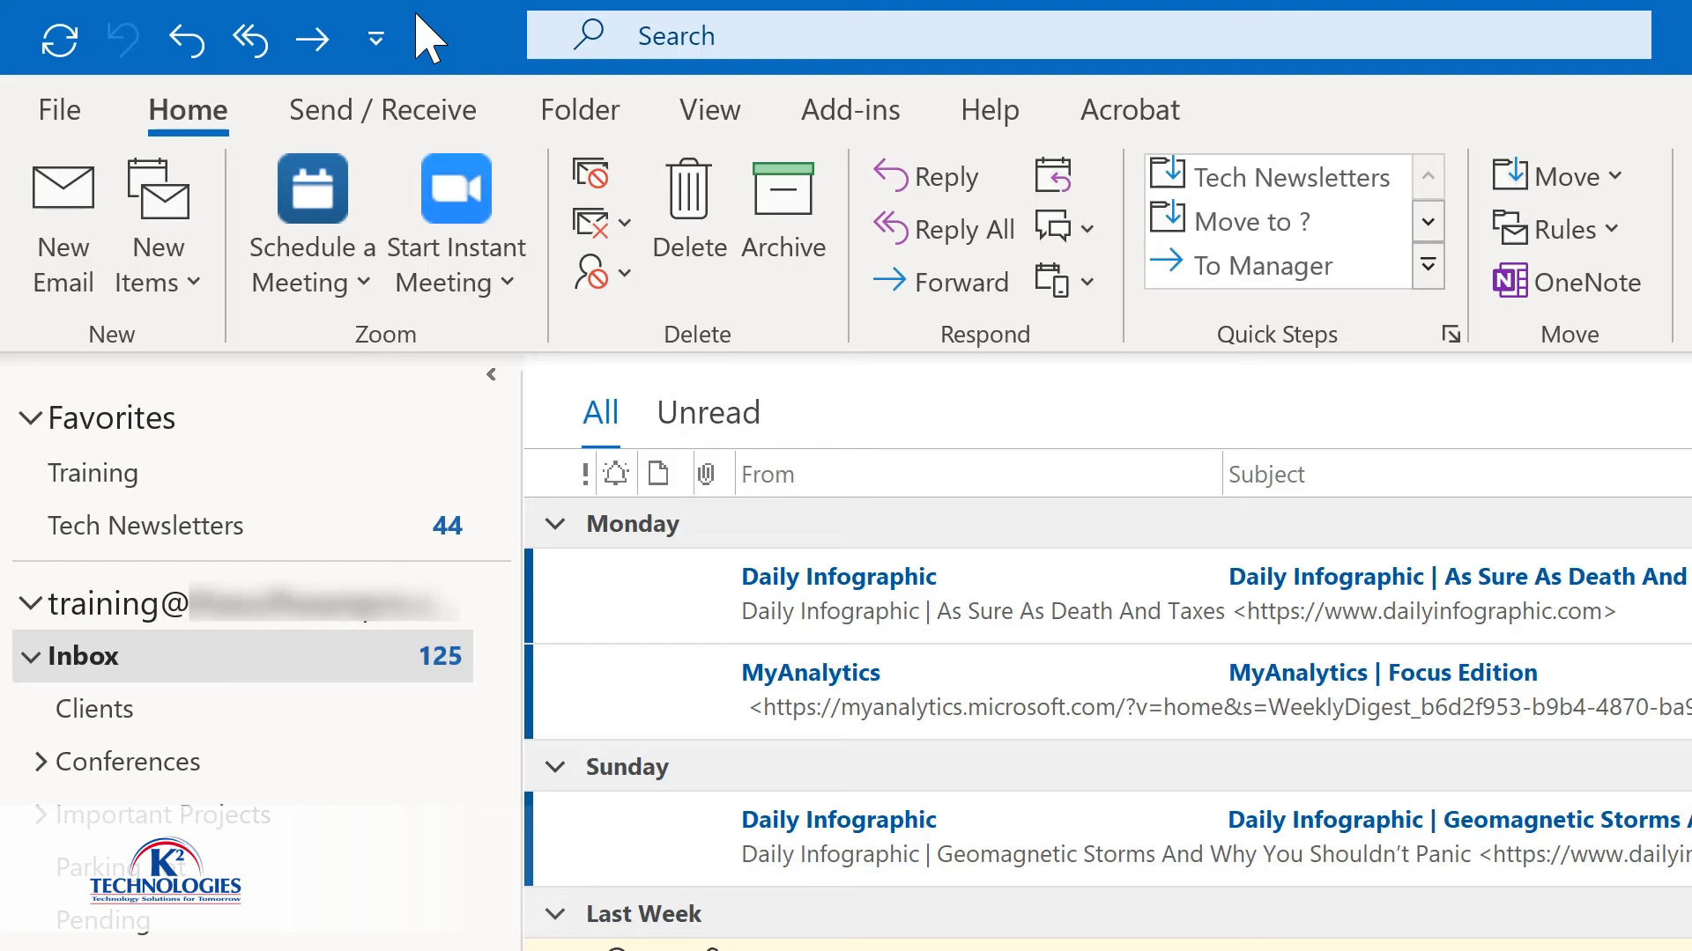
# Start a new email message and add the Quick Parts command to the message window's Quick Access Toolbar
pyautogui.hotkey('ctrl', 'n')
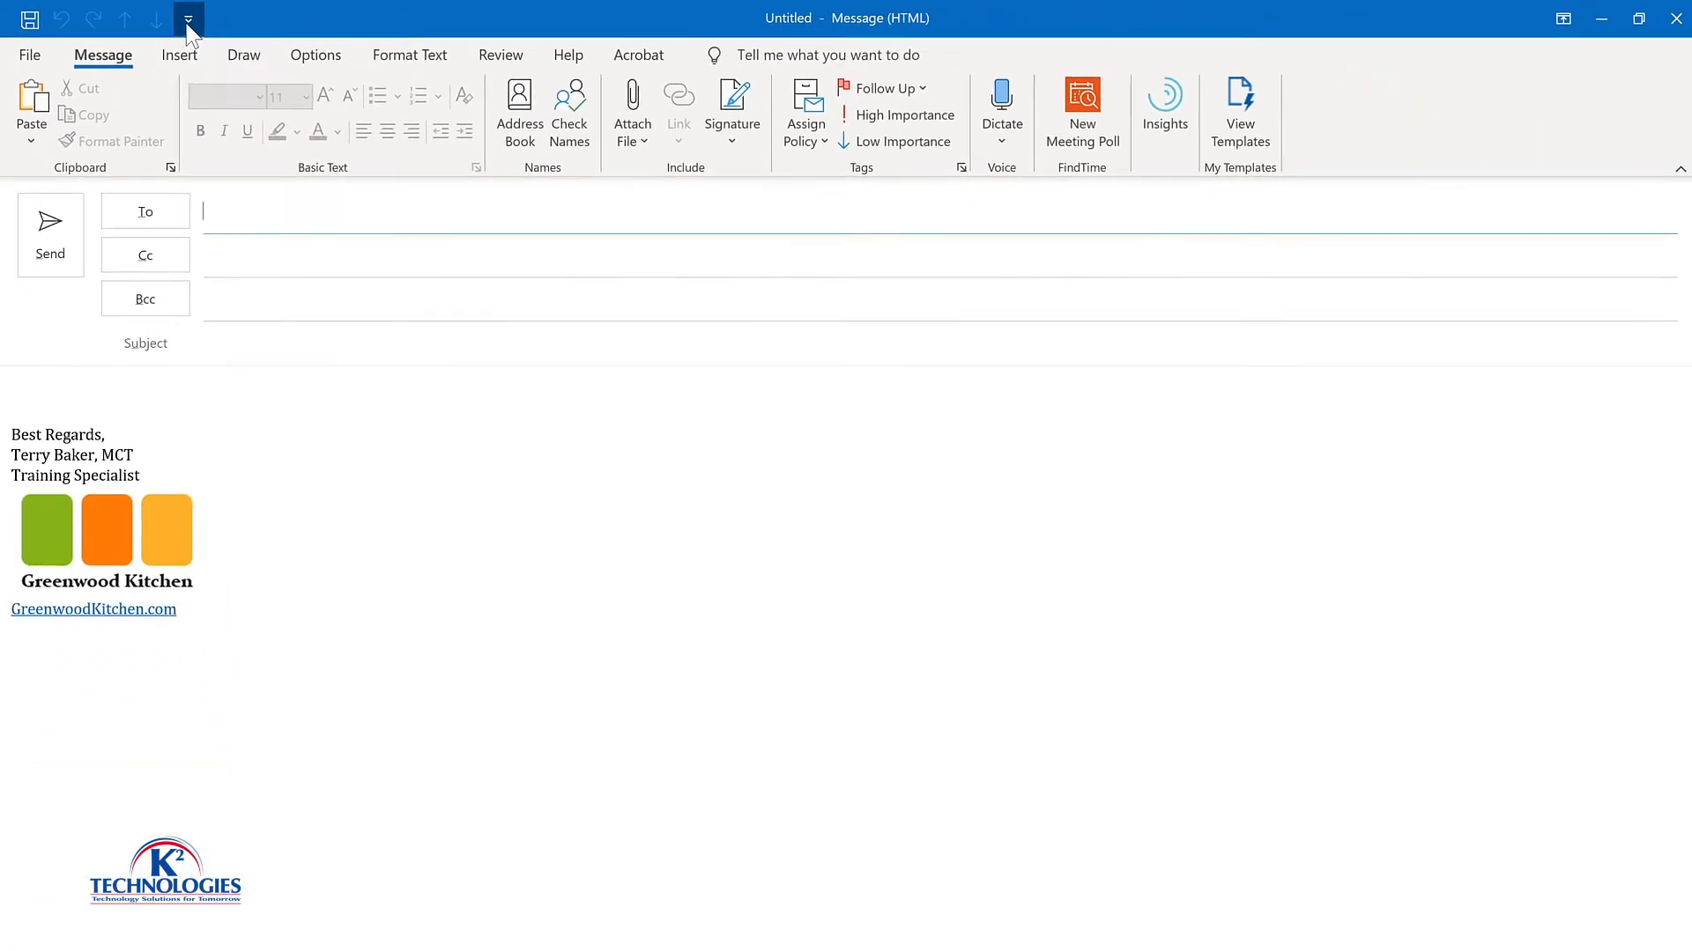
pyautogui.click(188, 27)
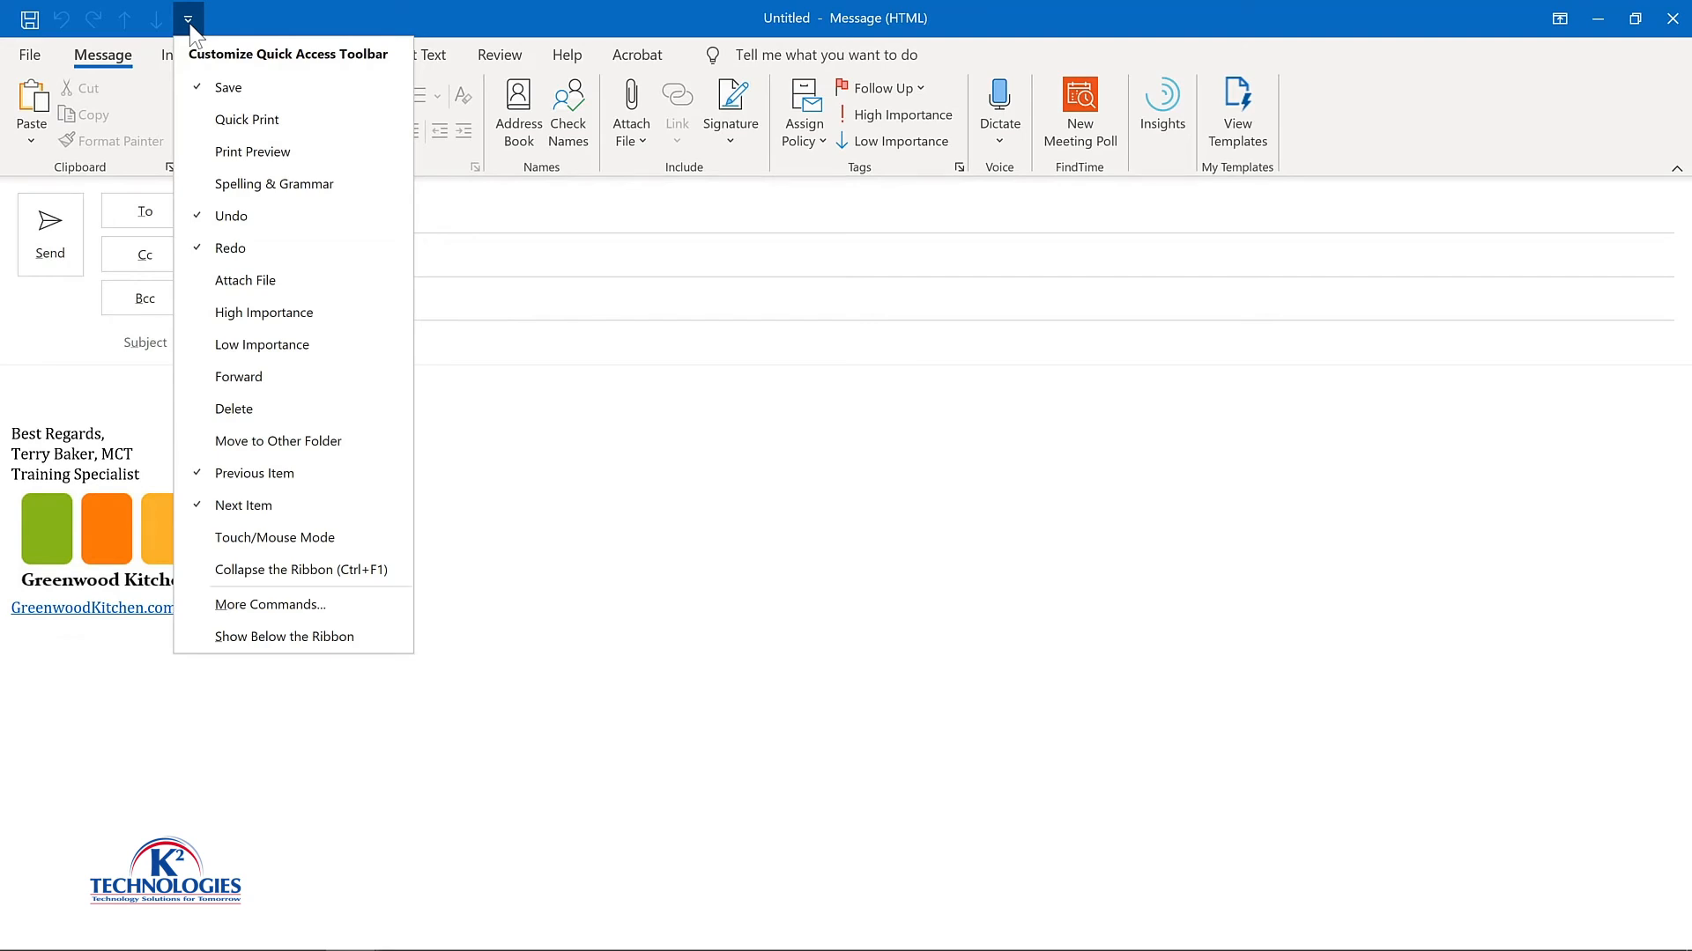
pyautogui.click(188, 21)
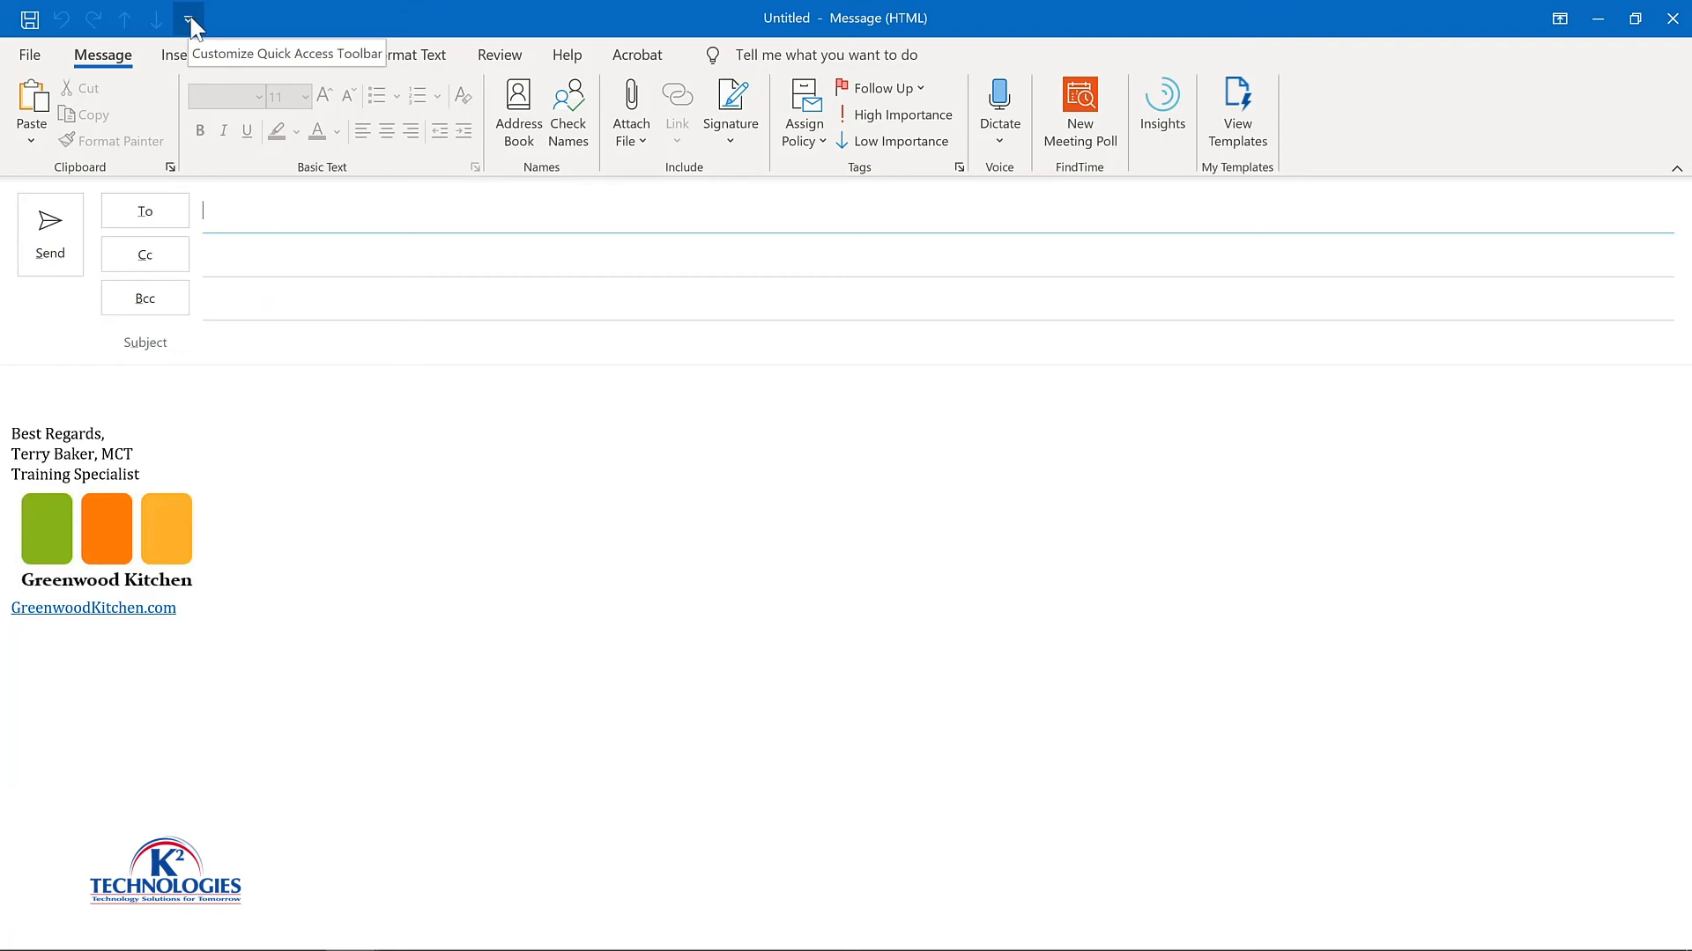
pyautogui.click(66, 376)
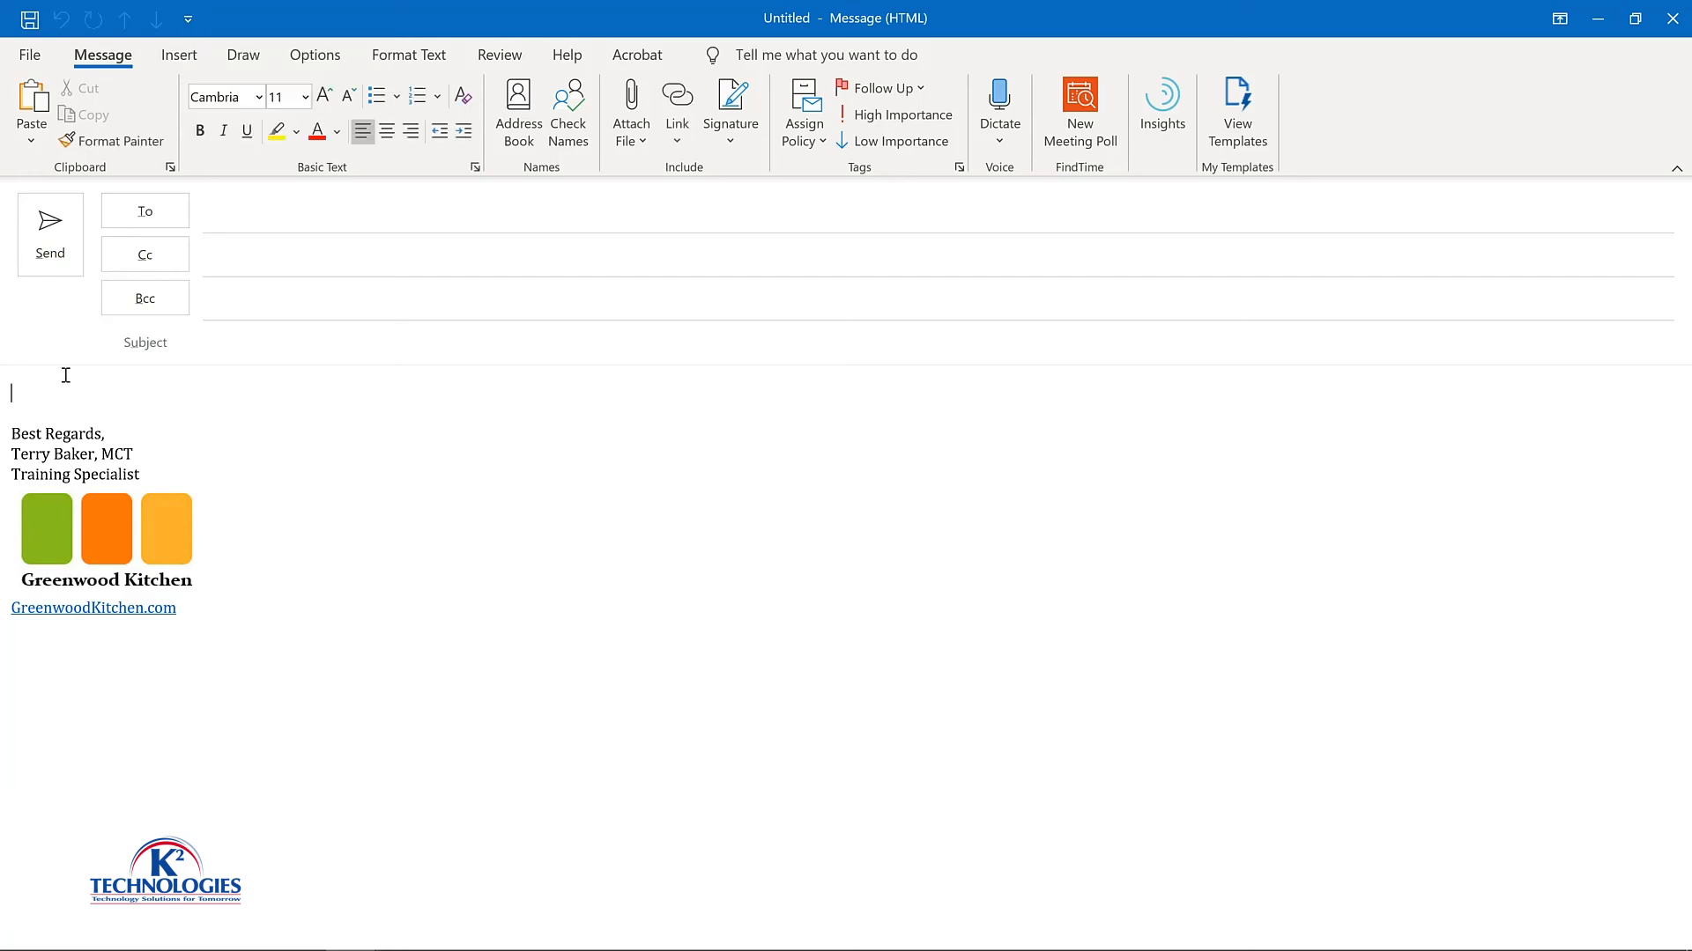
pyautogui.click(175, 58)
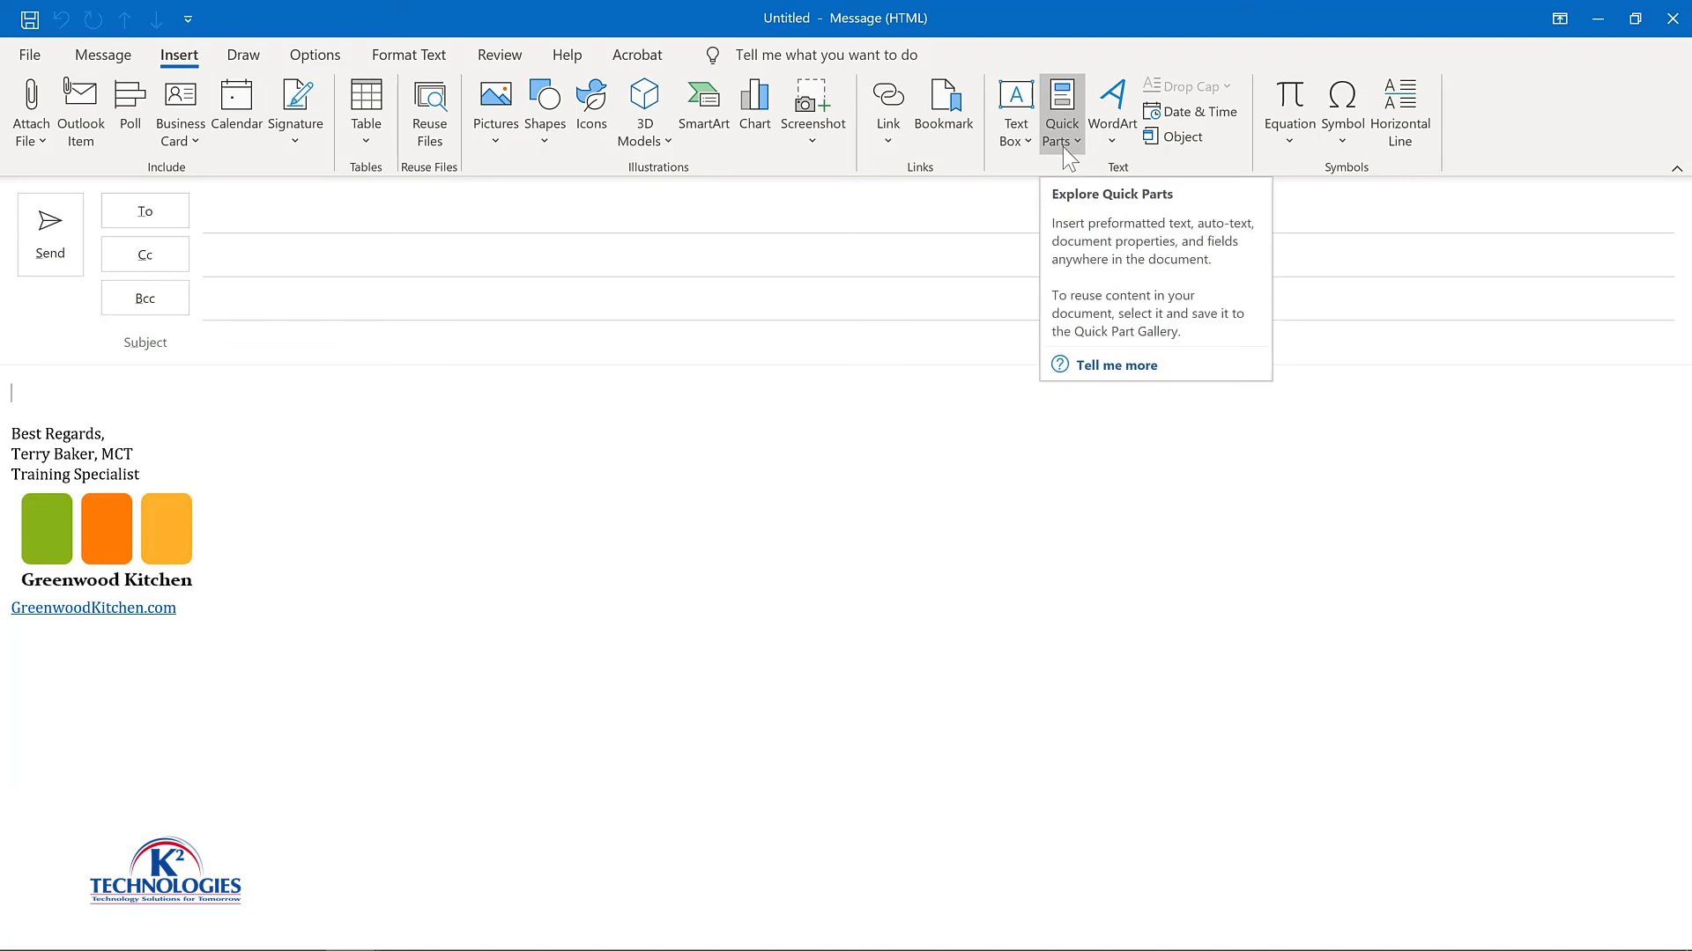
pyautogui.click(1060, 102)
pyautogui.rightClick(1060, 103)
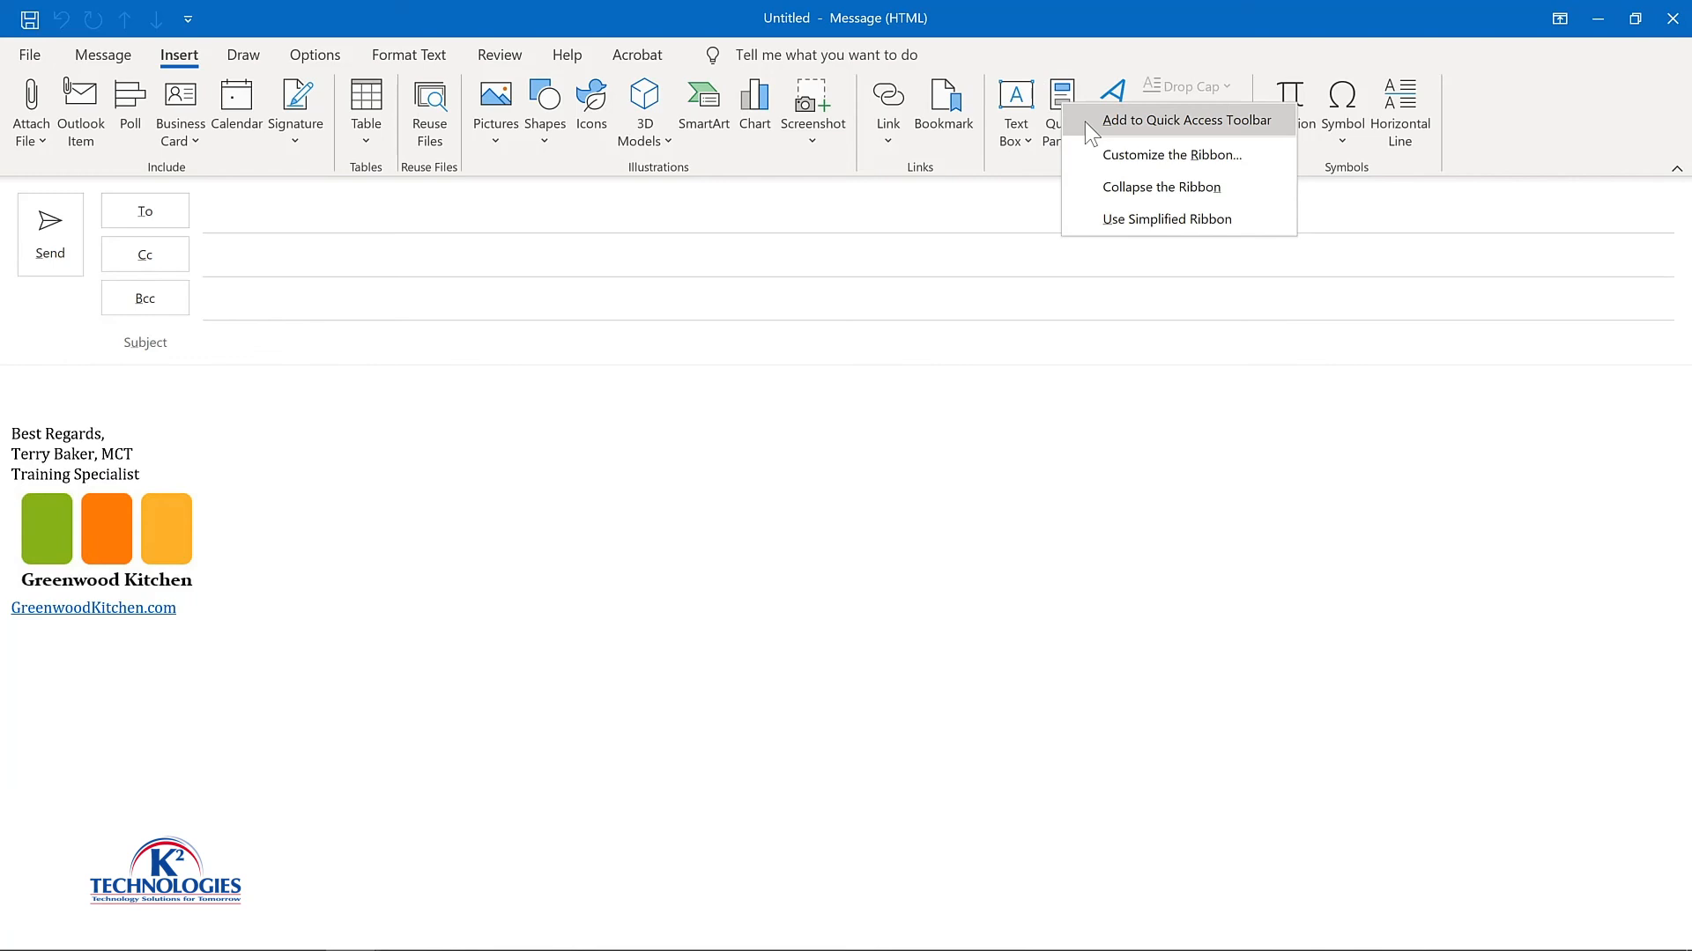
pyautogui.click(1090, 123)
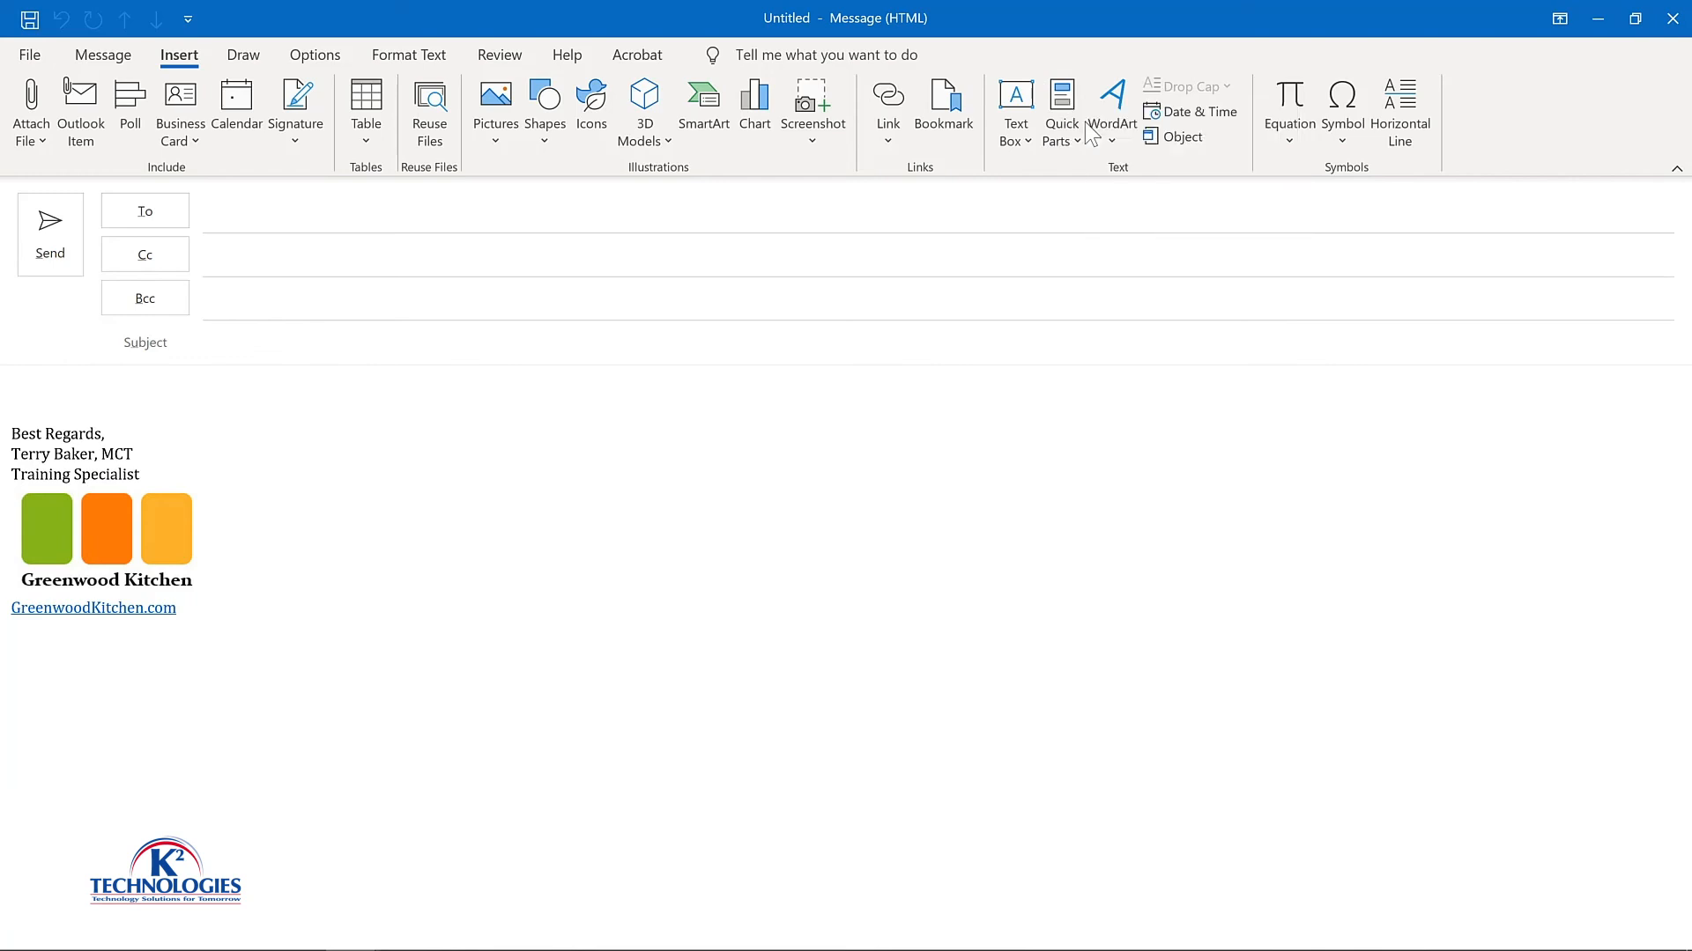
# Add the Delay Delivery command to the message window's Quick Access Toolbar
pyautogui.click(311, 55)
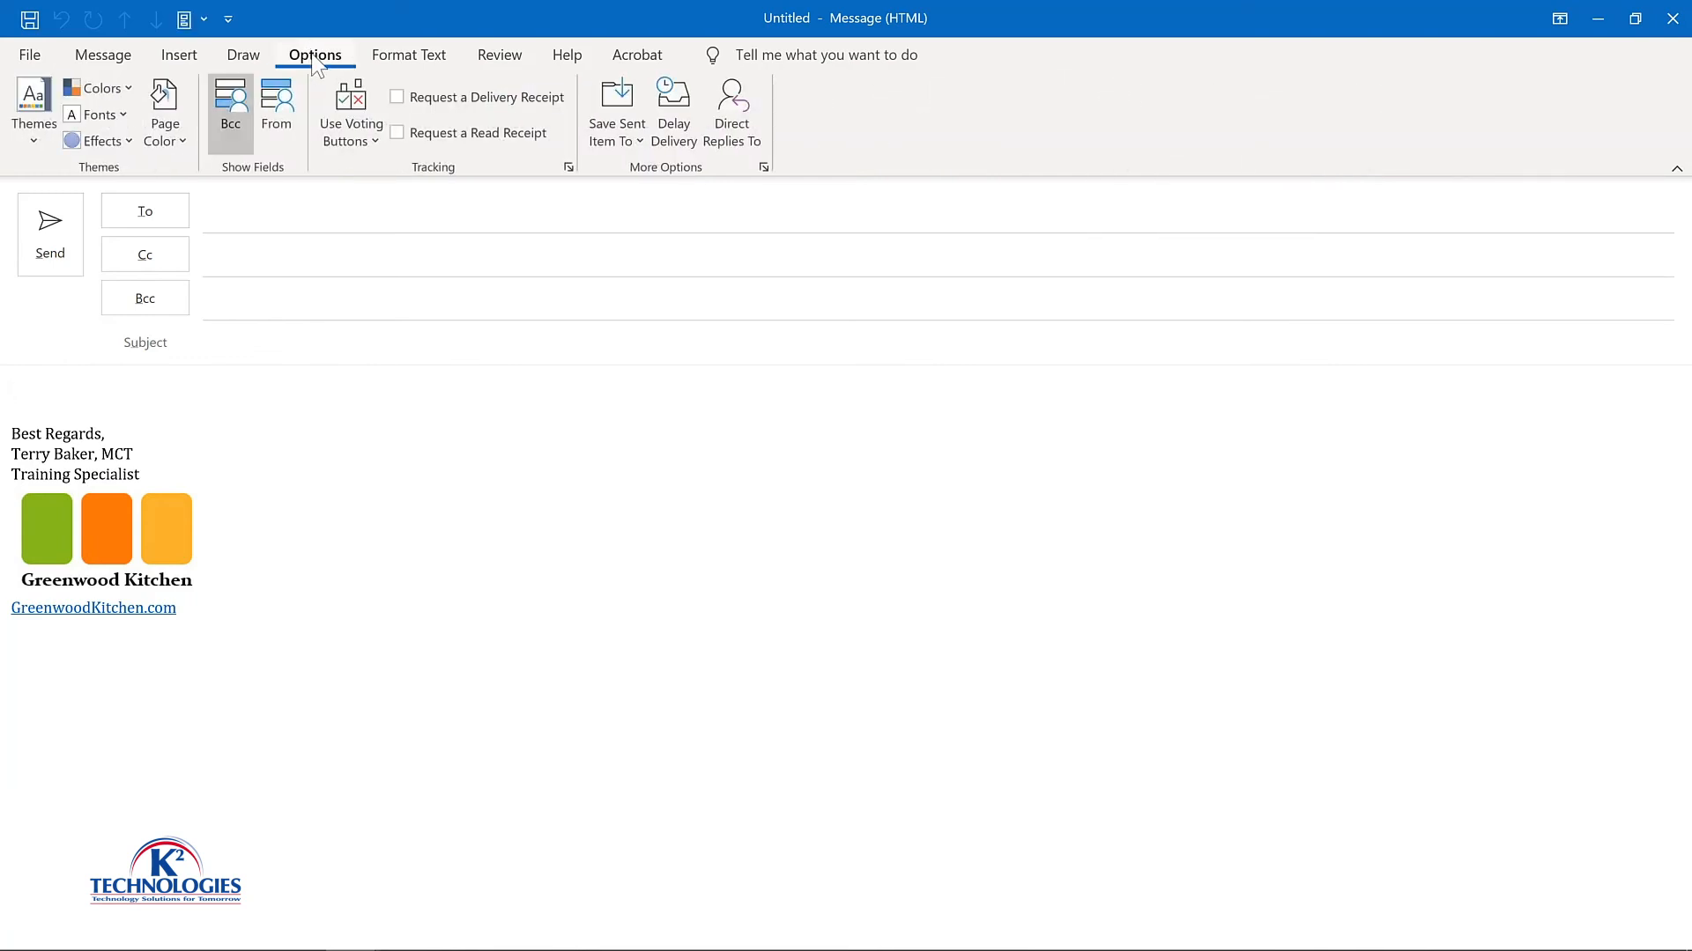
pyautogui.rightClick(682, 111)
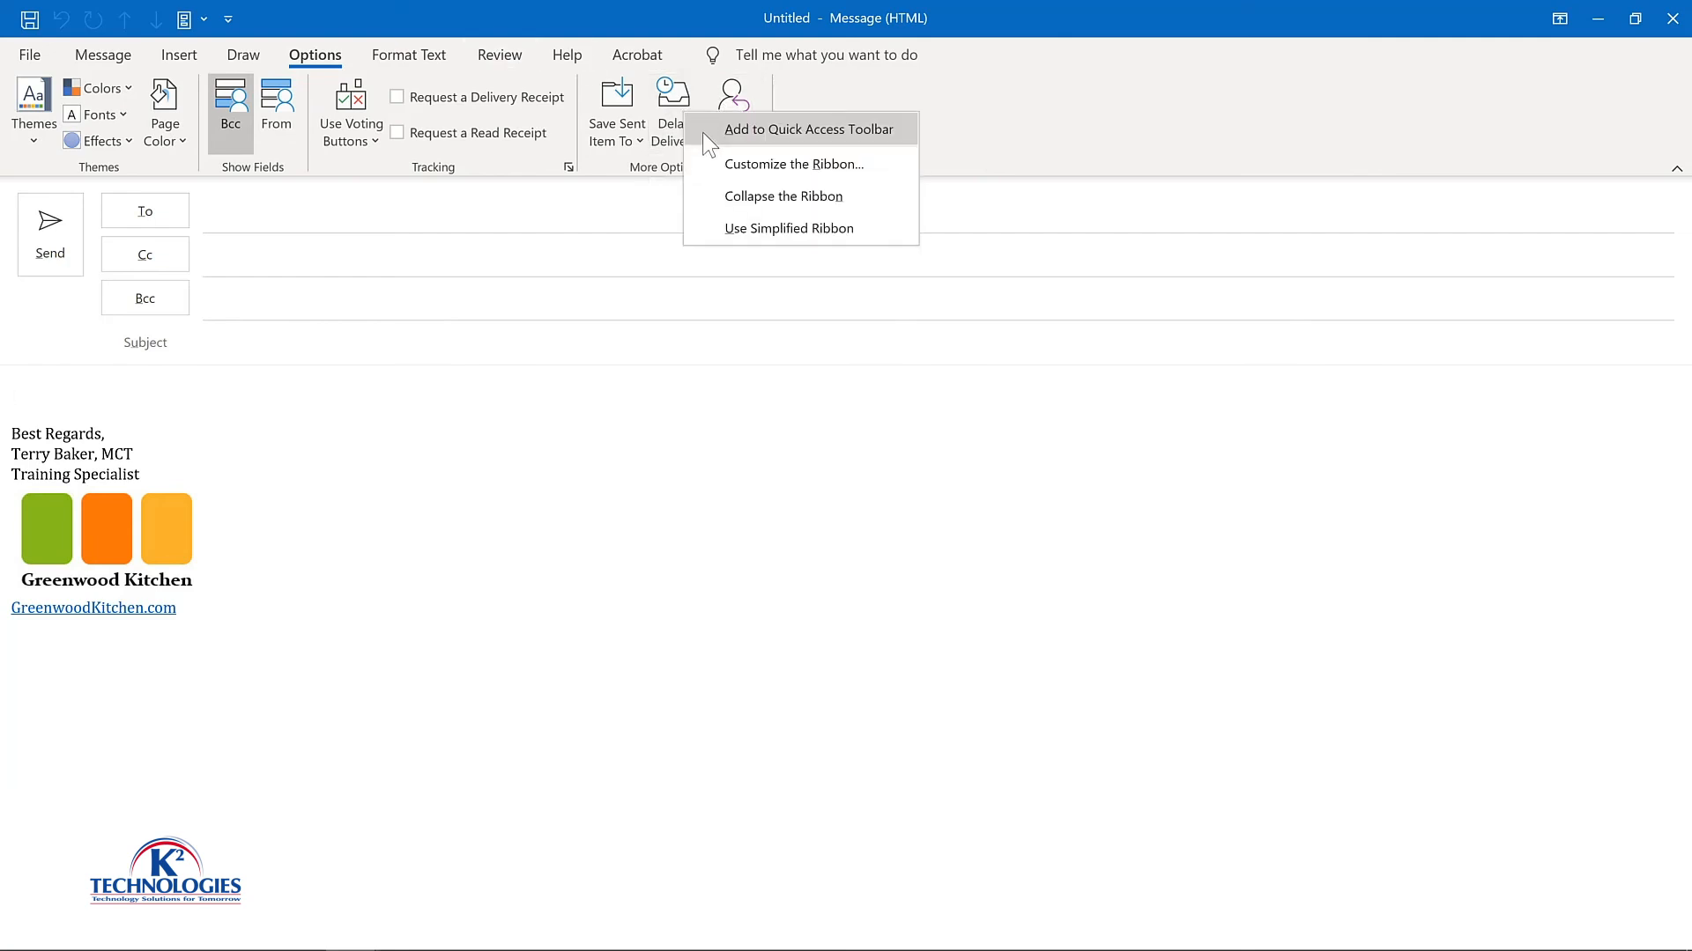
pyautogui.click(710, 130)
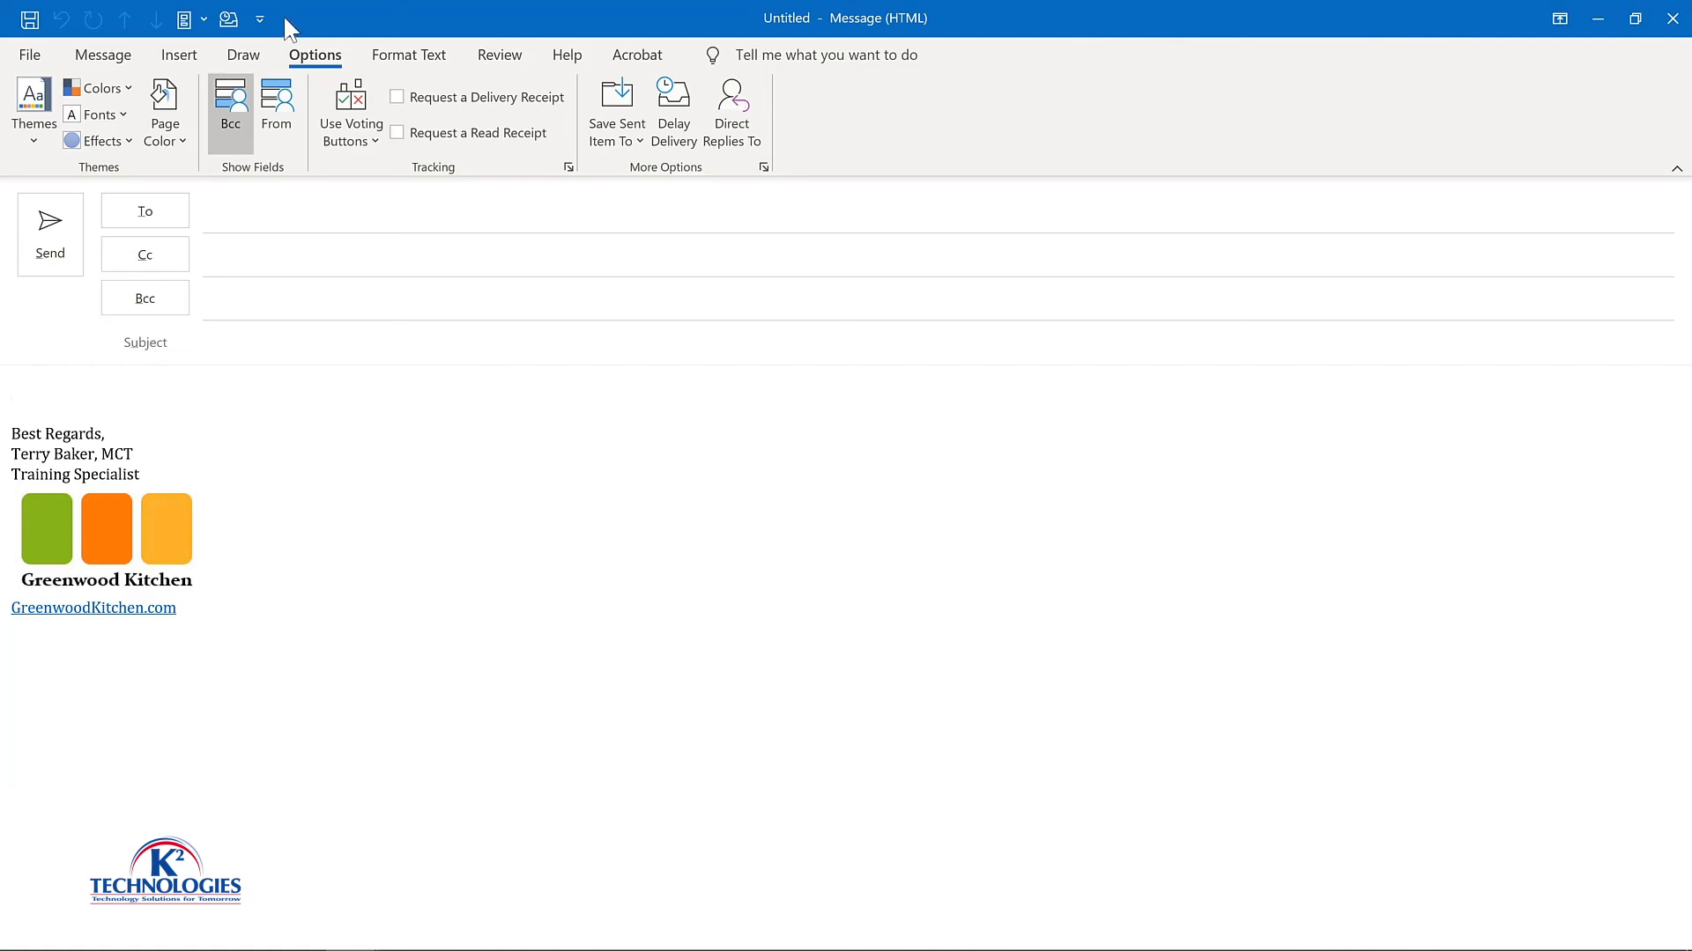
# Show the Quick Access Toolbar below the ribbon and open the main window's full toolbar customization settings
pyautogui.click(260, 19)
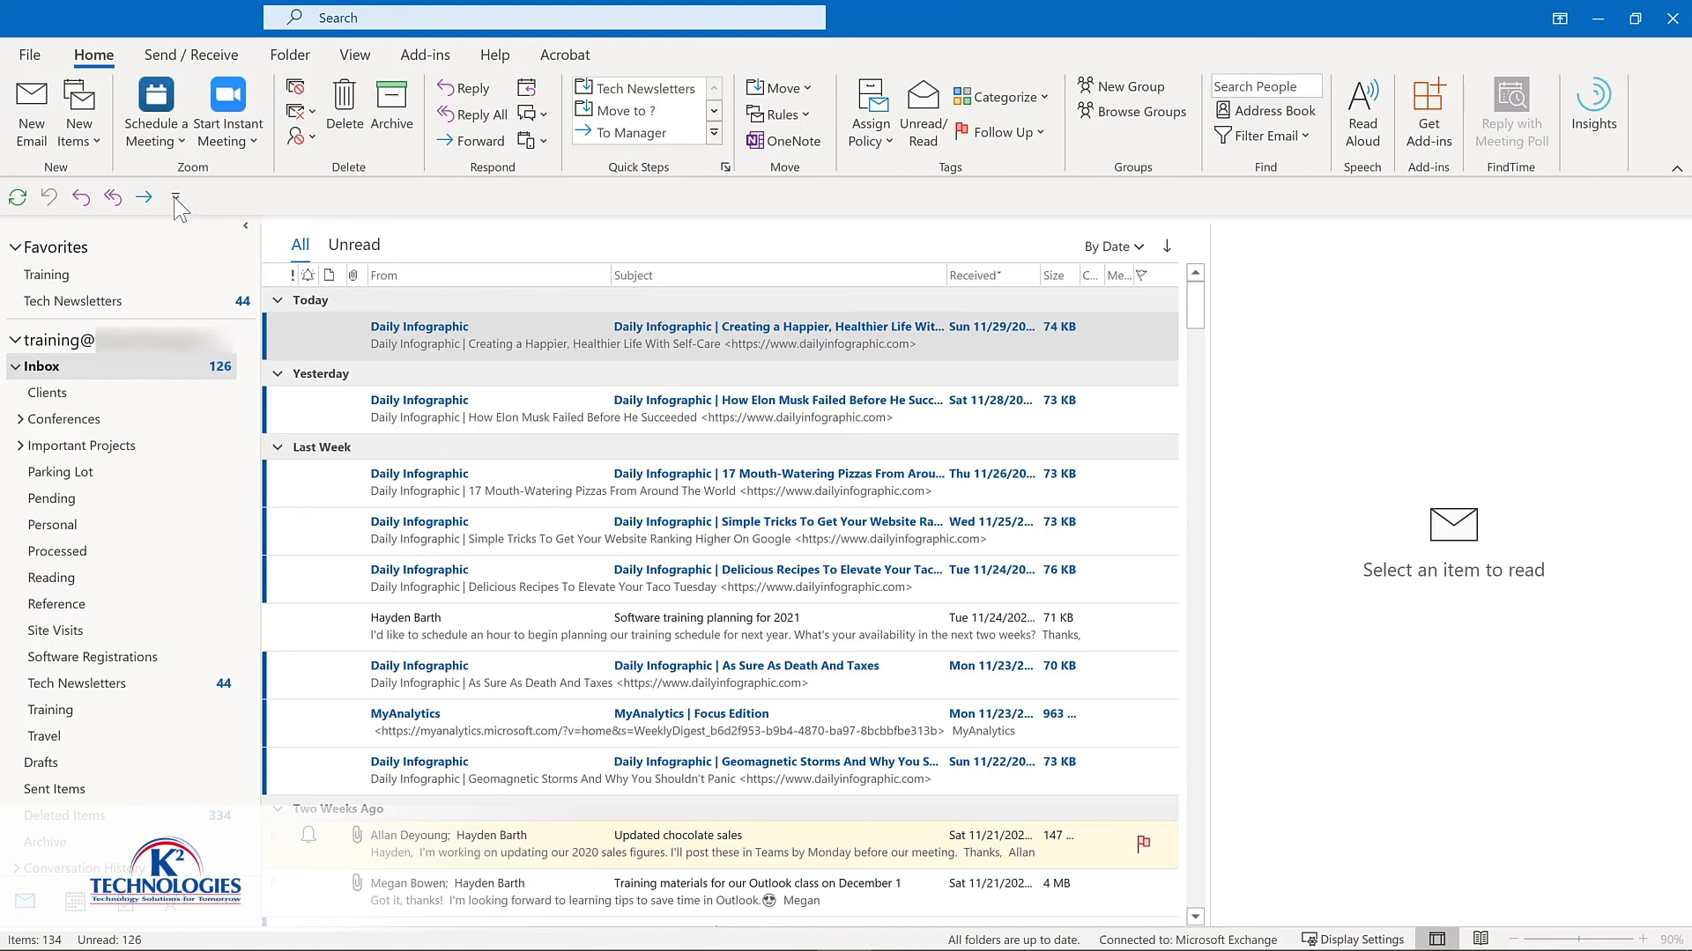
pyautogui.click(175, 197)
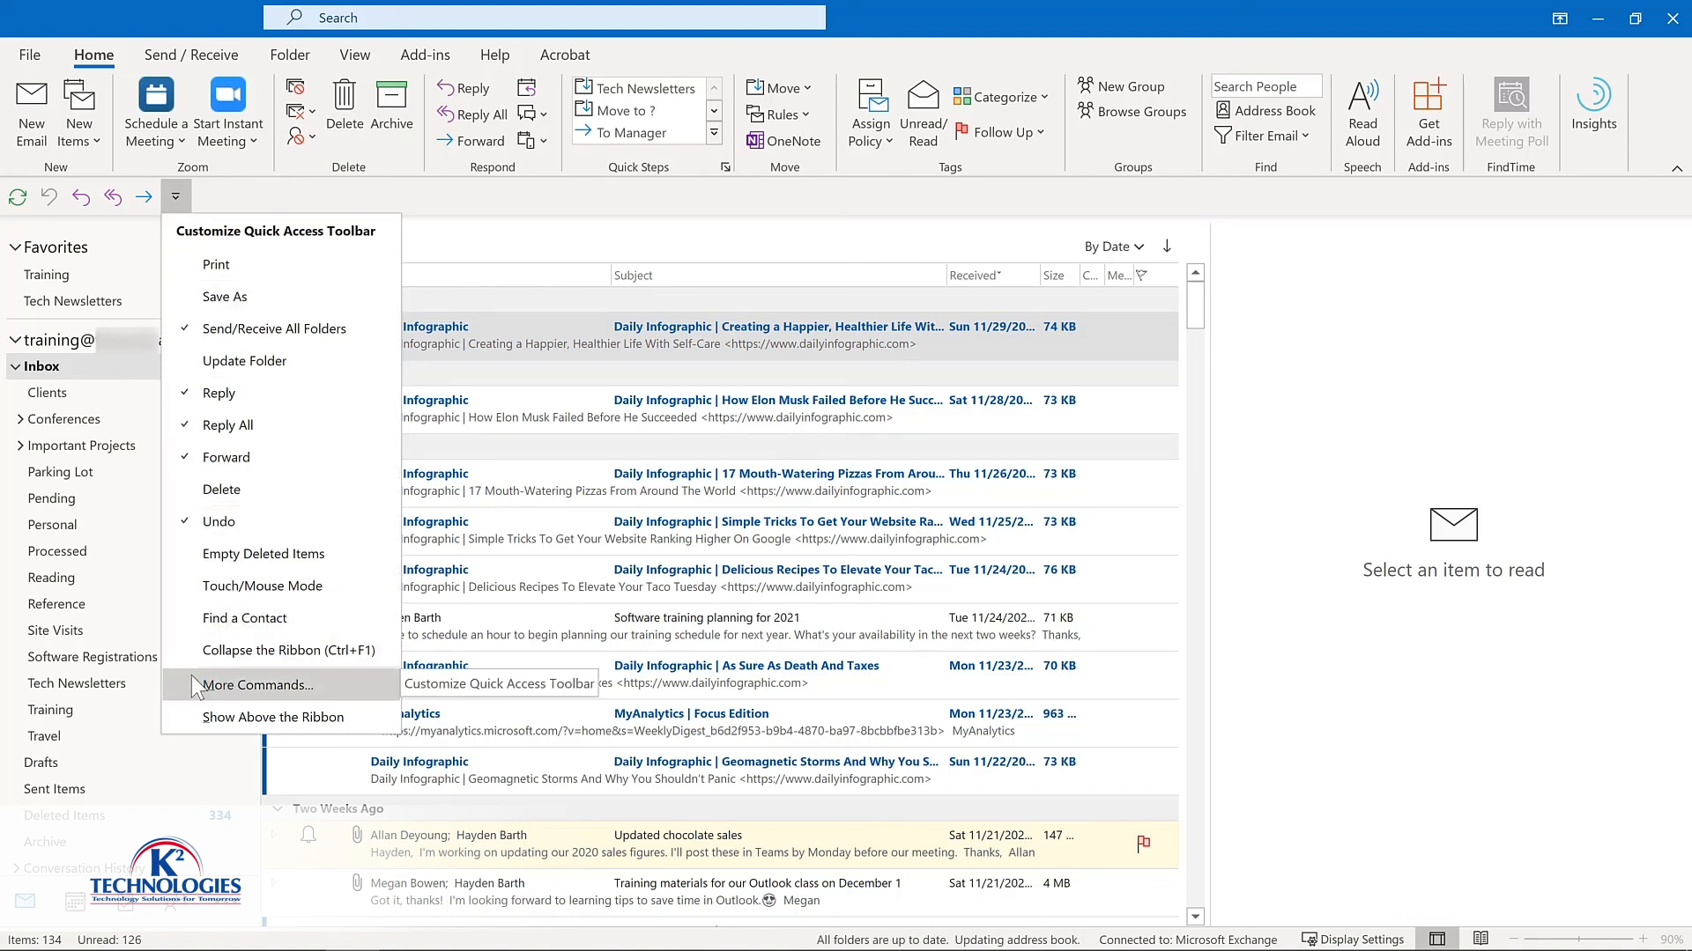
pyautogui.rightClick(107, 201)
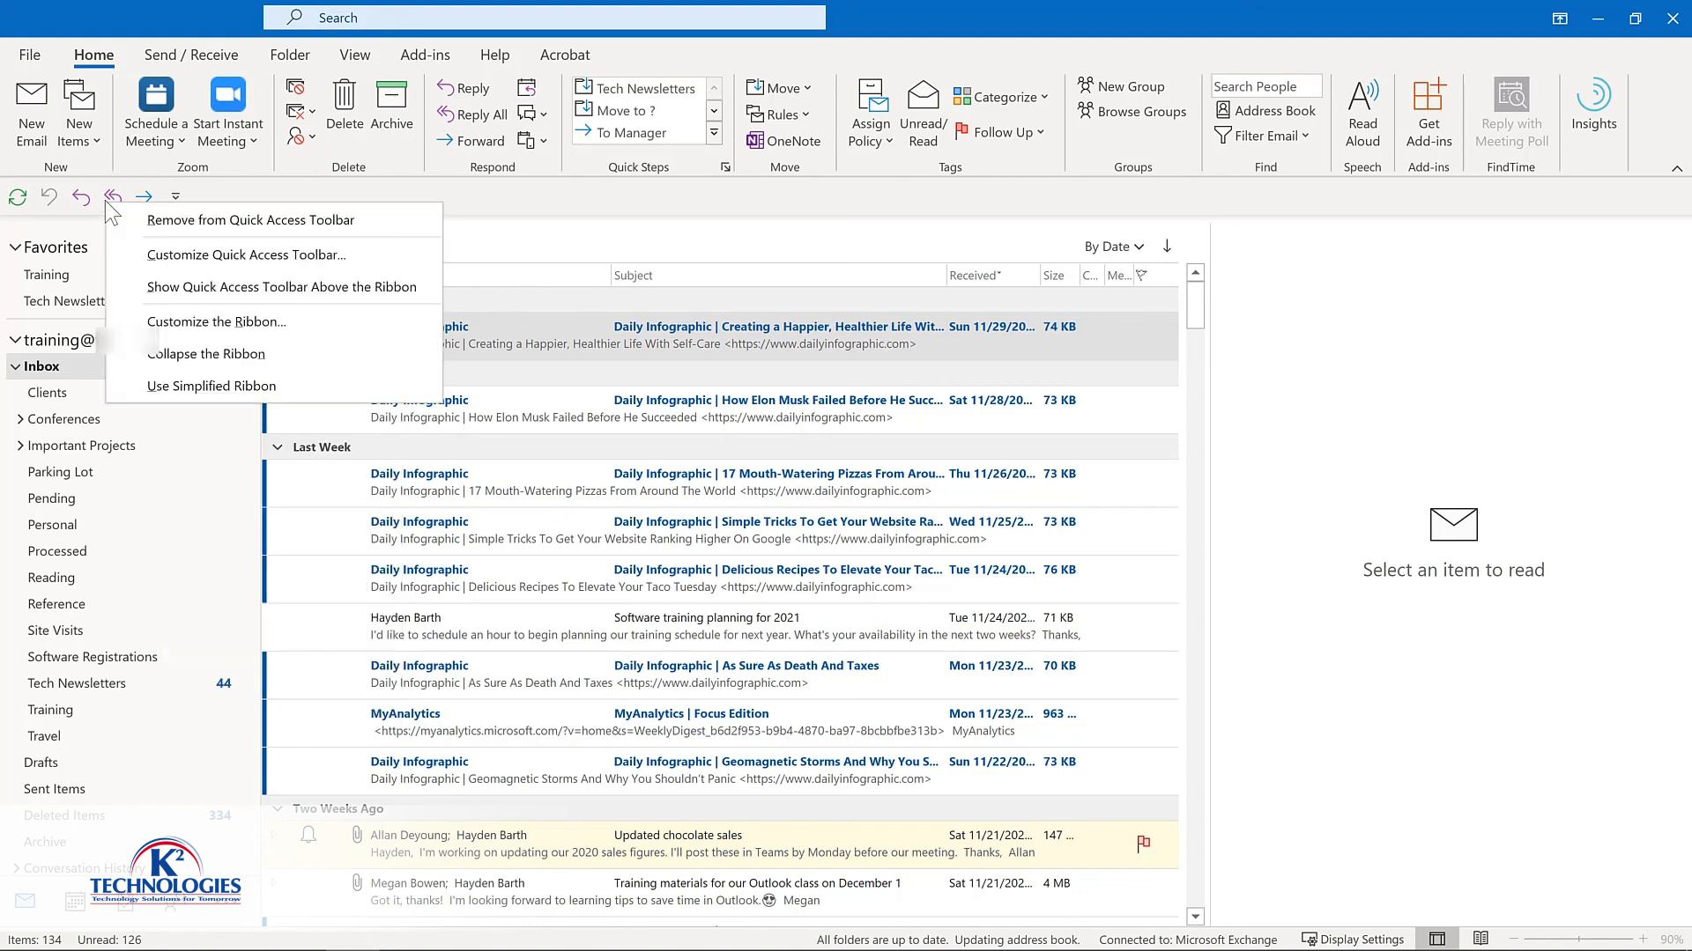
pyautogui.click(139, 253)
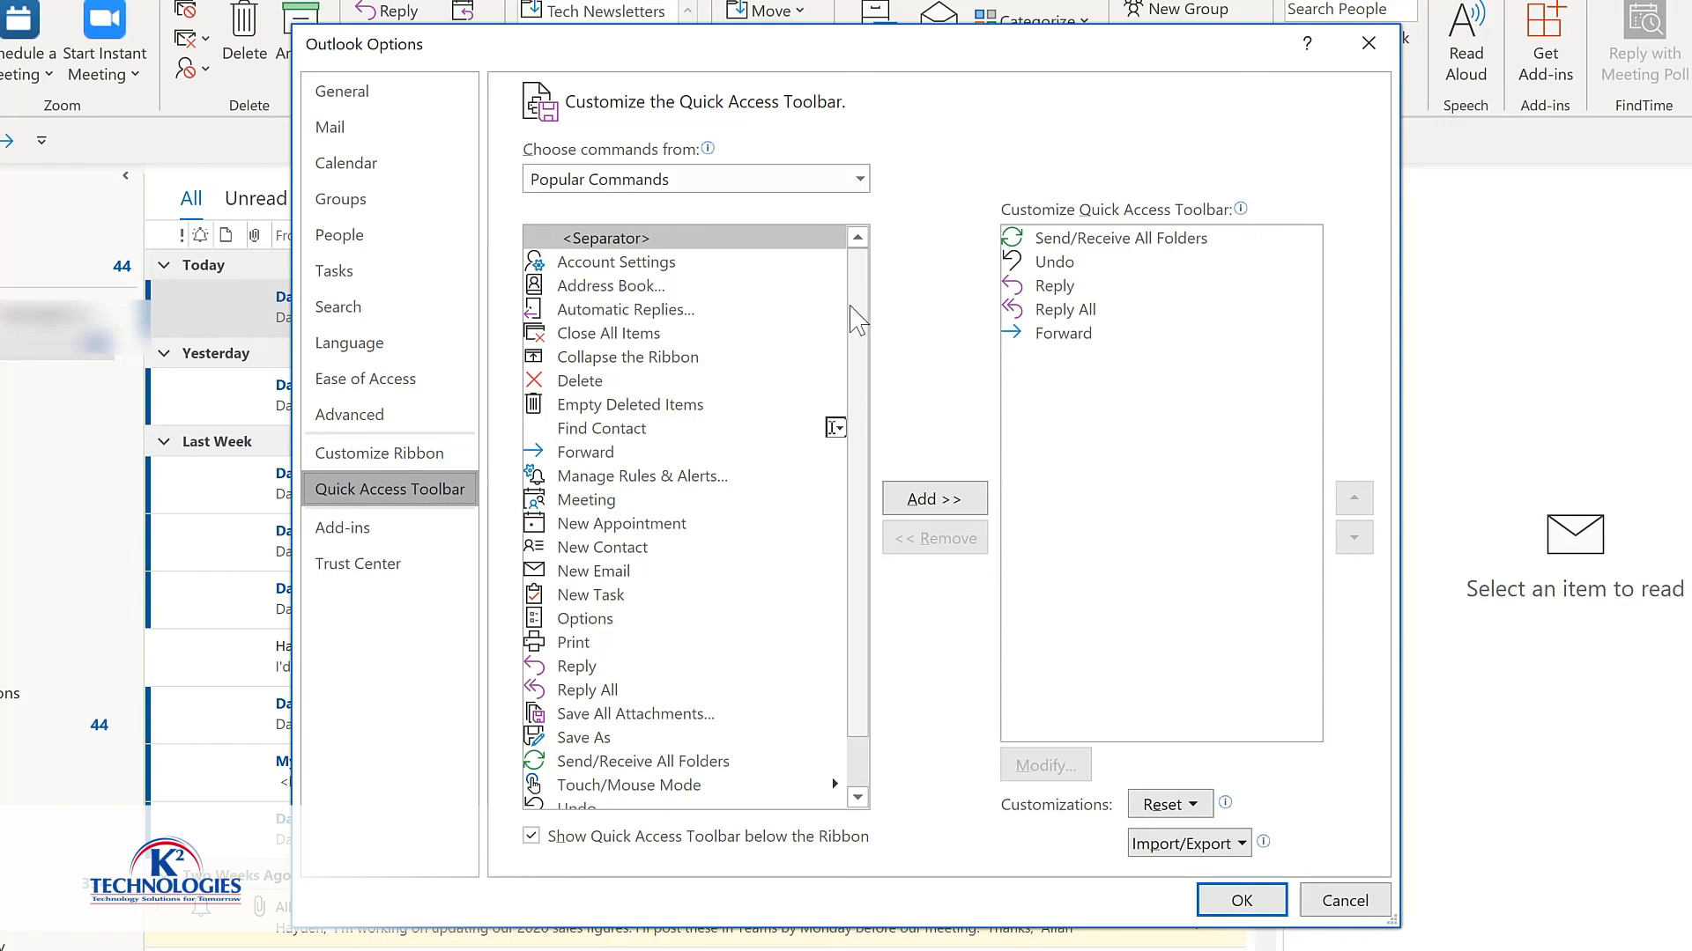
# Add Manage Rules & Alerts, Meeting, New Email and New Task from the popular commands to the Quick Access Toolbar
pyautogui.click(634, 478)
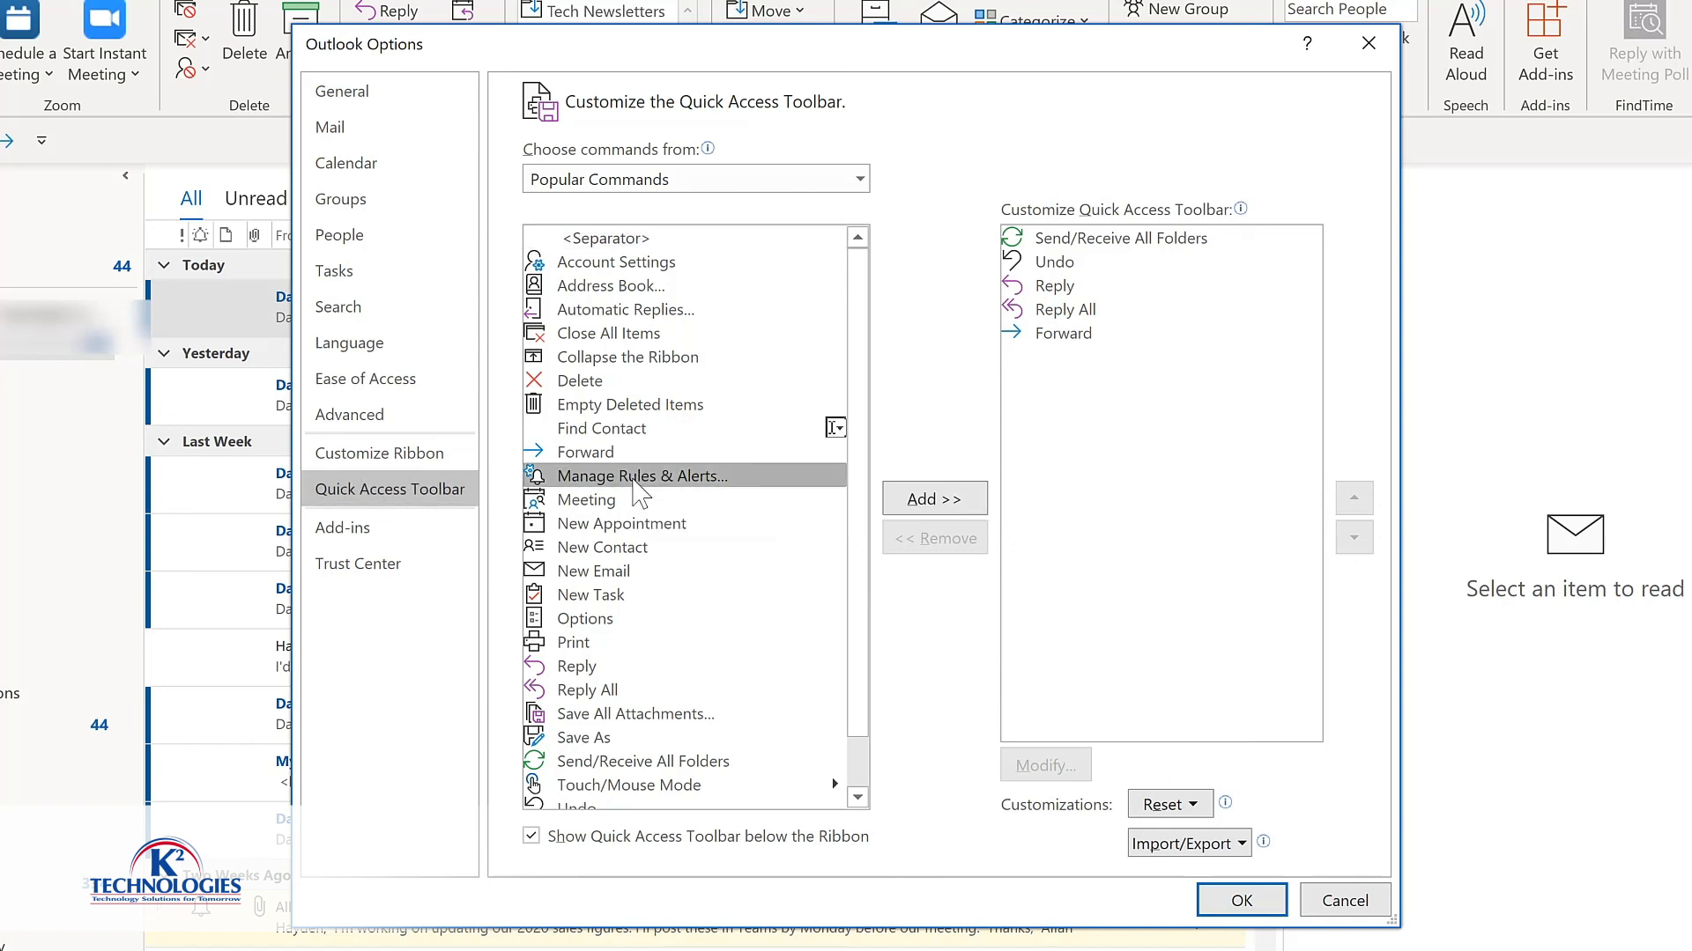
pyautogui.click(939, 502)
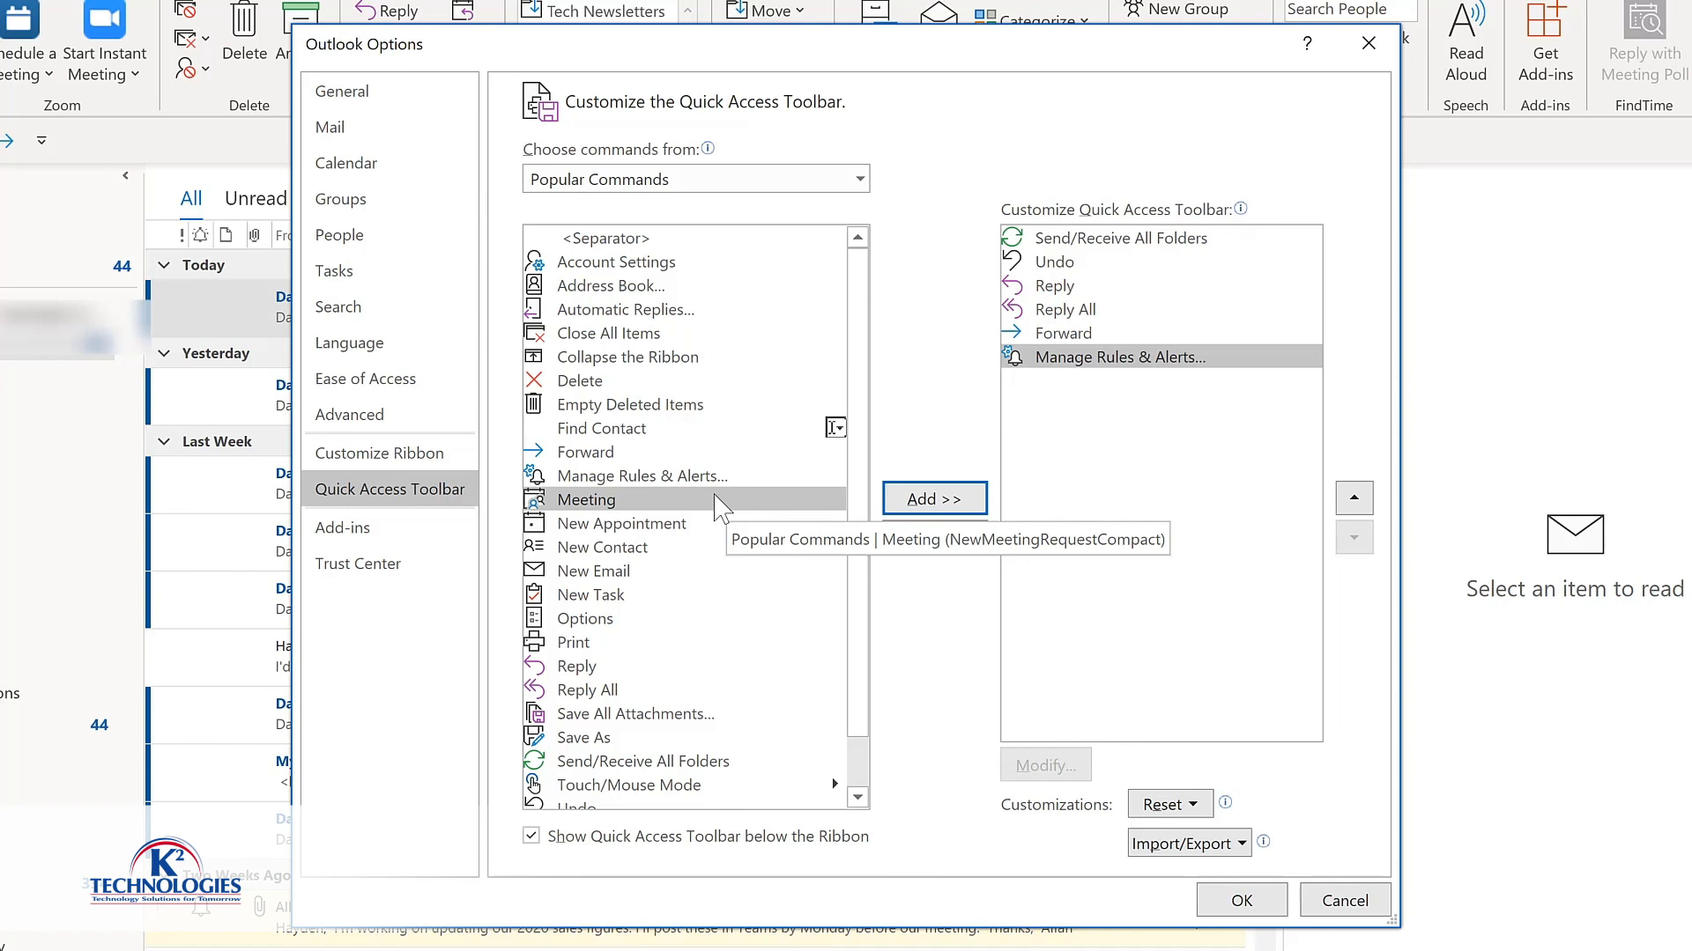
pyautogui.click(924, 508)
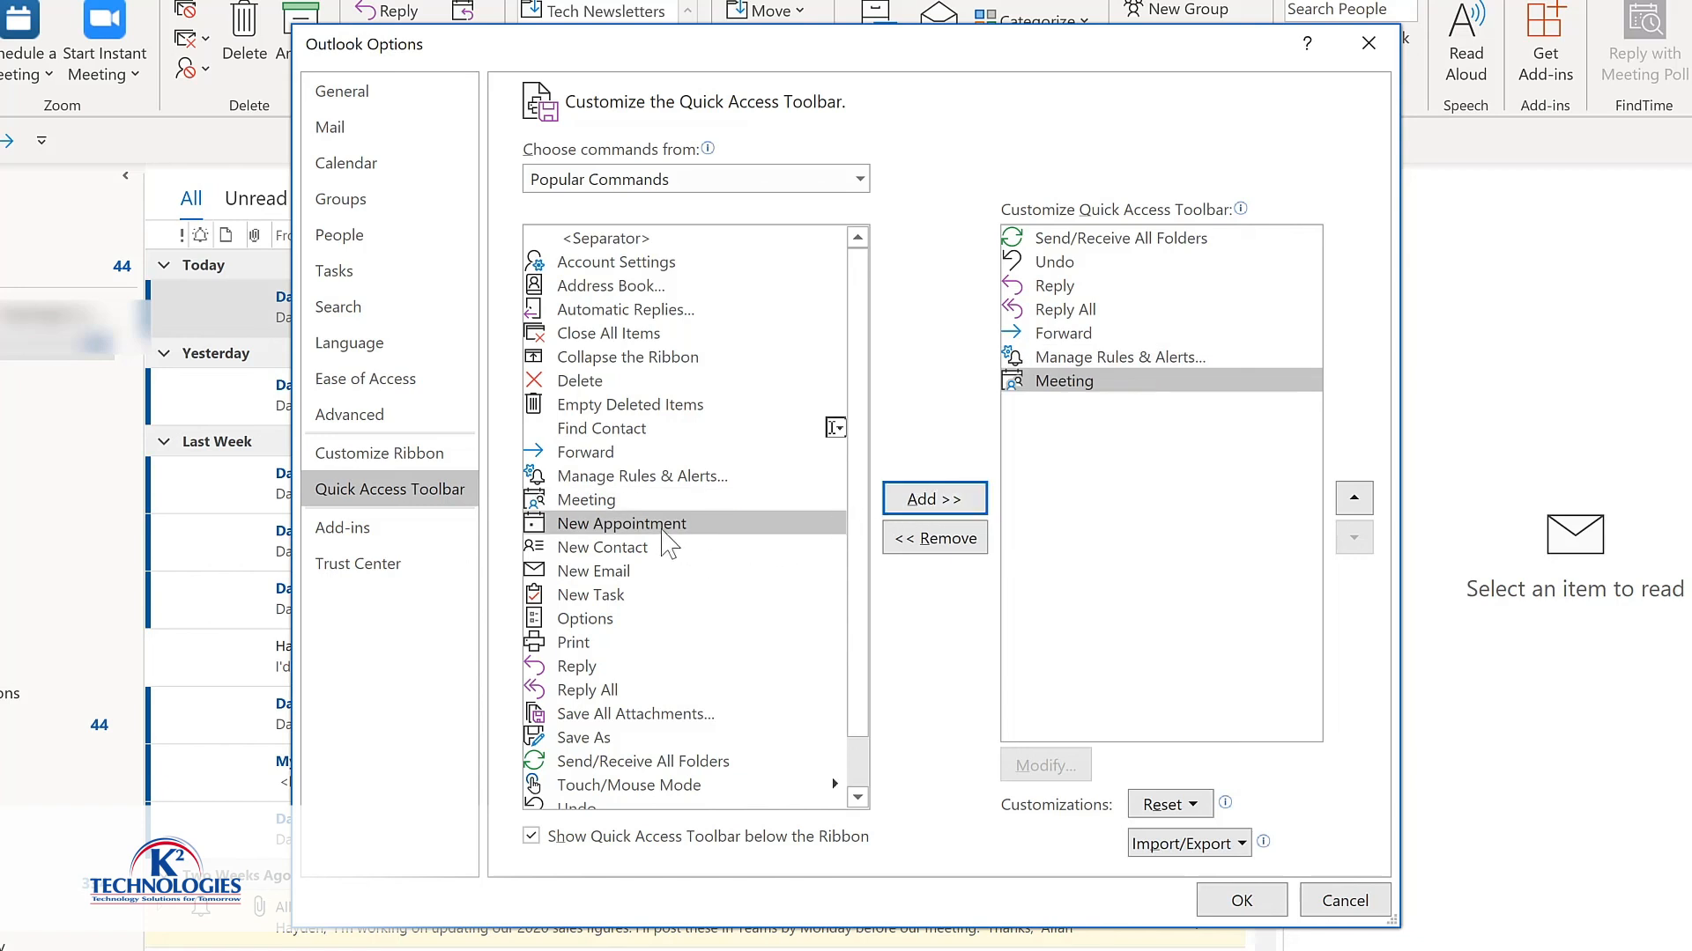
pyautogui.click(605, 574)
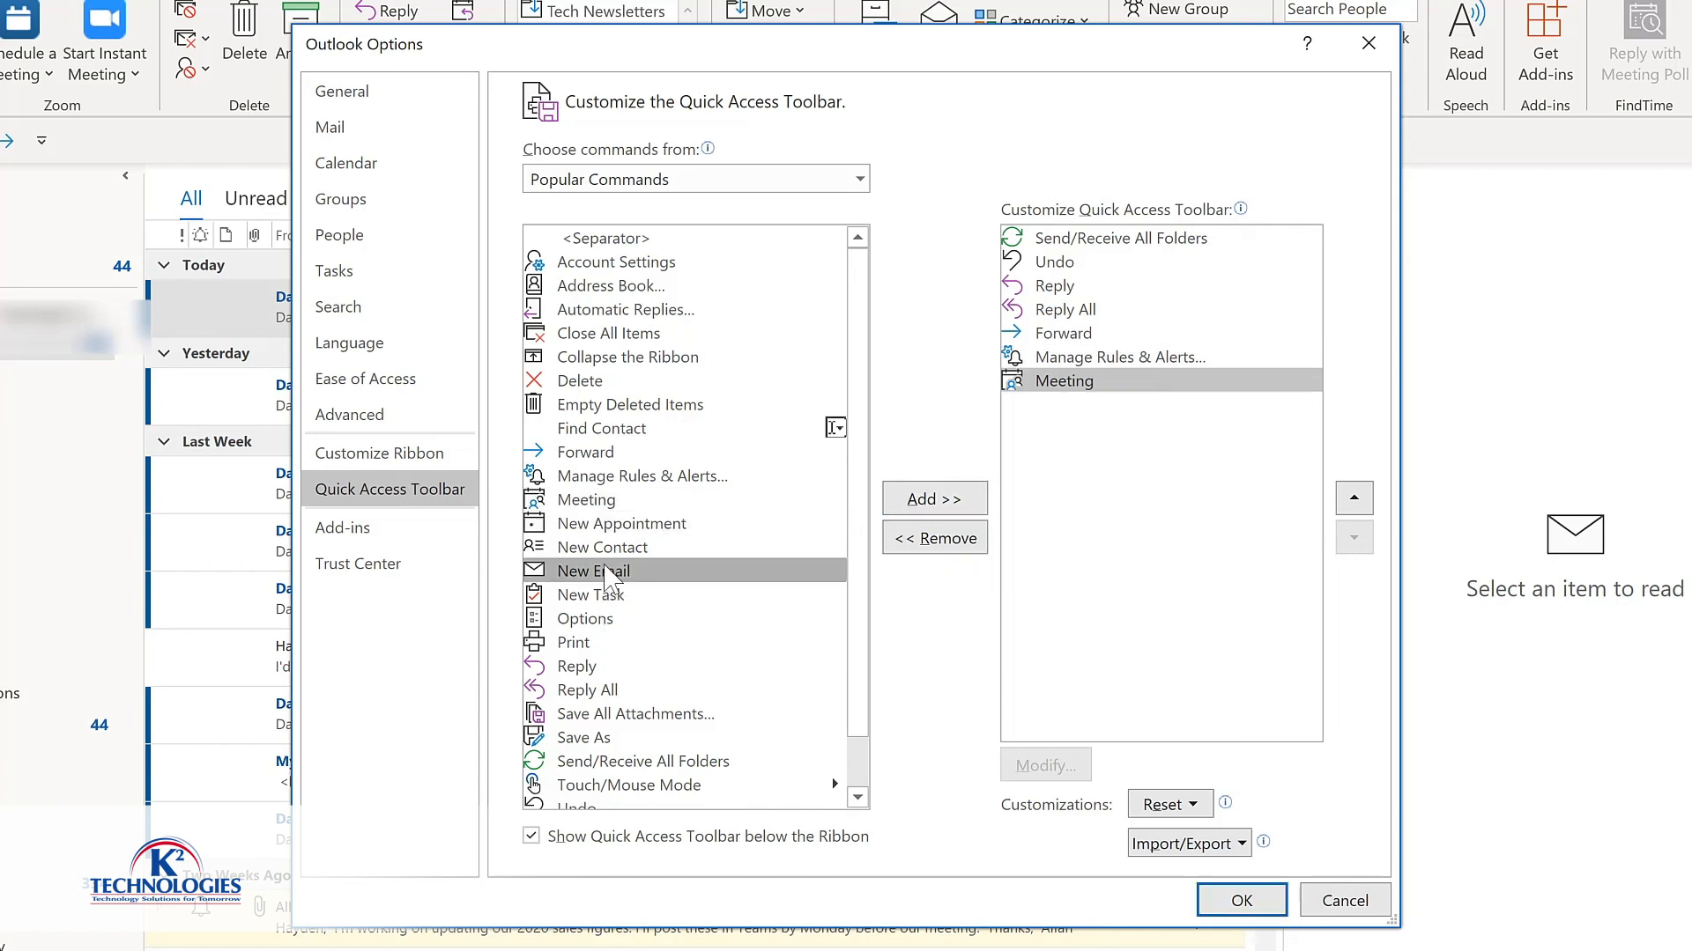
pyautogui.doubleClick(605, 574)
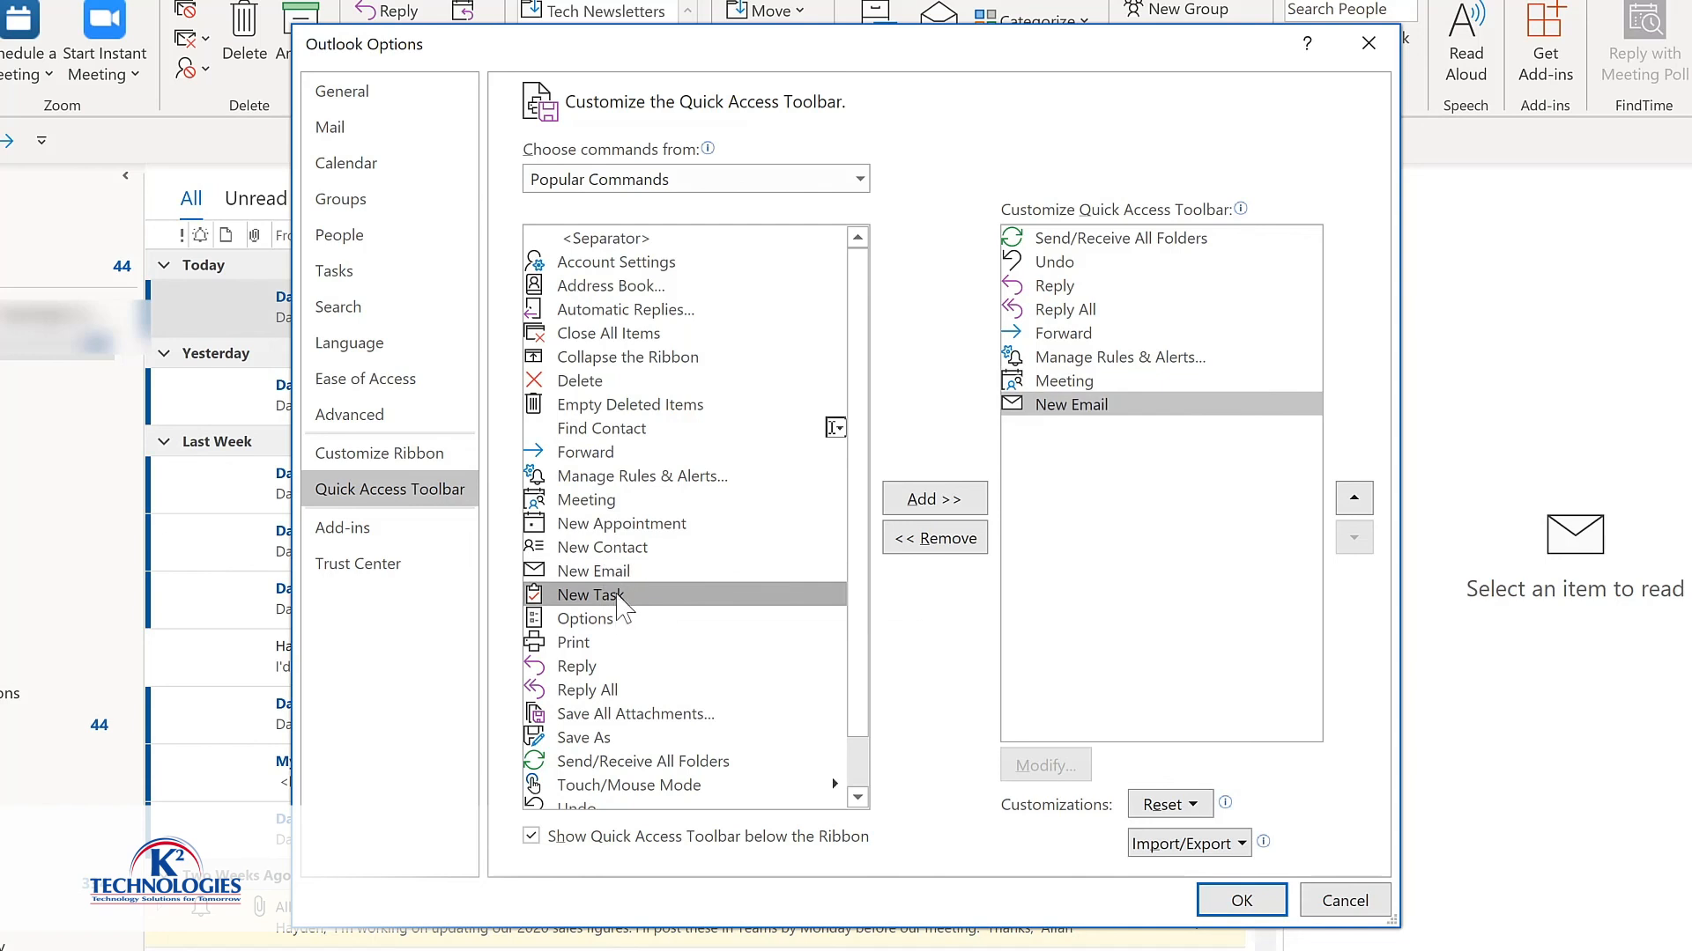
pyautogui.doubleClick(618, 598)
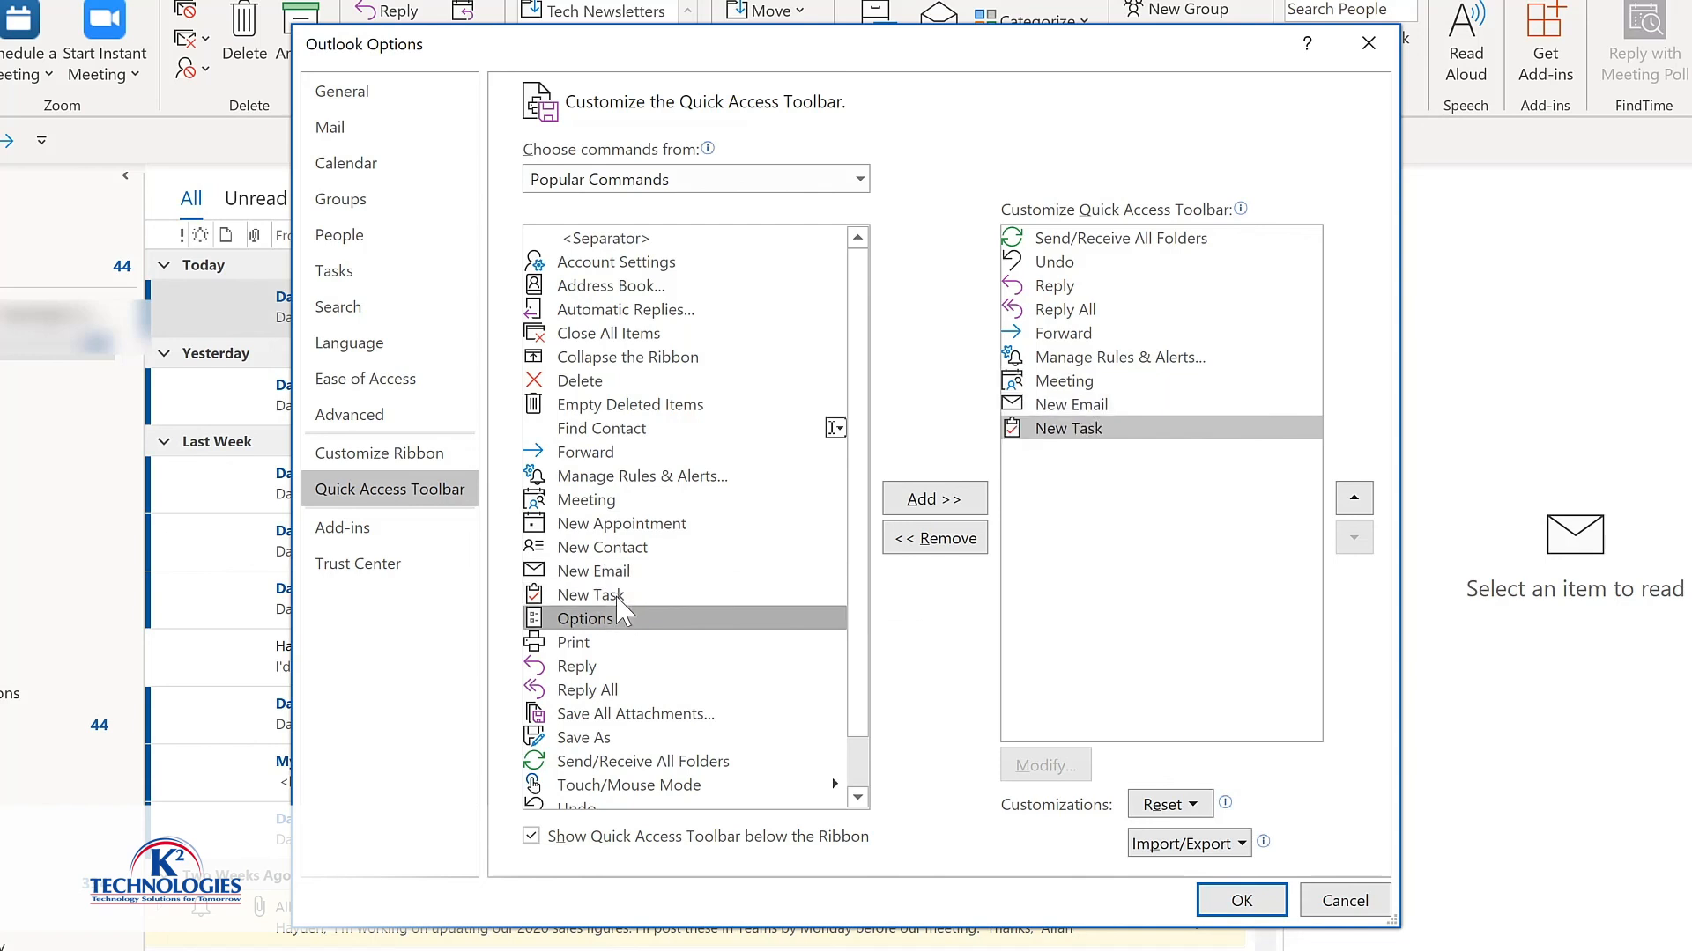
# Move New Email up two places in the Quick Access Toolbar list, directly after Forward
pyautogui.click(860, 182)
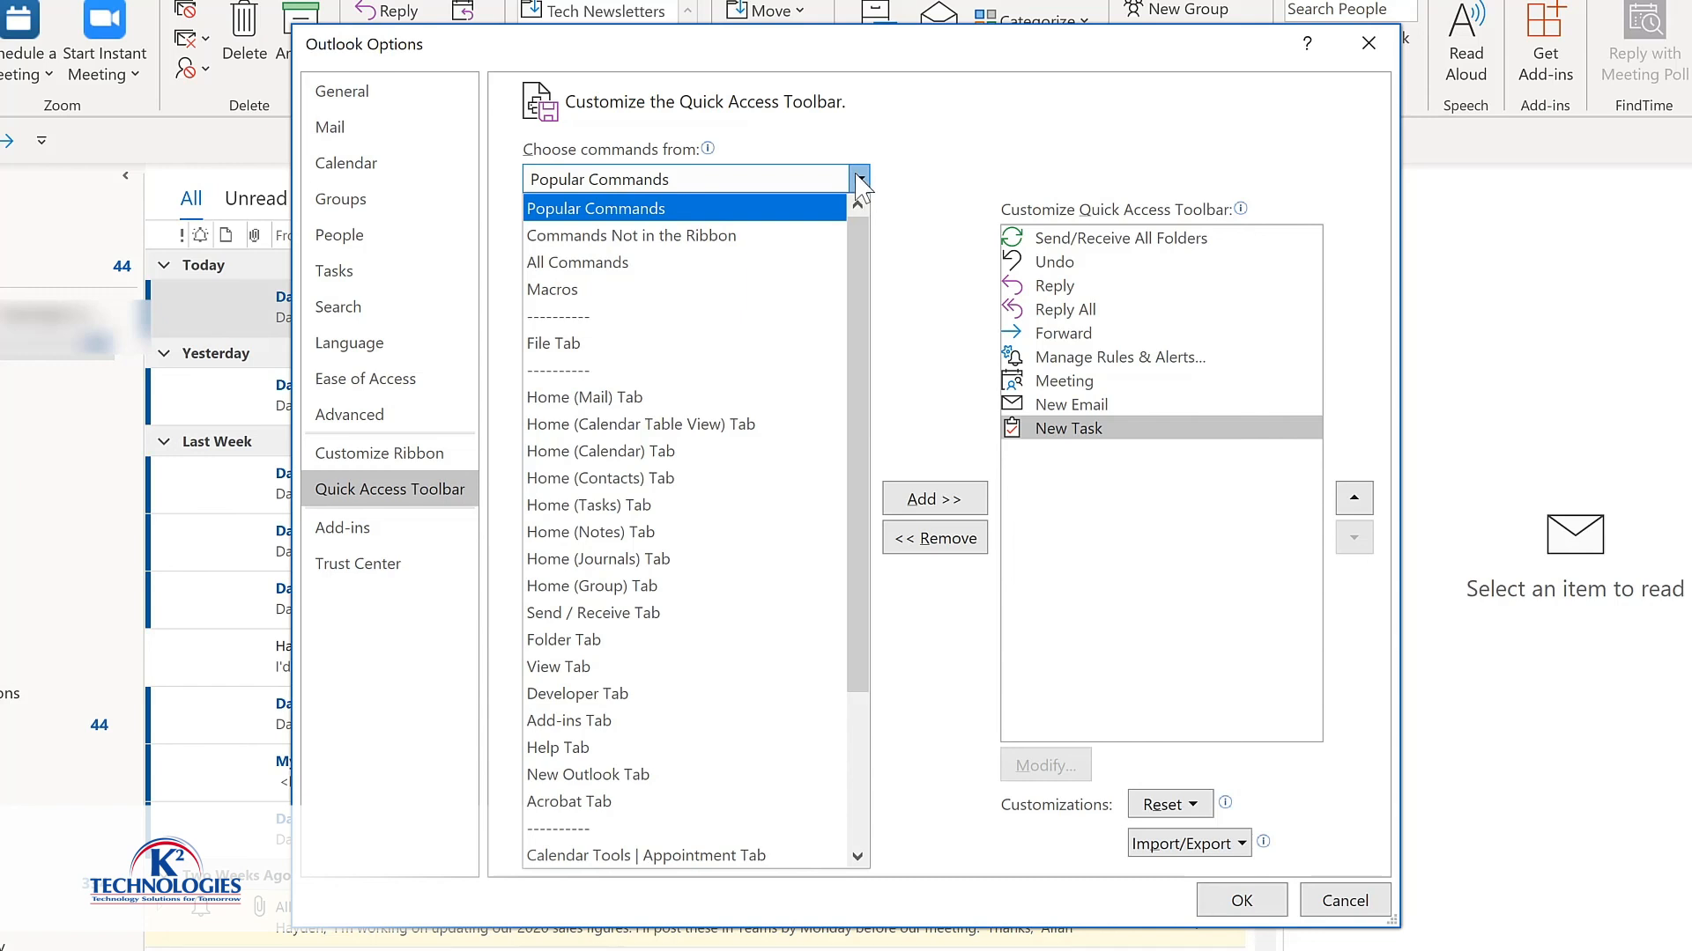
pyautogui.click(1134, 407)
pyautogui.click(1136, 408)
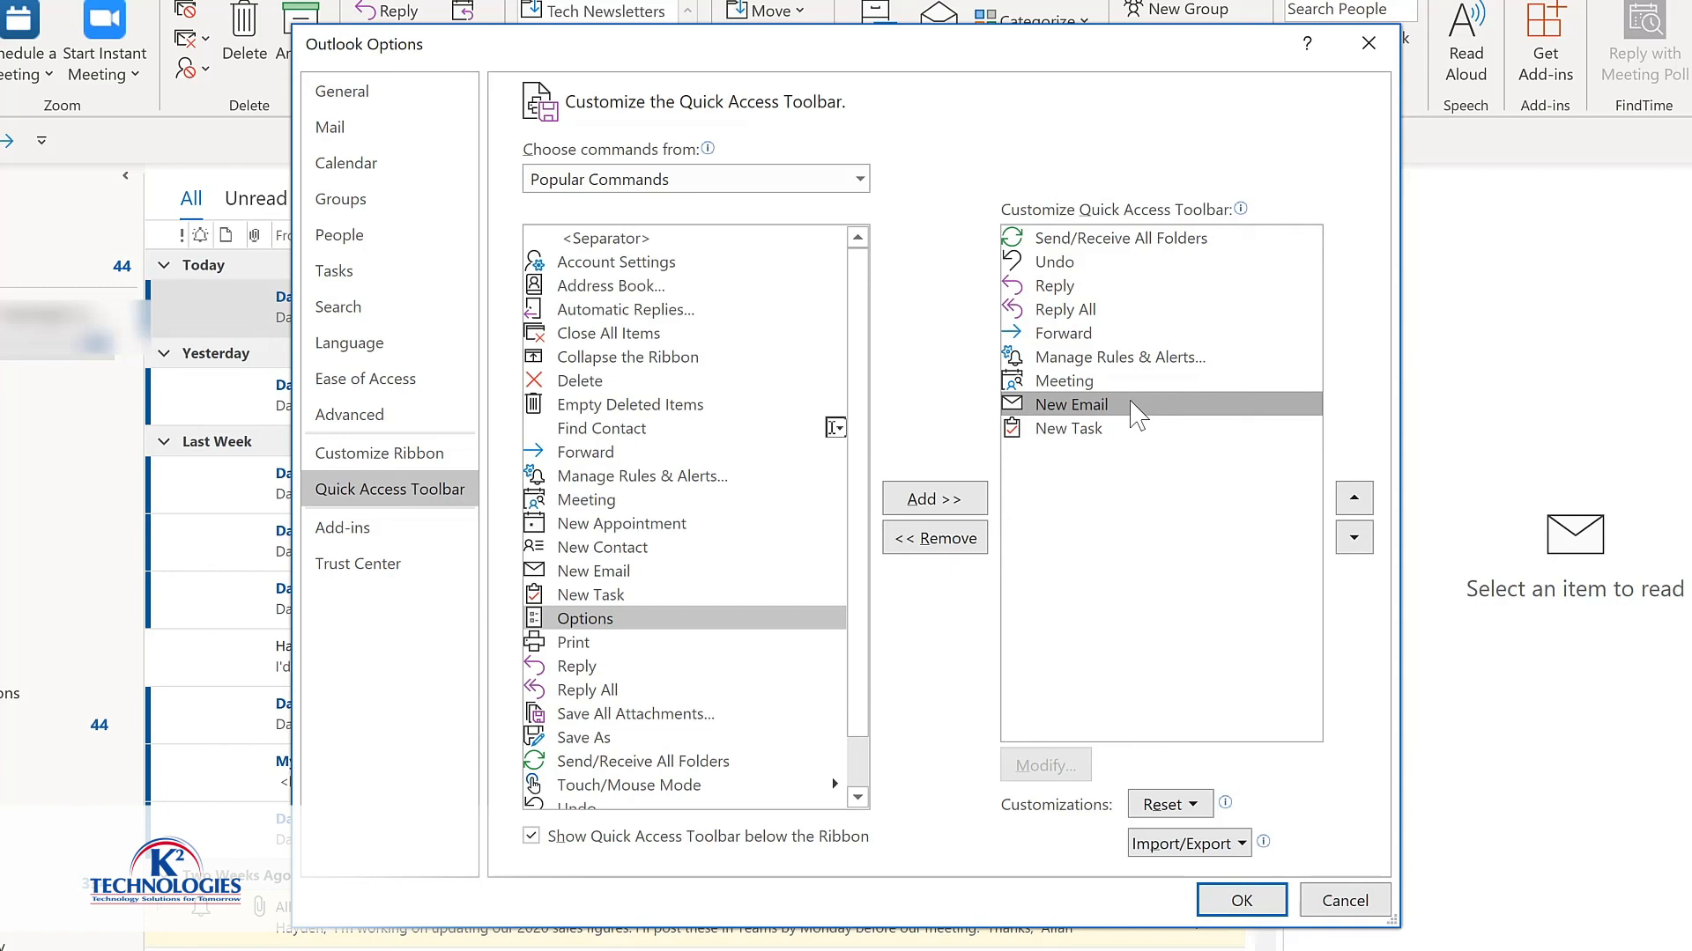
pyautogui.doubleClick(1354, 499)
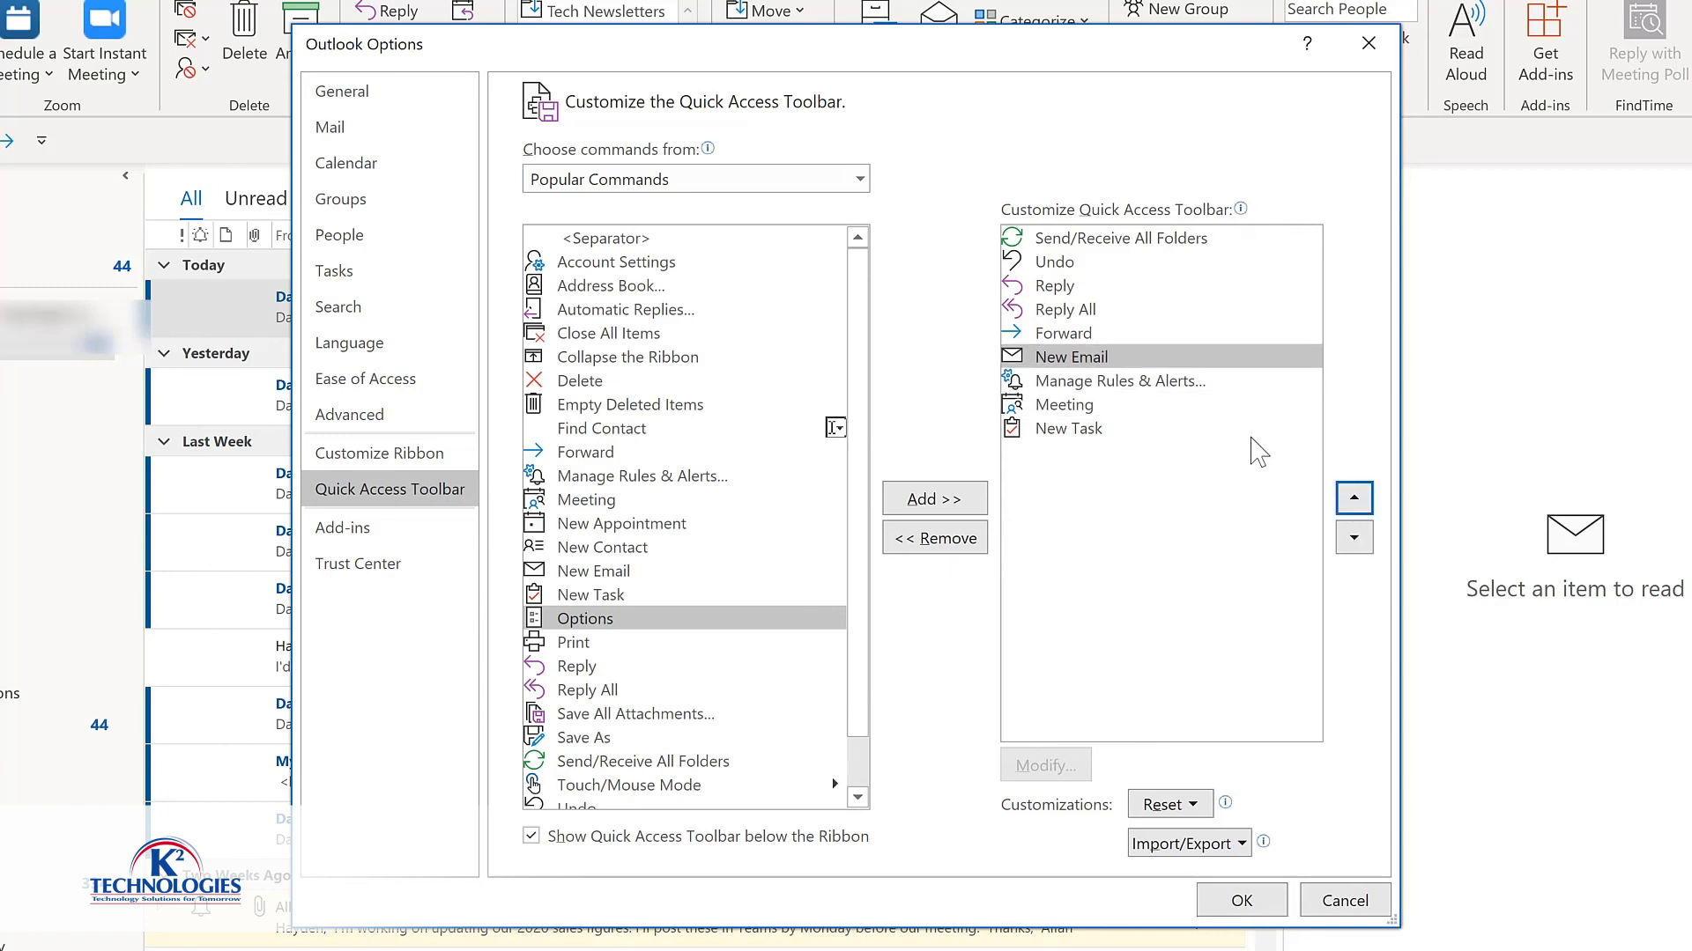